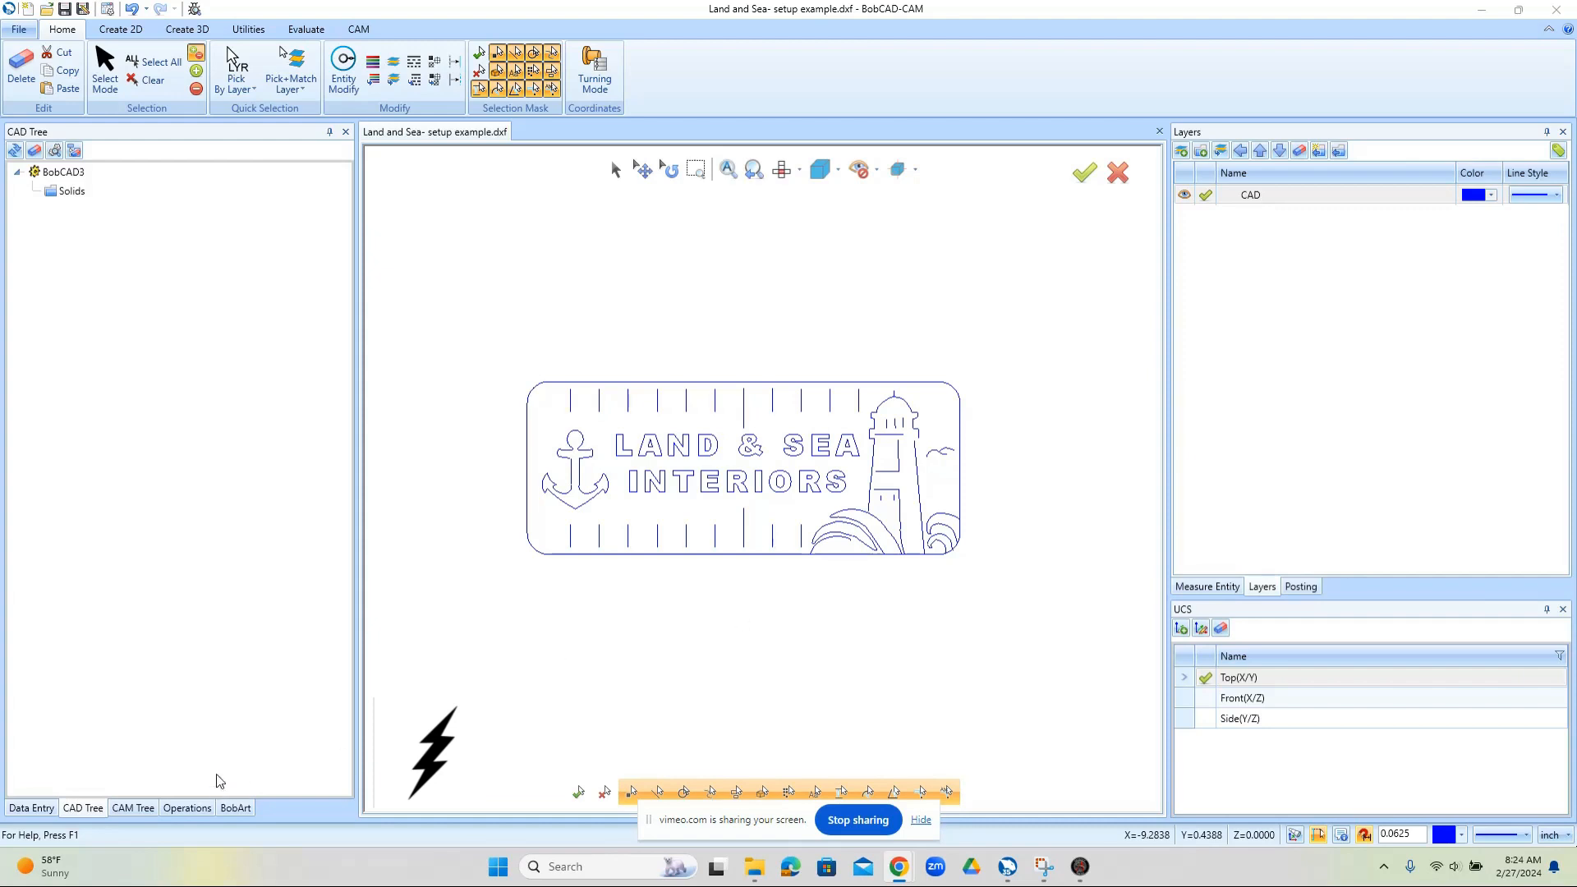
Step: Create a milling job from the Land and Sea - Sea Deck job template
{"action": "left_click", "coordinate": [141, 808]}
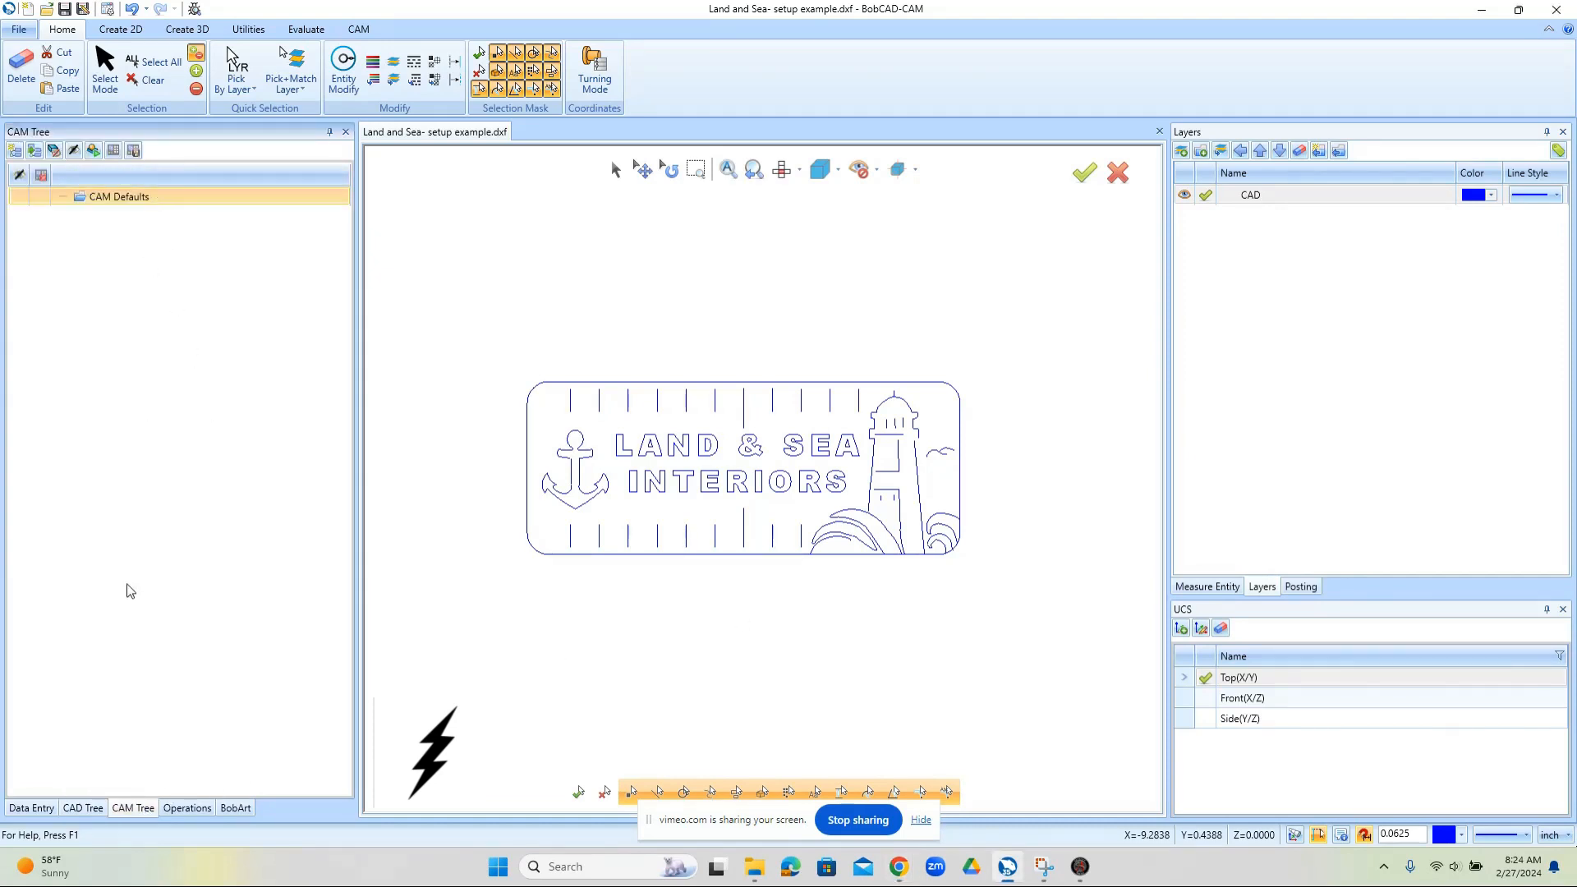
{"action": "left_click", "coordinate": [36, 153]}
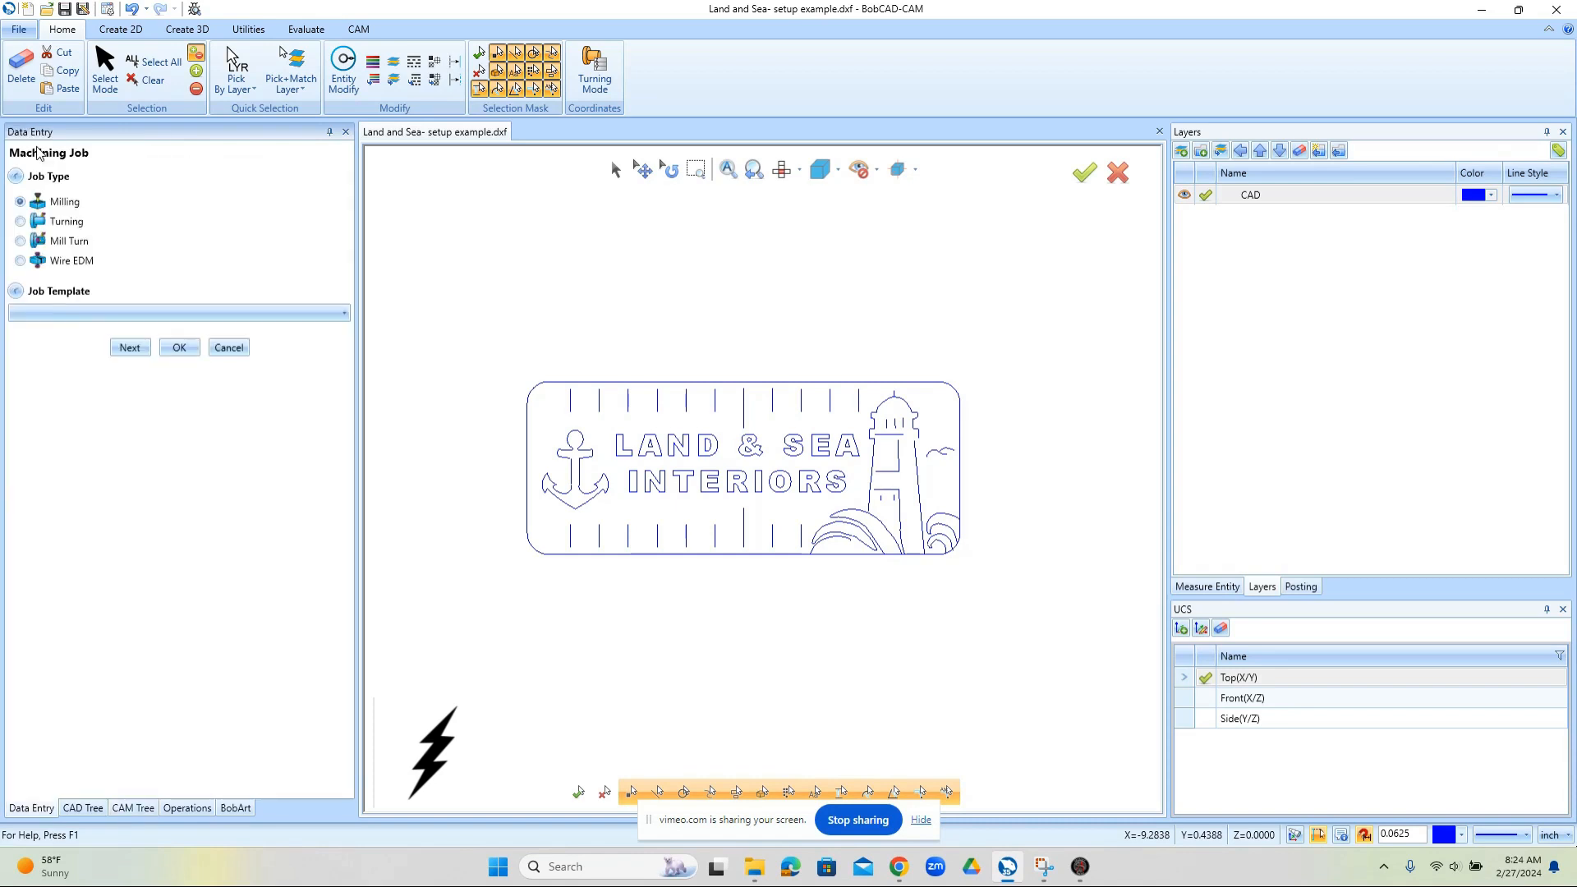
{"action": "left_click", "coordinate": [194, 314]}
{"action": "scroll", "coordinate": [191, 422], "scroll_direction": "down", "scroll_amount": 3}
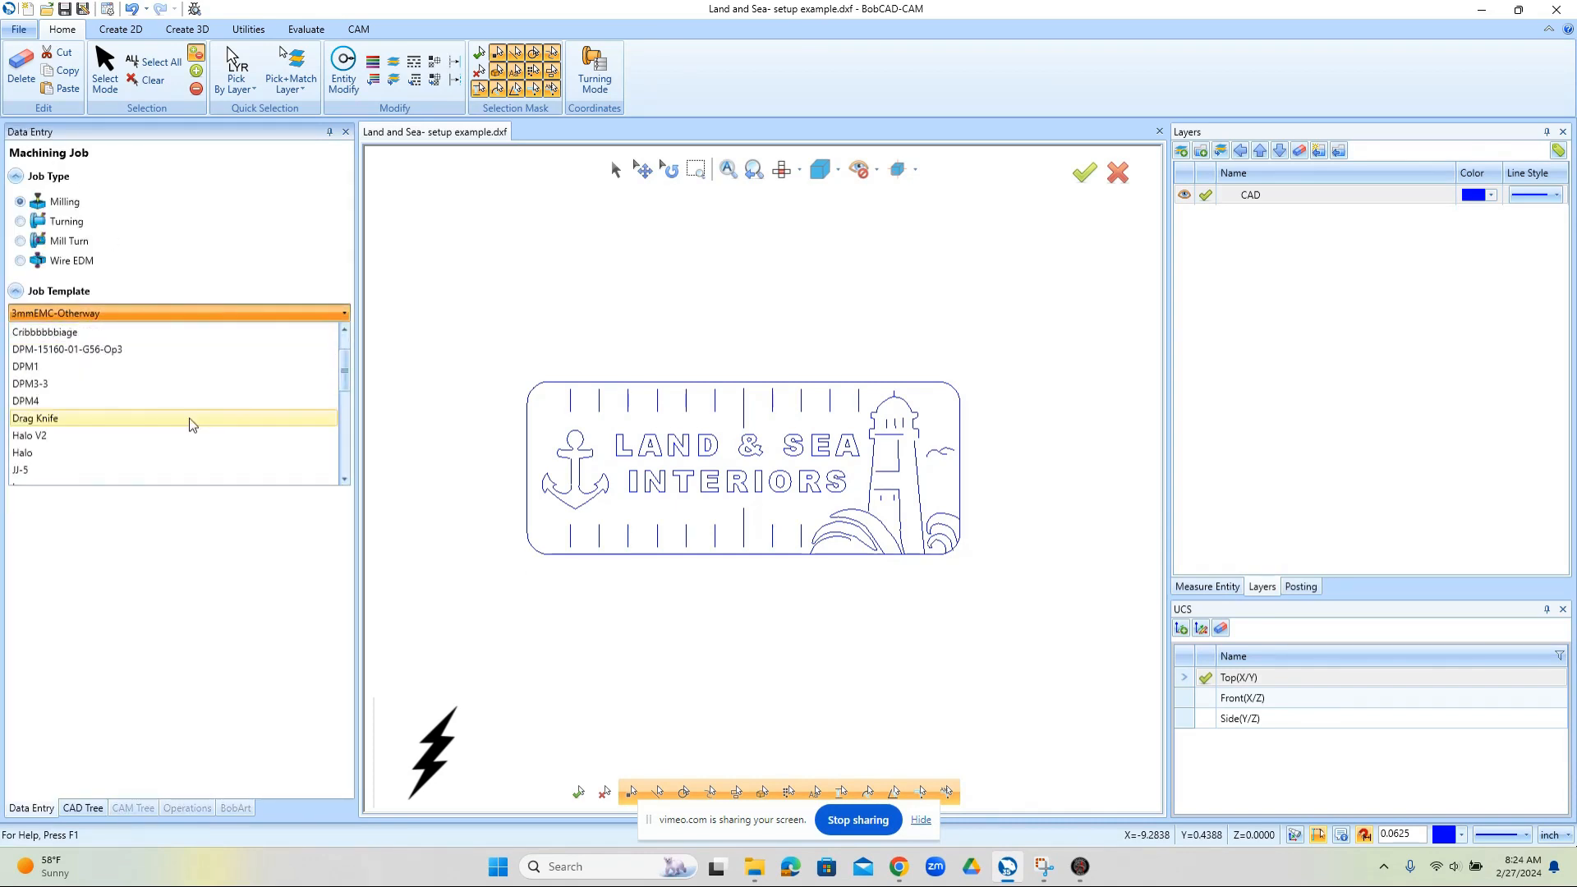
{"action": "left_click", "coordinate": [187, 402]}
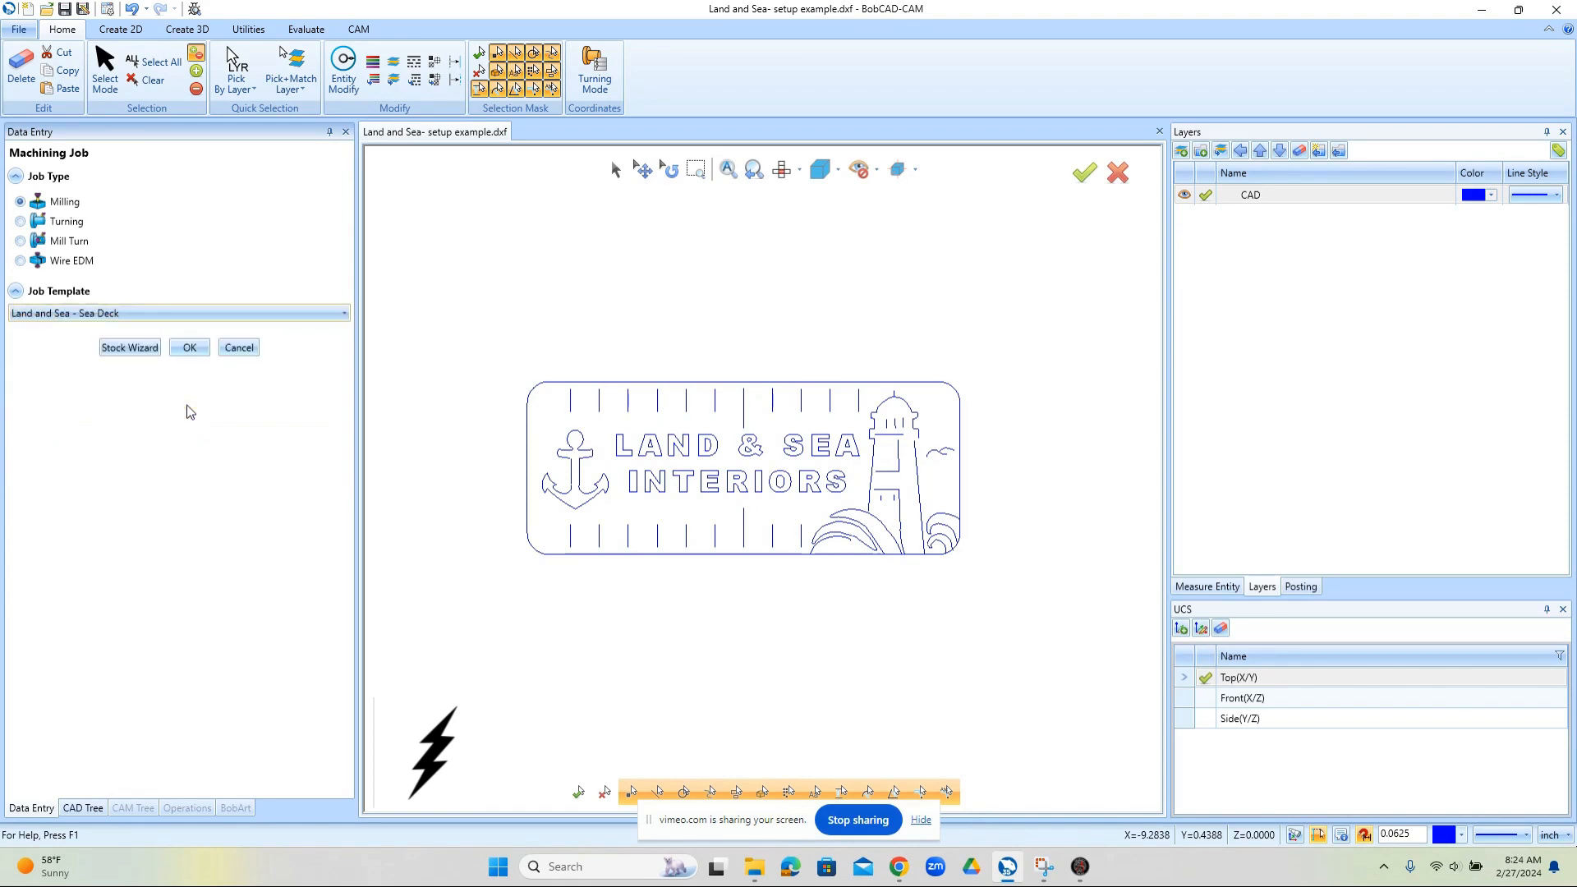
{"action": "left_click", "coordinate": [198, 354]}
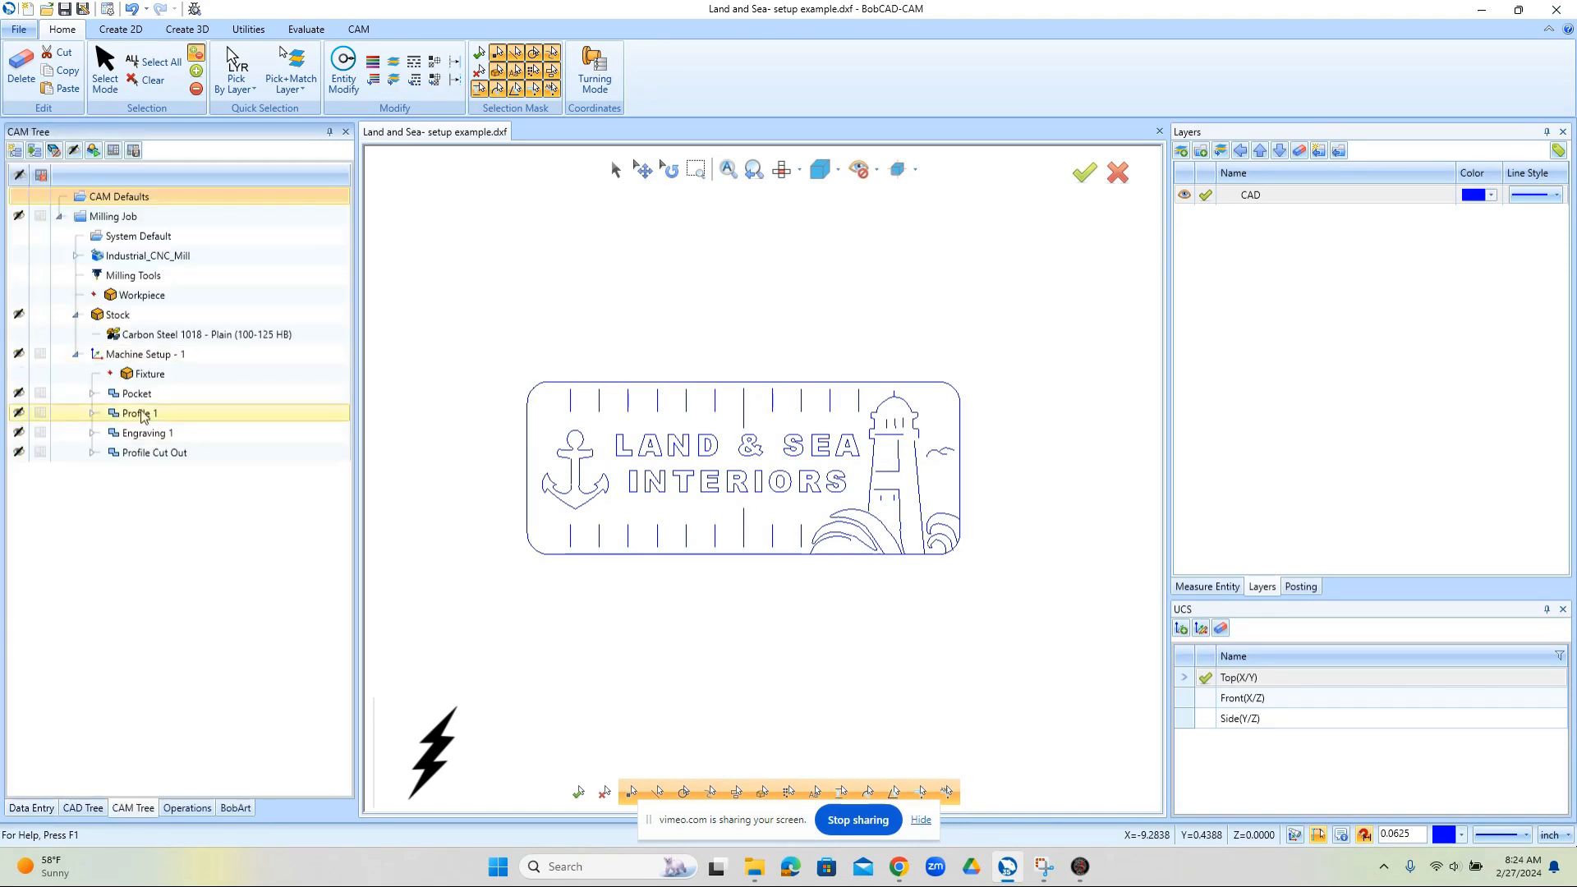
Step: Examine the Pocket, Profile 1, Engraving 1 and Profile Cut Out features that the template placed under Machine Setup - 1
{"action": "left_click", "coordinate": [92, 394]}
{"action": "left_click", "coordinate": [92, 394]}
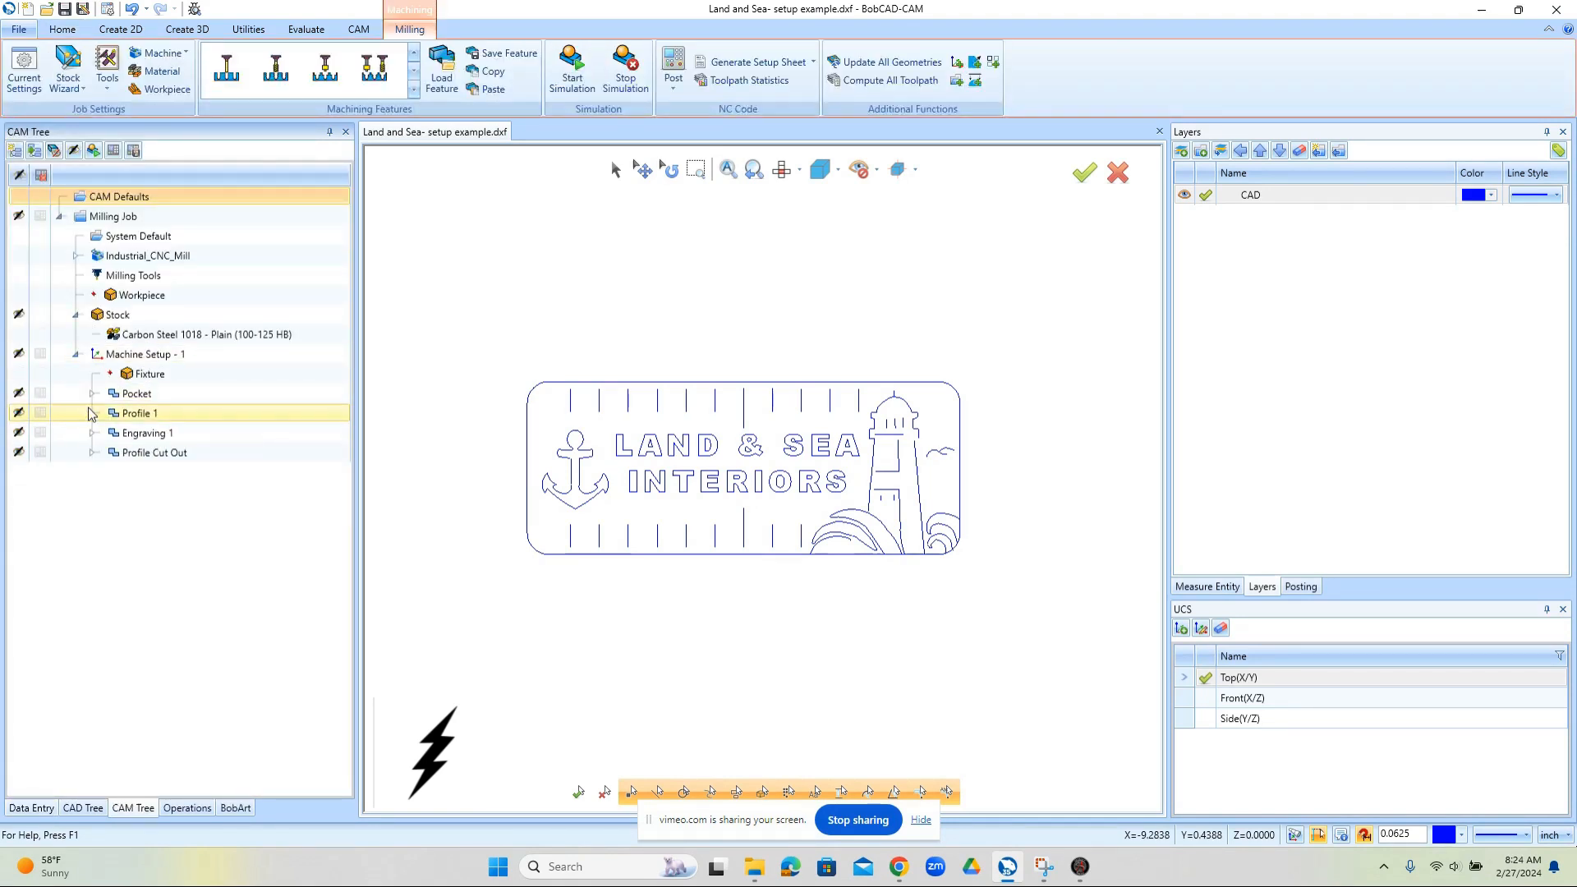
{"action": "left_click", "coordinate": [92, 414]}
{"action": "left_click", "coordinate": [92, 414]}
{"action": "left_click", "coordinate": [92, 434]}
{"action": "left_click", "coordinate": [92, 434]}
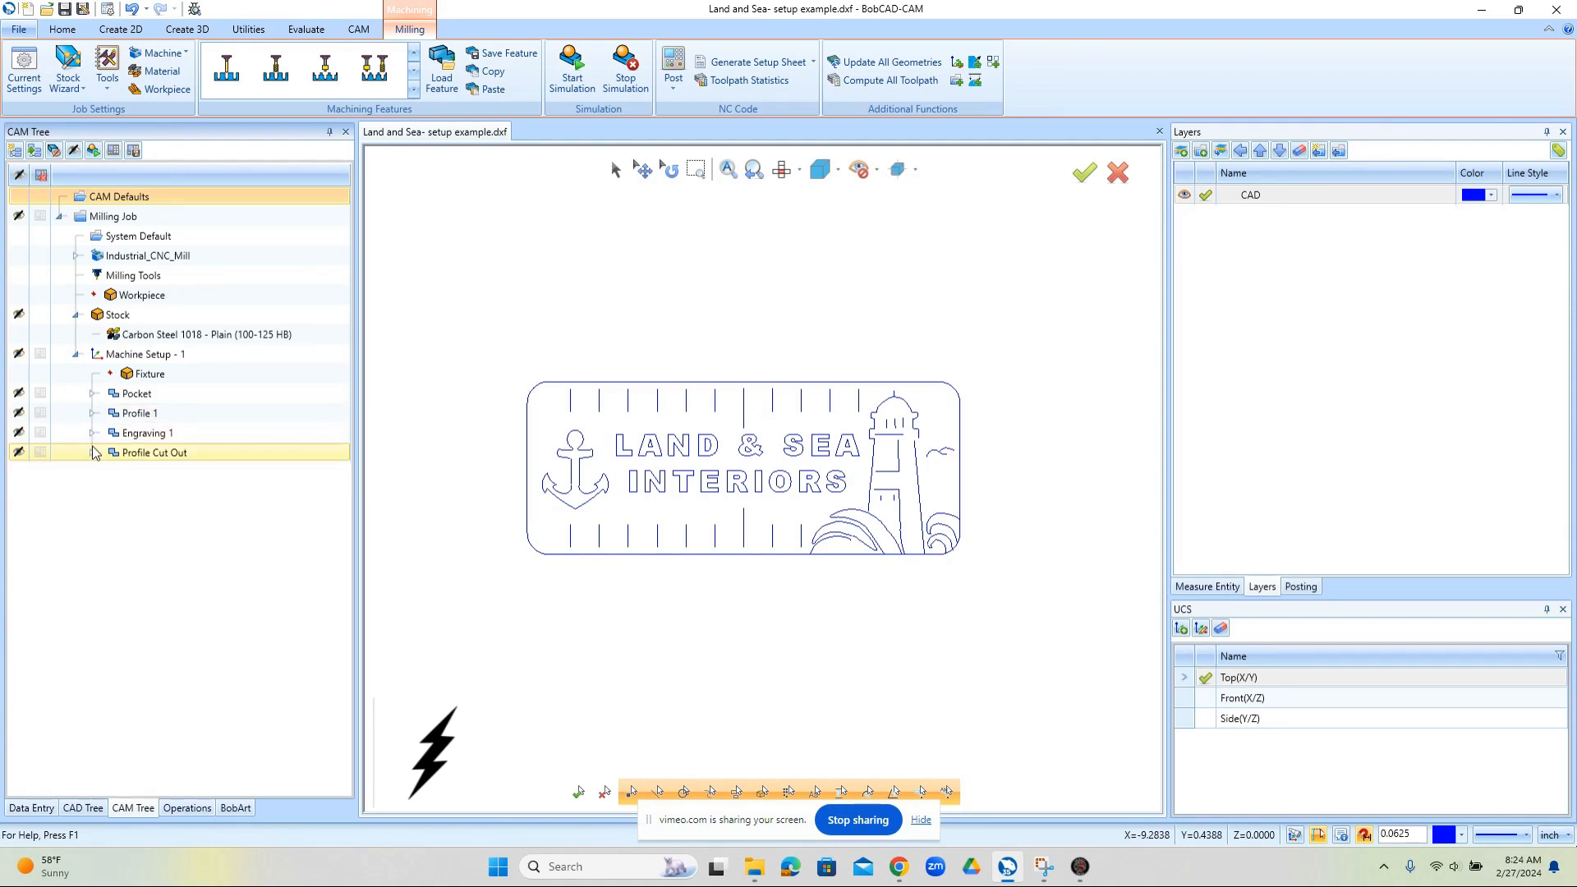
{"action": "left_click", "coordinate": [92, 454]}
{"action": "left_click", "coordinate": [92, 453]}
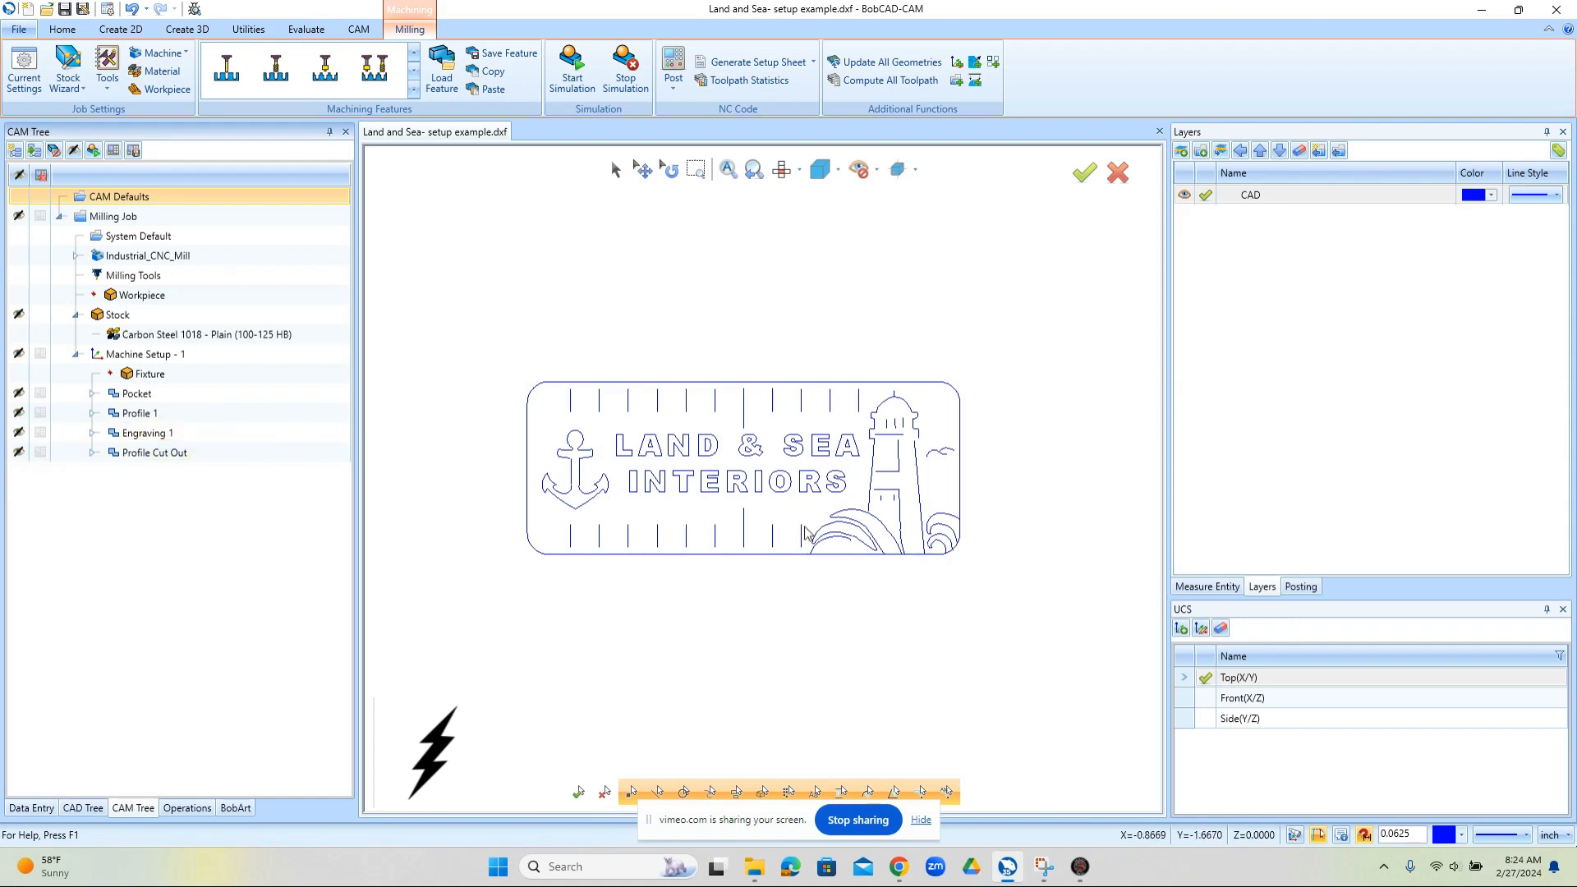
Step: Add a new layer named Pocket
{"action": "scroll", "coordinate": [774, 530], "scroll_direction": "down", "scroll_amount": 2}
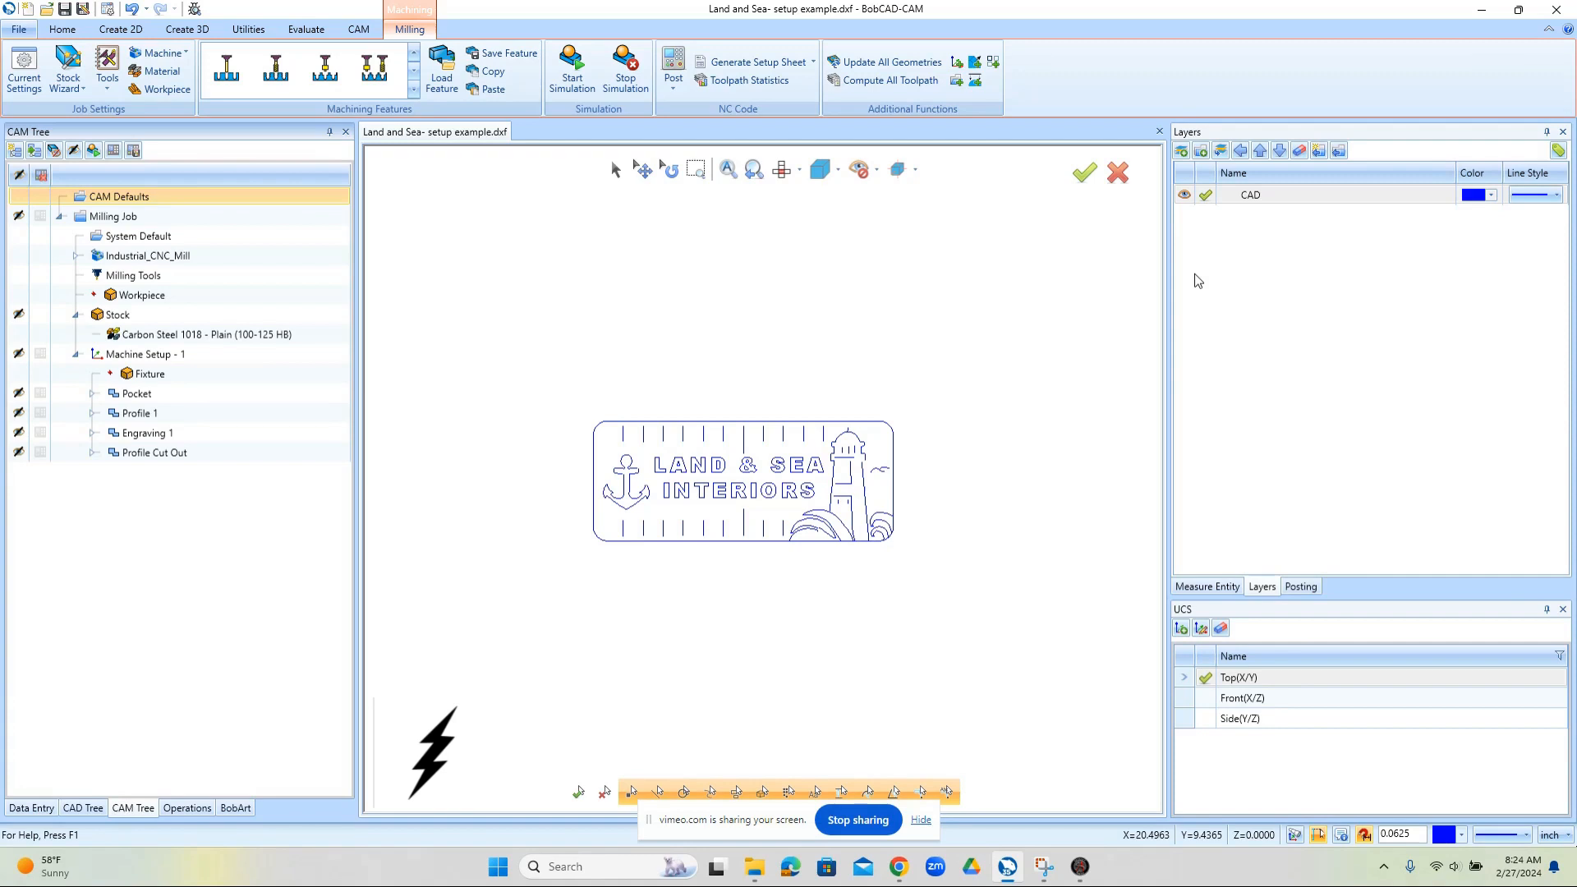
{"action": "right_click", "coordinate": [1222, 241]}
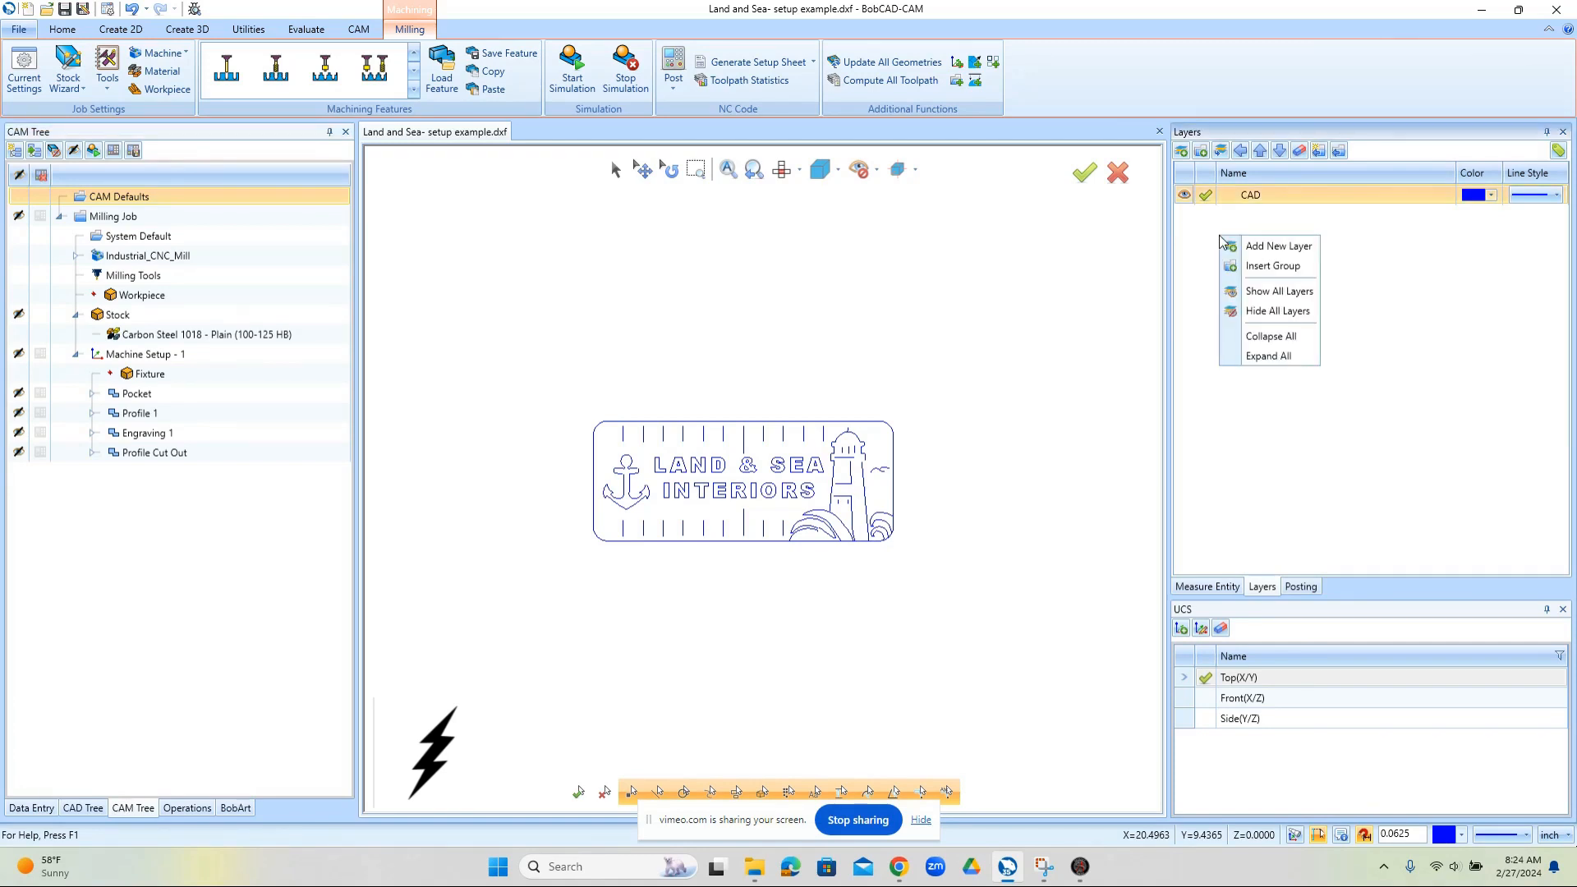
{"action": "left_click", "coordinate": [1287, 246]}
{"action": "type", "text": "Pocket"}
{"action": "key", "text": "Return"}
Step: Move the anchor outline and the LAND & SEA INTERIORS lettering to the Pocket layer
{"action": "scroll", "coordinate": [770, 480], "scroll_direction": "up", "scroll_amount": 2}
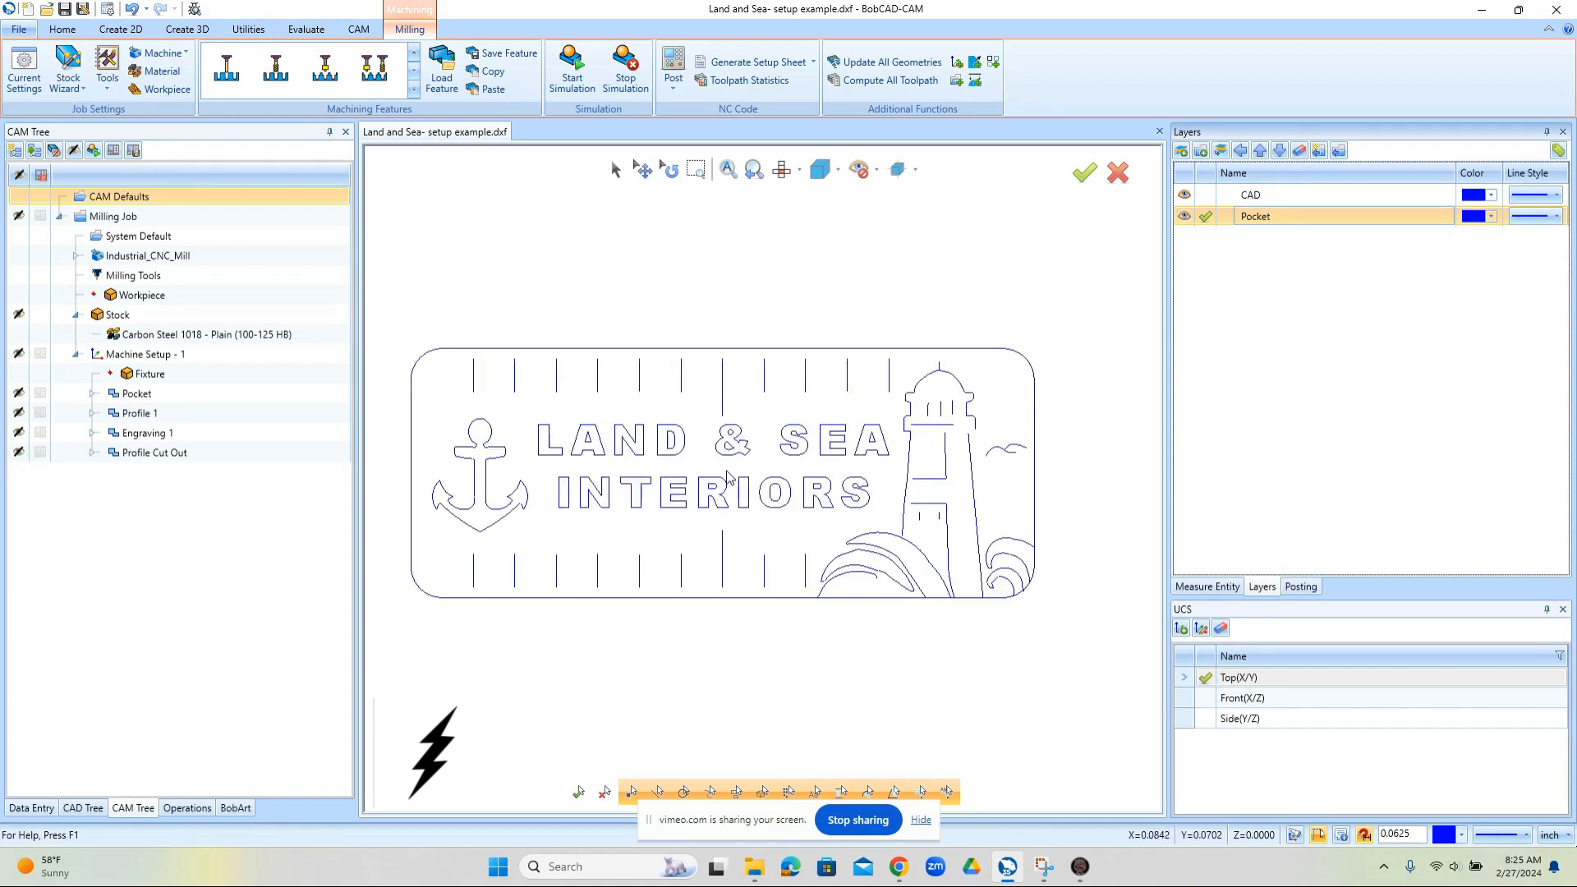
{"action": "scroll", "coordinate": [727, 477], "scroll_direction": "down", "scroll_amount": 2}
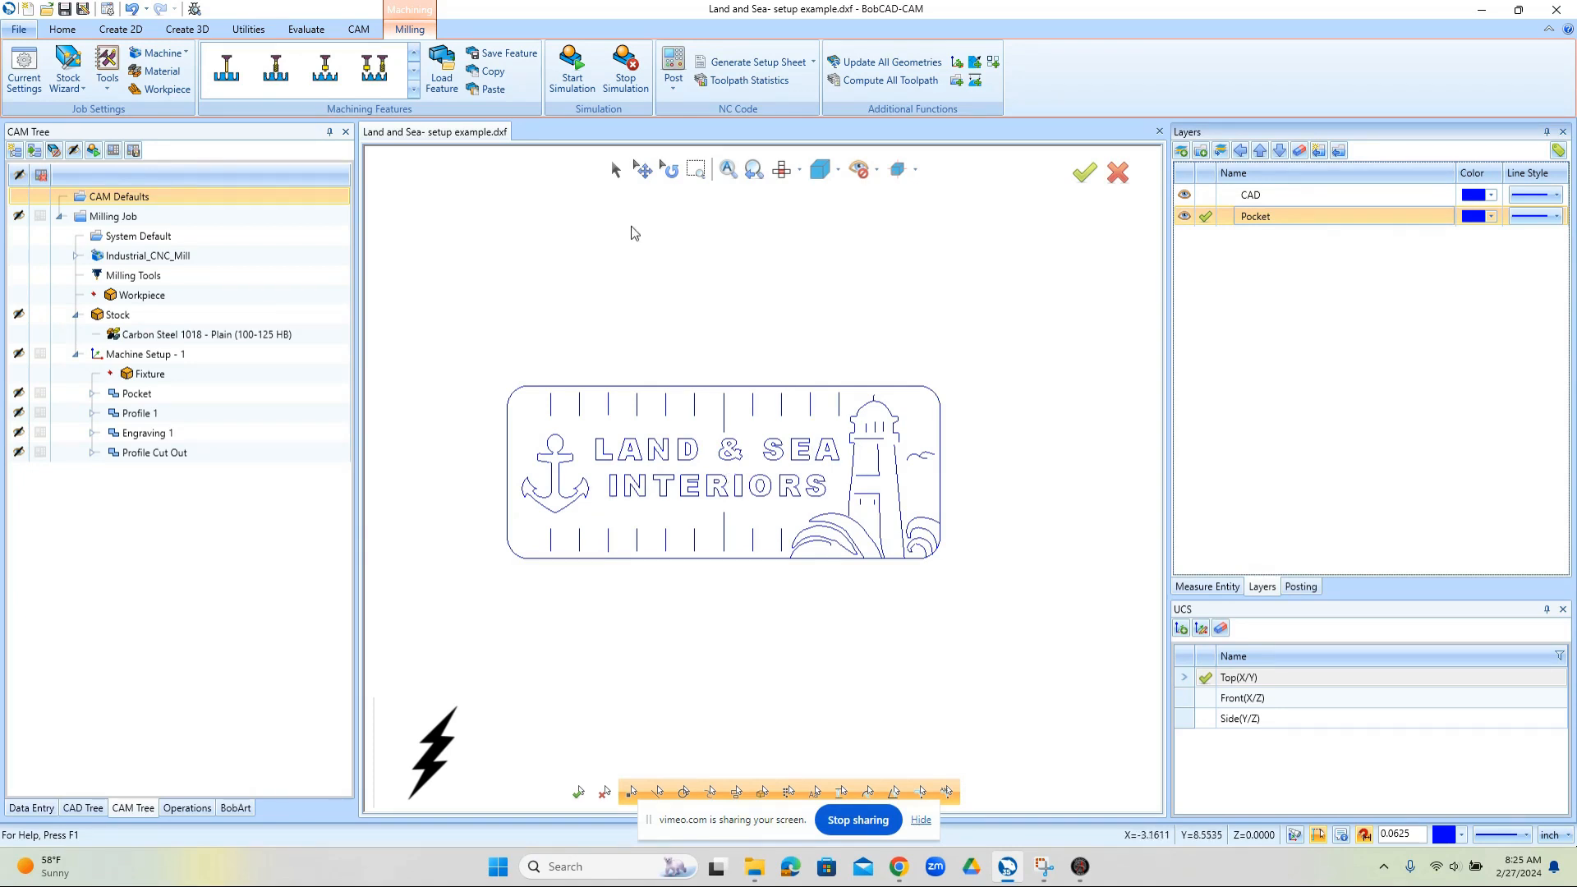
{"action": "left_click", "coordinate": [617, 171]}
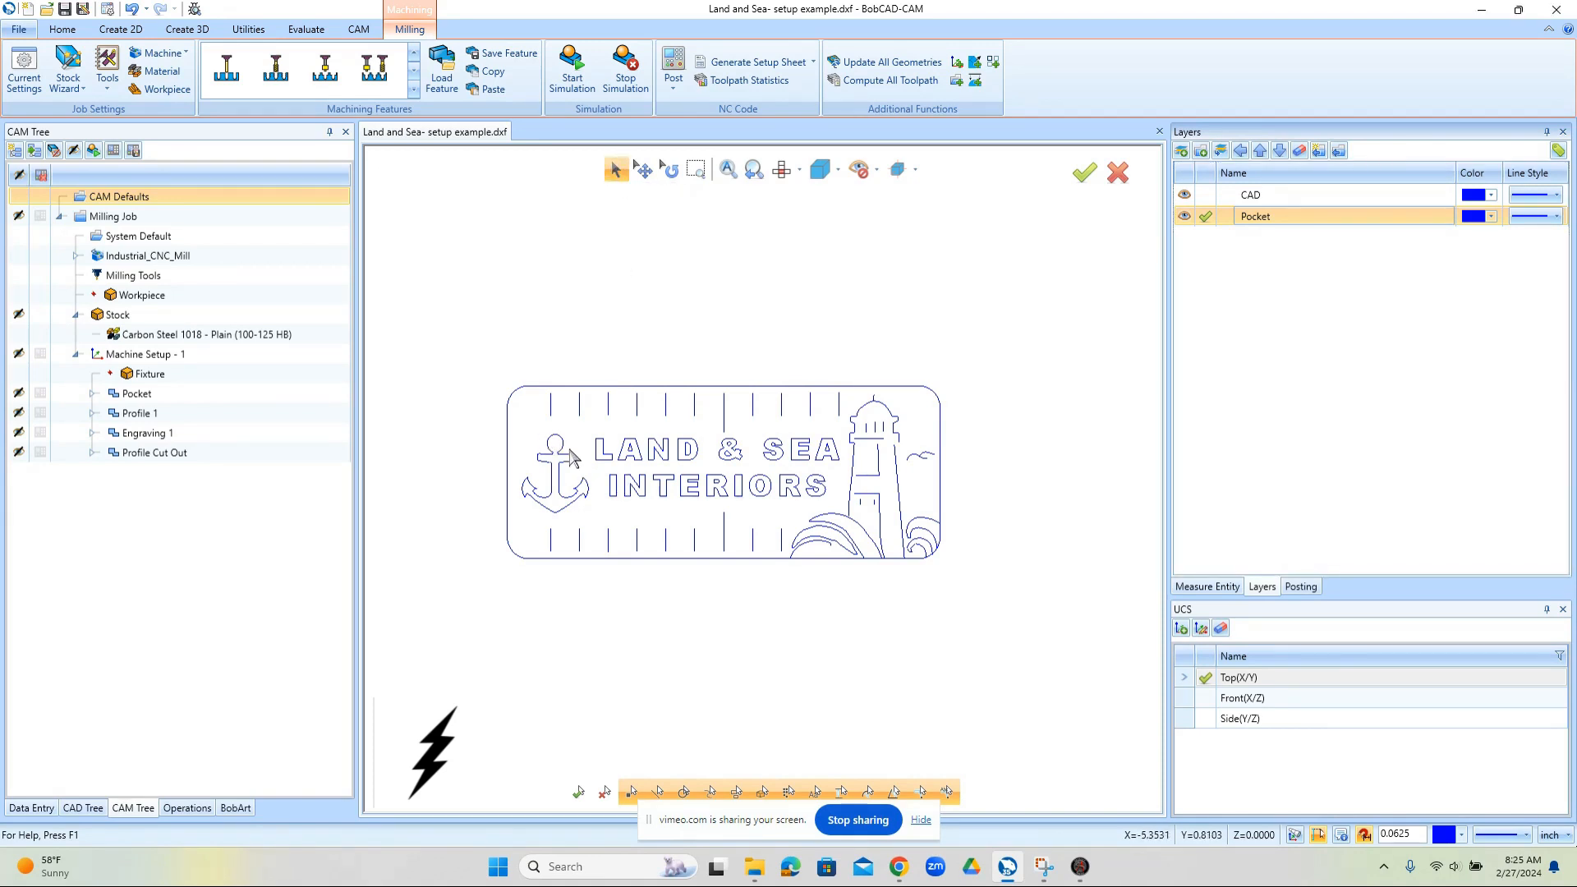
{"action": "left_click", "coordinate": [585, 495]}
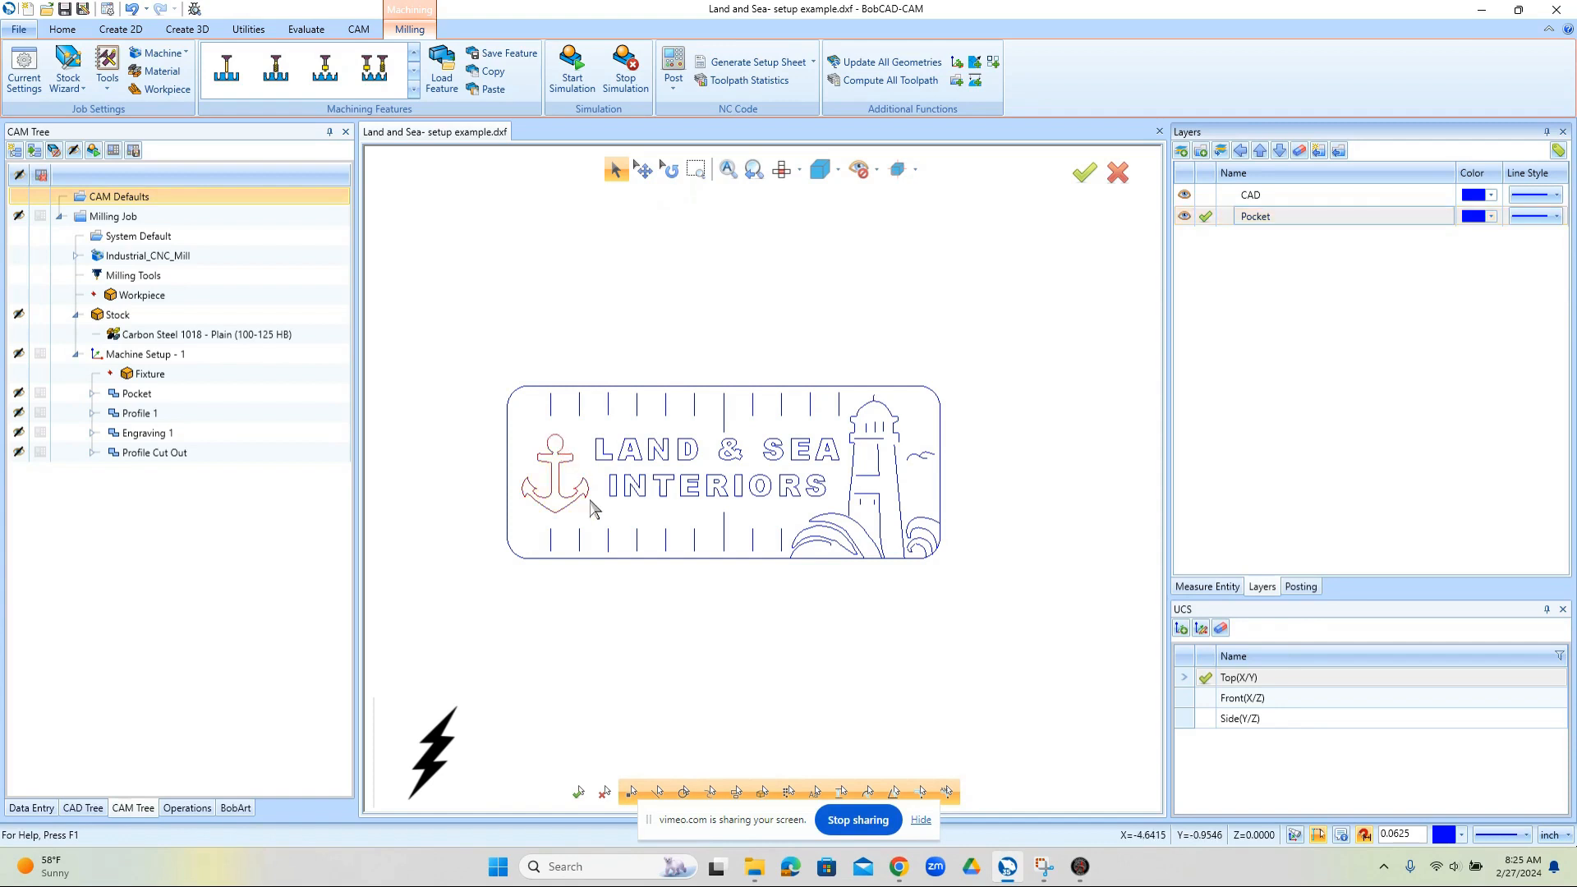
{"action": "left_click", "coordinate": [628, 454]}
{"action": "left_click", "coordinate": [667, 493]}
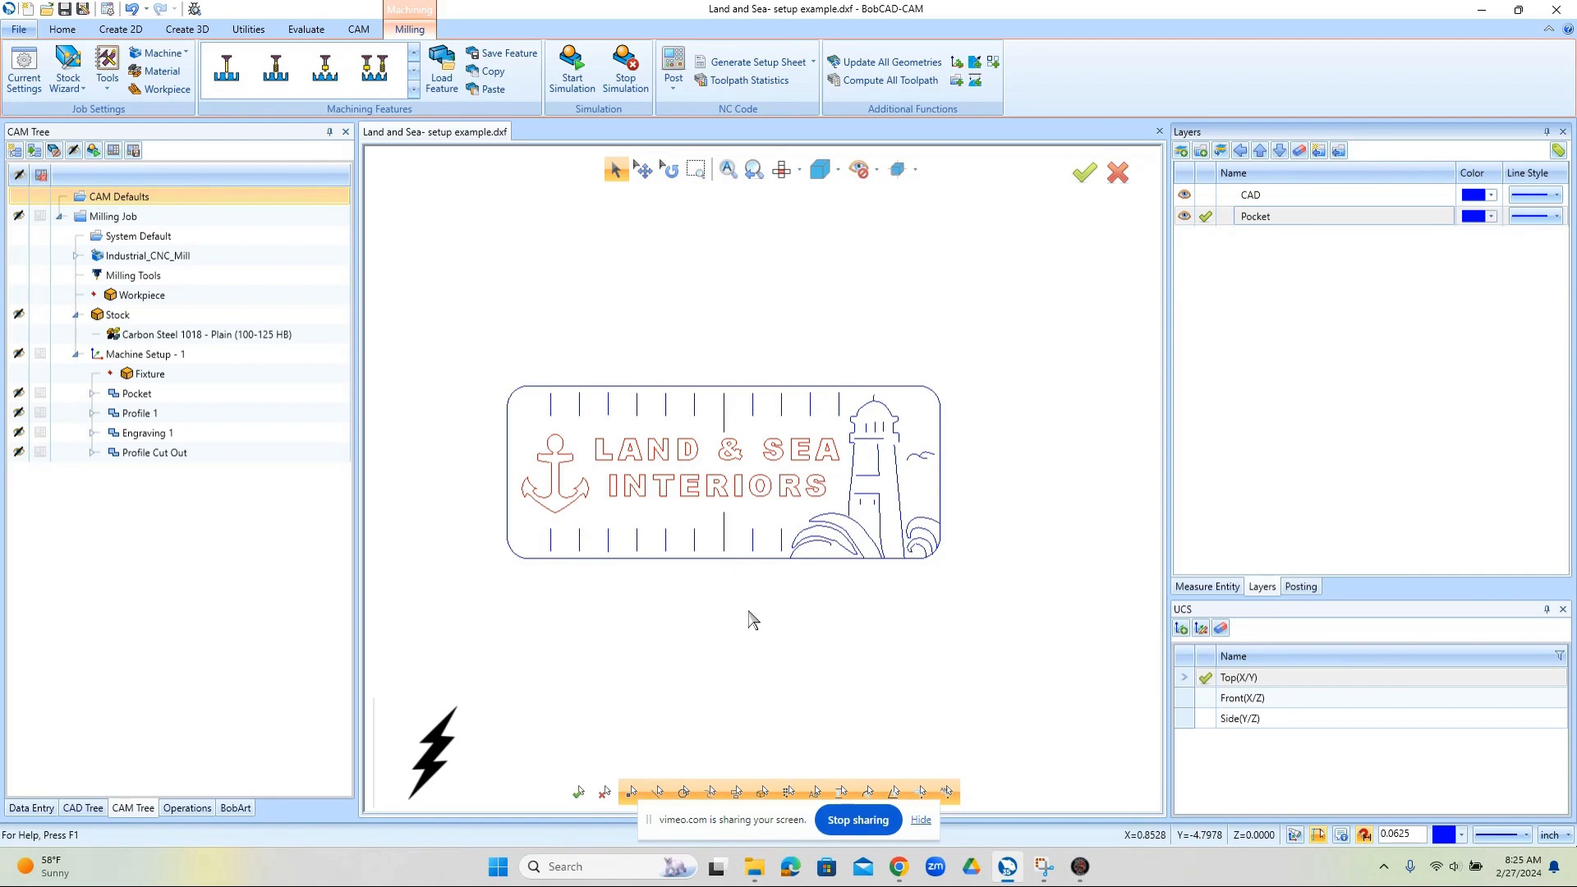
{"action": "right_click", "coordinate": [743, 261]}
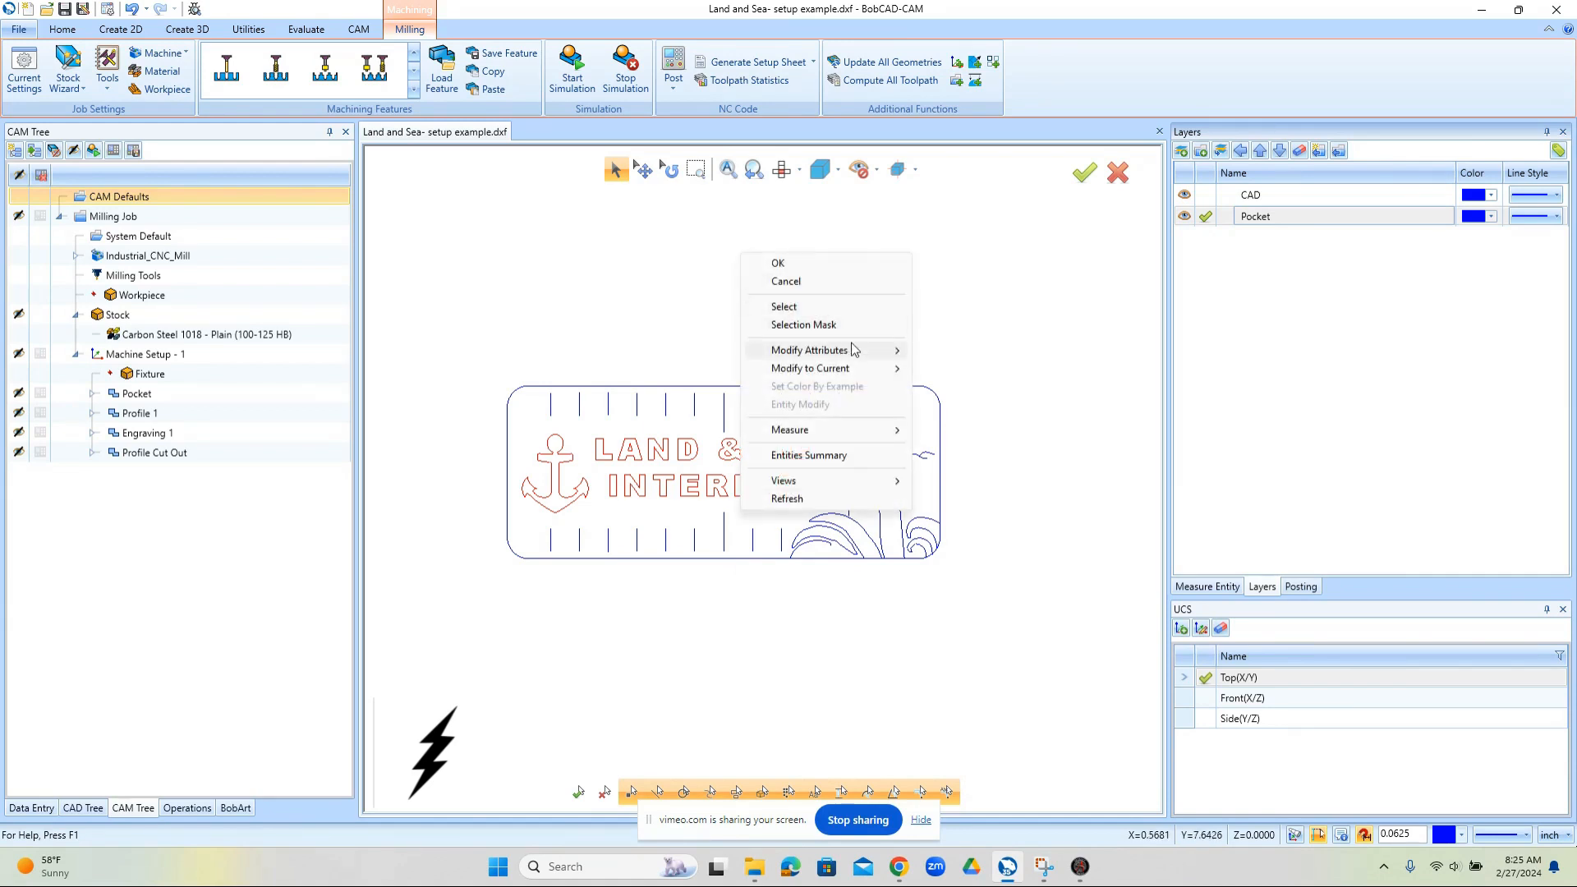
{"action": "mouse_move", "coordinate": [854, 349]}
{"action": "left_click", "coordinate": [999, 386]}
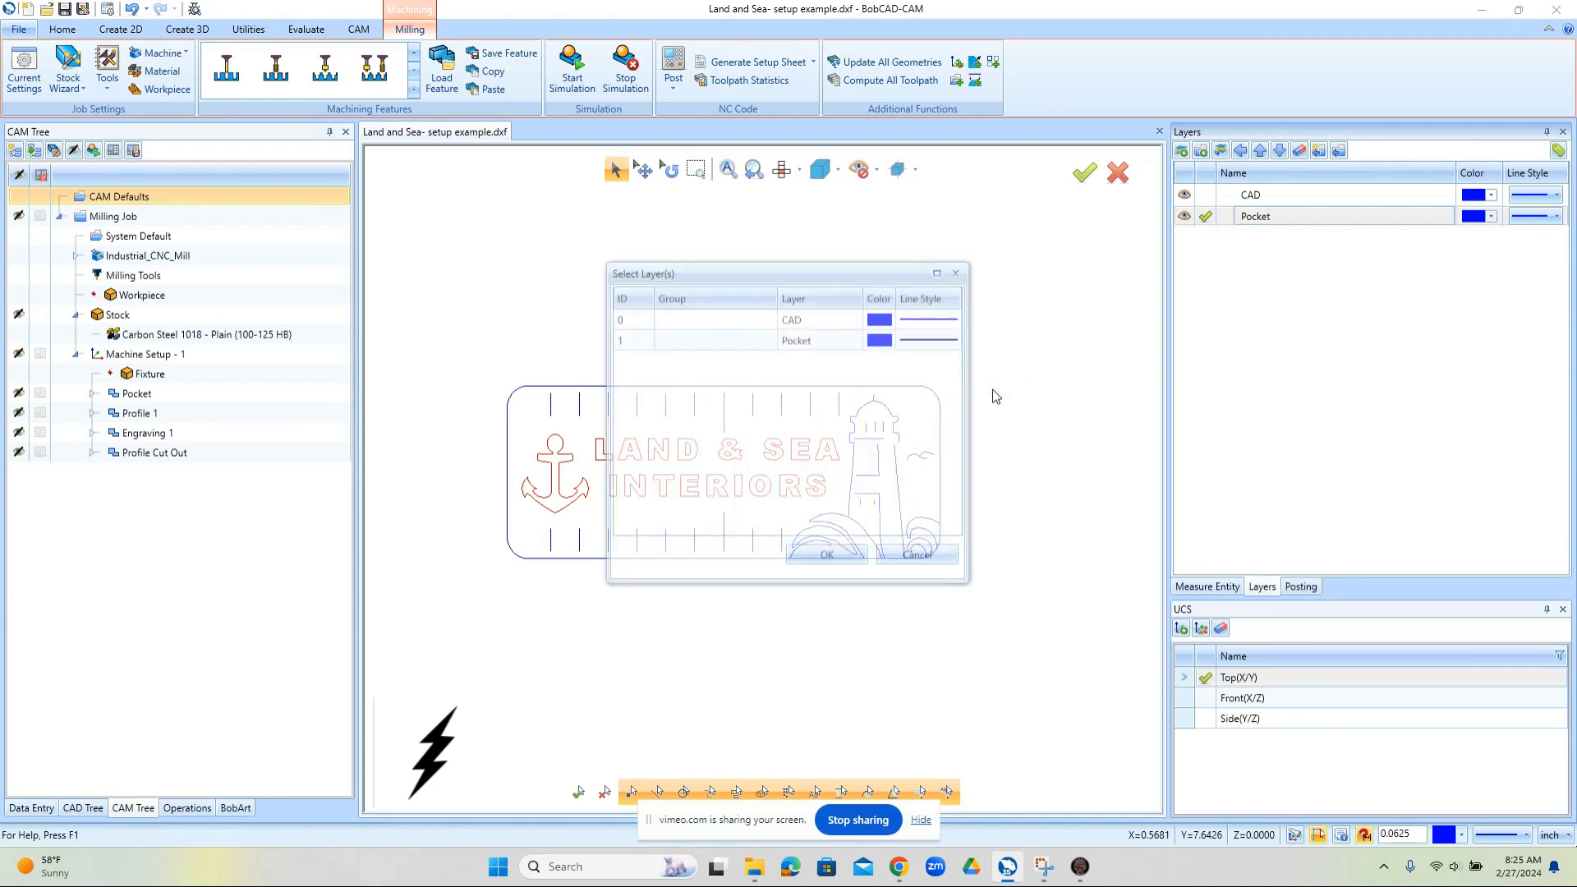
{"action": "left_click", "coordinate": [813, 348]}
{"action": "left_click", "coordinate": [819, 556]}
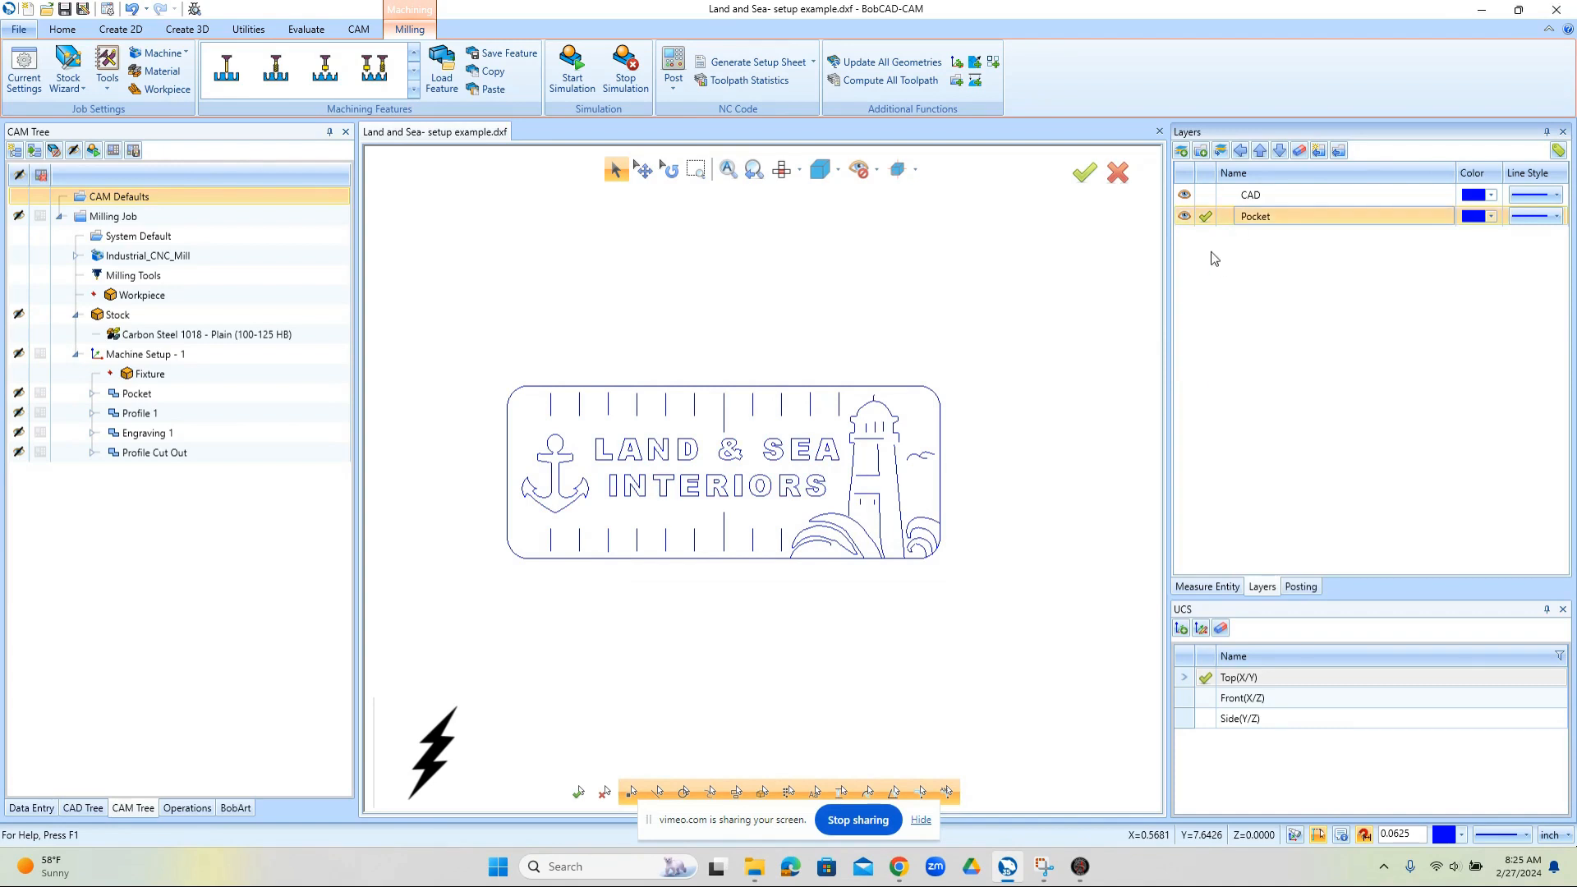
Step: Add a new layer named Profile
{"action": "right_click", "coordinate": [1214, 259]}
{"action": "left_click", "coordinate": [1271, 268]}
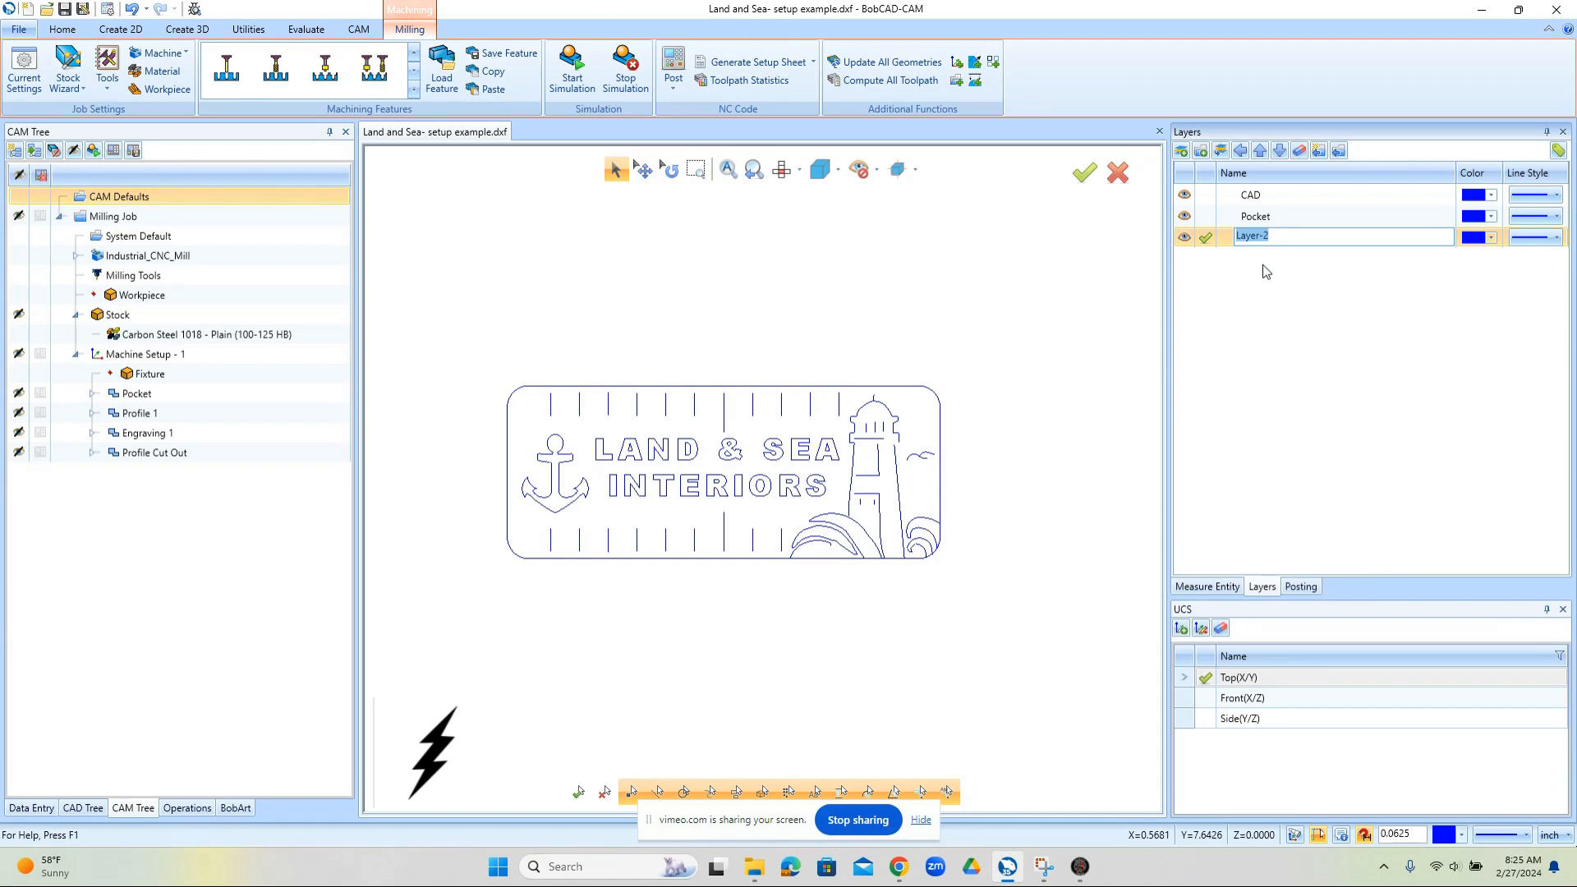
{"action": "type", "text": "Profile"}
{"action": "key", "text": "Return"}
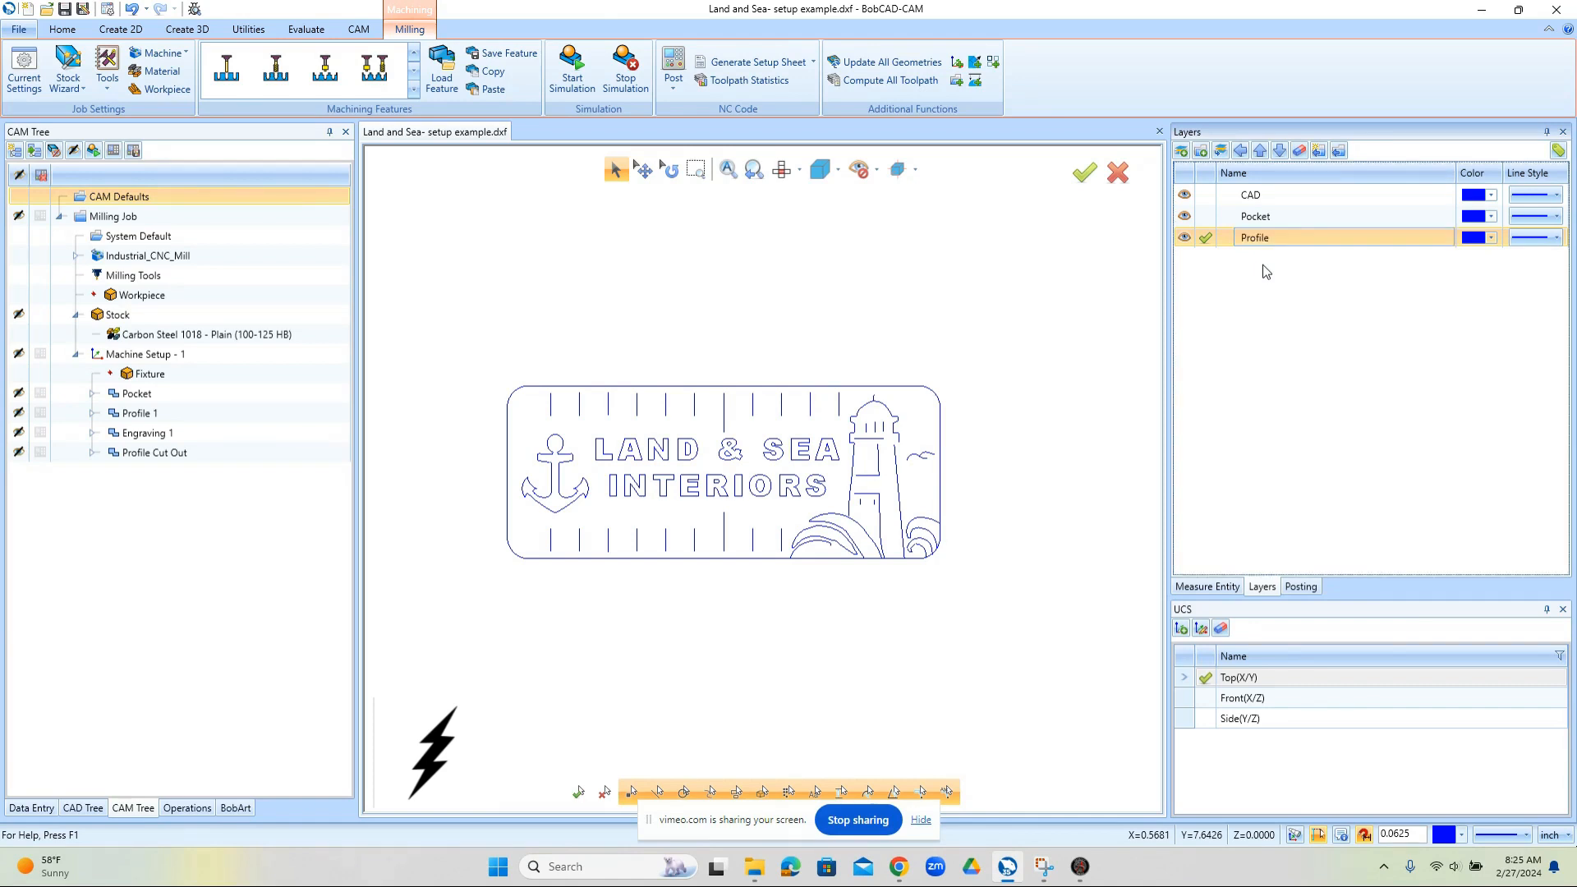
Step: Make CAD the active layer and hide the Pocket layer
{"action": "left_click", "coordinate": [1185, 197]}
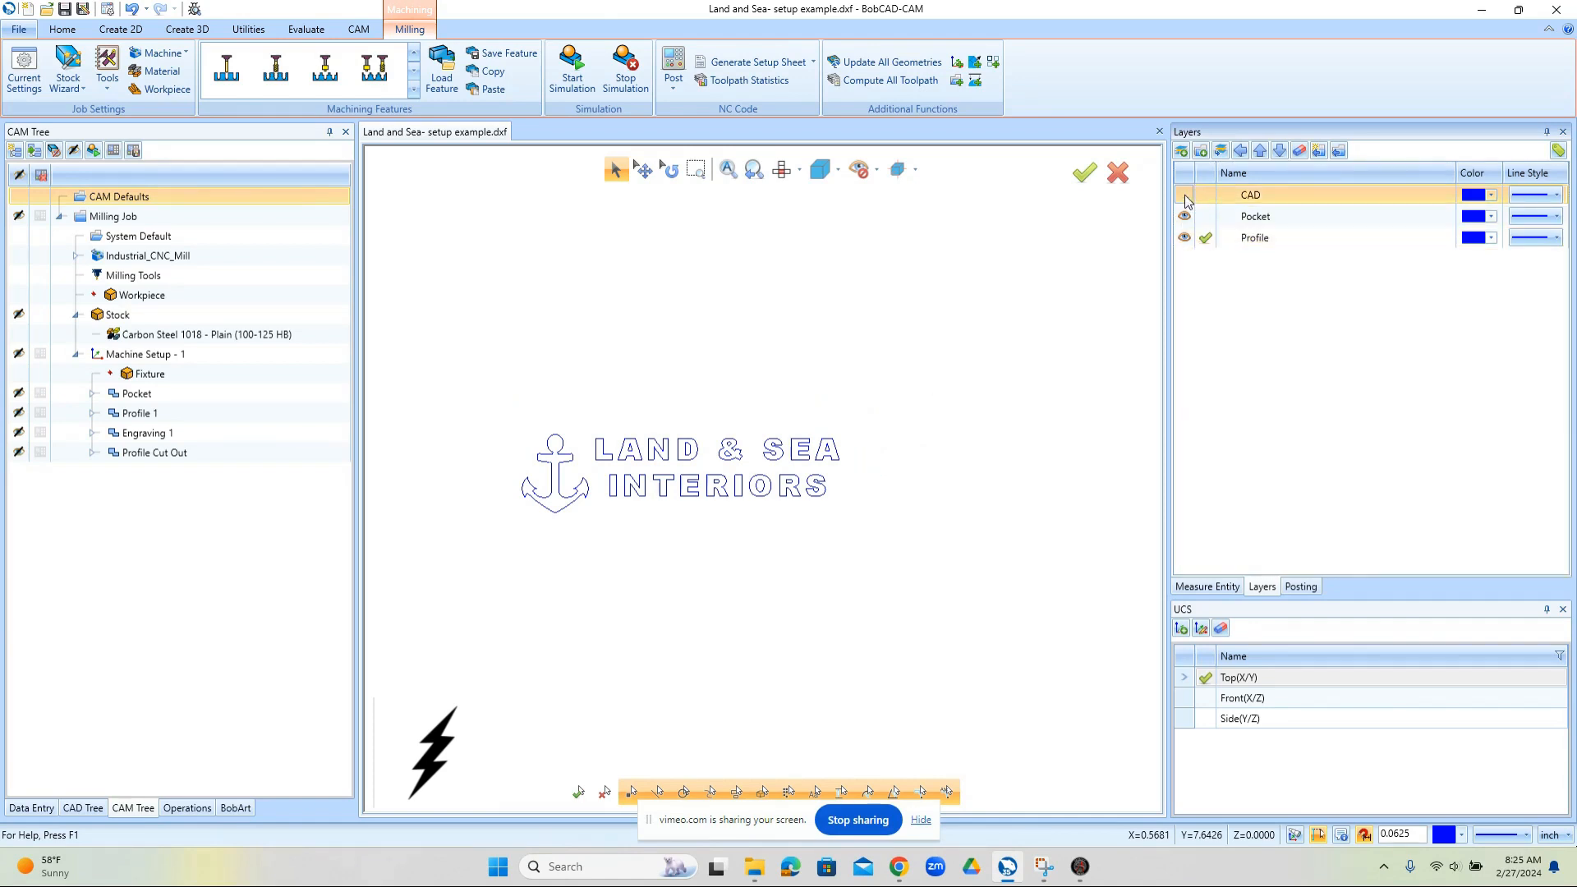
{"action": "left_click", "coordinate": [1184, 197]}
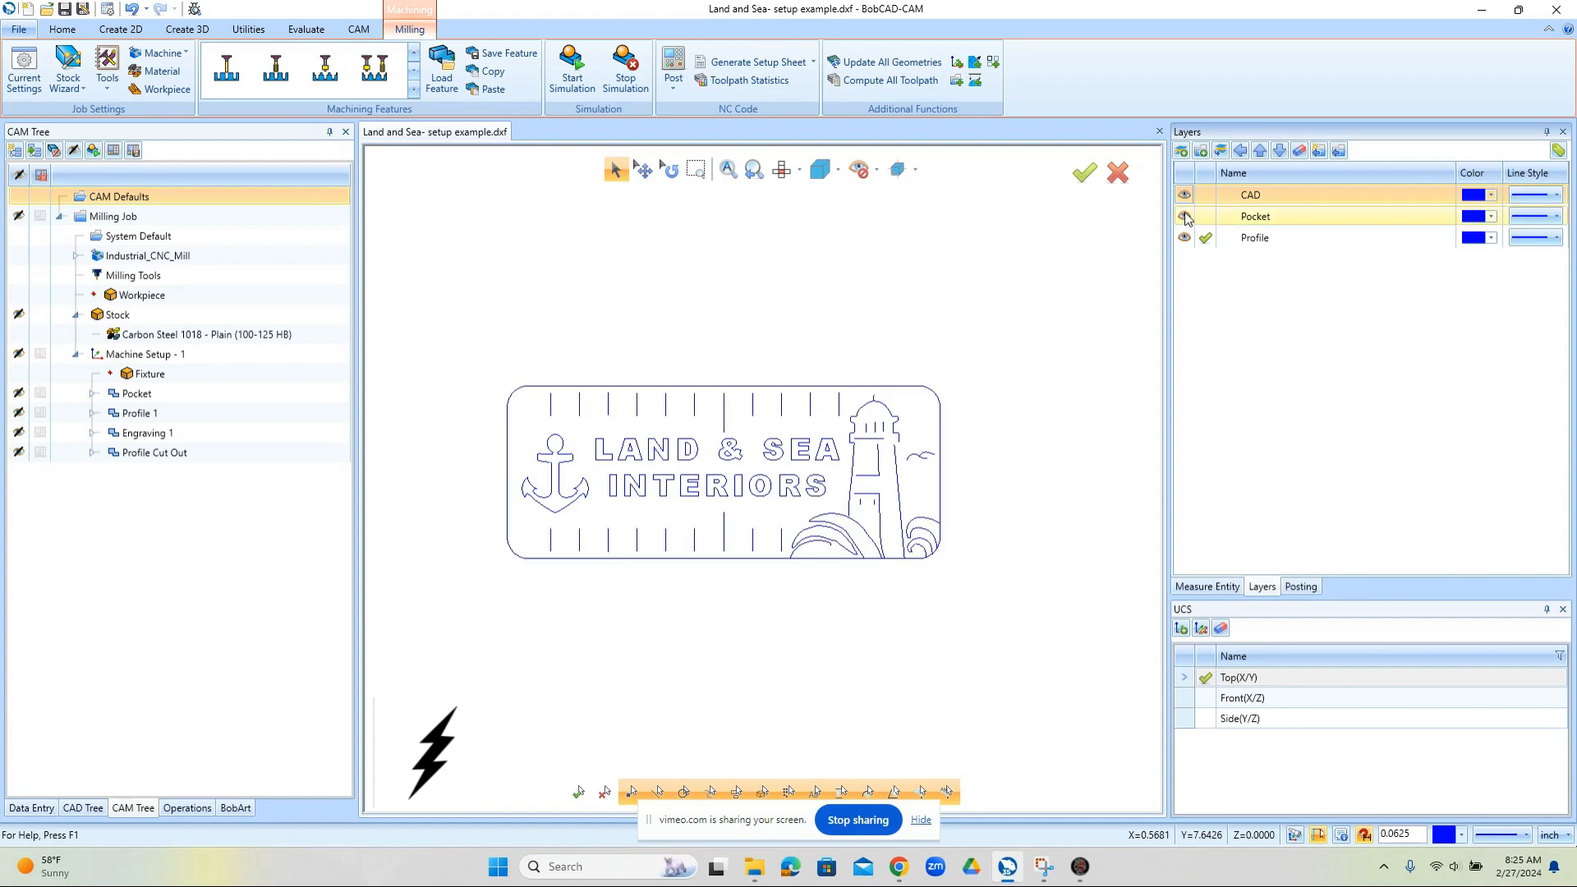
{"action": "left_click", "coordinate": [1185, 217]}
{"action": "left_click", "coordinate": [1185, 216]}
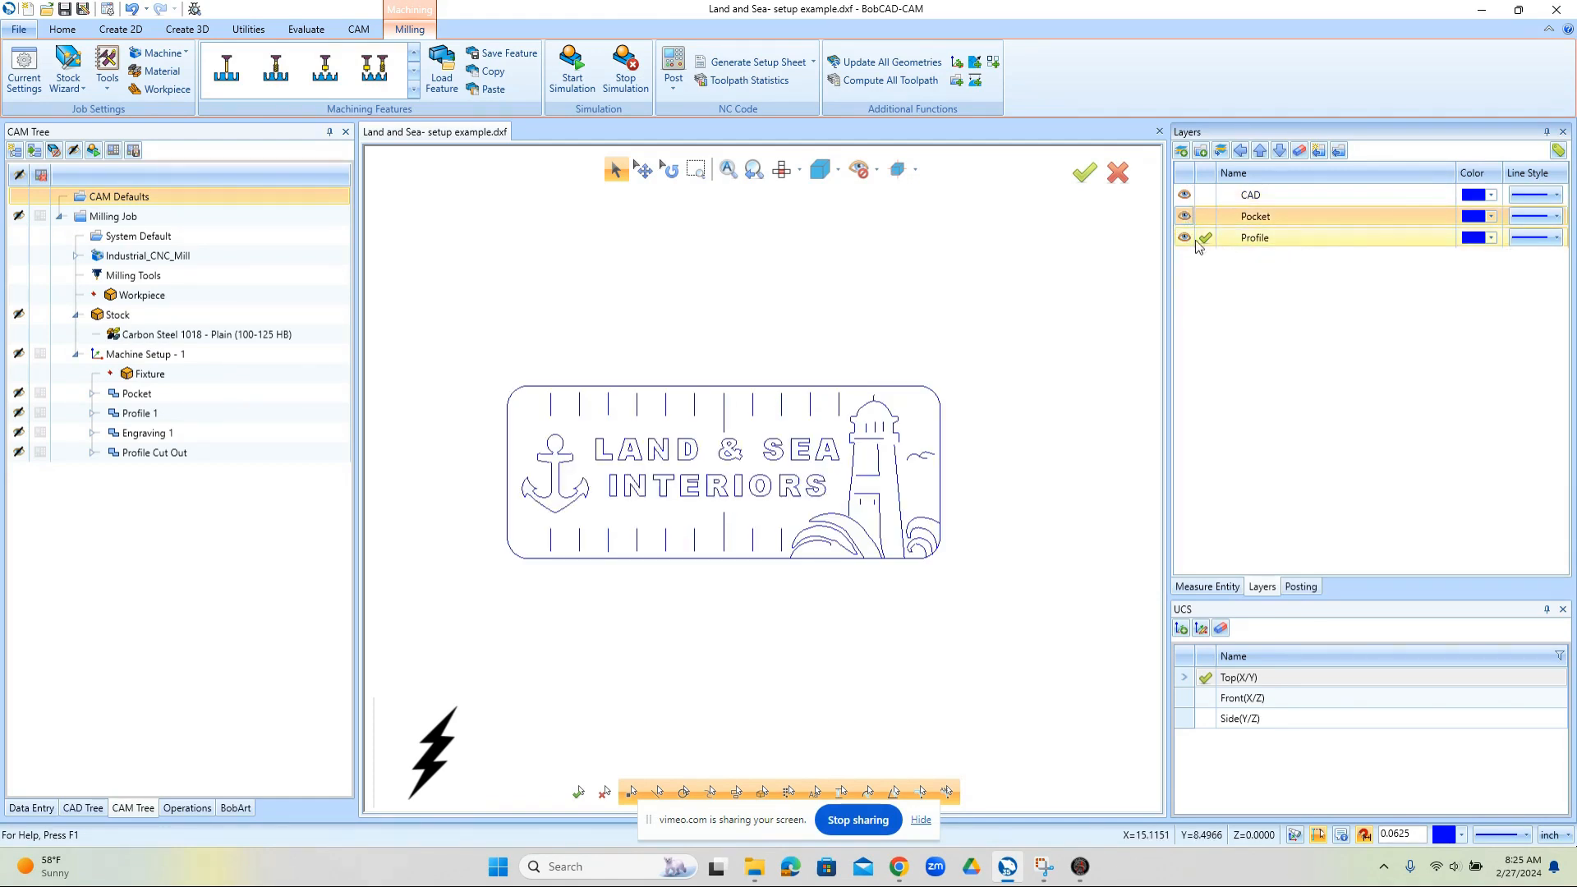
{"action": "left_click", "coordinate": [1207, 198]}
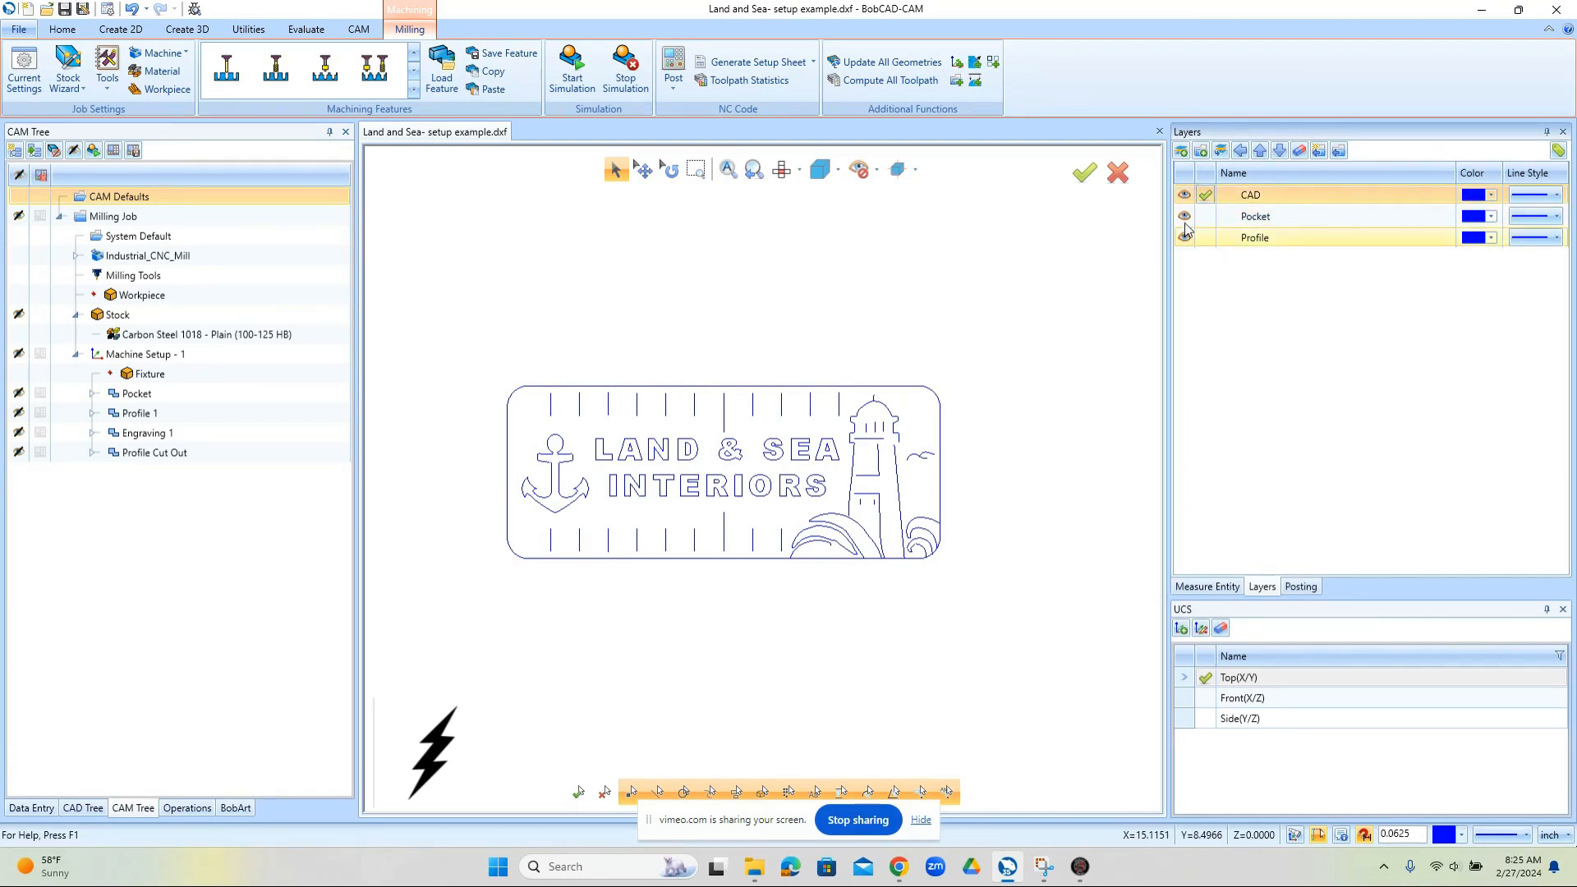
{"action": "left_click", "coordinate": [1184, 216]}
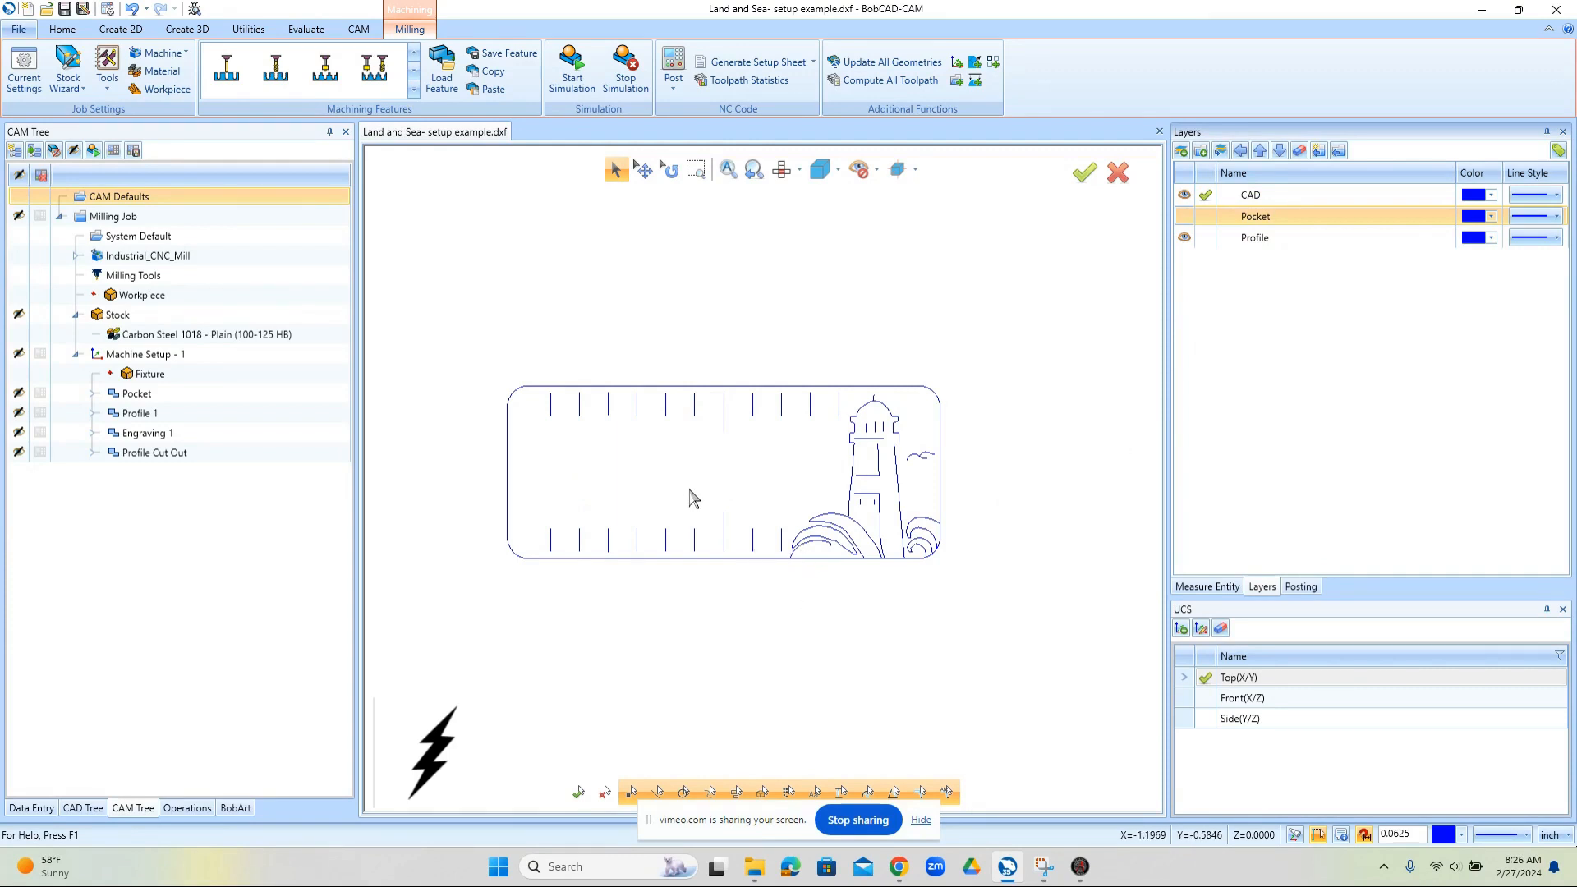
Step: Select the upper row of tick marks and the short vertical line on top of the lighthouse dome
{"action": "scroll", "coordinate": [693, 499], "scroll_direction": "up", "scroll_amount": 2}
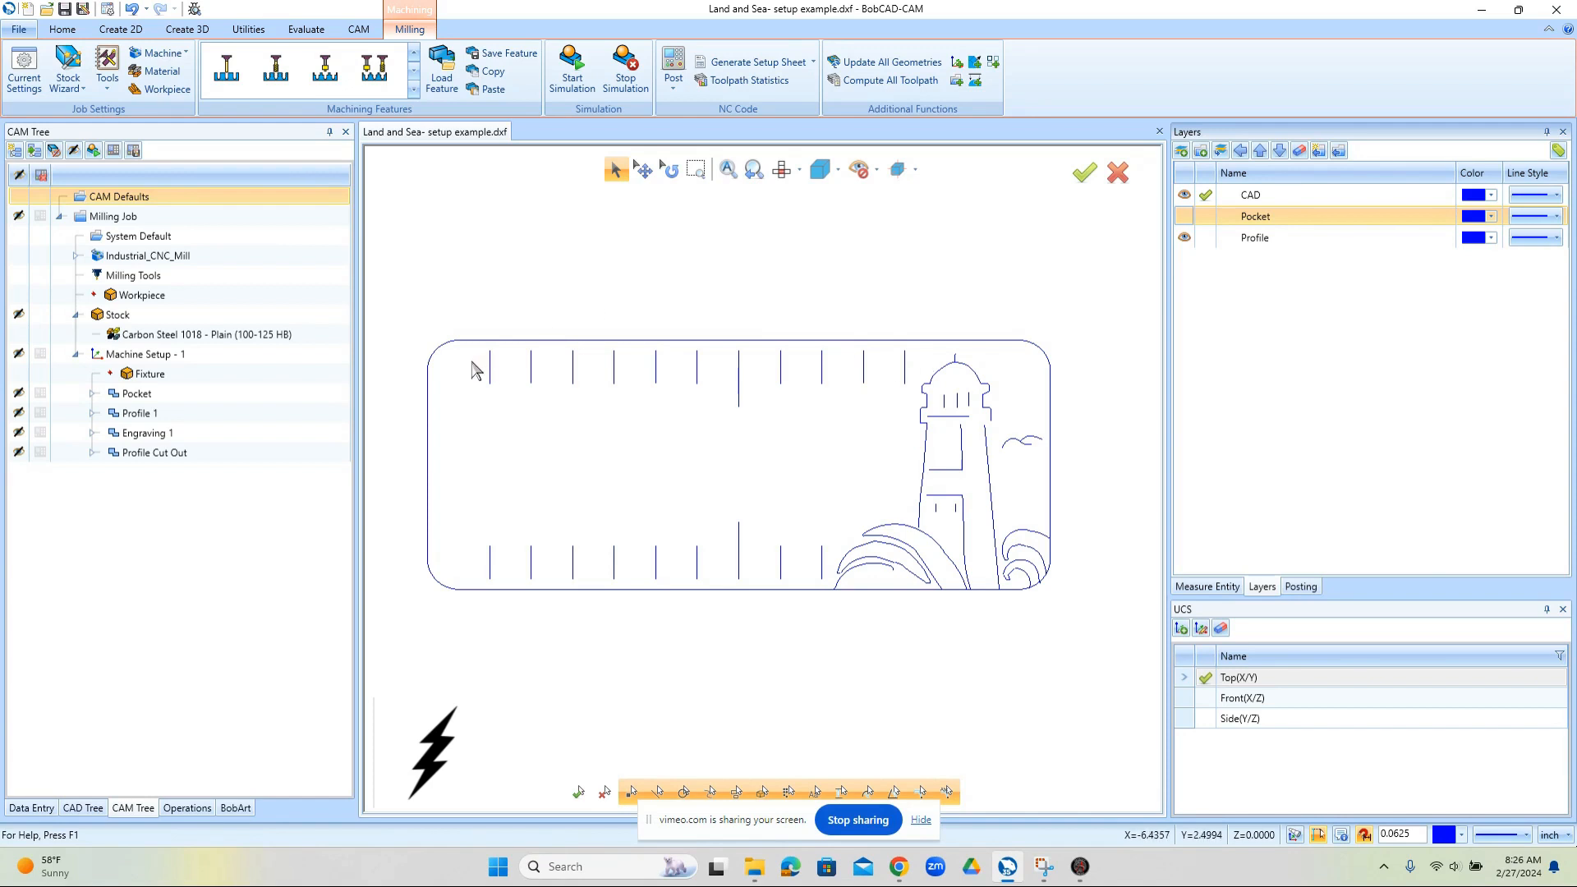
{"action": "left_click_drag", "start_coordinate": [474, 367], "coordinate": [595, 394]}
{"action": "left_click_drag", "start_coordinate": [483, 373], "coordinate": [597, 392]}
{"action": "left_click", "coordinate": [616, 170]}
{"action": "left_click_drag", "start_coordinate": [467, 362], "coordinate": [937, 367]}
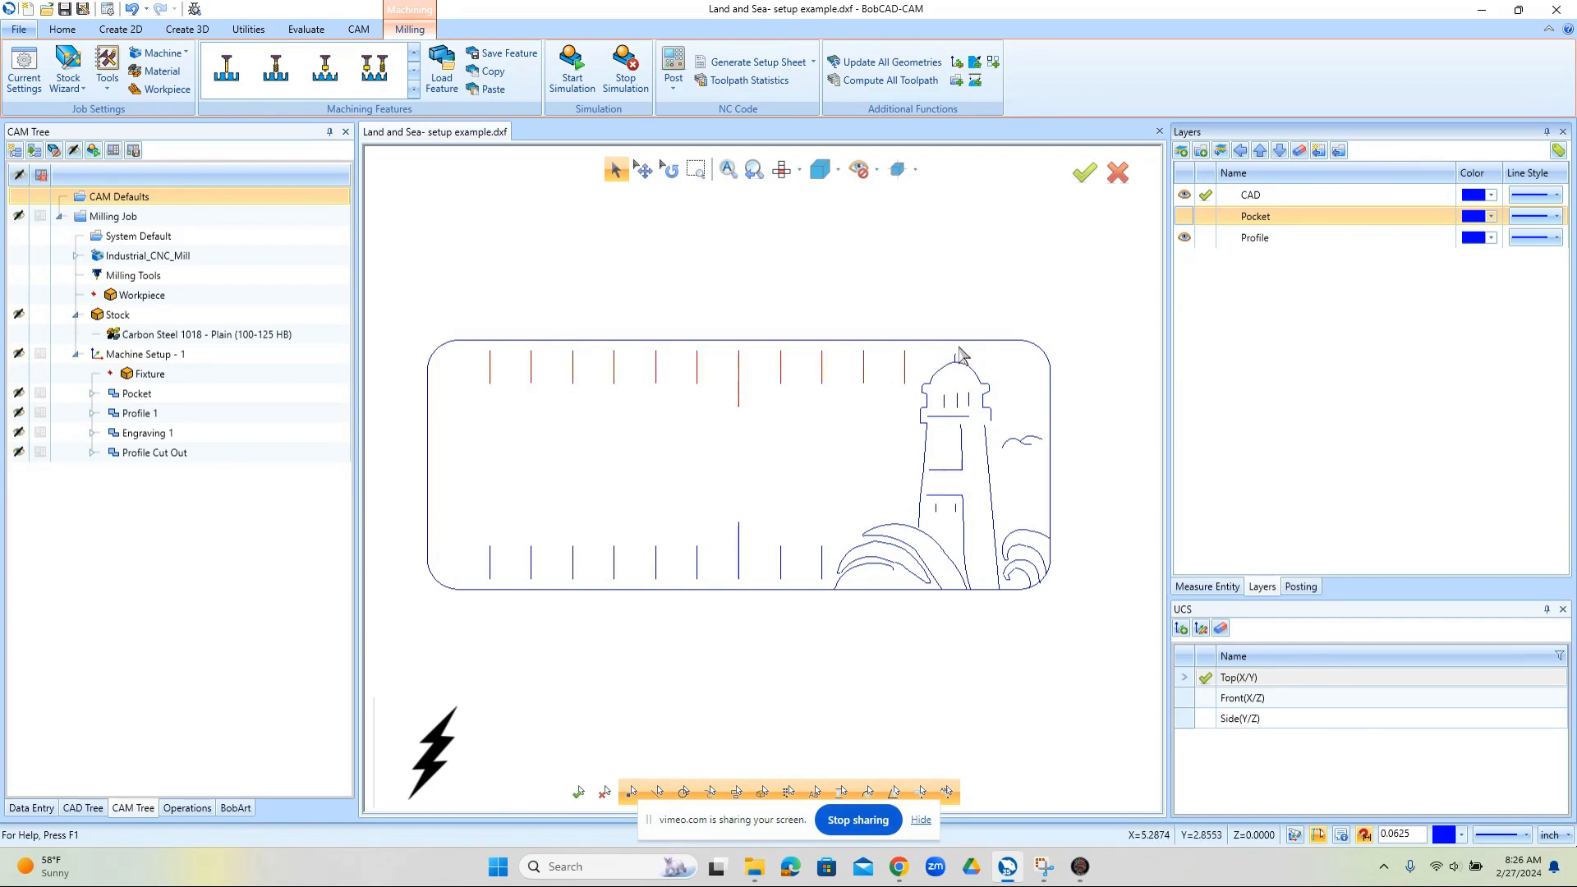
{"action": "scroll", "coordinate": [963, 374], "scroll_direction": "up", "scroll_amount": 3}
{"action": "scroll", "coordinate": [964, 374], "scroll_direction": "up", "scroll_amount": 2}
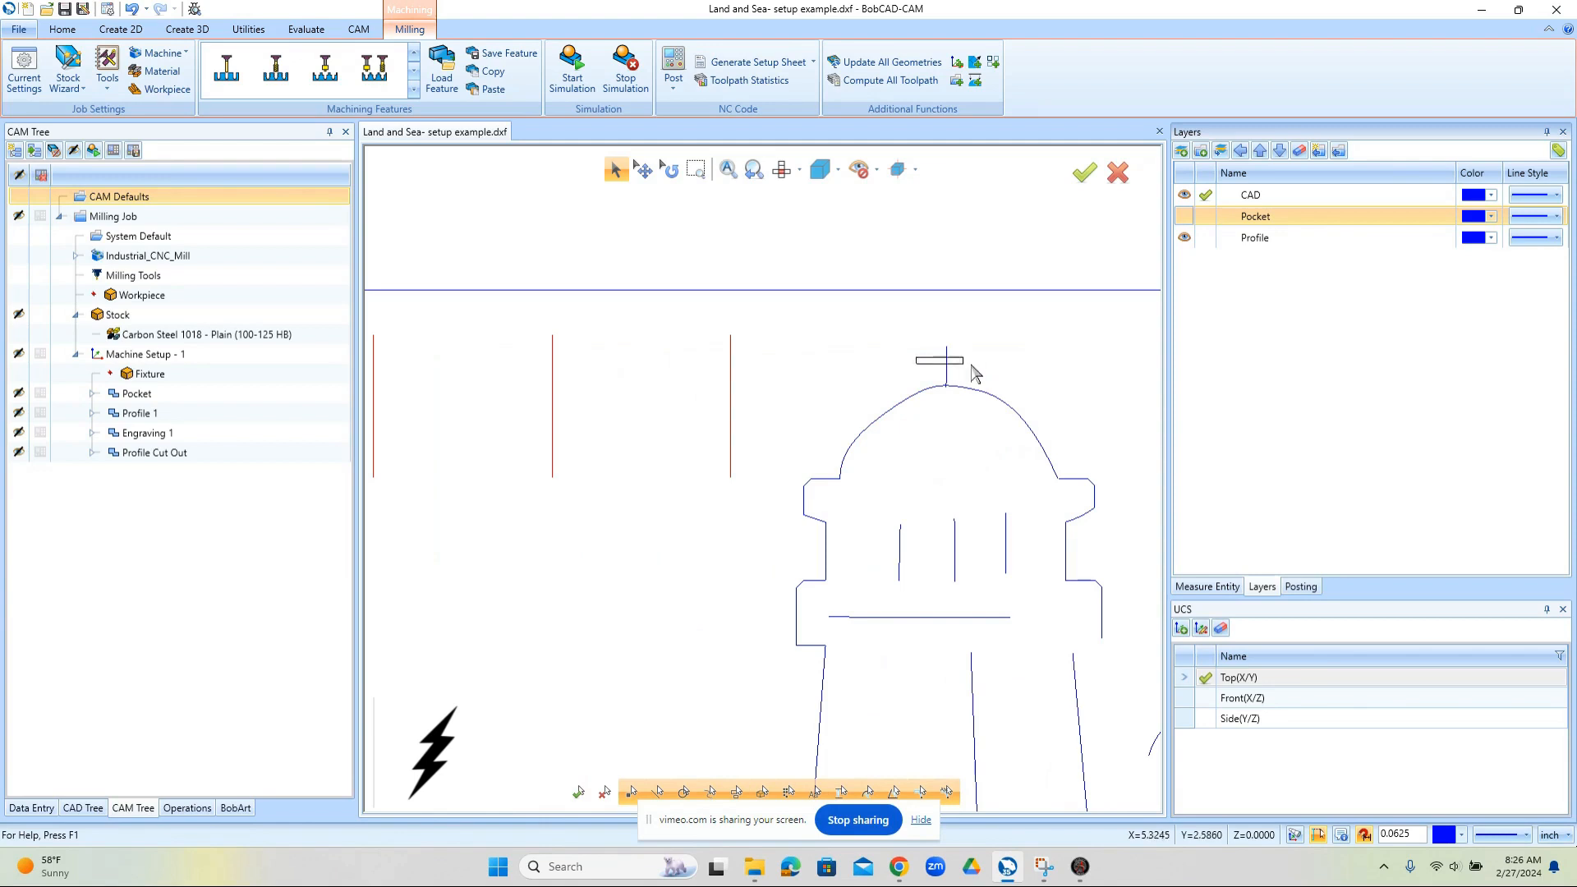
{"action": "scroll", "coordinate": [983, 374], "scroll_direction": "down", "scroll_amount": 5}
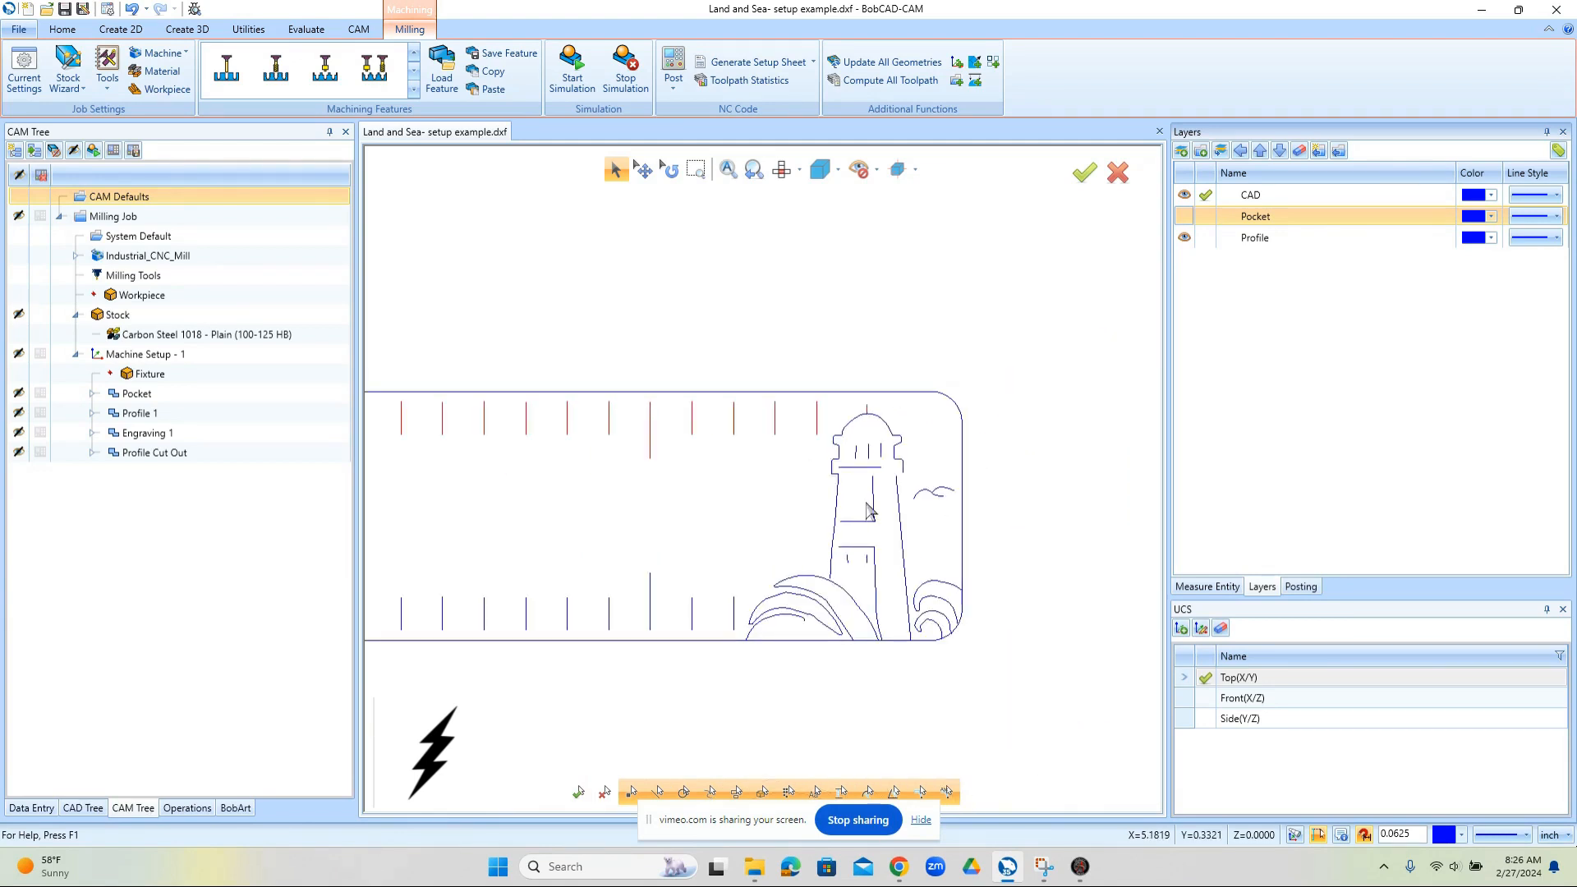
{"action": "scroll", "coordinate": [649, 580], "scroll_direction": "up", "scroll_amount": 2}
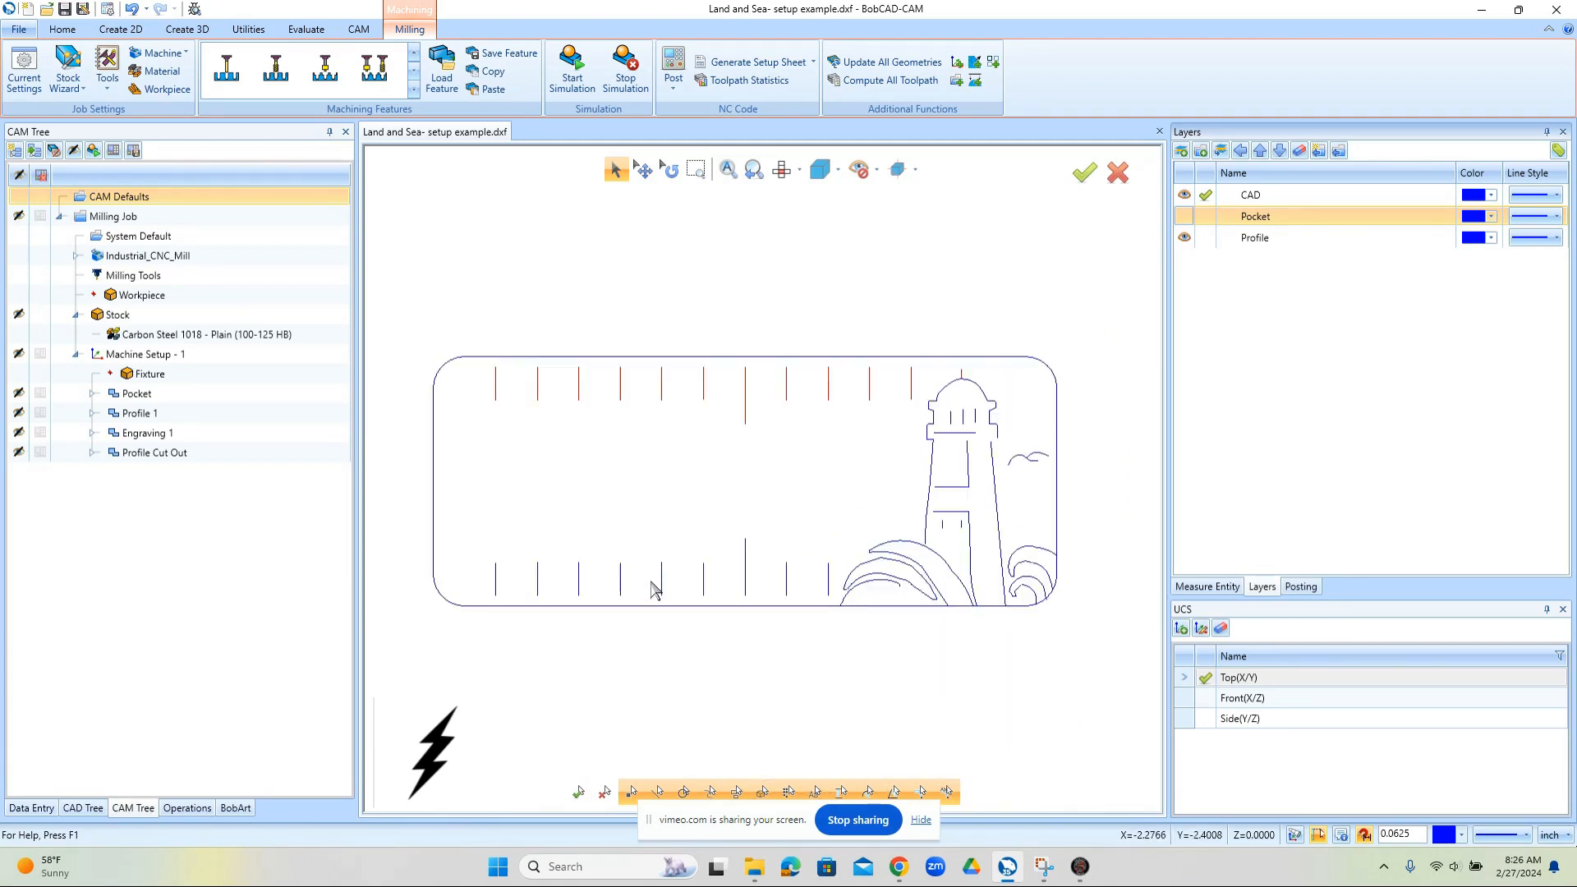
Step: Add the lower row of tick marks to the selection and move all selected lines to the Profile layer
{"action": "left_click", "coordinate": [485, 575]}
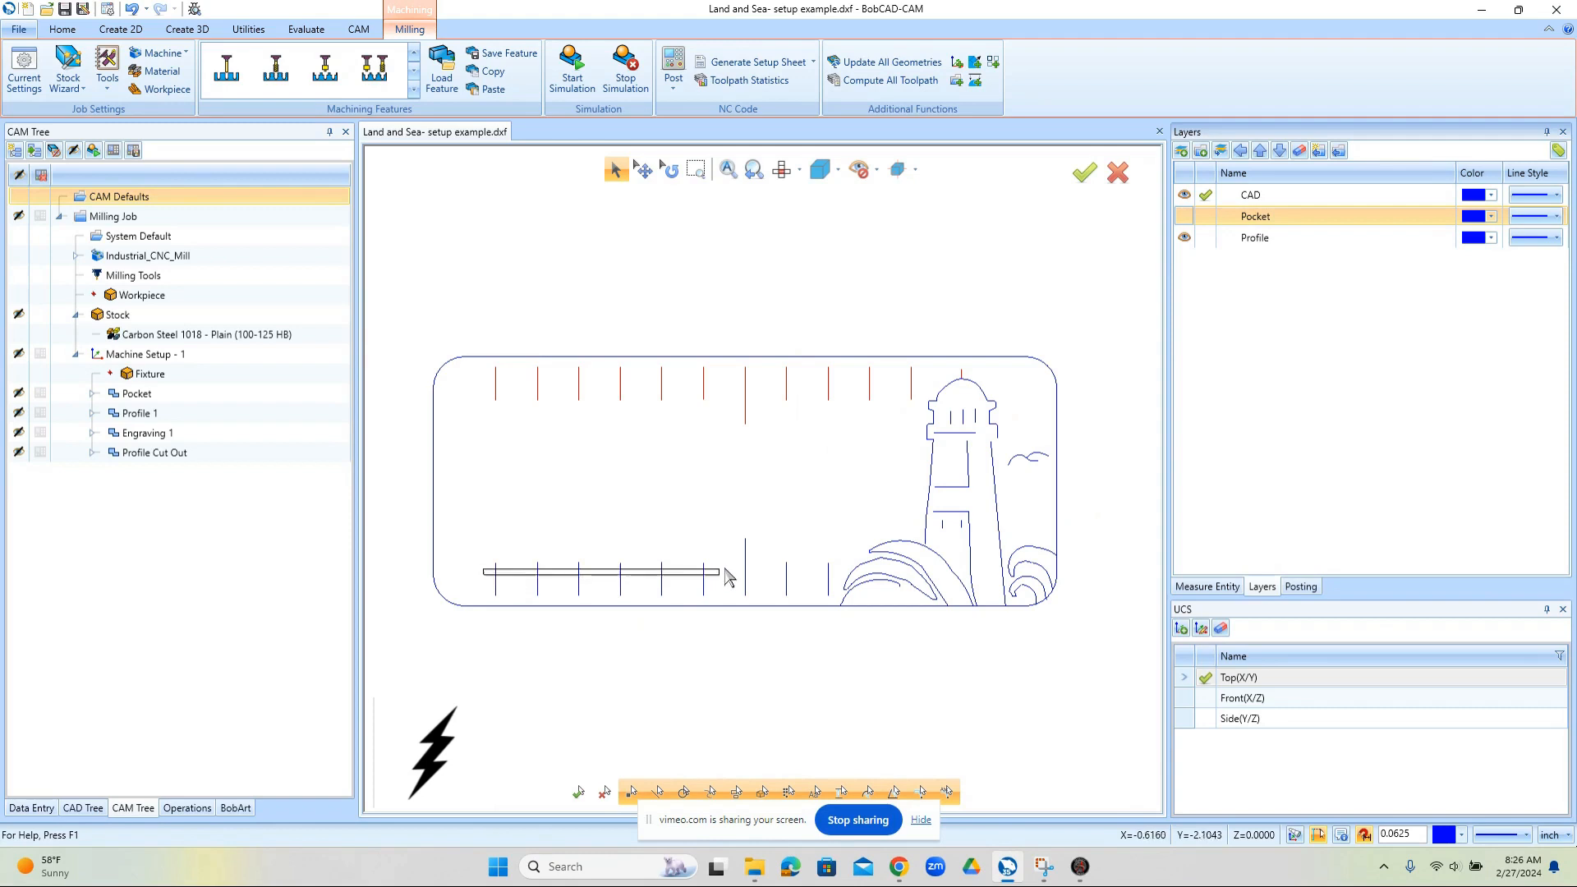
{"action": "left_click", "coordinate": [833, 576]}
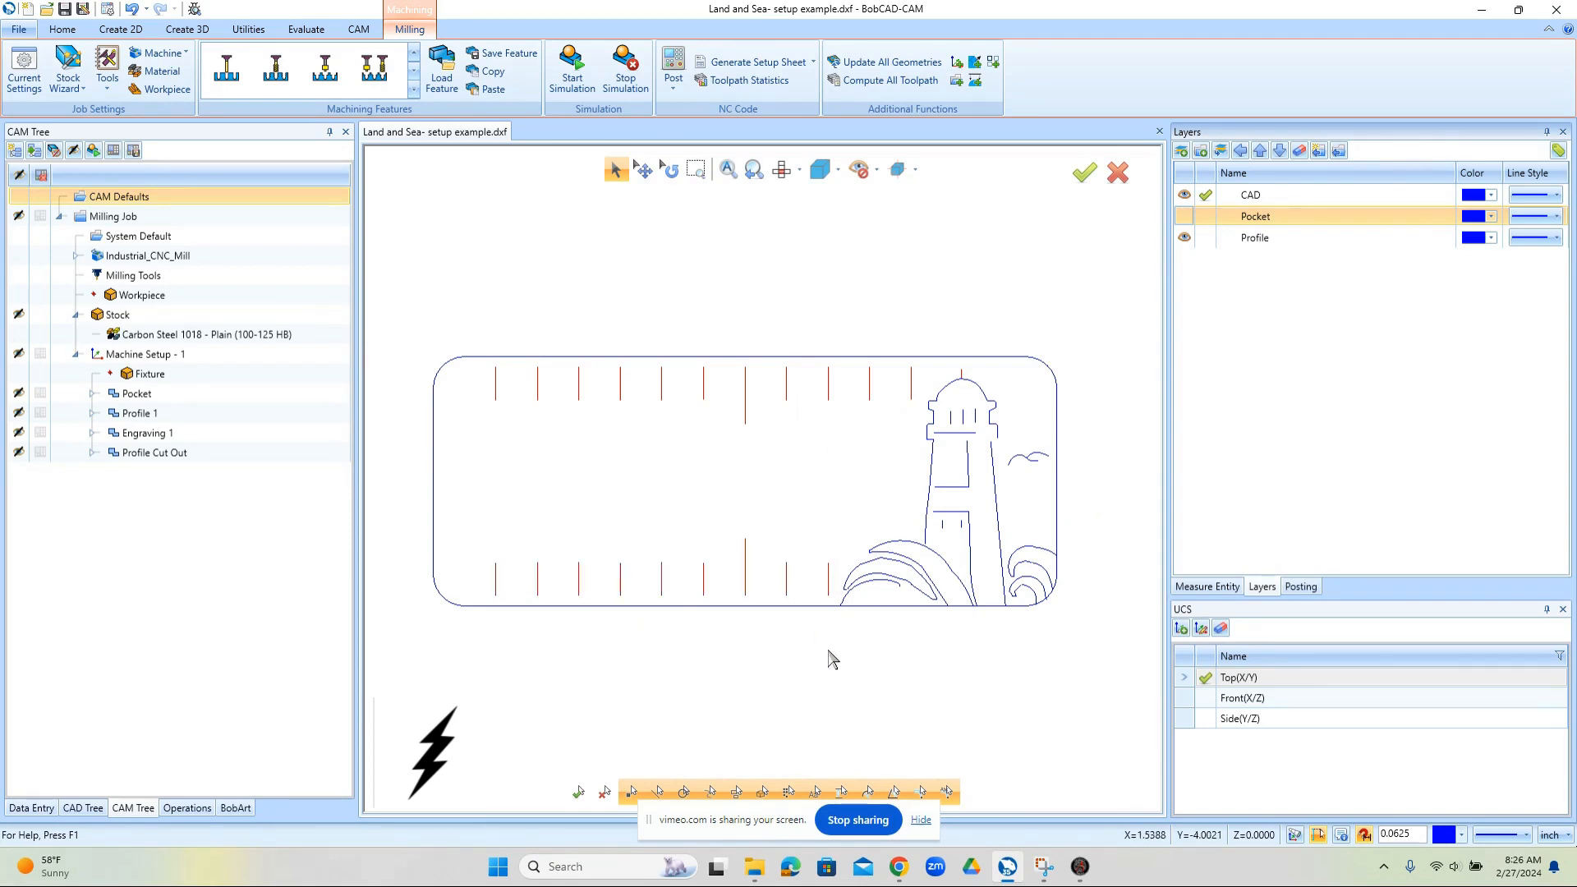
{"action": "right_click", "coordinate": [629, 261]}
{"action": "left_click", "coordinate": [877, 386]}
{"action": "left_click", "coordinate": [811, 362]}
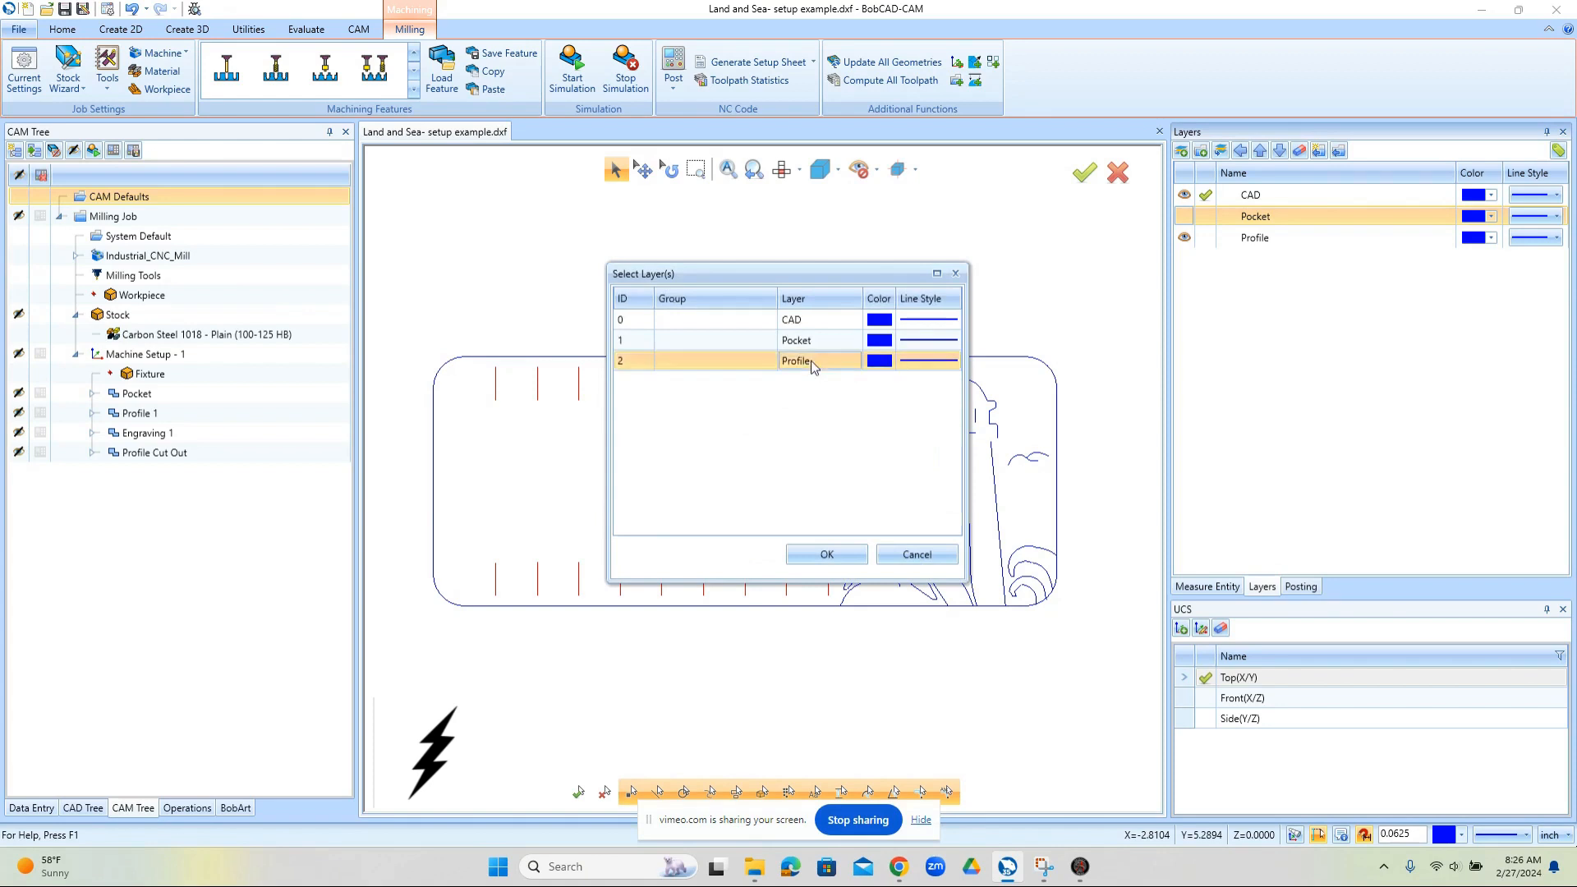
{"action": "left_click", "coordinate": [826, 556]}
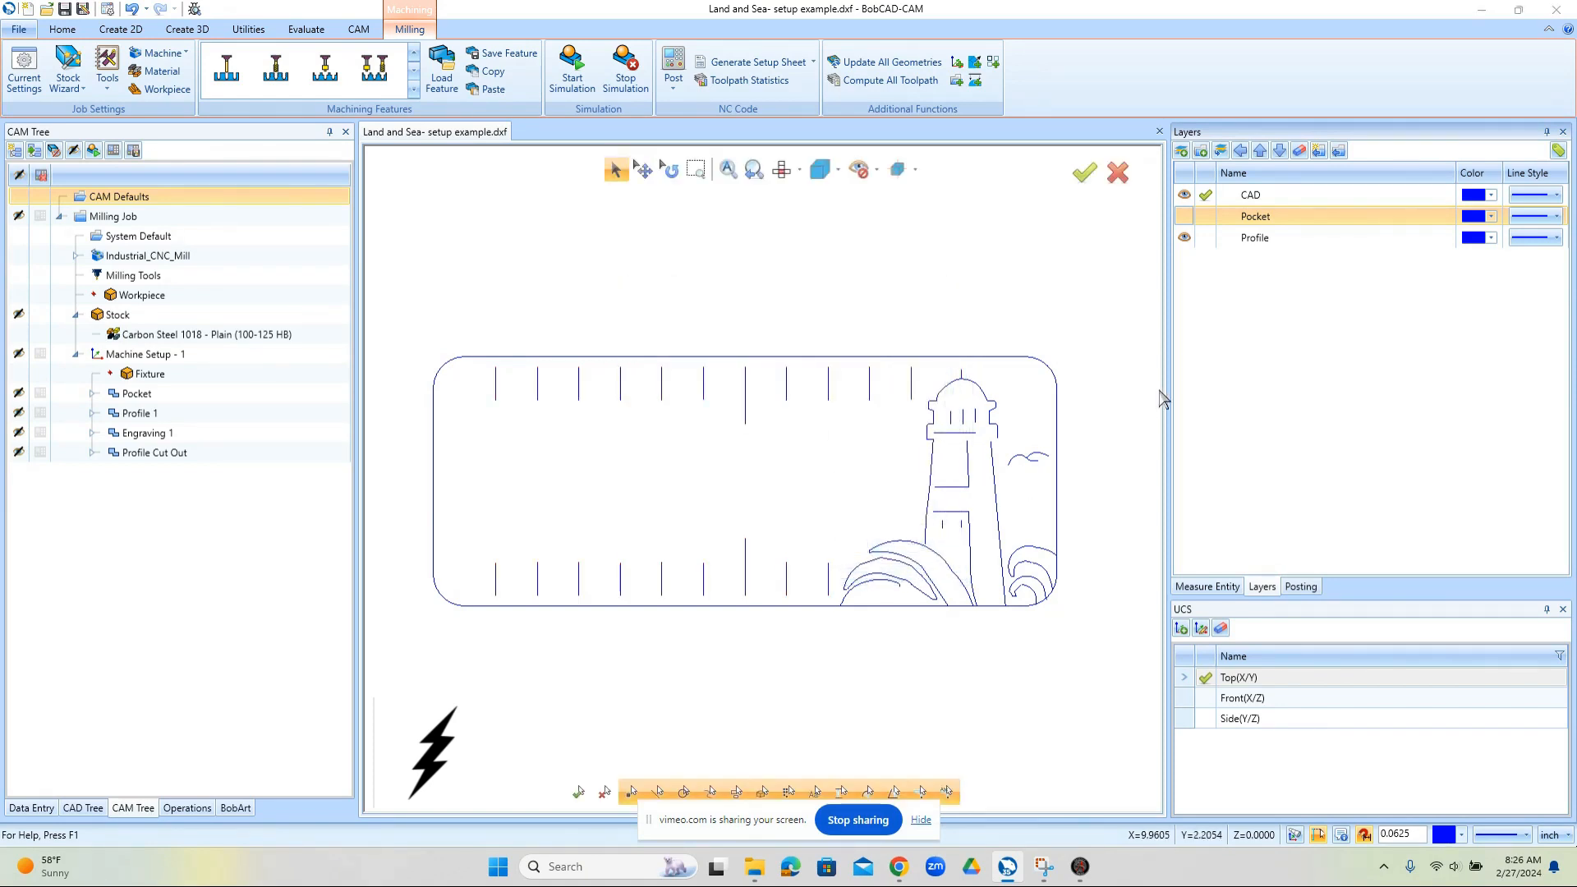
Step: Add a new layer named Engrave and hide the Profile layer
{"action": "left_click", "coordinate": [1181, 151]}
{"action": "type", "text": "Engrave"}
{"action": "key", "text": "Return"}
{"action": "left_click", "coordinate": [1183, 238]}
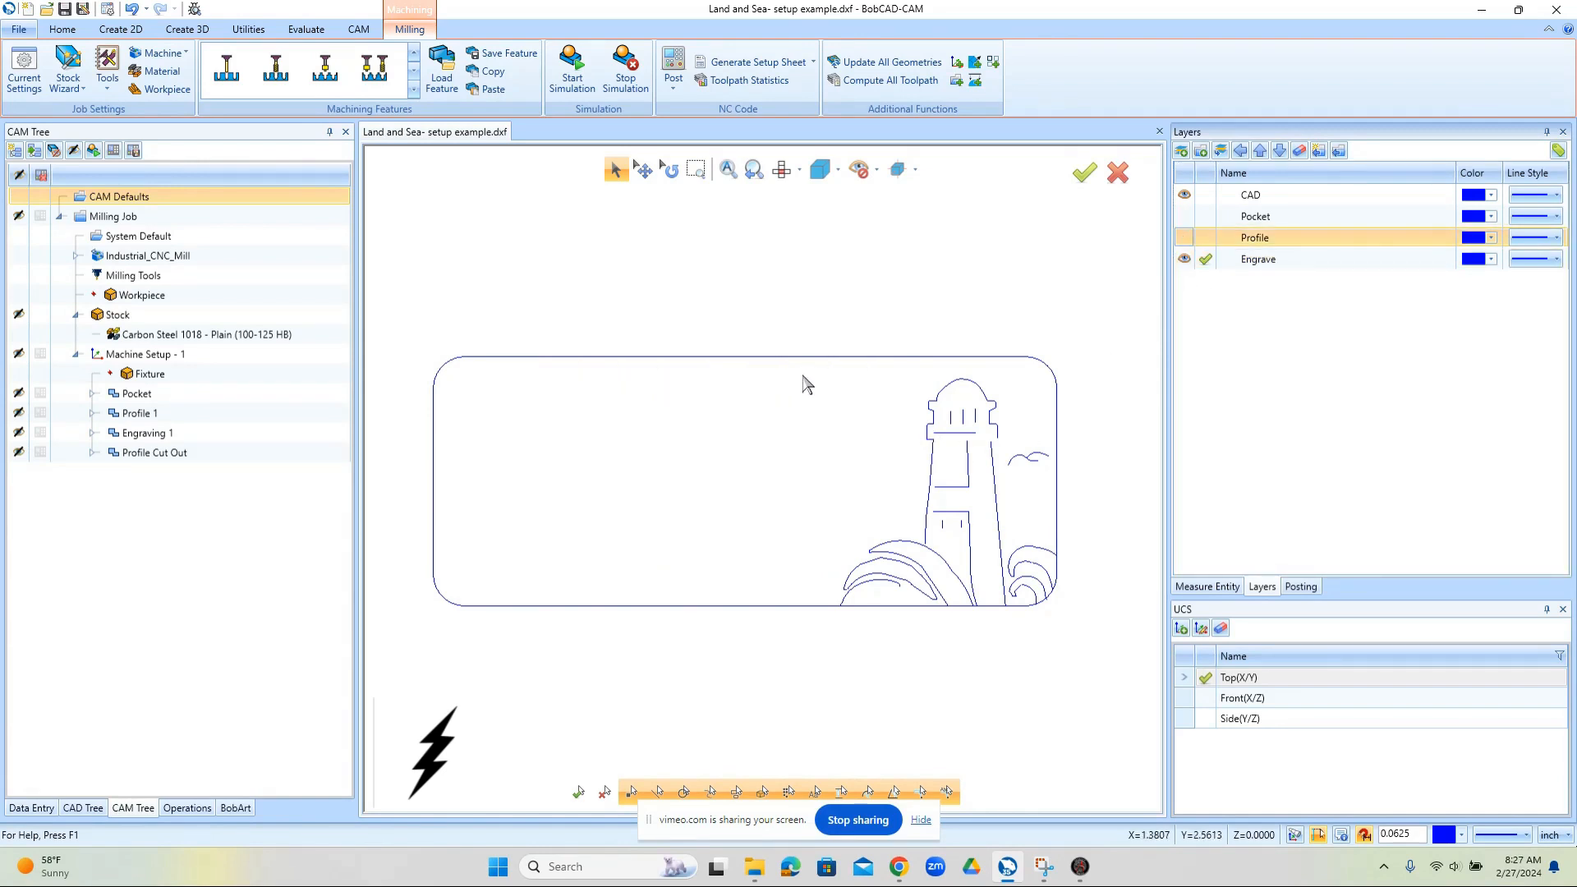
Step: Select the lighthouse, waves and birds and move them to the Engrave layer
{"action": "left_click_drag", "start_coordinate": [805, 375], "coordinate": [994, 567]}
{"action": "scroll", "coordinate": [1040, 579], "scroll_direction": "up", "scroll_amount": 3}
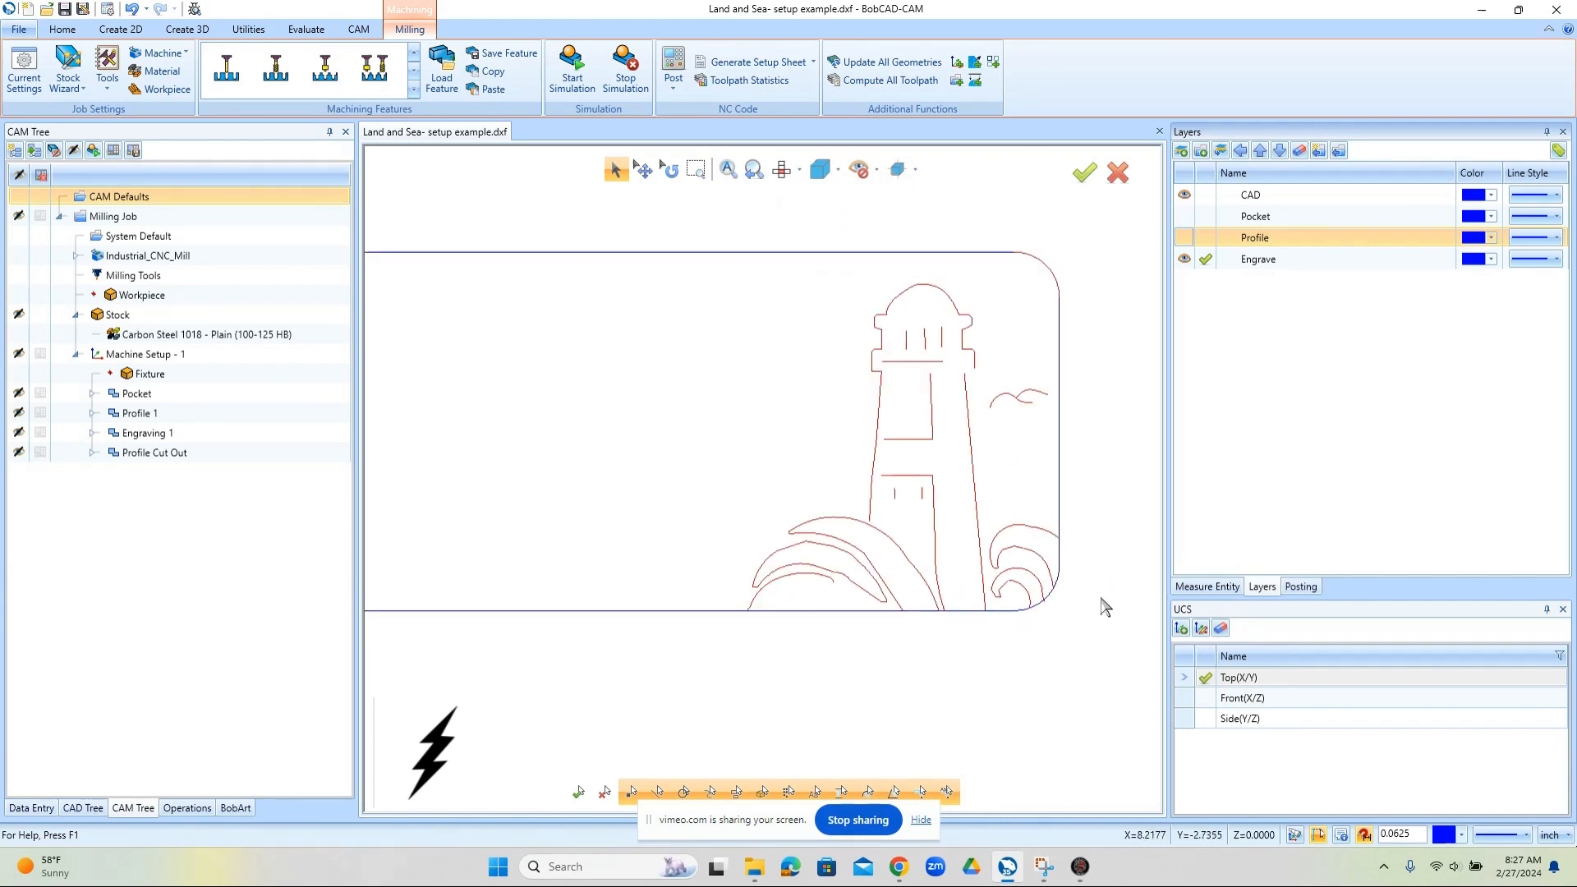
{"action": "scroll", "coordinate": [1100, 612], "scroll_direction": "down", "scroll_amount": 2}
{"action": "scroll", "coordinate": [806, 505], "scroll_direction": "down", "scroll_amount": 1}
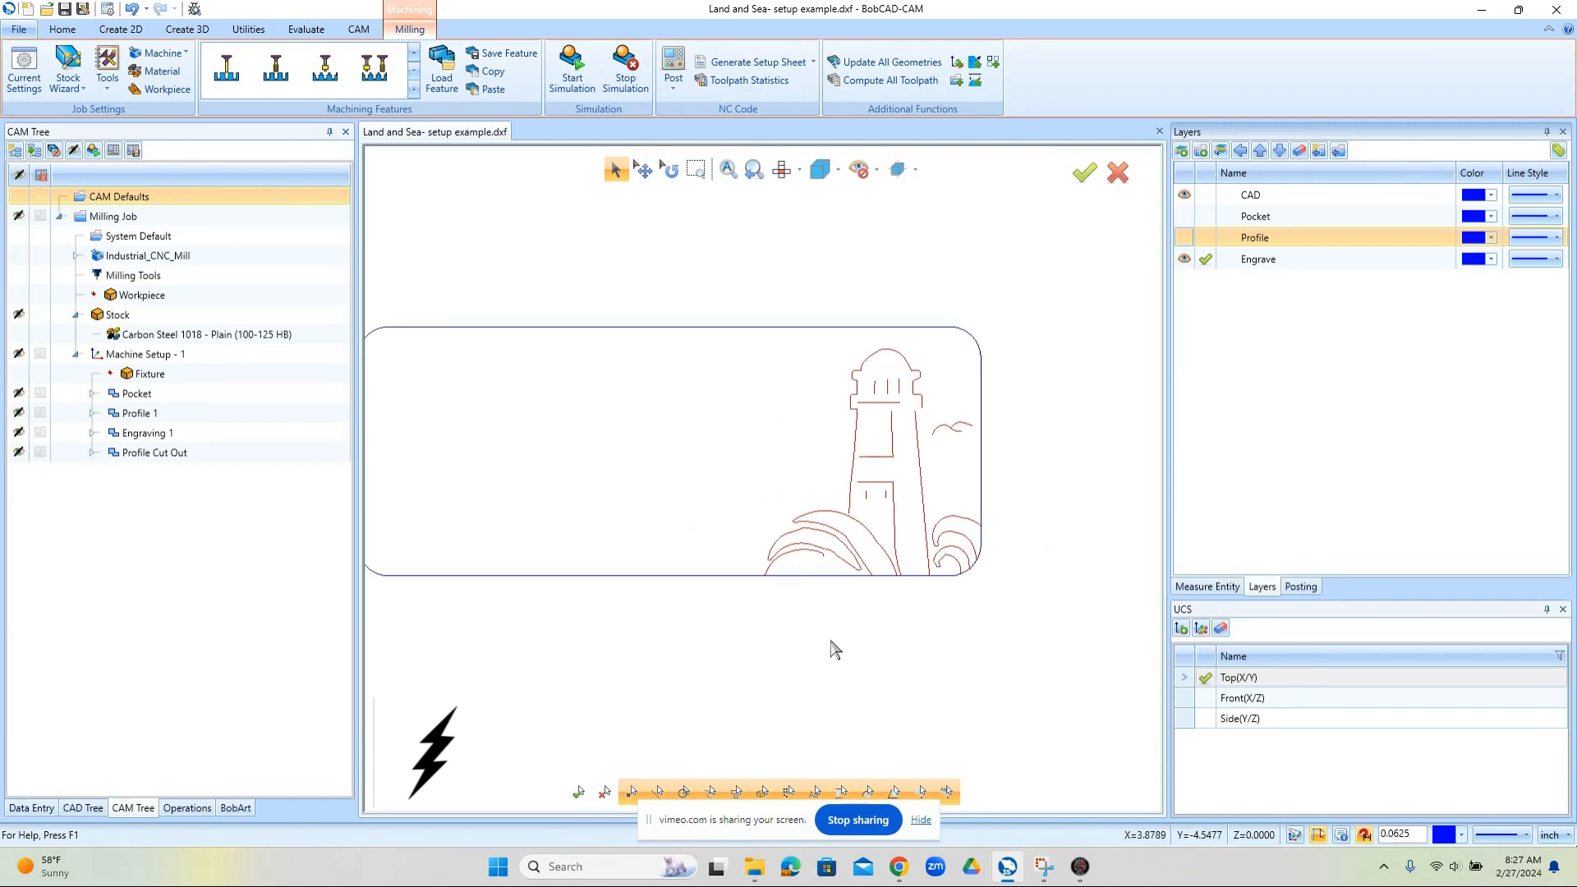
{"action": "right_click", "coordinate": [665, 283]}
{"action": "mouse_move", "coordinate": [757, 374]}
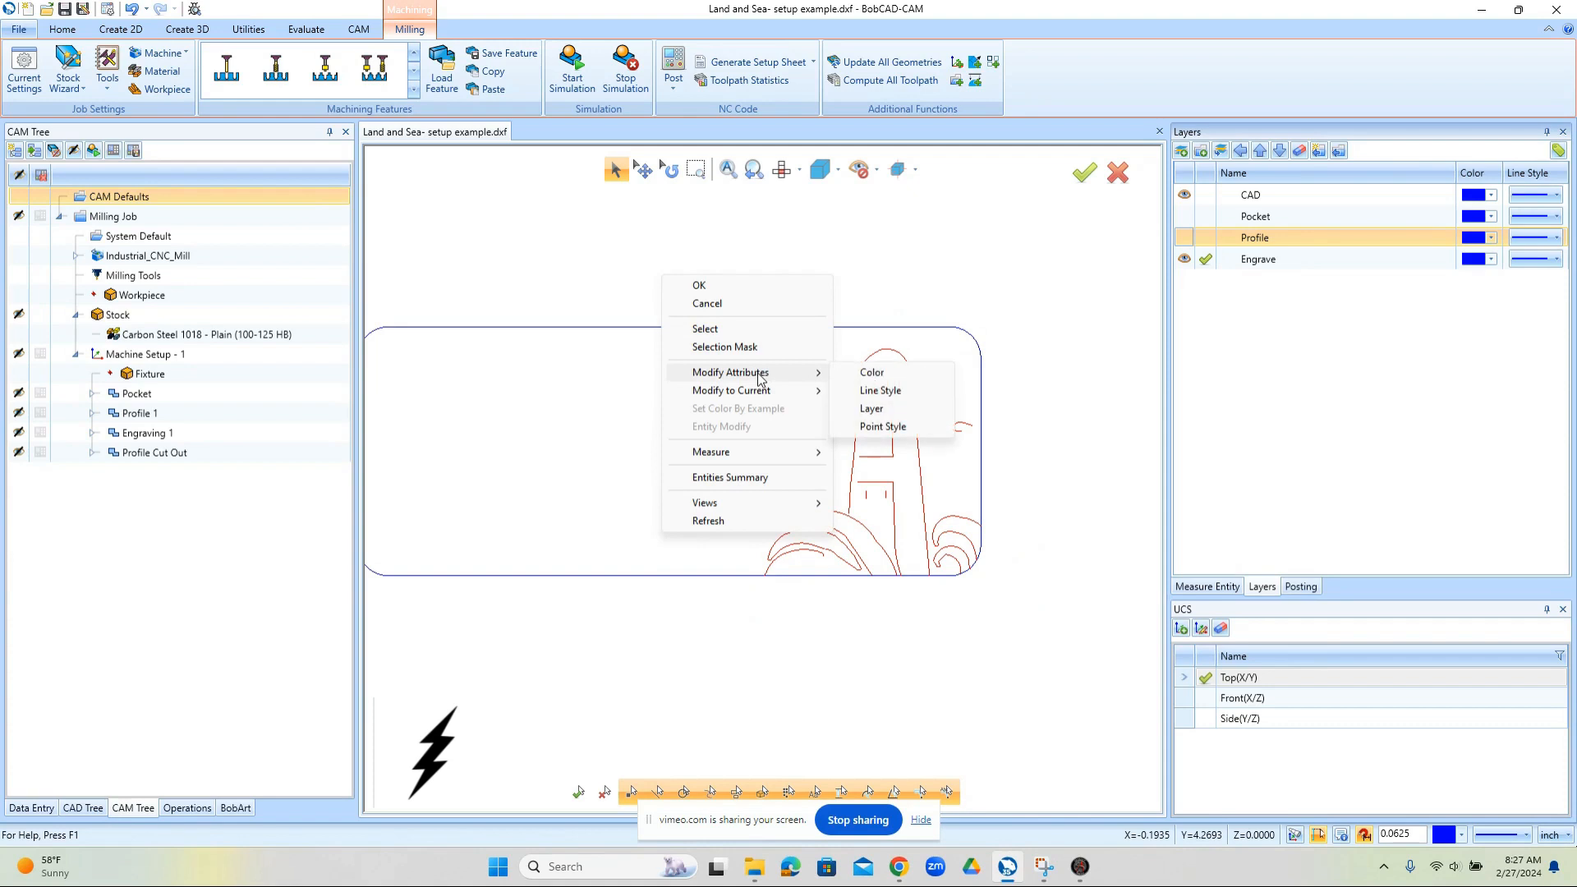
{"action": "left_click", "coordinate": [872, 408]}
{"action": "left_click", "coordinate": [810, 384]}
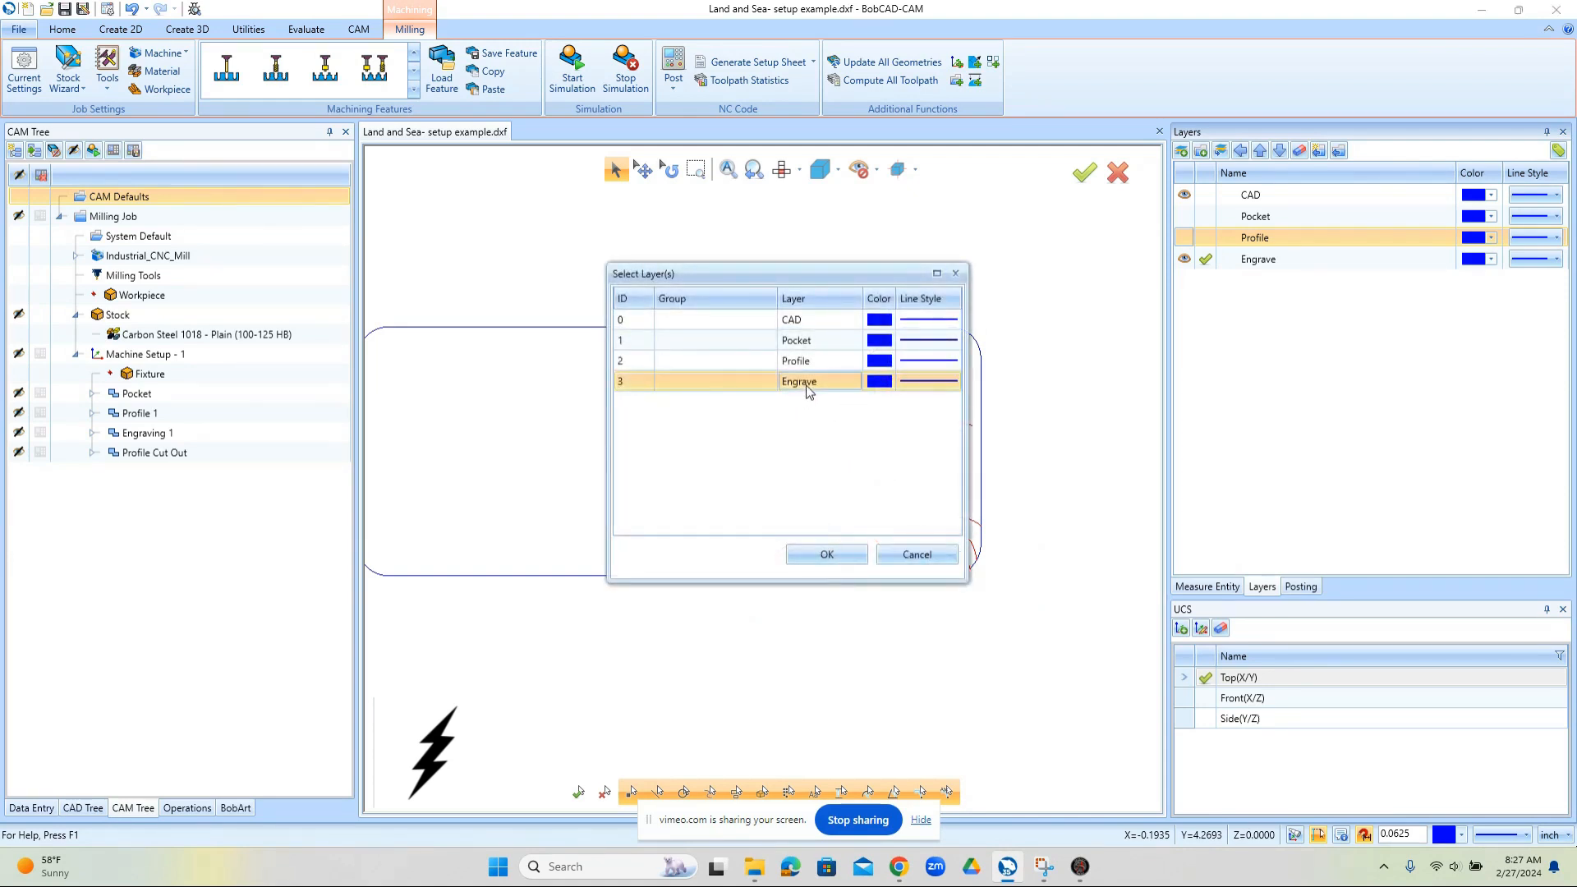
{"action": "left_click", "coordinate": [828, 554]}
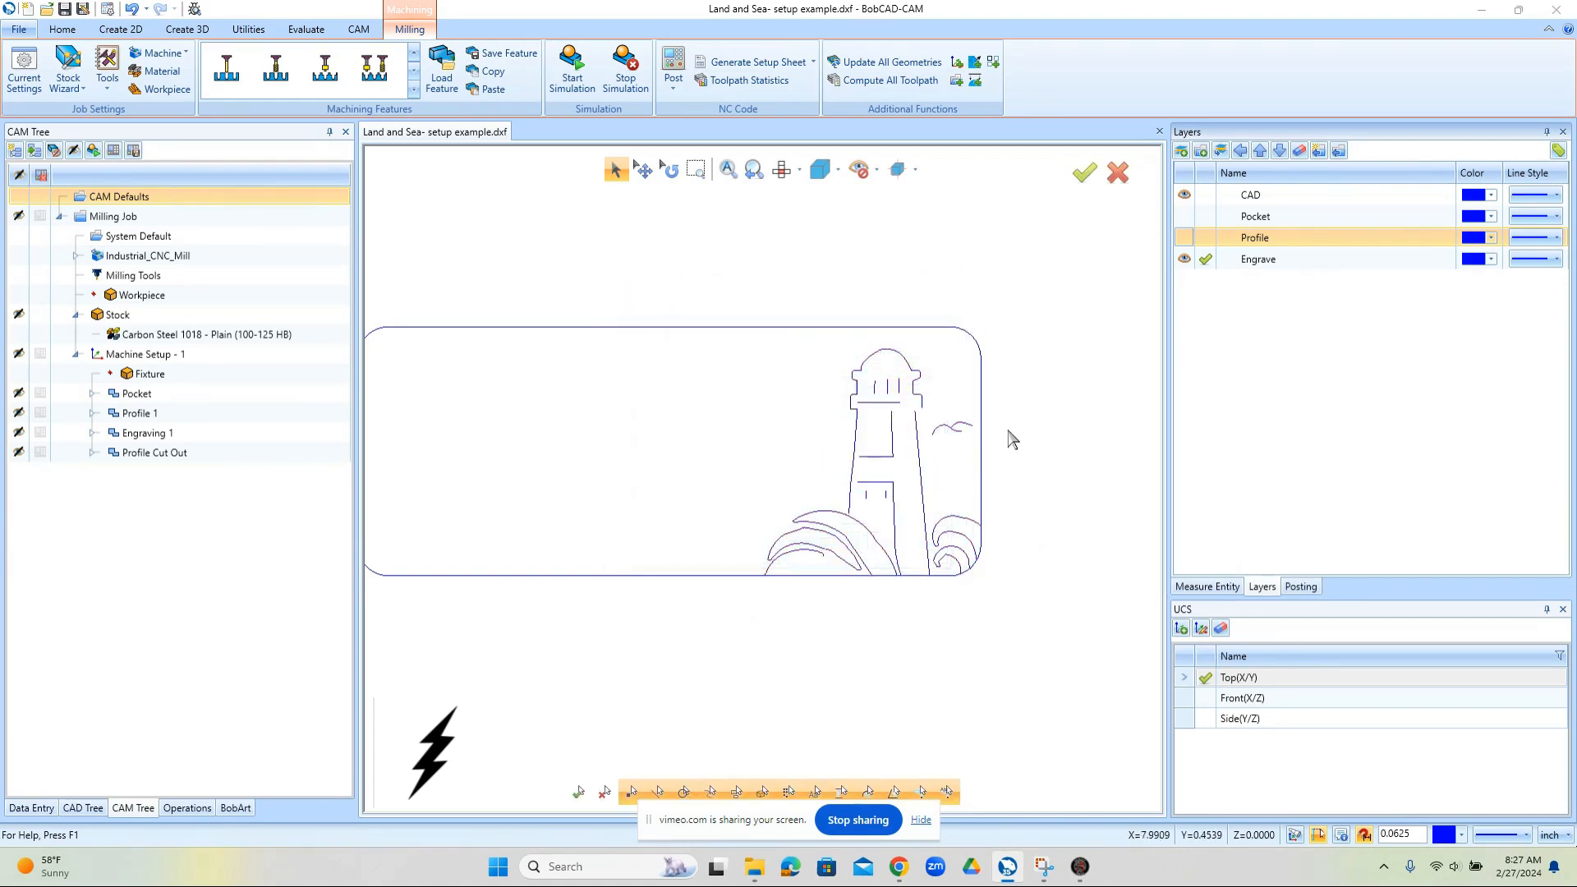
Step: Add a new layer named Cut and hide the Engrave layer
{"action": "scroll", "coordinate": [1012, 440], "scroll_direction": "down", "scroll_amount": 1}
{"action": "left_click", "coordinate": [1181, 151]}
{"action": "type", "text": "Cut"}
{"action": "left_click", "coordinate": [1184, 259]}
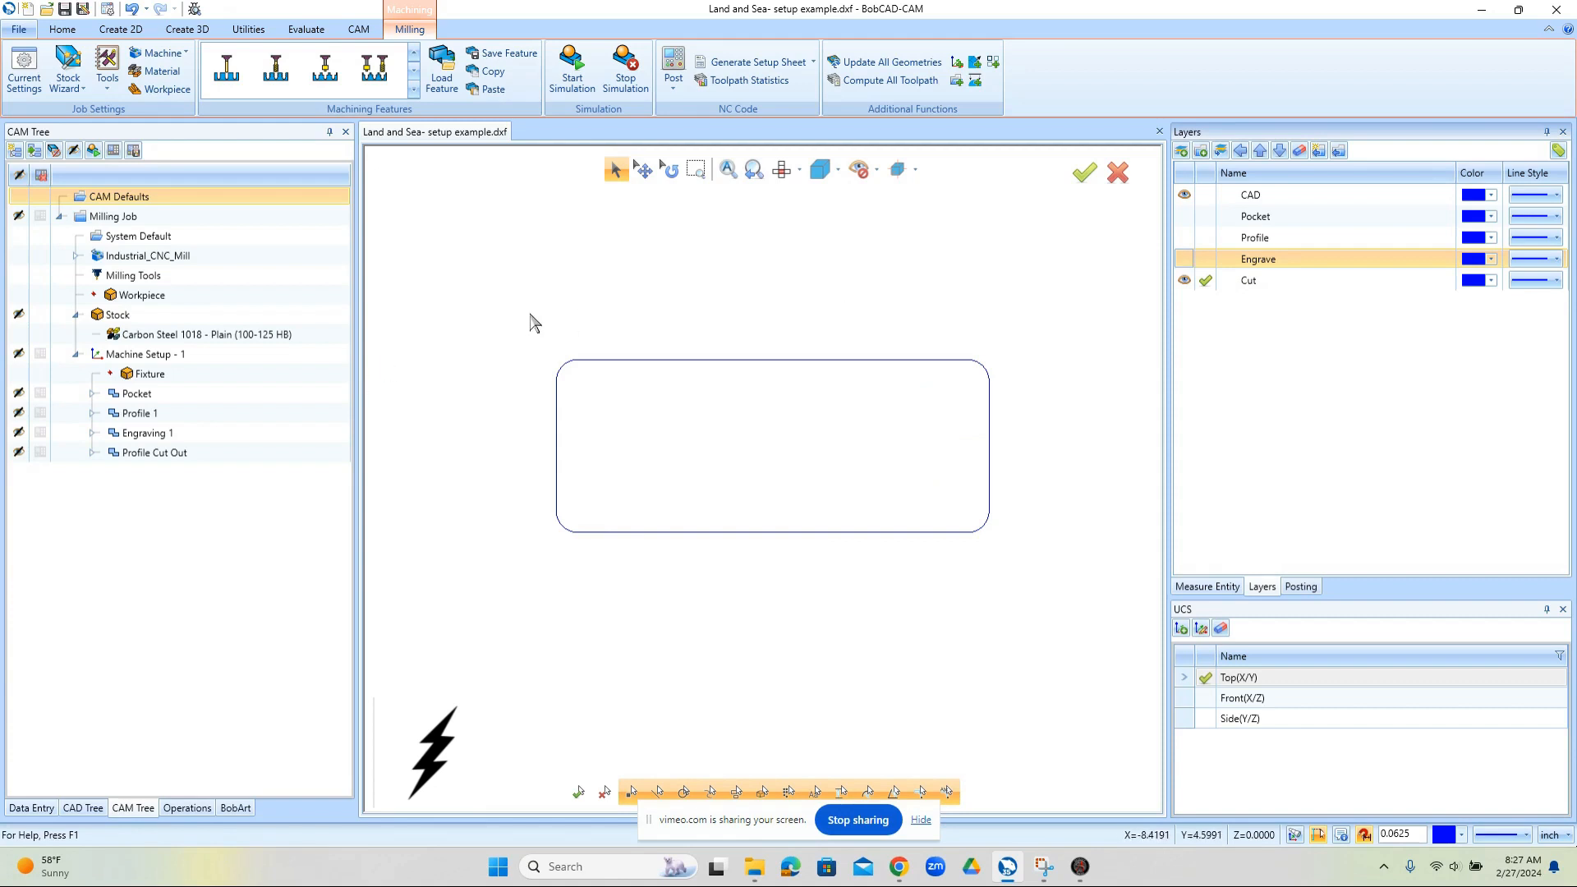
Step: Select the sign's rounded rectangular border and move it to the Cut layer
{"action": "left_click_drag", "start_coordinate": [521, 339], "coordinate": [1041, 569]}
{"action": "right_click", "coordinate": [715, 269]}
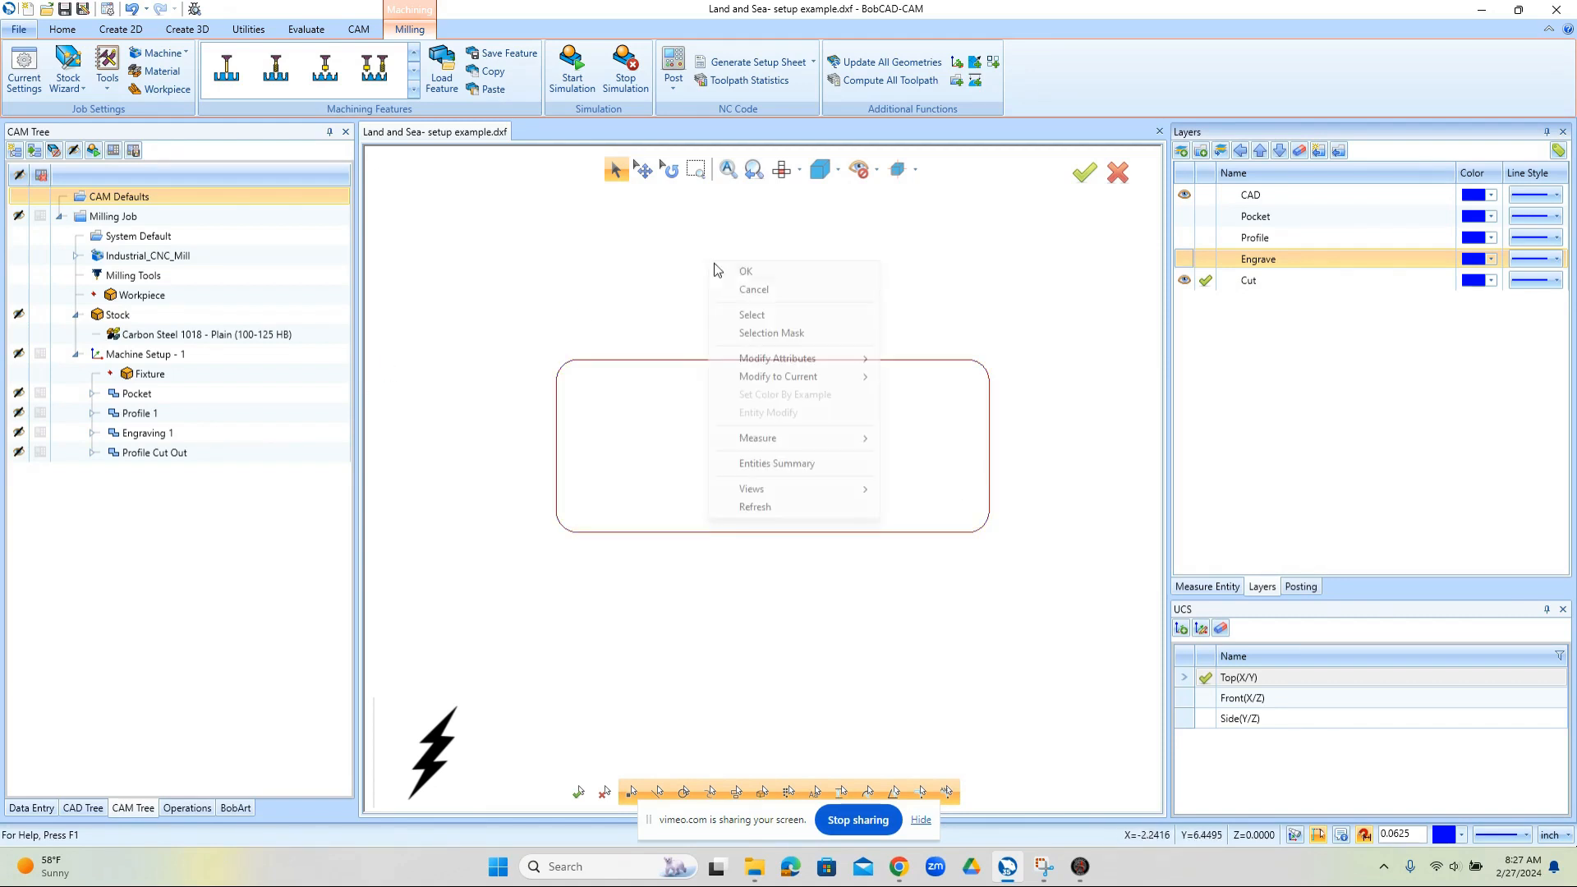
{"action": "mouse_move", "coordinate": [821, 358]}
{"action": "left_click", "coordinate": [979, 390]}
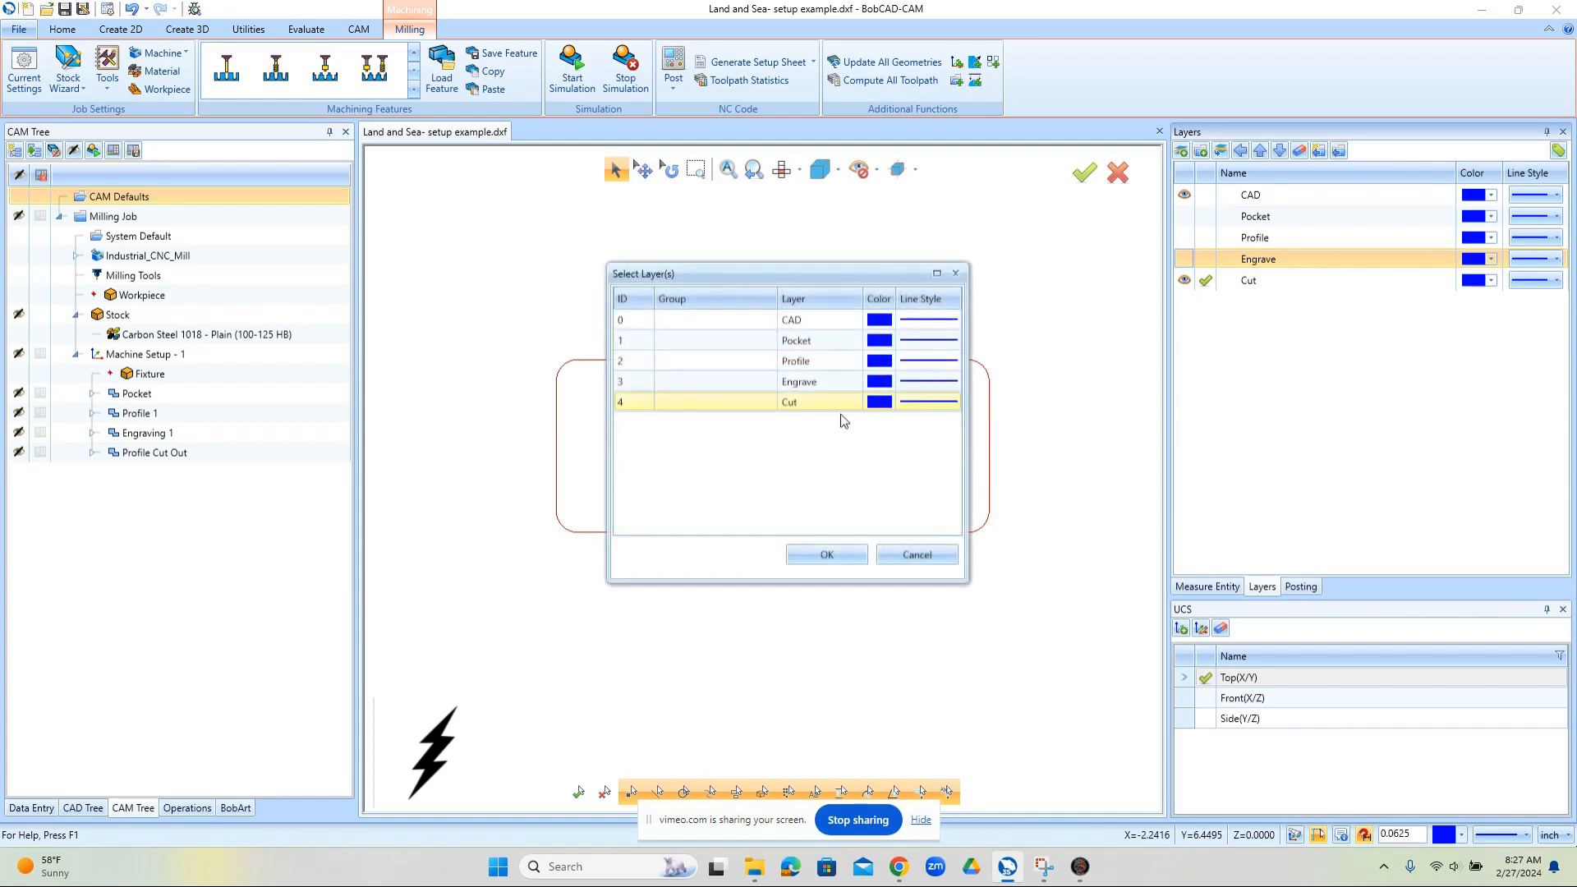
{"action": "left_click", "coordinate": [828, 554]}
Step: Make CAD the active layer and show the Cut, Engrave, Profile and Pocket layers
{"action": "left_click", "coordinate": [1206, 196]}
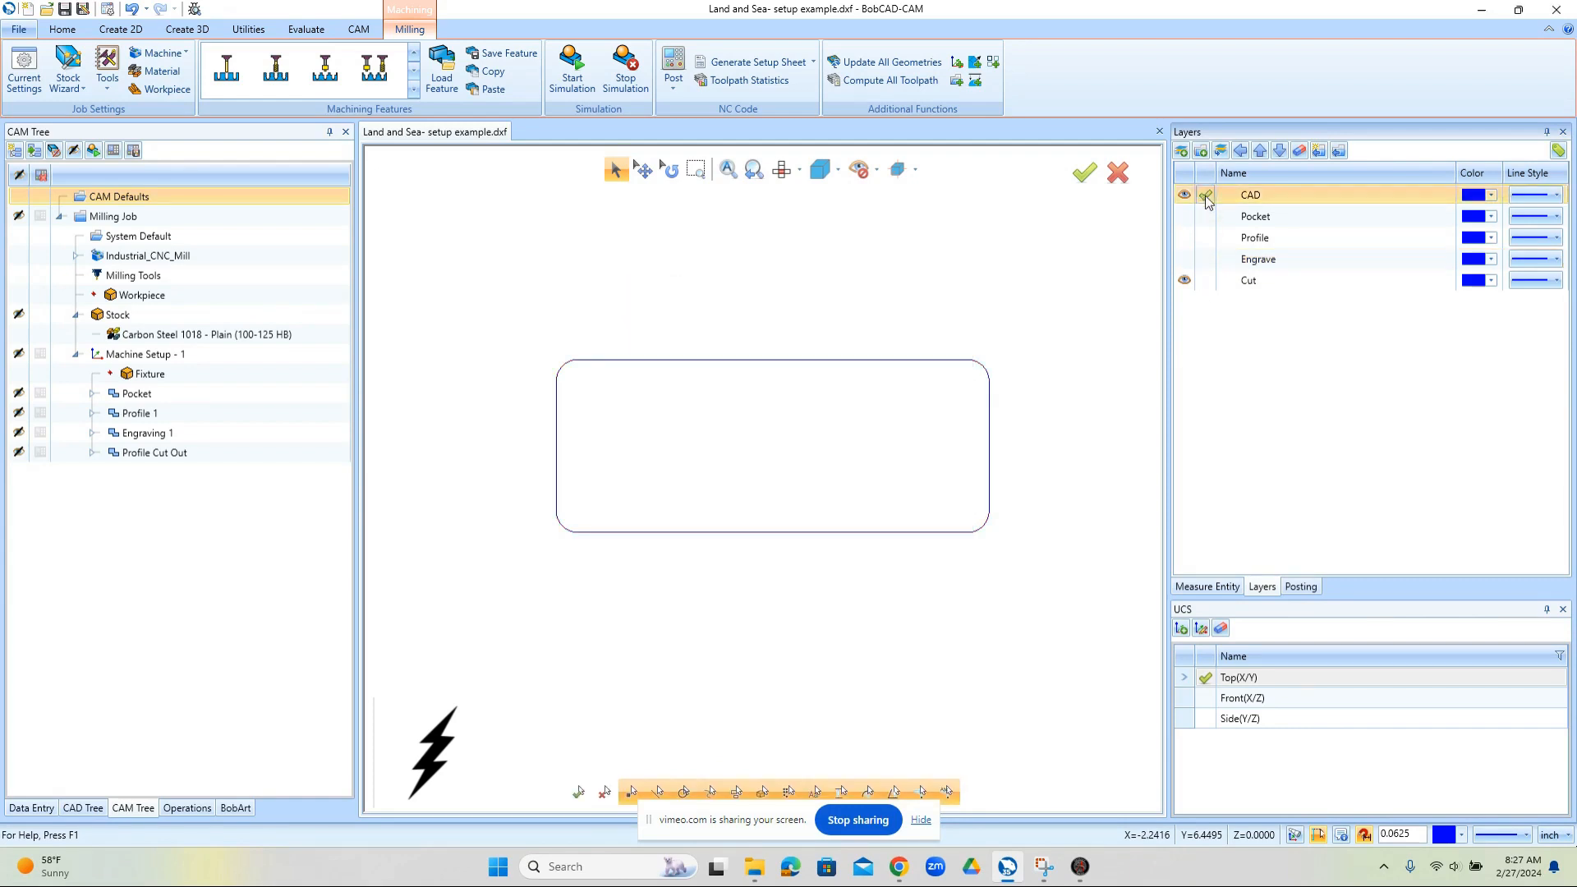
{"action": "left_click", "coordinate": [1183, 281]}
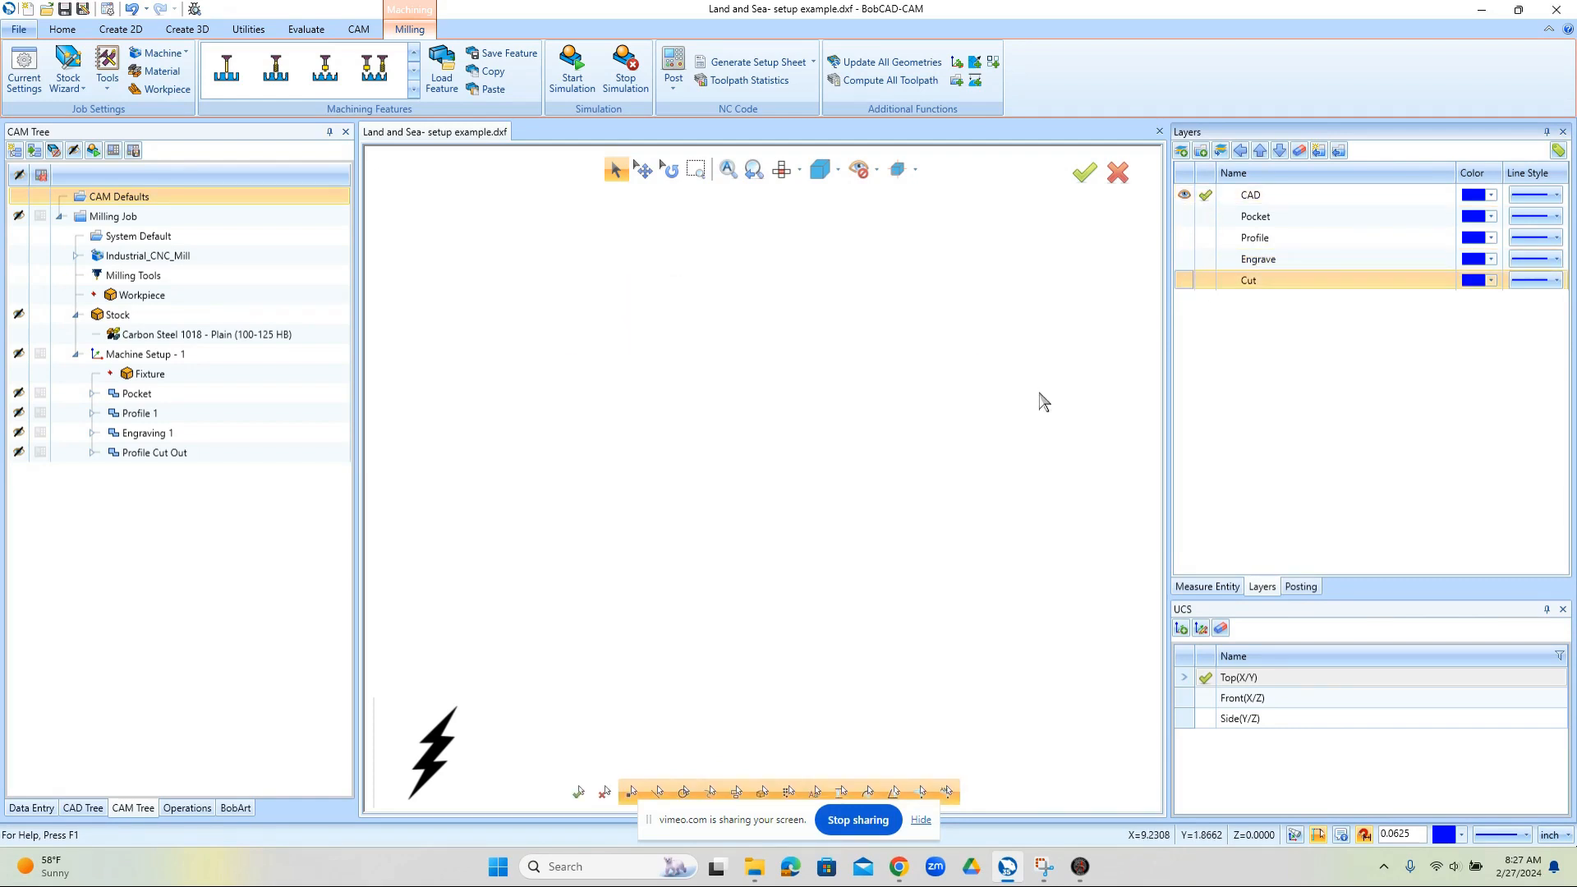
{"action": "left_click", "coordinate": [1184, 280]}
{"action": "left_click", "coordinate": [1184, 259]}
{"action": "left_click", "coordinate": [1183, 237]}
{"action": "left_click", "coordinate": [1184, 216]}
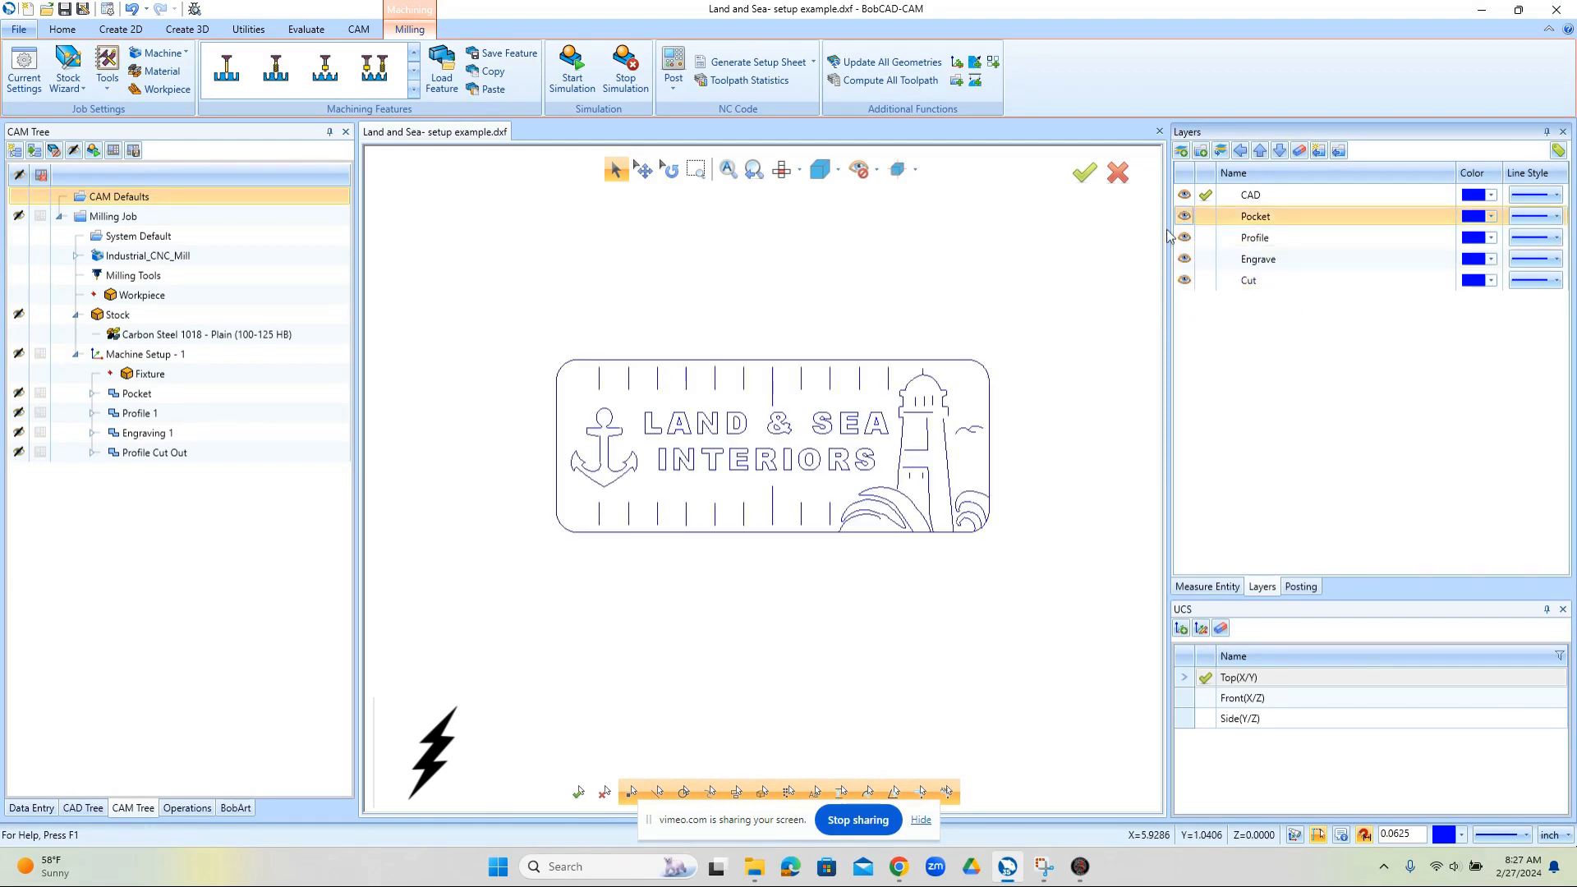
{"action": "scroll", "coordinate": [678, 427], "scroll_direction": "down", "scroll_amount": 2}
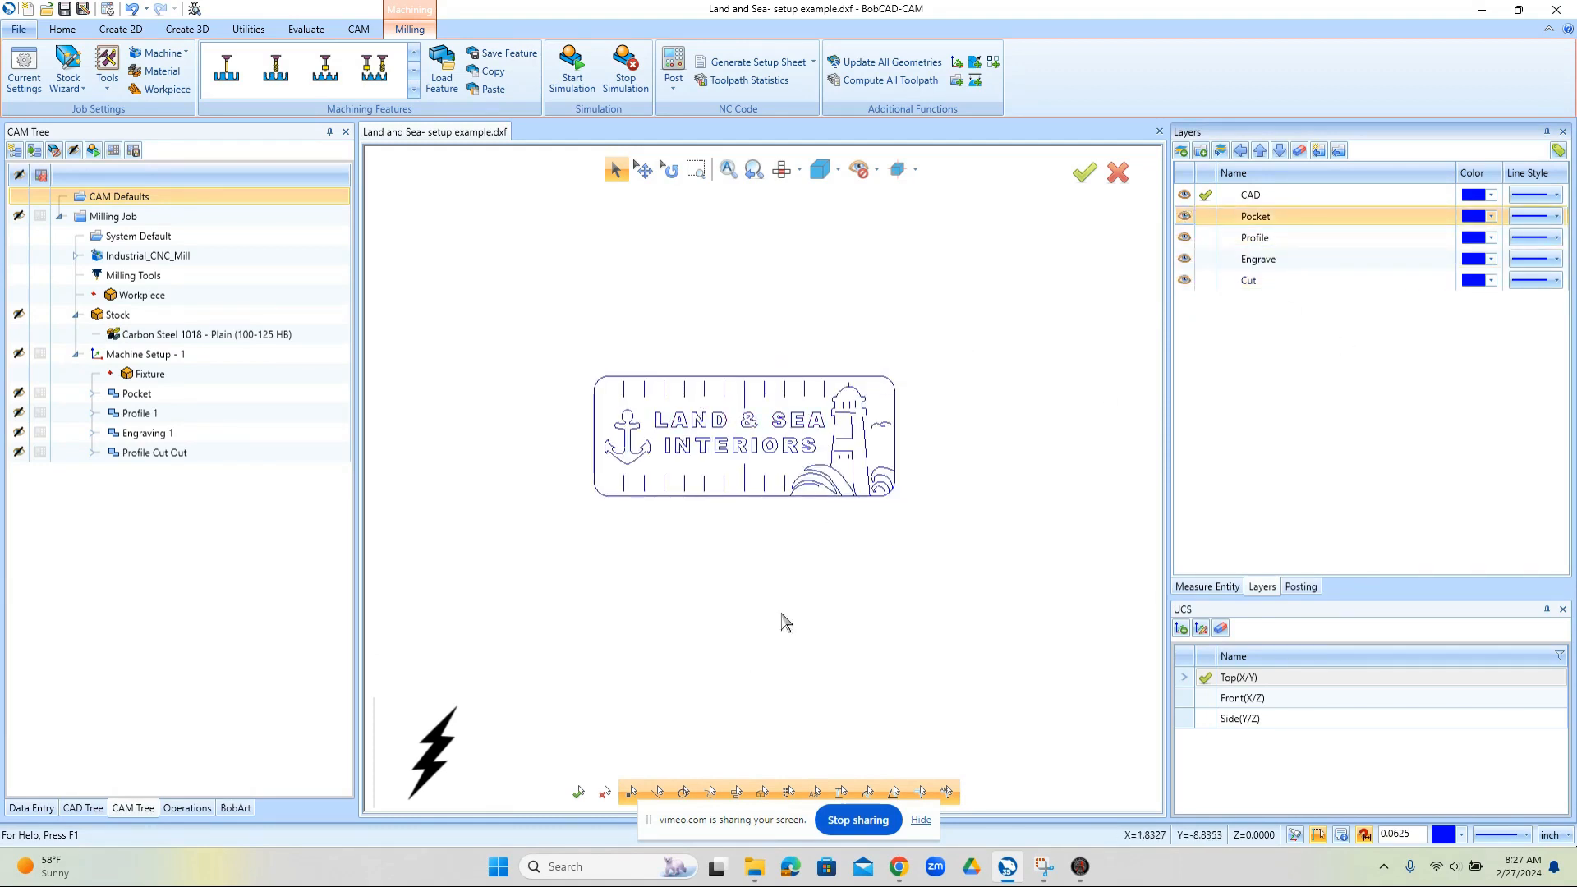
Step: Add another layer with its default name and hide the Cut, Engrave, Profile and Pocket layers
{"action": "right_click", "coordinate": [1211, 332]}
{"action": "left_click", "coordinate": [1240, 339]}
{"action": "left_click", "coordinate": [1184, 281]}
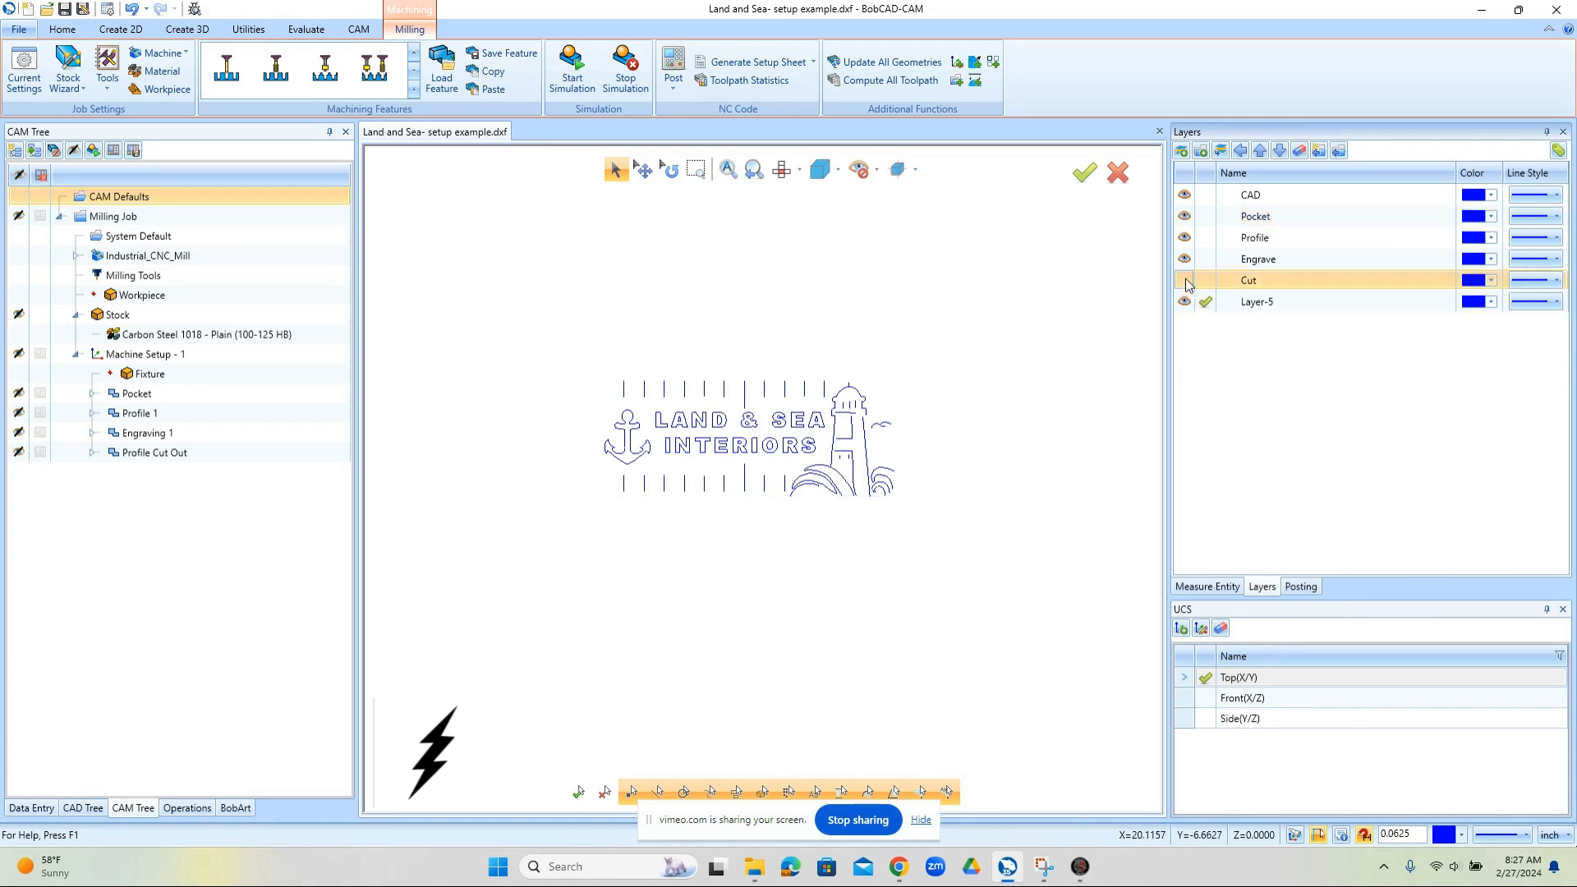
{"action": "left_click", "coordinate": [1184, 259]}
{"action": "left_click", "coordinate": [1184, 237]}
{"action": "left_click", "coordinate": [1183, 216]}
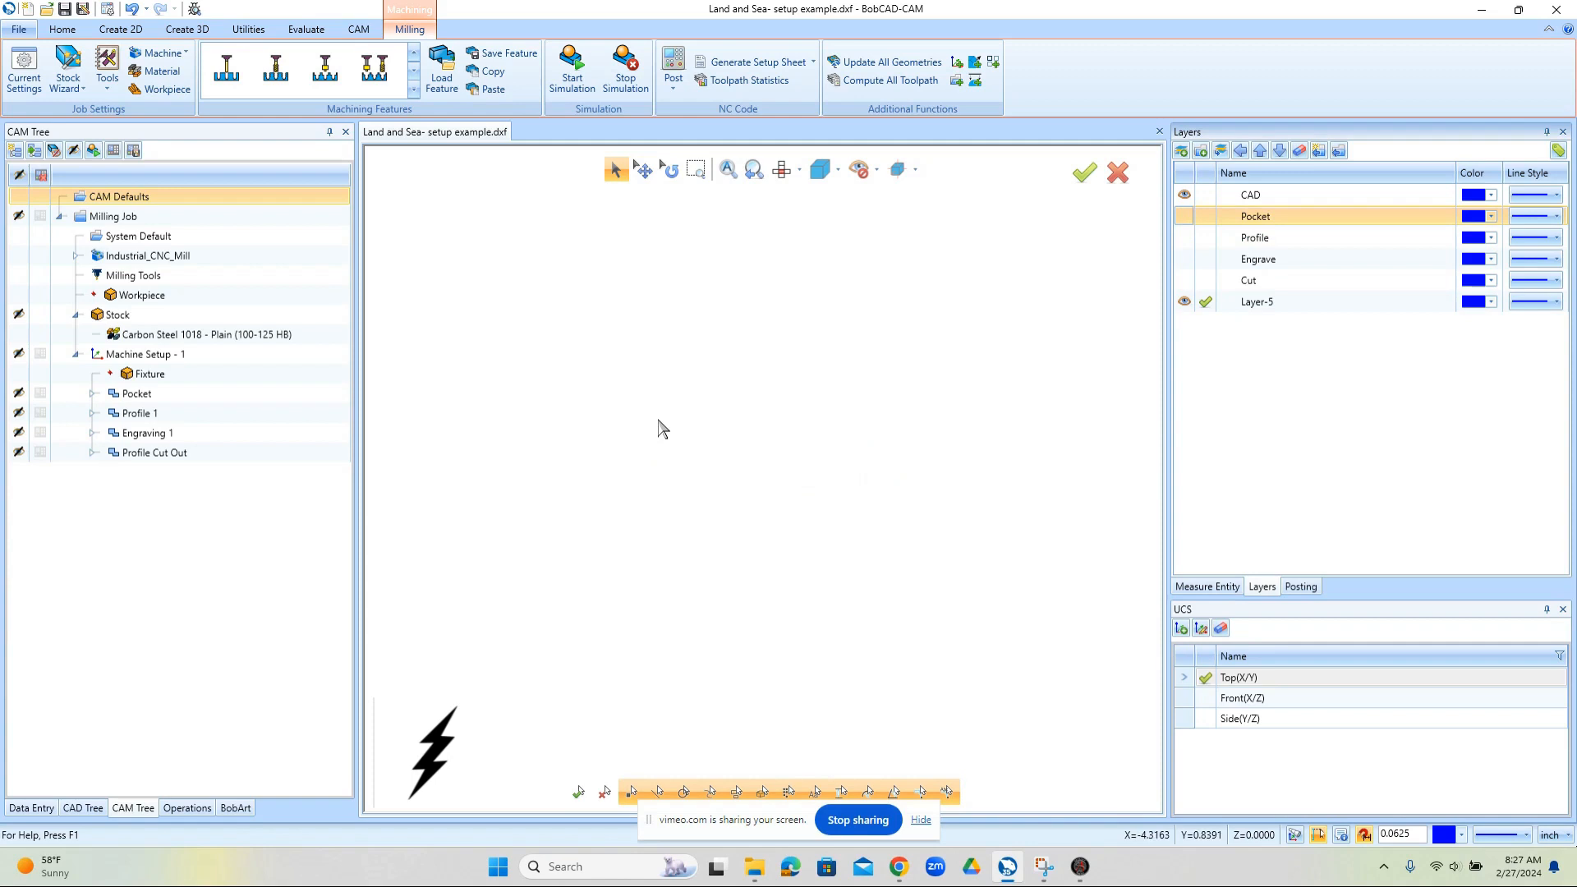
Step: Start a rectangle at the origin with its lower-left corner as the base point
{"action": "left_click", "coordinate": [133, 29]}
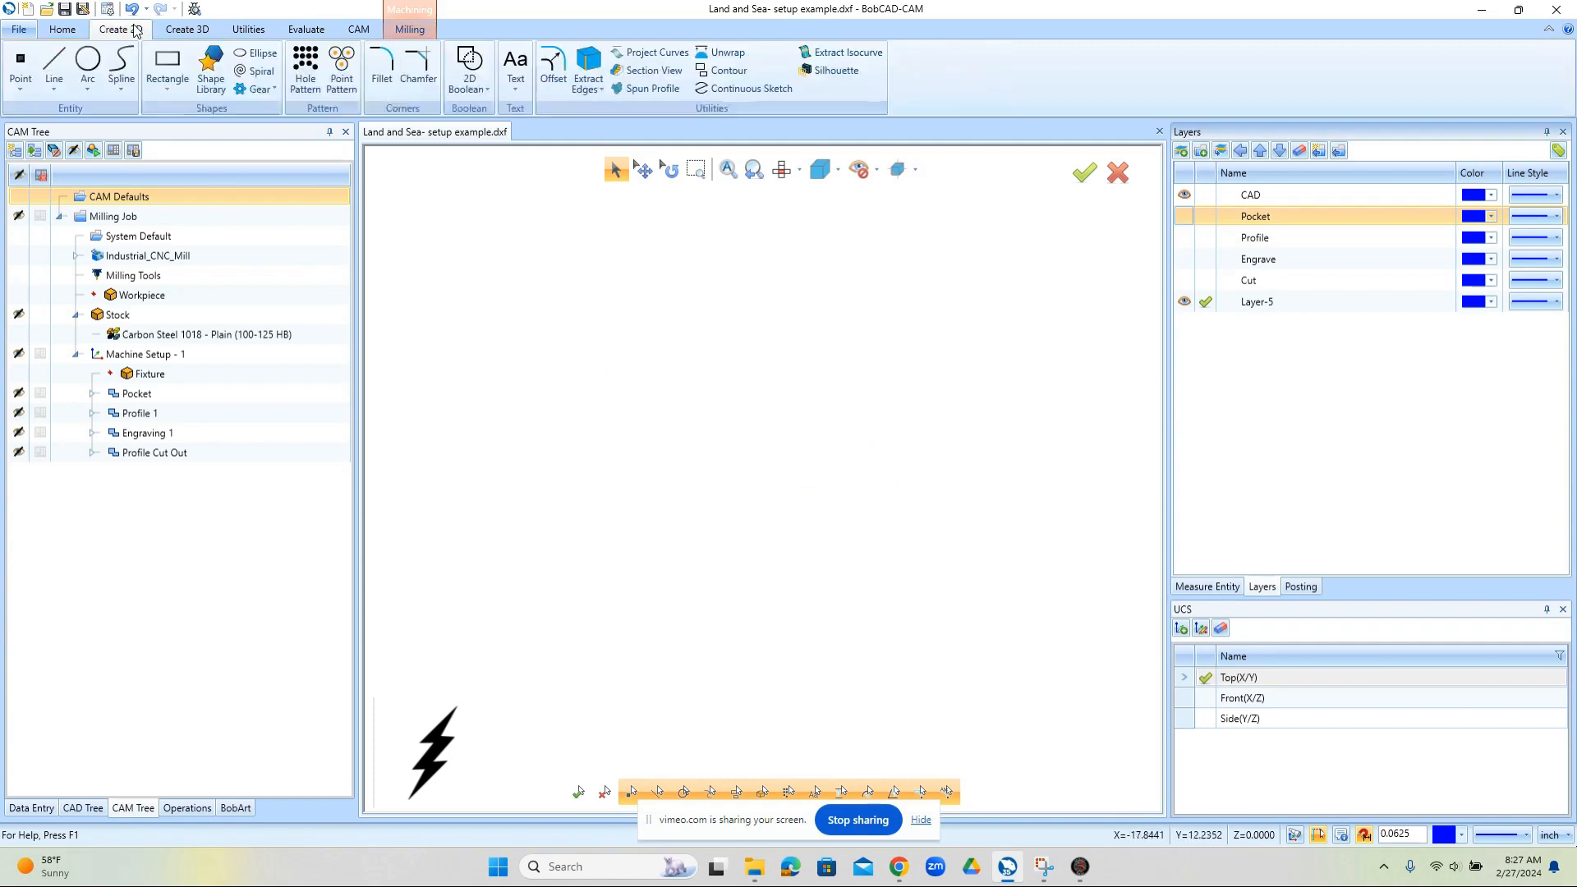
{"action": "left_click", "coordinate": [168, 65]}
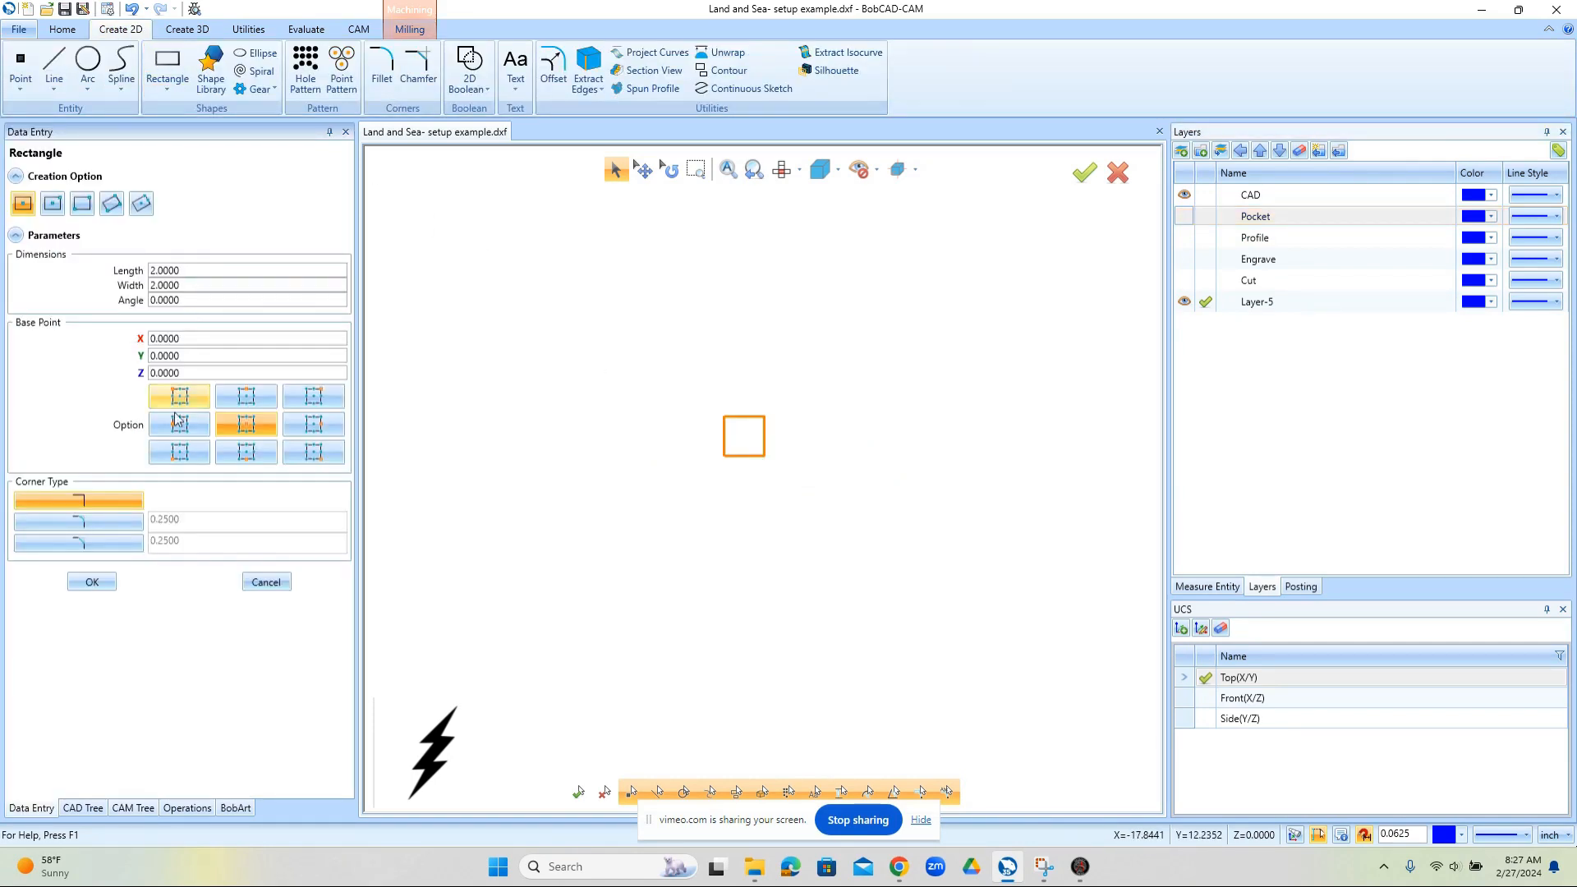
{"action": "left_click", "coordinate": [180, 457]}
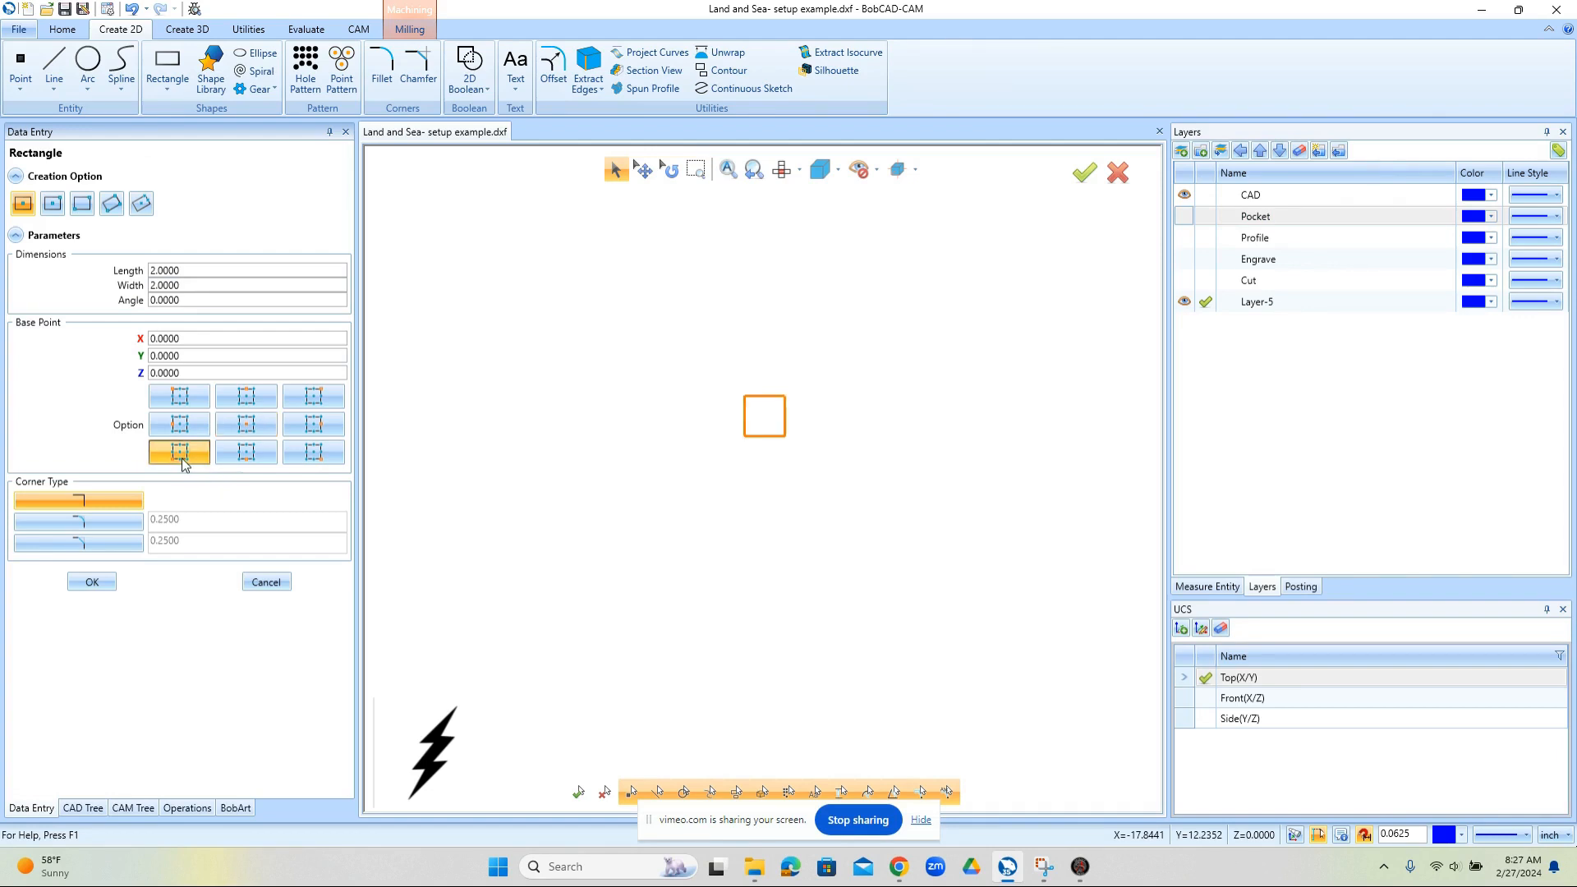
Step: Set the rectangle's length to 36 inches and its width to 20 inches
{"action": "left_click", "coordinate": [211, 270]}
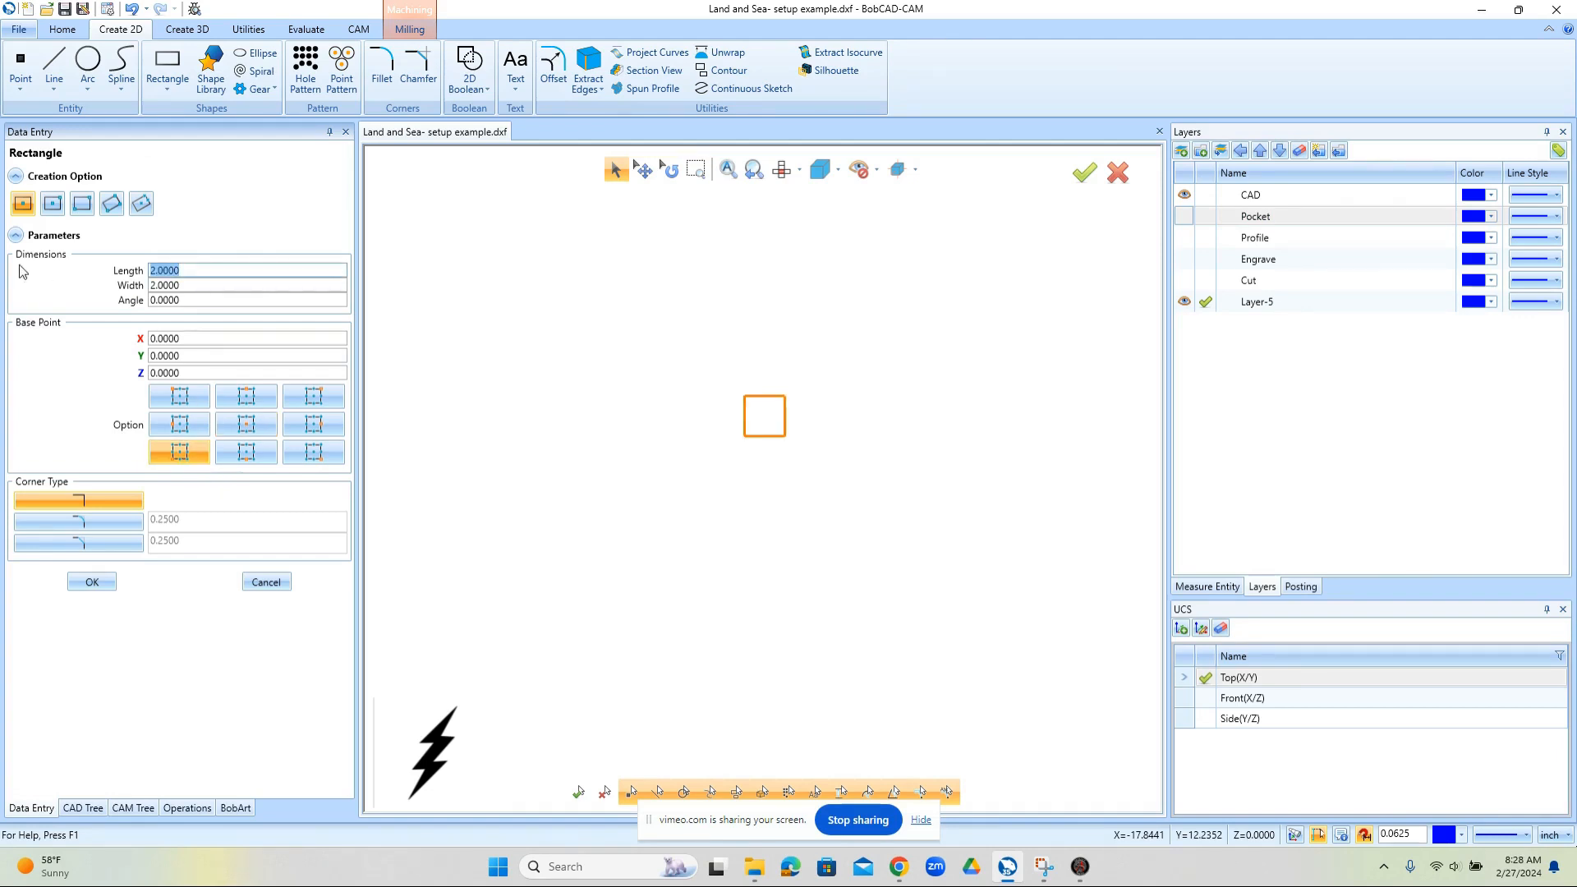
{"action": "type", "text": "36"}
{"action": "key", "text": "Tab"}
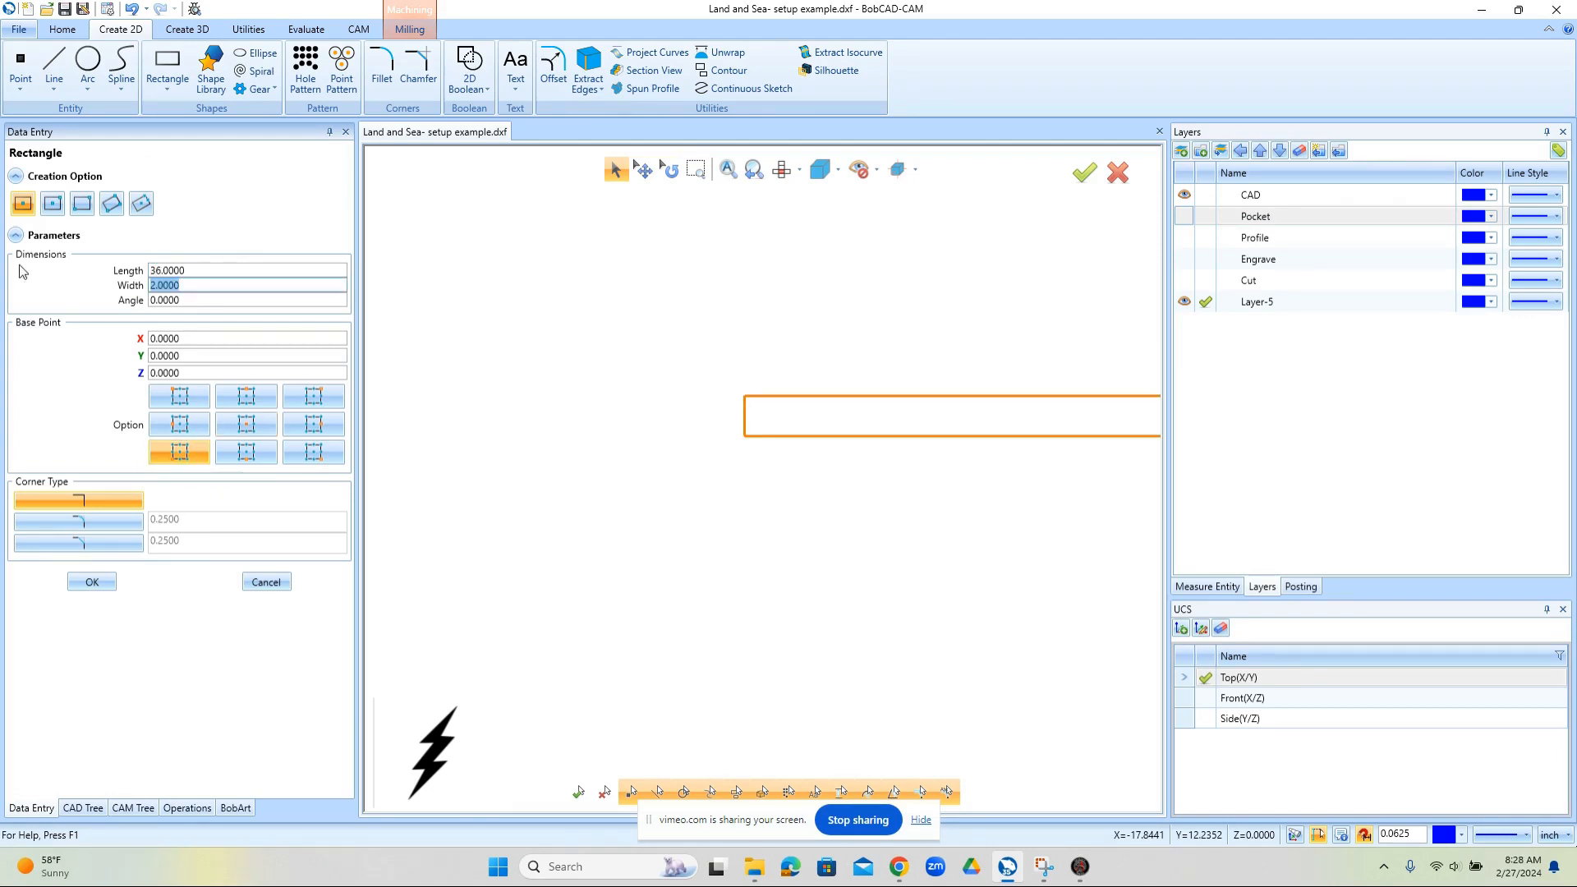
{"action": "type", "text": "20"}
{"action": "key", "text": "Tab"}
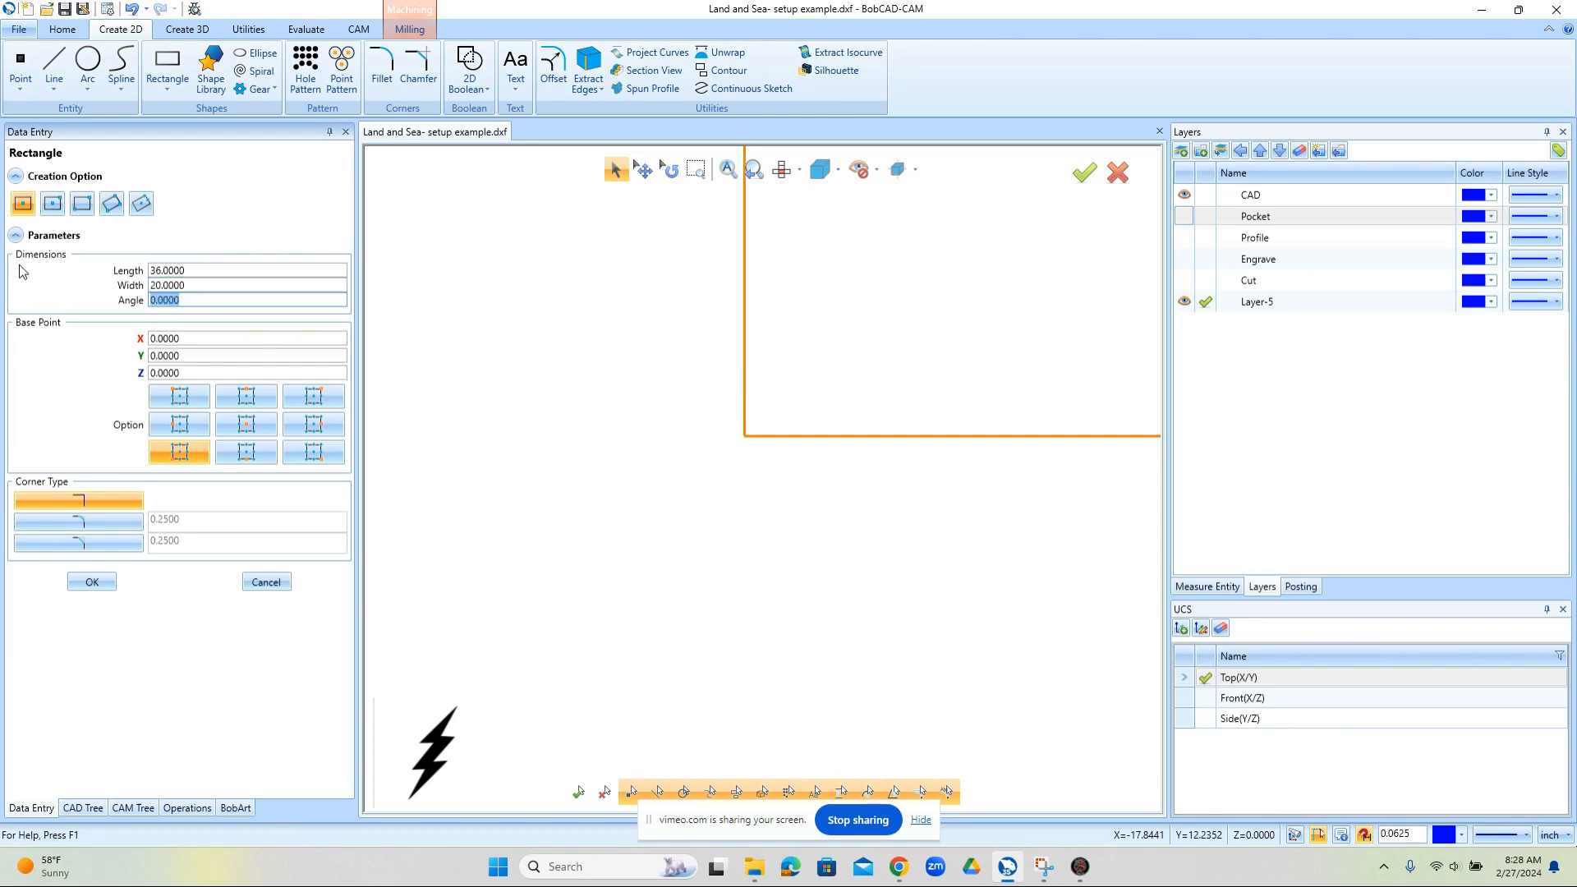
Step: Set the rectangle's length and width to 48 inches each and create it
{"action": "left_click", "coordinate": [207, 267]}
{"action": "type", "text": "48"}
{"action": "key", "text": "Tab"}
{"action": "type", "text": "48"}
{"action": "key", "text": "Tab"}
{"action": "left_click", "coordinate": [92, 583]}
{"action": "left_click", "coordinate": [267, 583]}
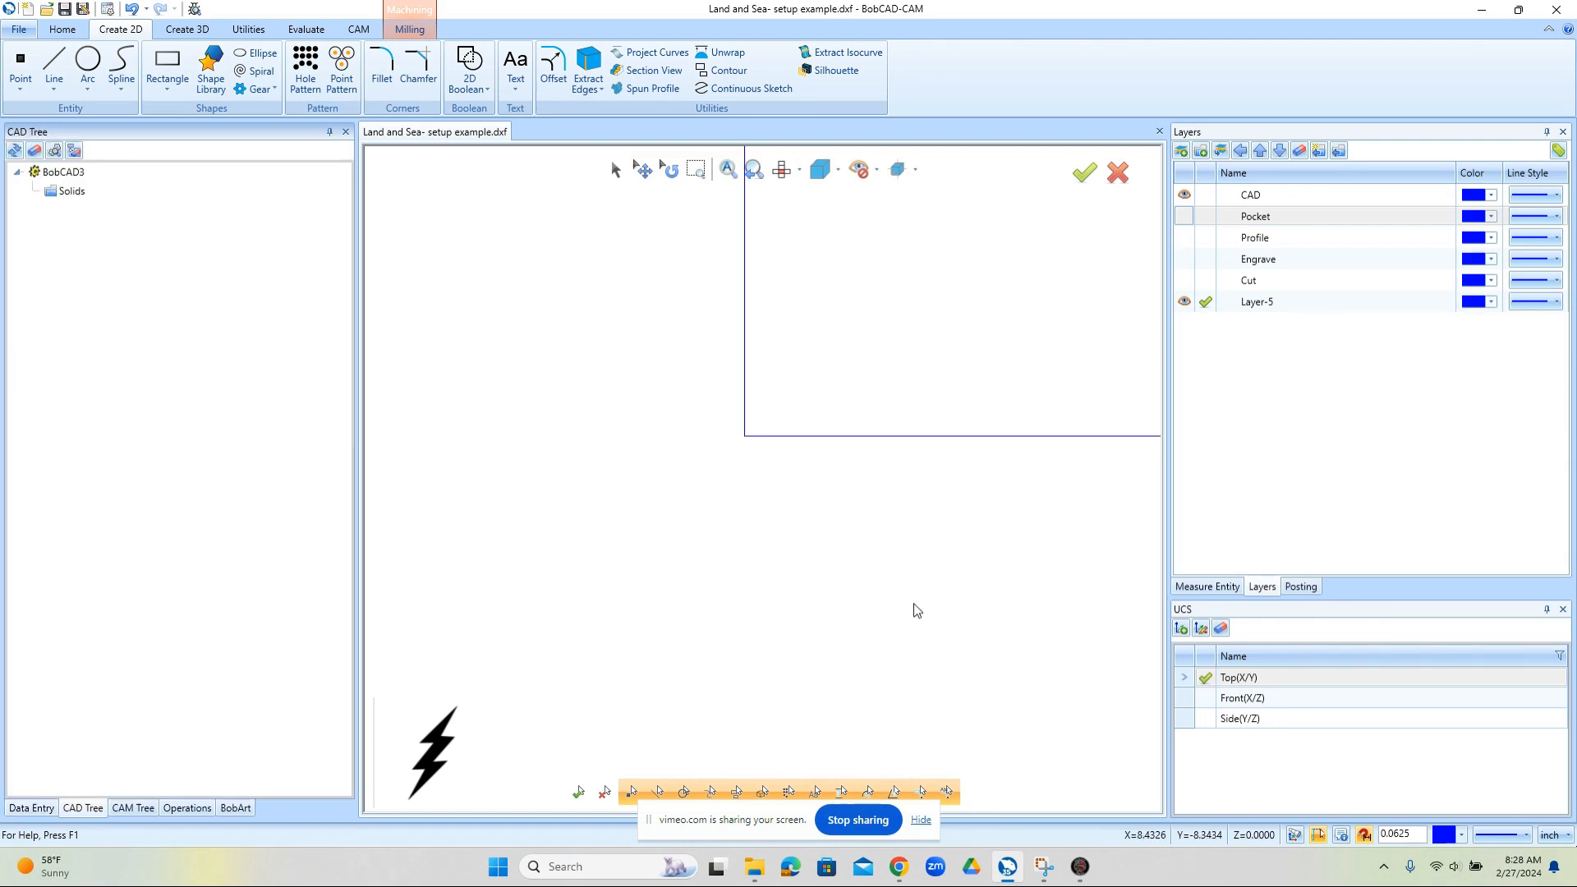
{"action": "scroll", "coordinate": [701, 586], "scroll_direction": "down", "scroll_amount": 3}
{"action": "scroll", "coordinate": [860, 504], "scroll_direction": "up", "scroll_amount": 2}
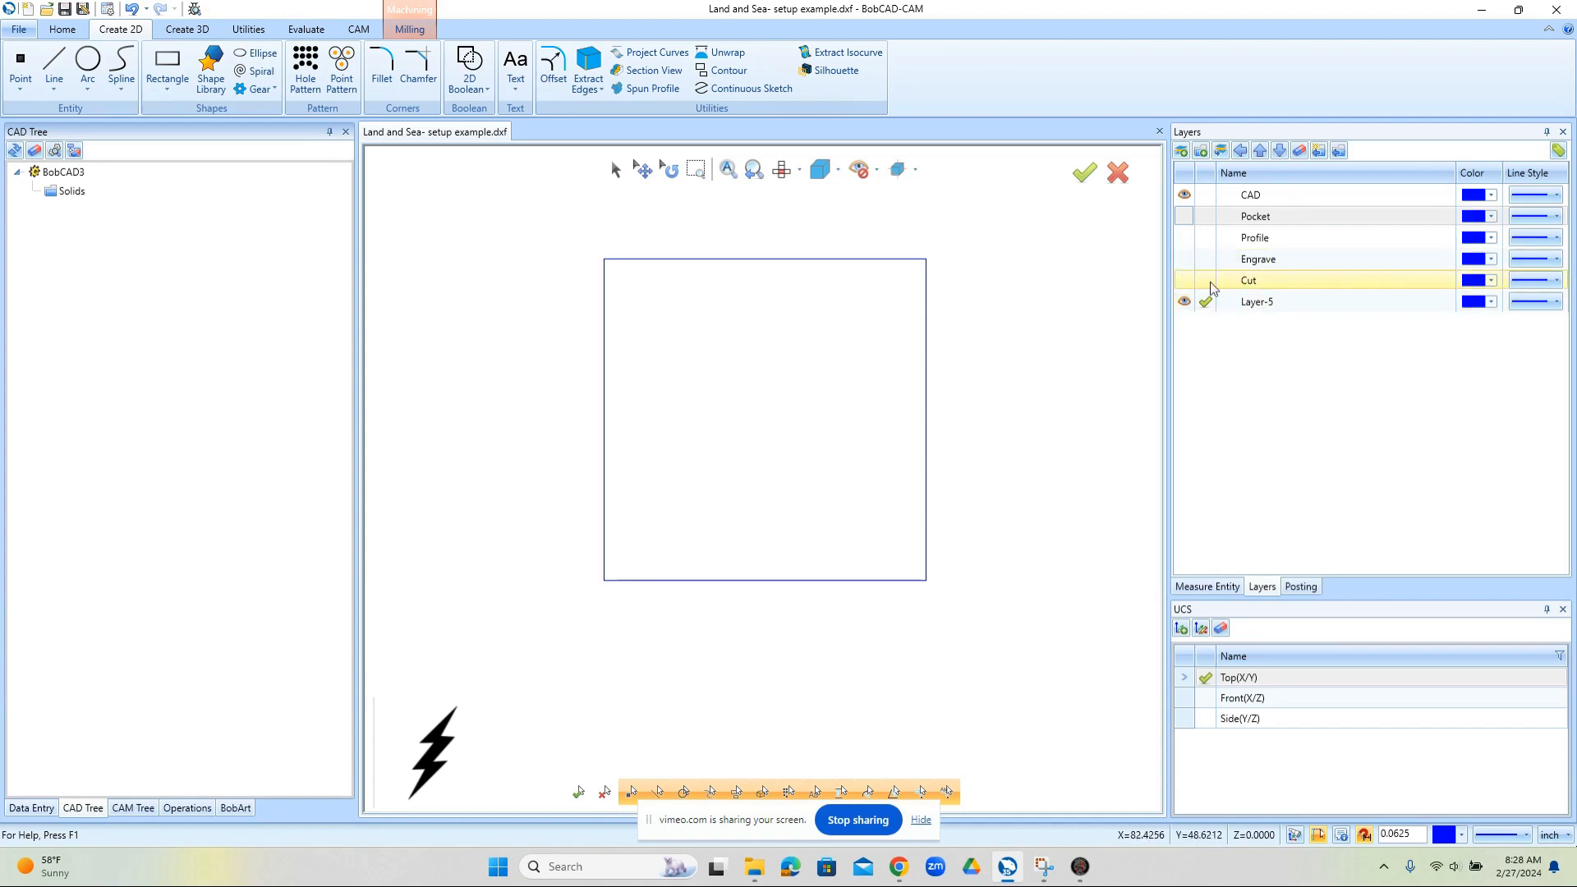
Step: Show the Cut, Engrave, Profile and Pocket layers together with the large square
{"action": "left_click", "coordinate": [1184, 280]}
{"action": "left_click", "coordinate": [1184, 259]}
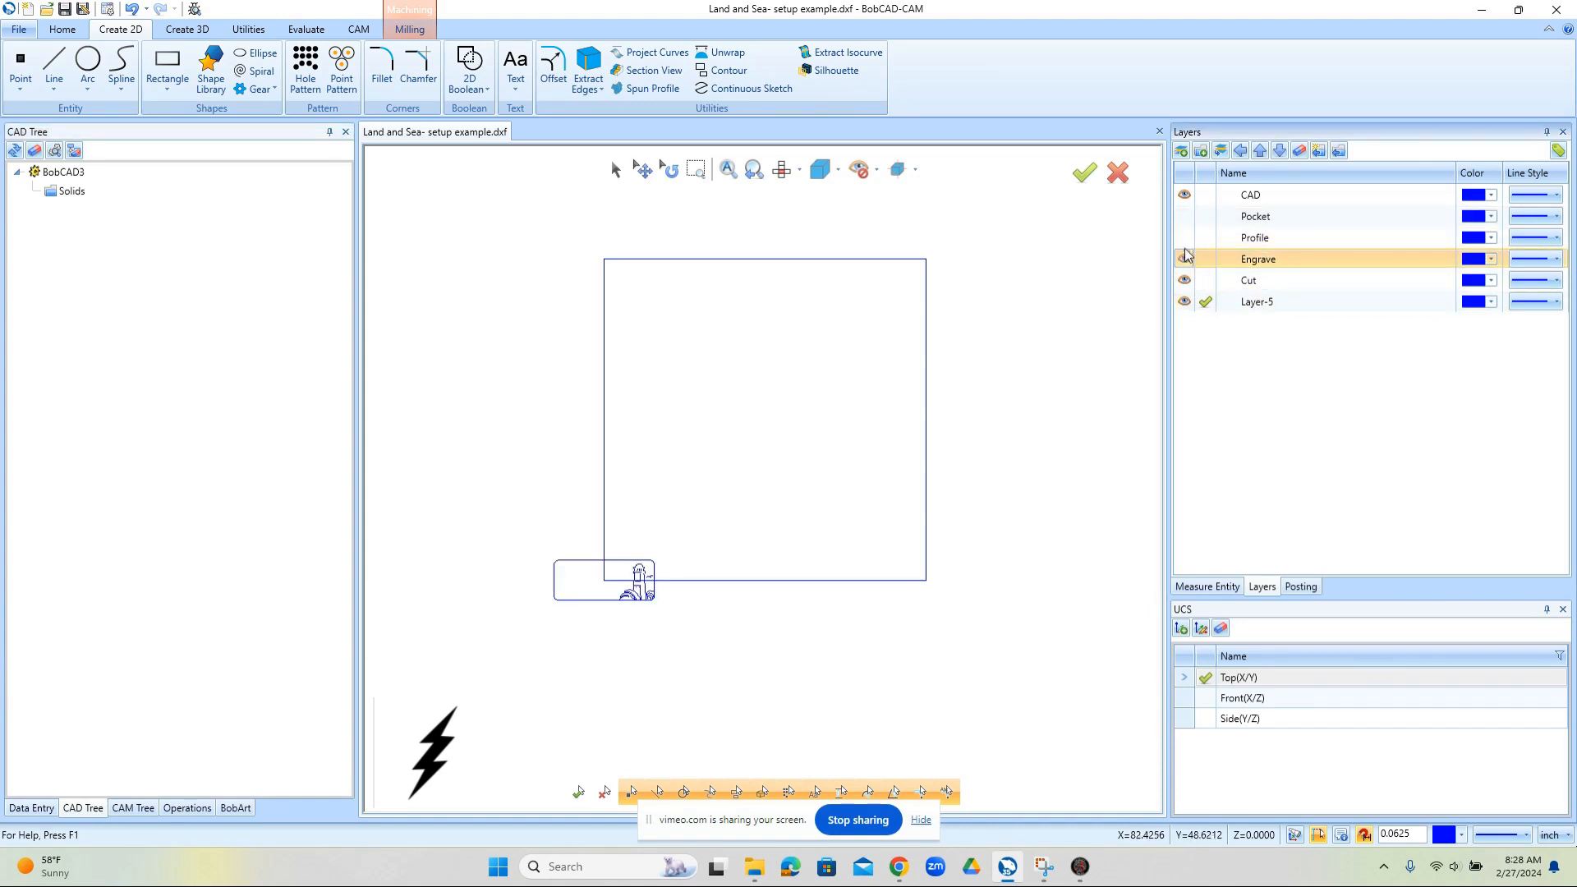
{"action": "left_click", "coordinate": [1185, 238]}
{"action": "left_click", "coordinate": [1184, 216]}
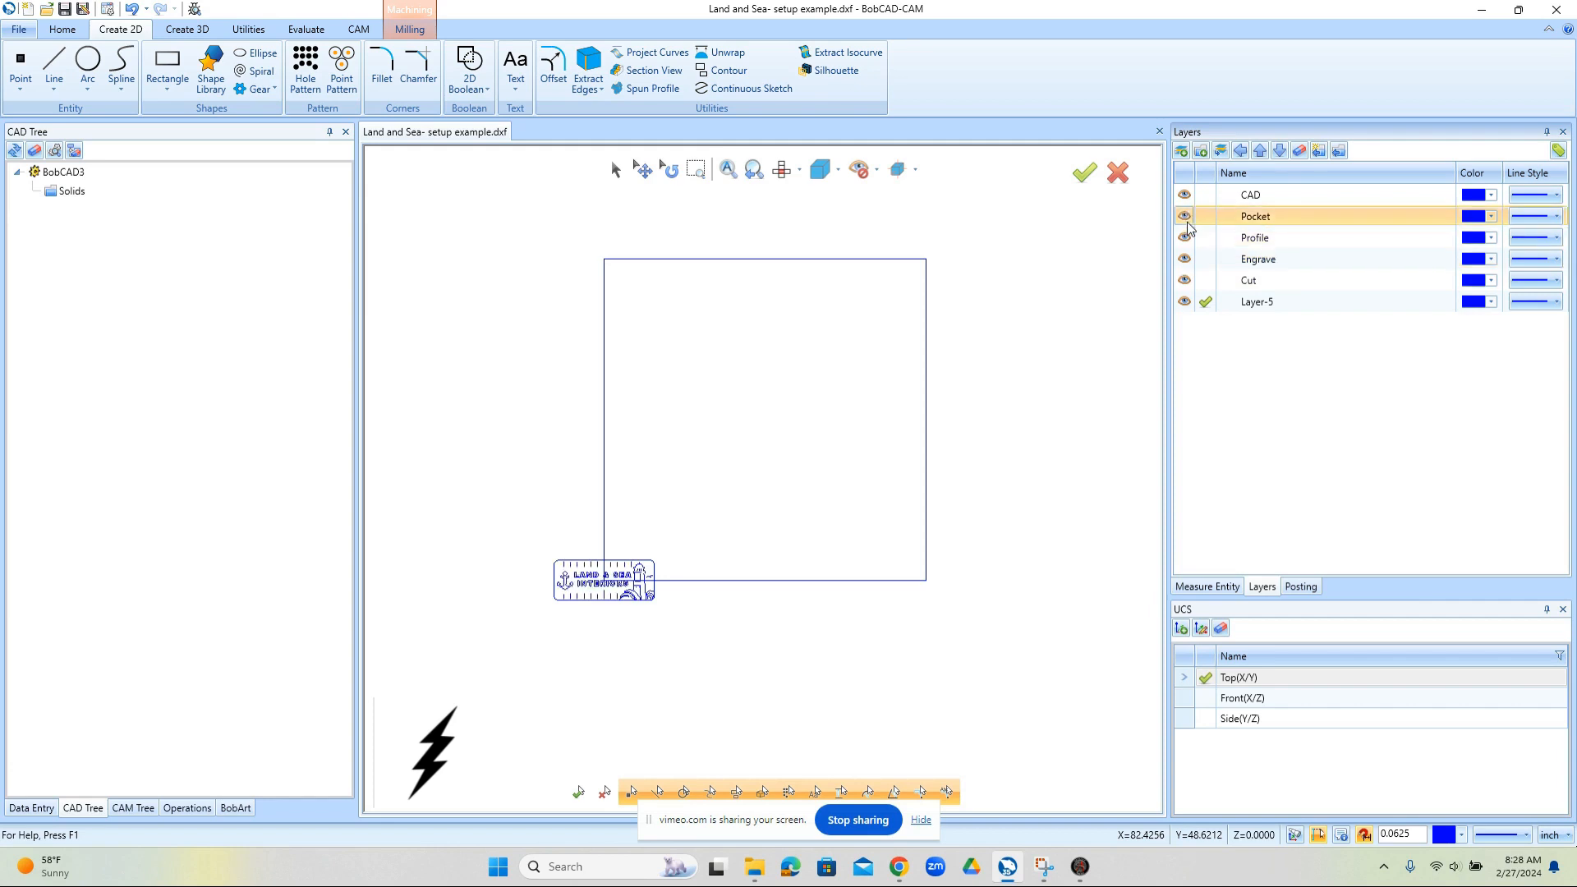
Step: Start a Translate and select only the sign's geometry, leaving out the large square's edges
{"action": "scroll", "coordinate": [637, 609], "scroll_direction": "up", "scroll_amount": 1}
{"action": "scroll", "coordinate": [637, 610], "scroll_direction": "up", "scroll_amount": 1}
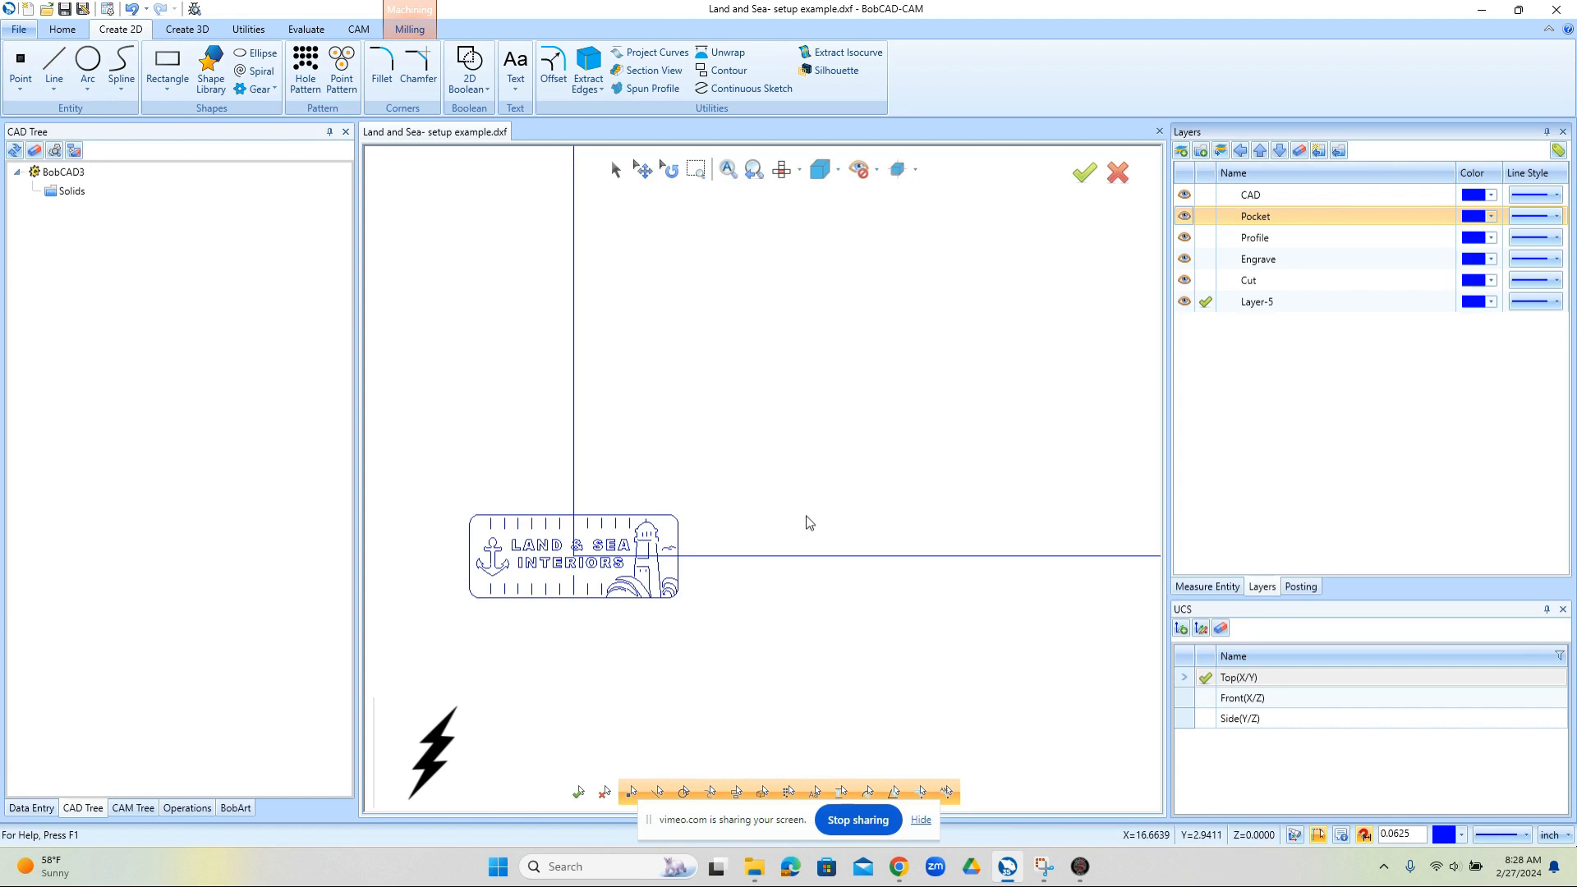
{"action": "left_click", "coordinate": [258, 38]}
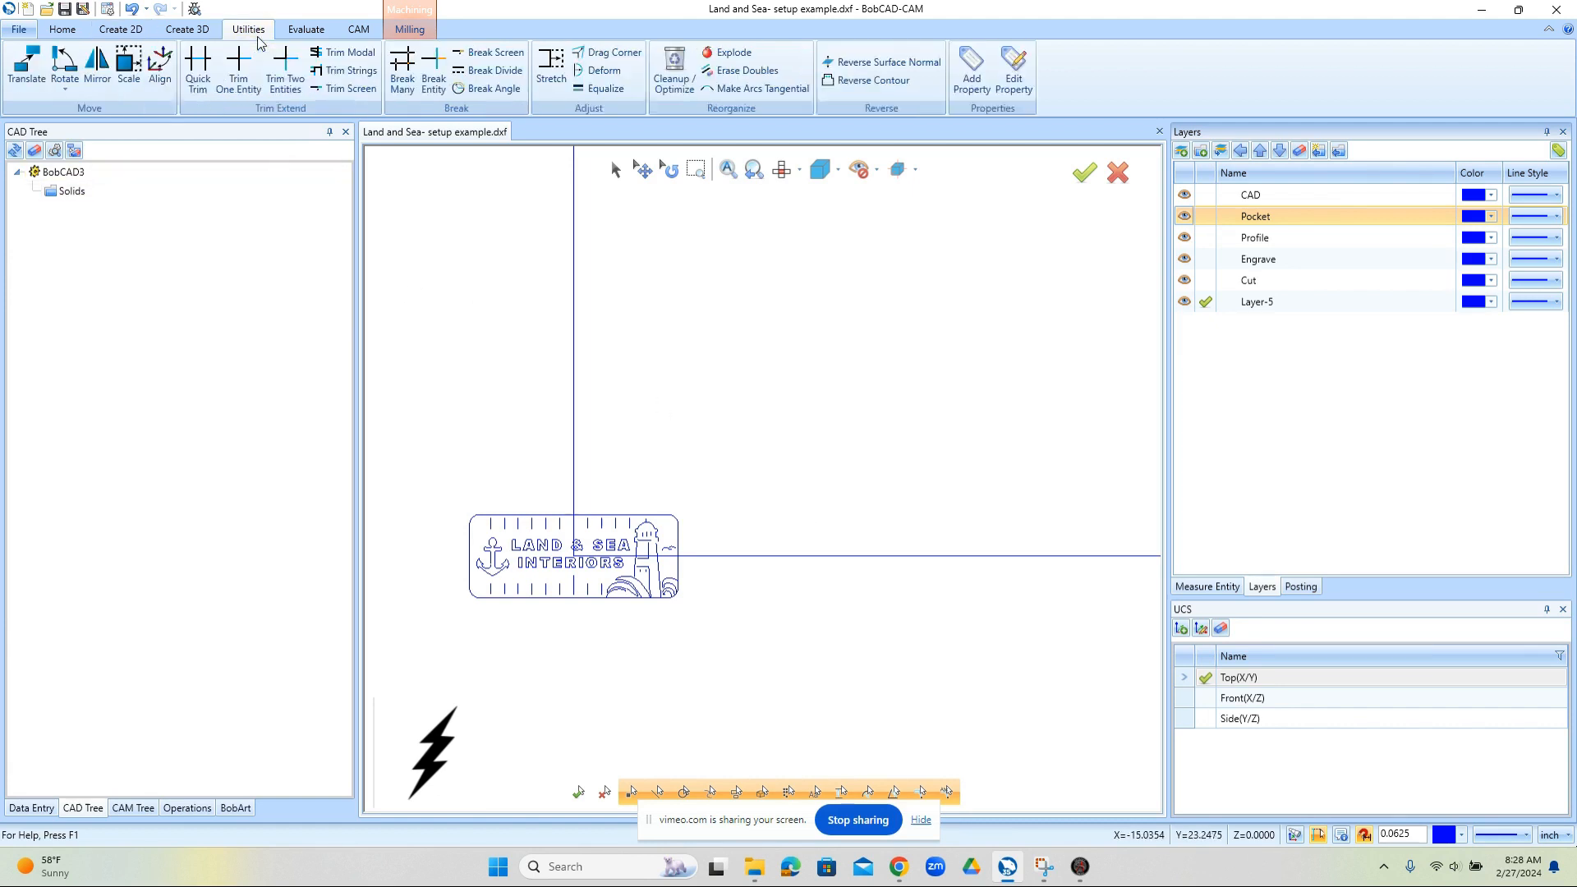
{"action": "left_click", "coordinate": [26, 66]}
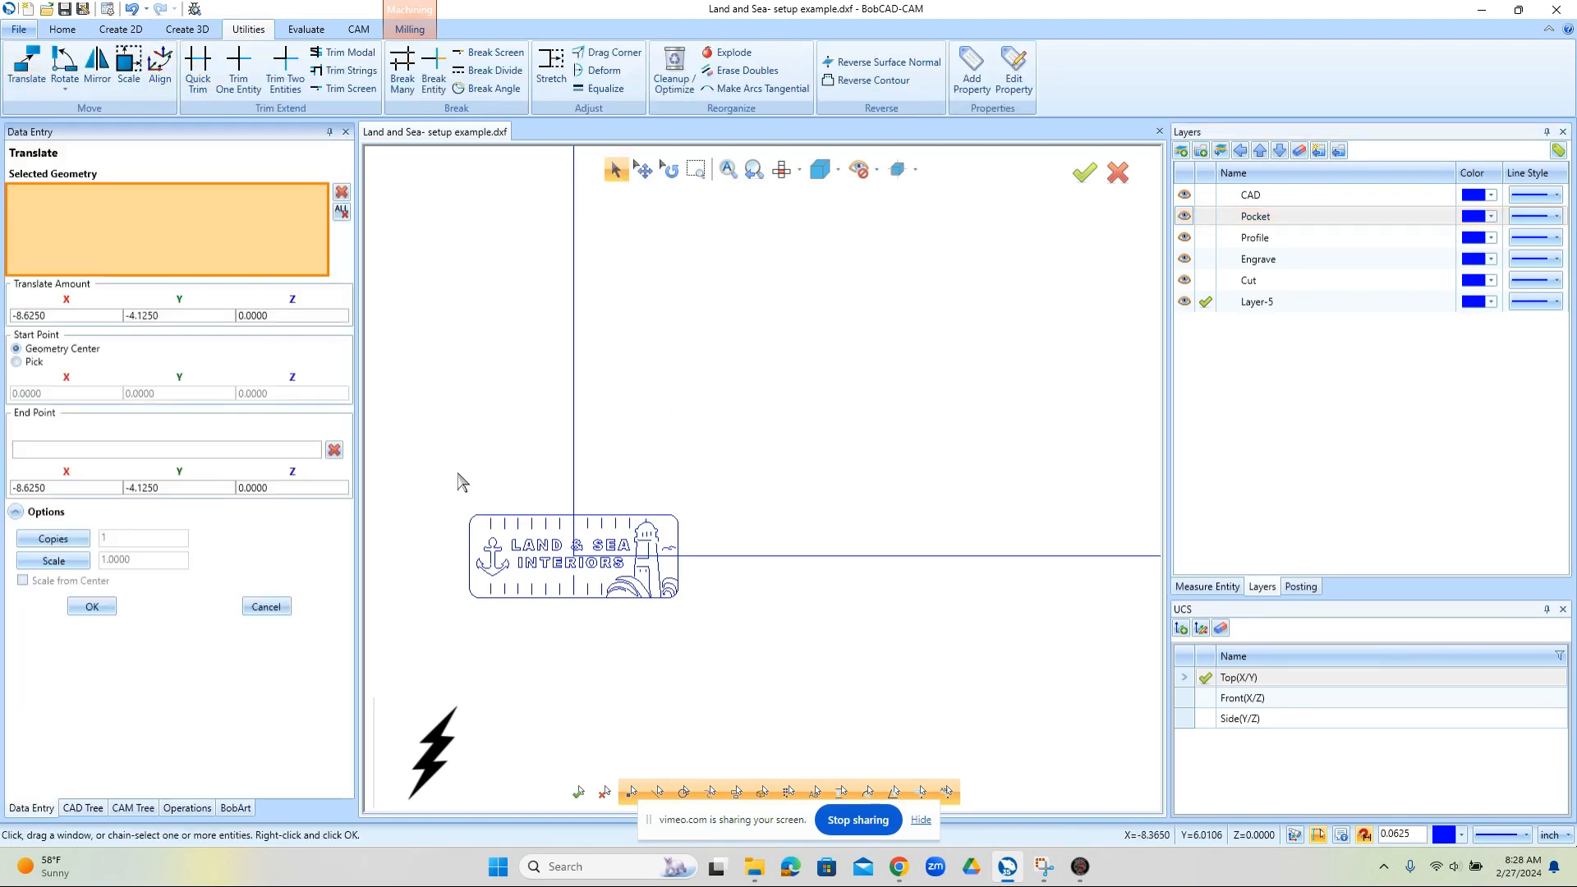
{"action": "left_click_drag", "start_coordinate": [513, 436], "coordinate": [682, 455]}
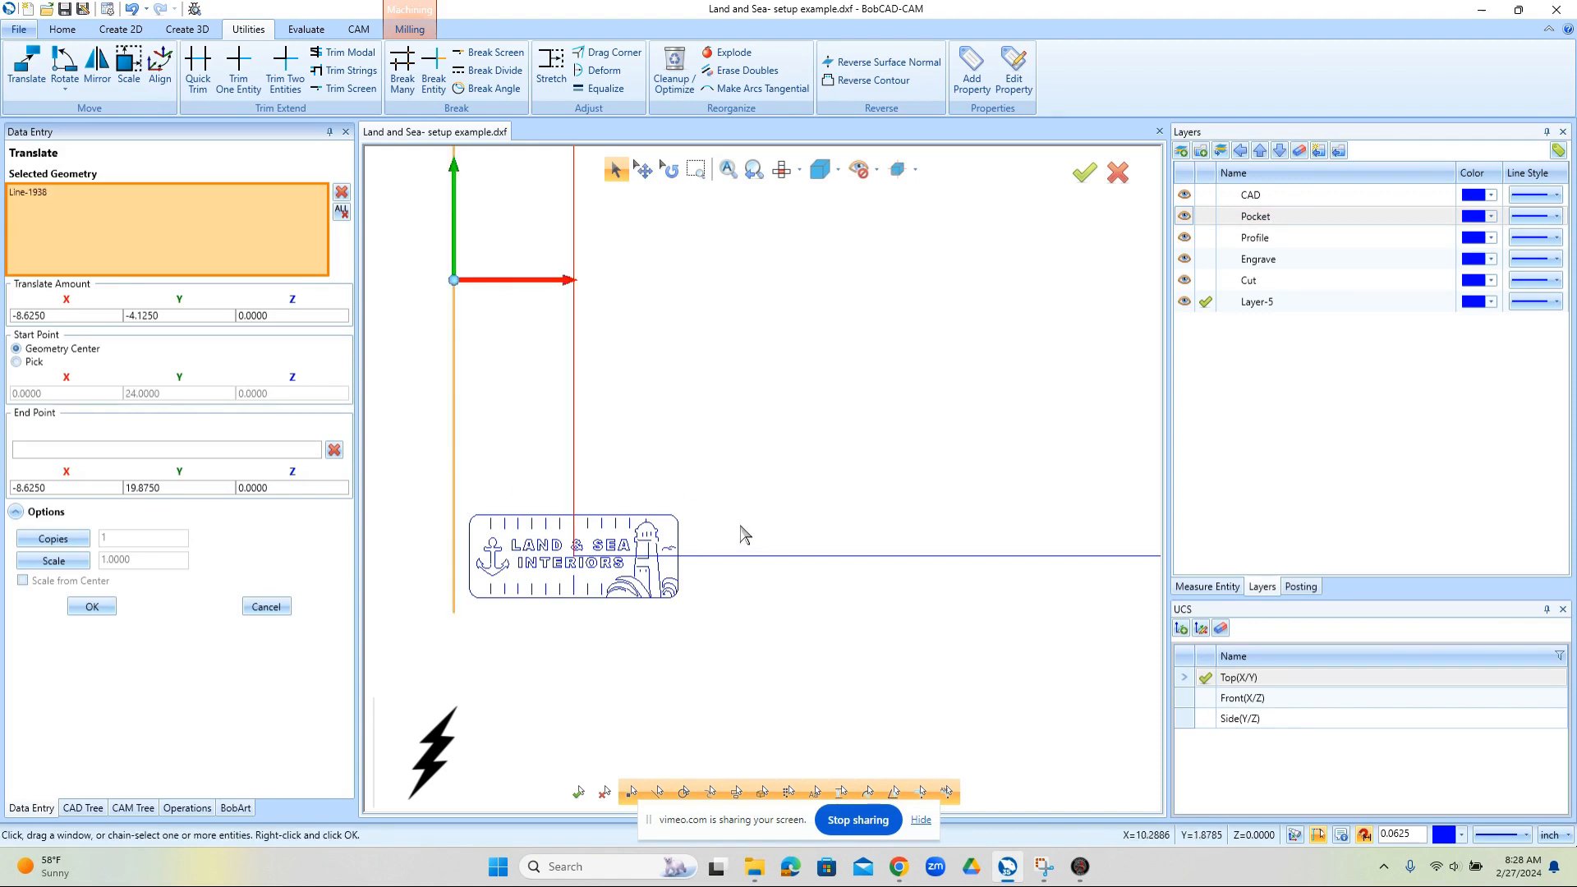
{"action": "left_click", "coordinate": [740, 598]}
{"action": "left_click_drag", "start_coordinate": [413, 491], "coordinate": [708, 649]}
{"action": "scroll", "coordinate": [608, 661], "scroll_direction": "down", "scroll_amount": 2}
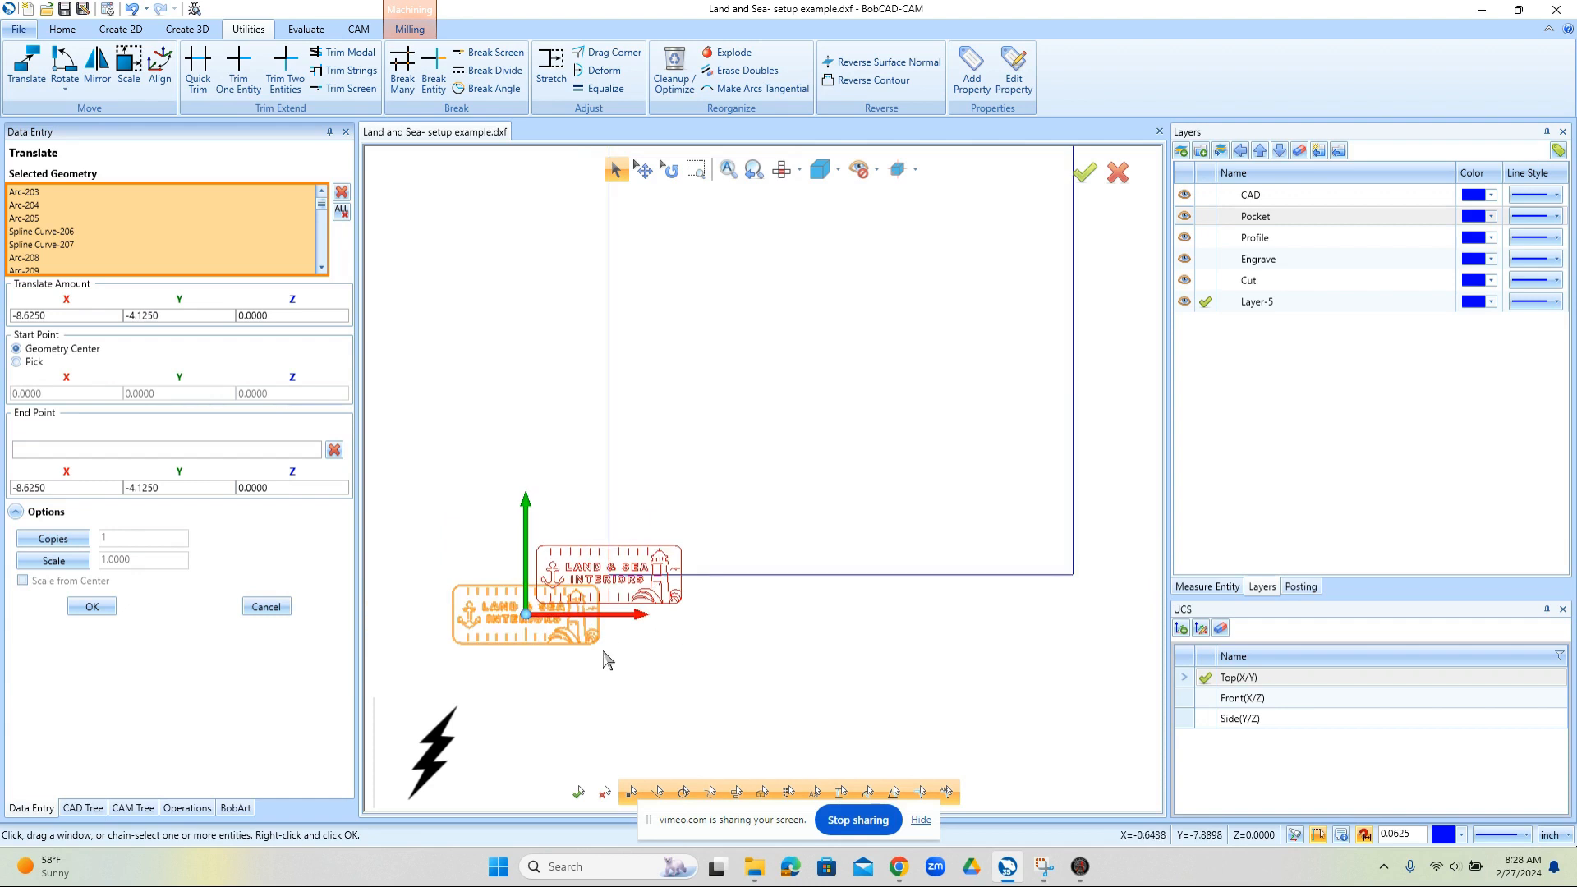
Step: Try to translate the sign's geometry by -4.5 inches in X and -0.875 inches in Y
{"action": "left_click_drag", "start_coordinate": [527, 616], "coordinate": [558, 612]}
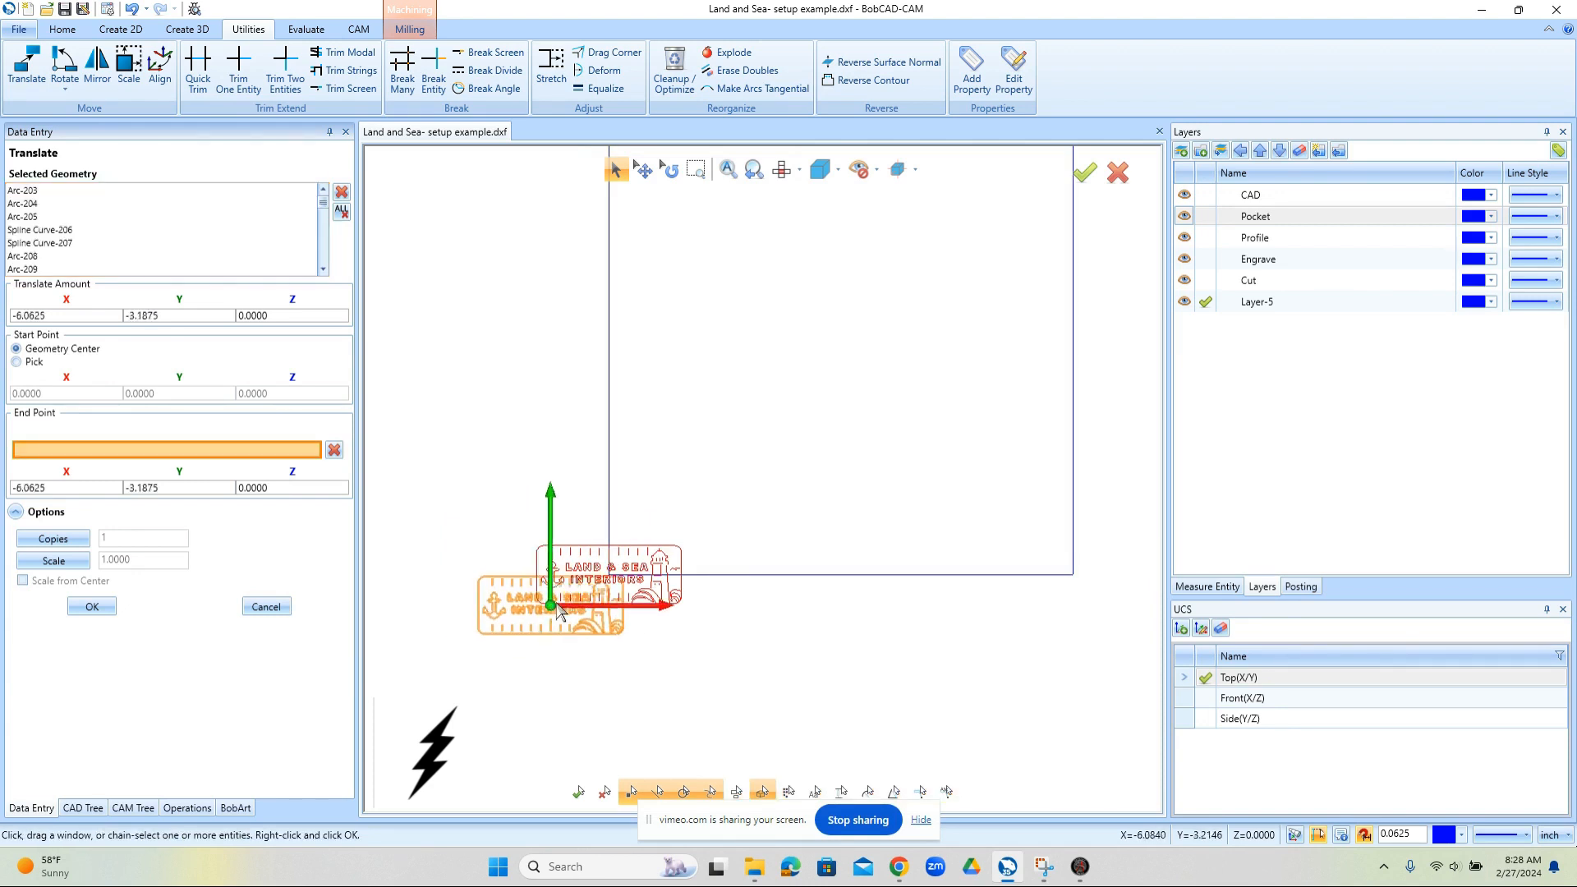
{"action": "scroll", "coordinate": [559, 613], "scroll_direction": "up", "scroll_amount": 1}
{"action": "scroll", "coordinate": [715, 530], "scroll_direction": "up", "scroll_amount": 1}
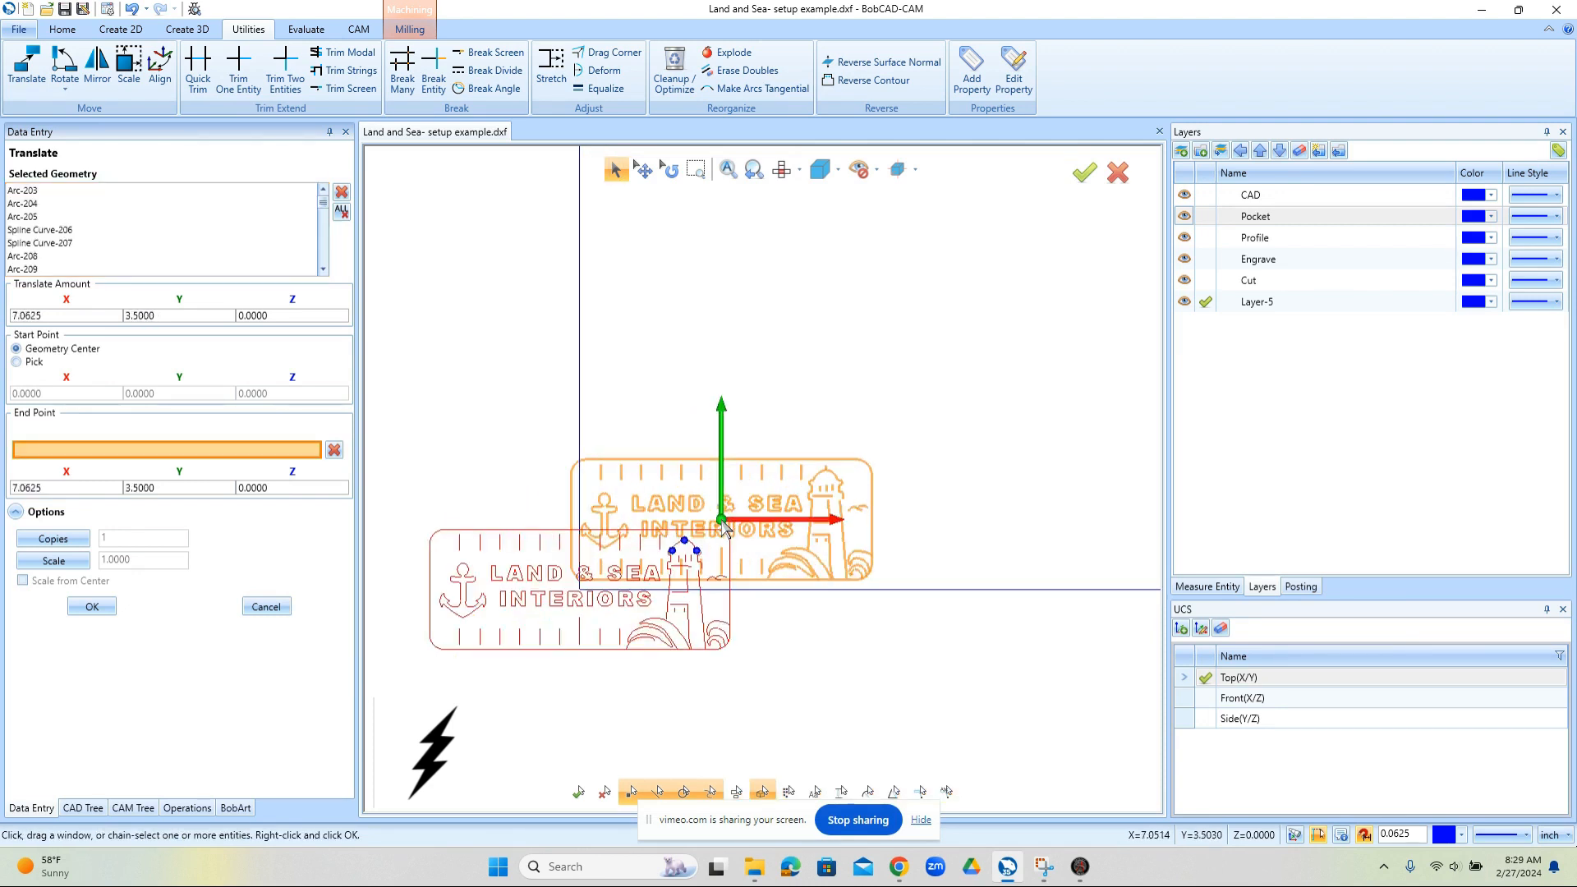
{"action": "scroll", "coordinate": [725, 529], "scroll_direction": "down", "scroll_amount": 2}
{"action": "left_click", "coordinate": [560, 580]}
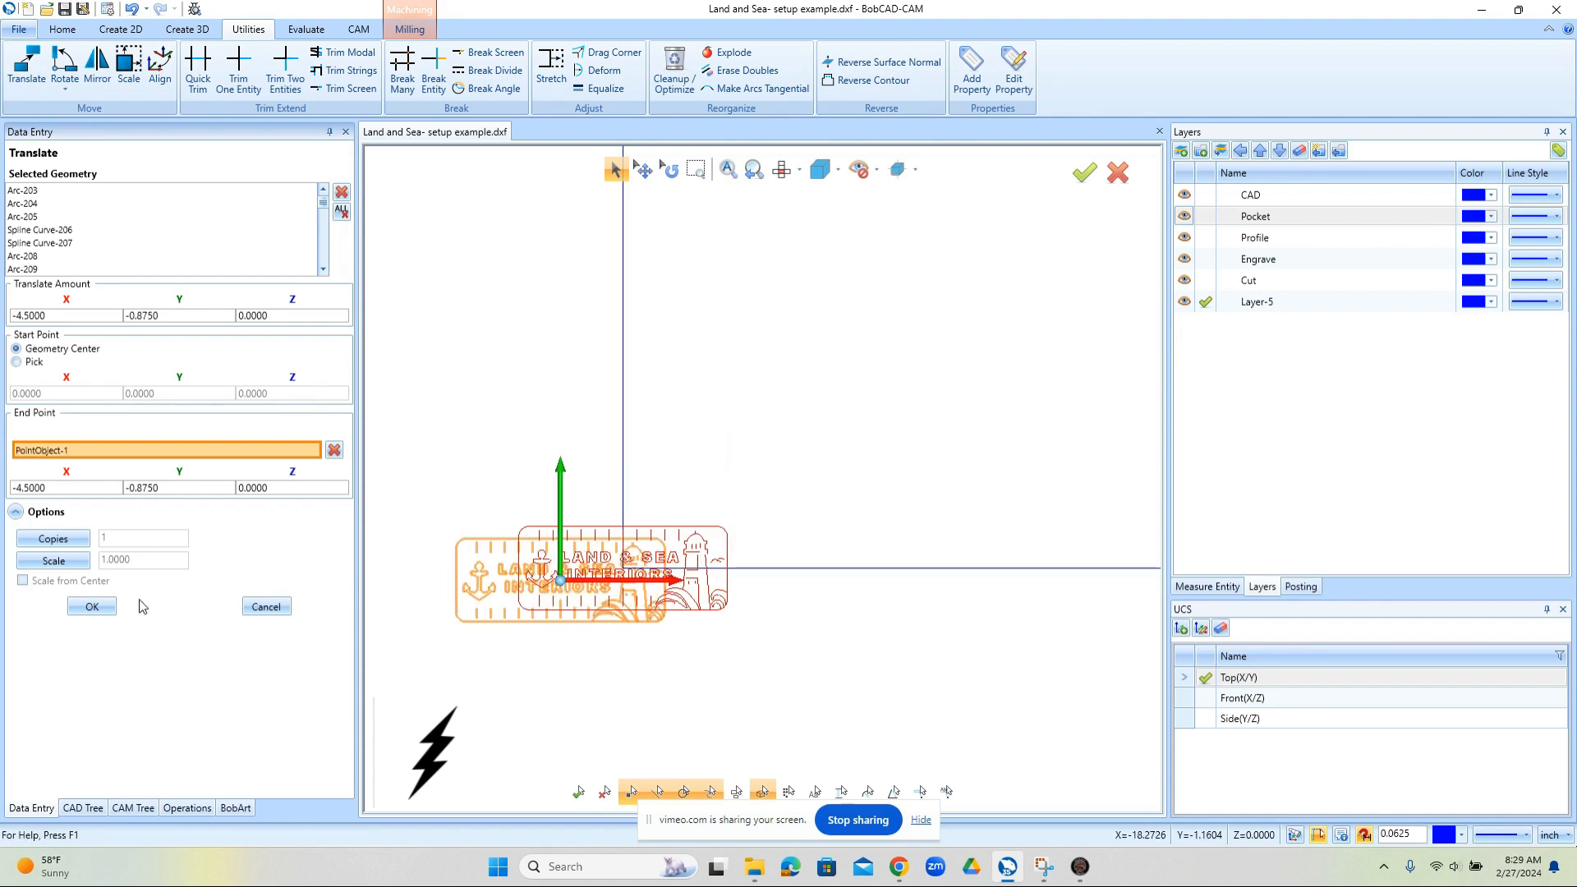
{"action": "left_click", "coordinate": [265, 606]}
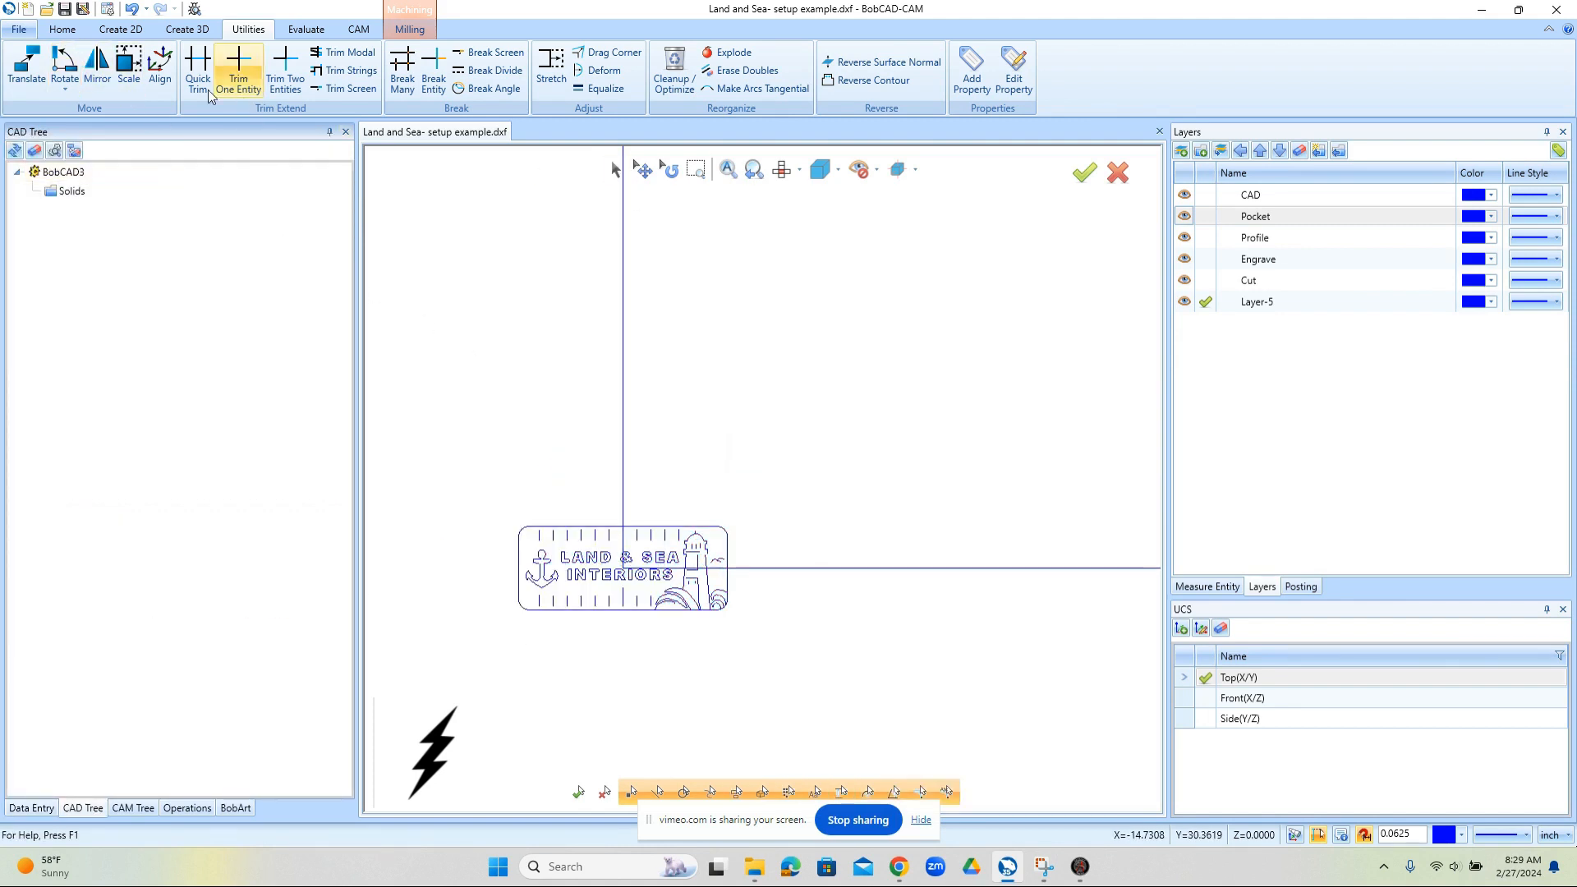
Step: Start a Translate and select all the sign's geometry by matching layers, including its lettering, lighthouse artwork and outer border
{"action": "left_click", "coordinate": [26, 68]}
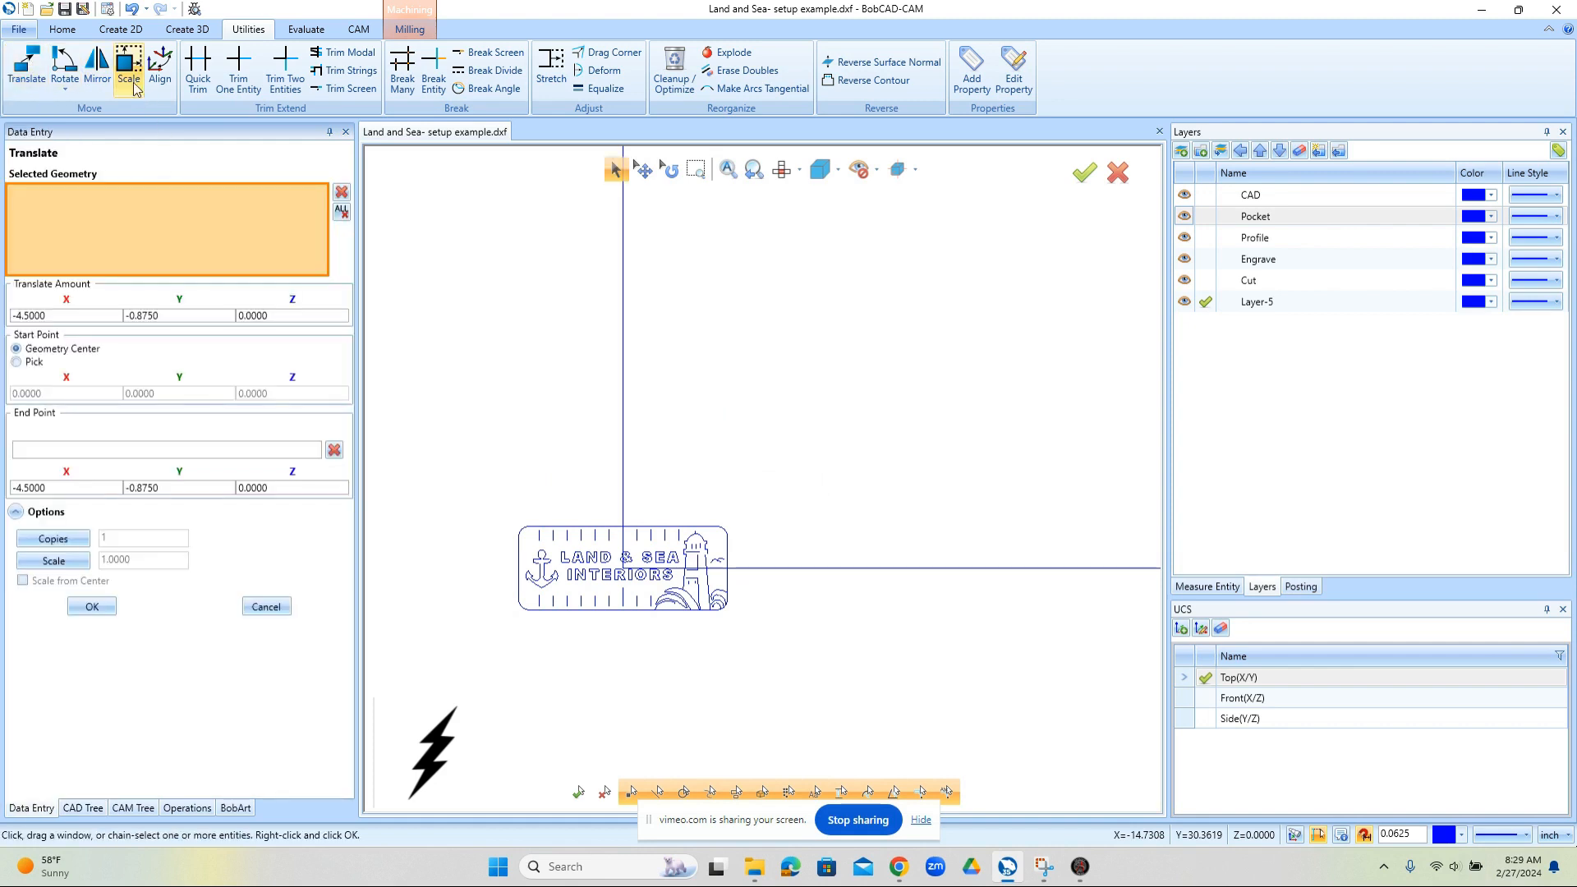
{"action": "left_click", "coordinate": [62, 29]}
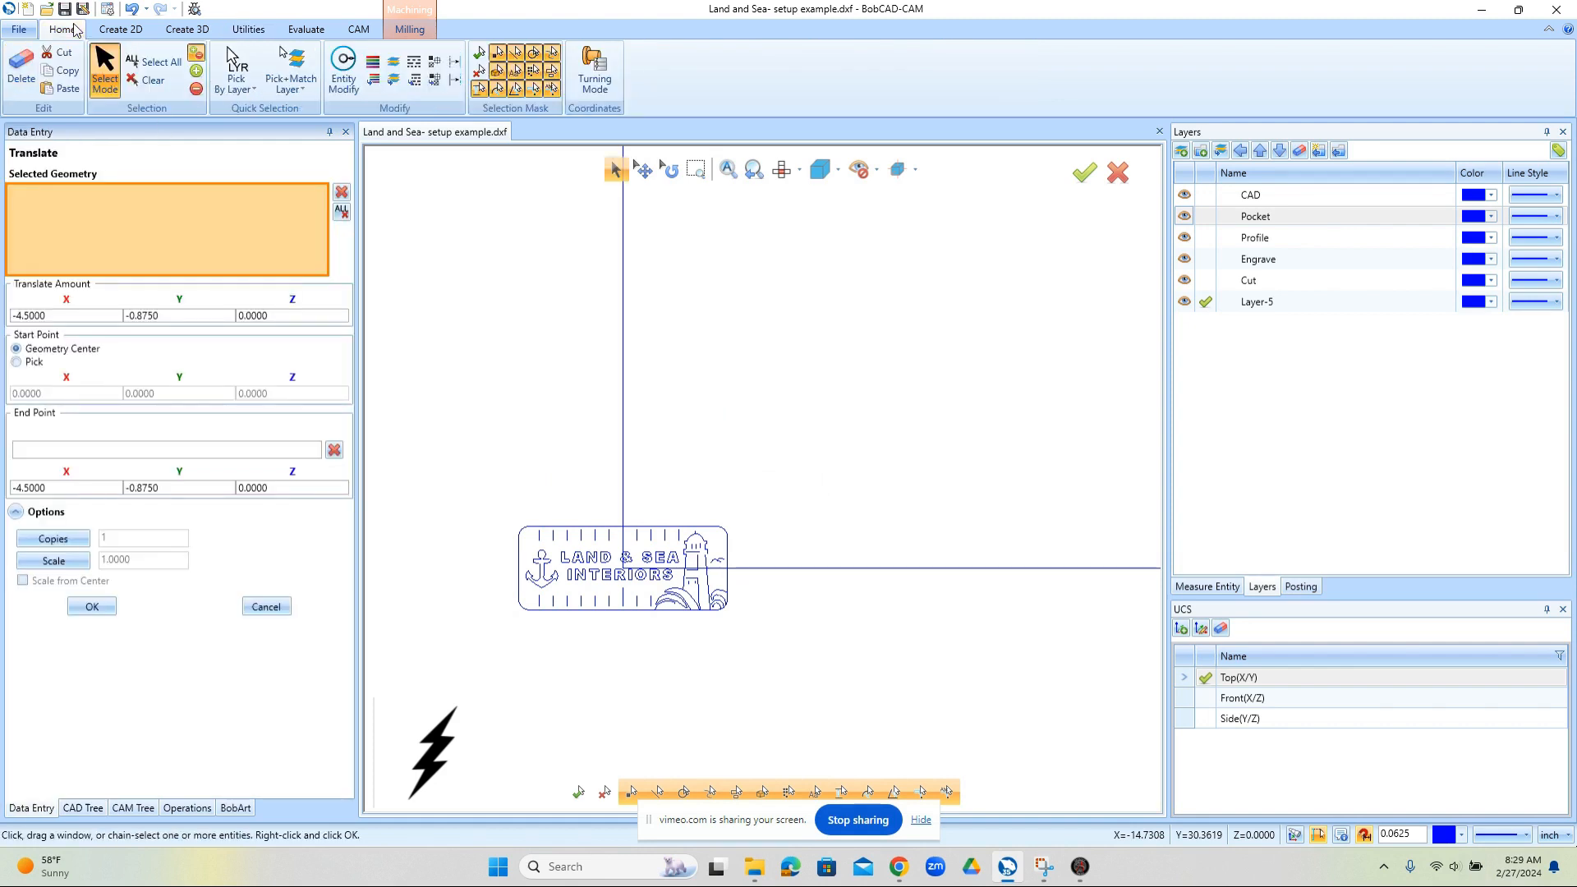
{"action": "left_click", "coordinate": [306, 90]}
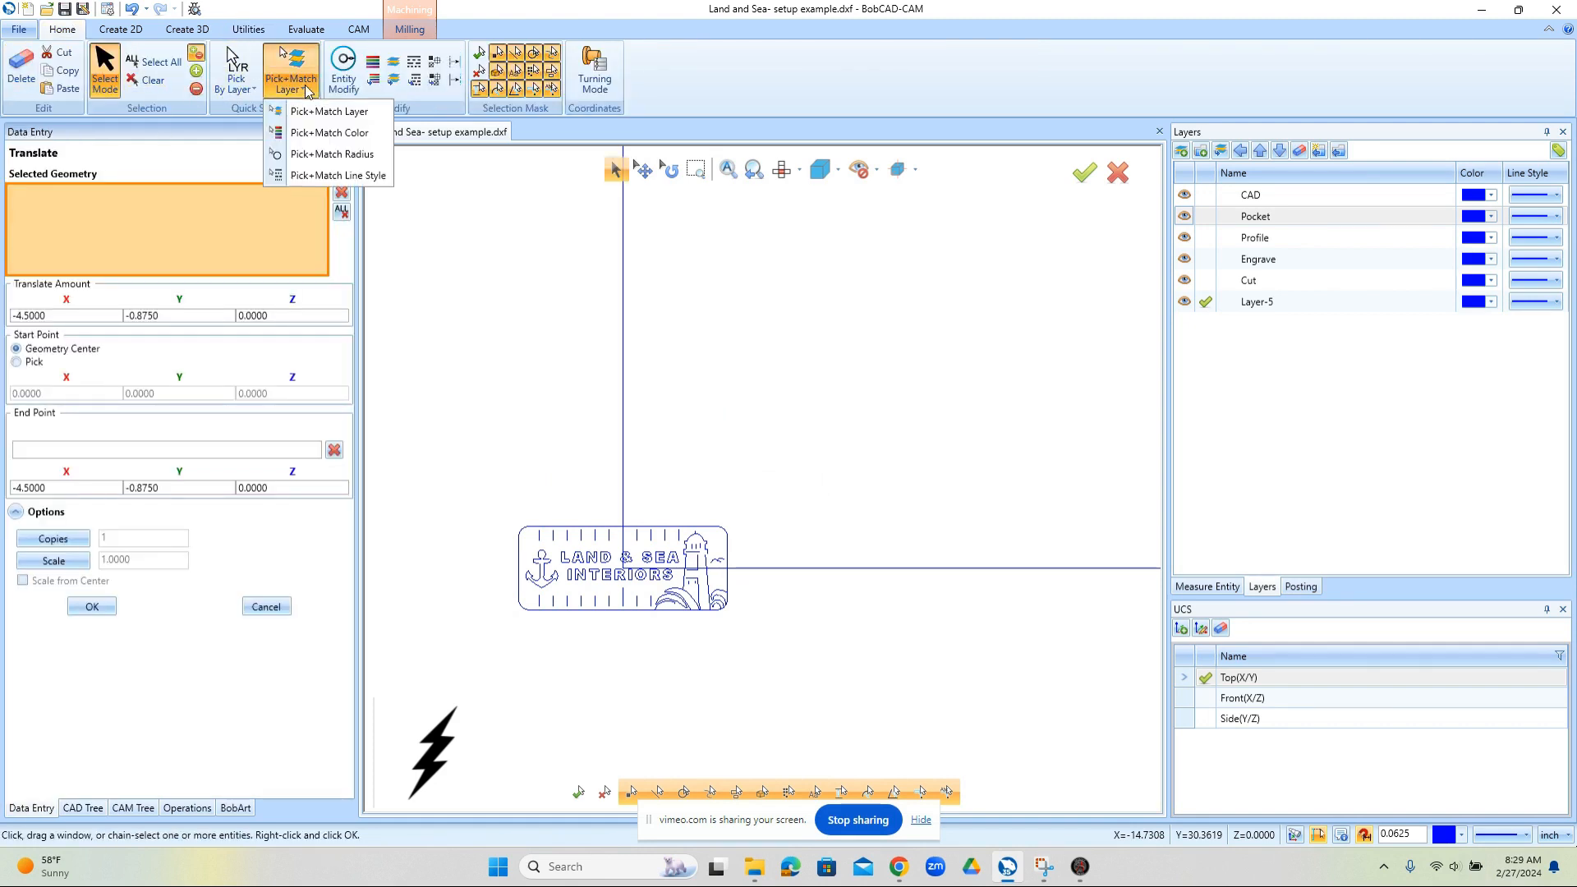
{"action": "left_click", "coordinate": [361, 120]}
{"action": "left_click", "coordinate": [540, 542]}
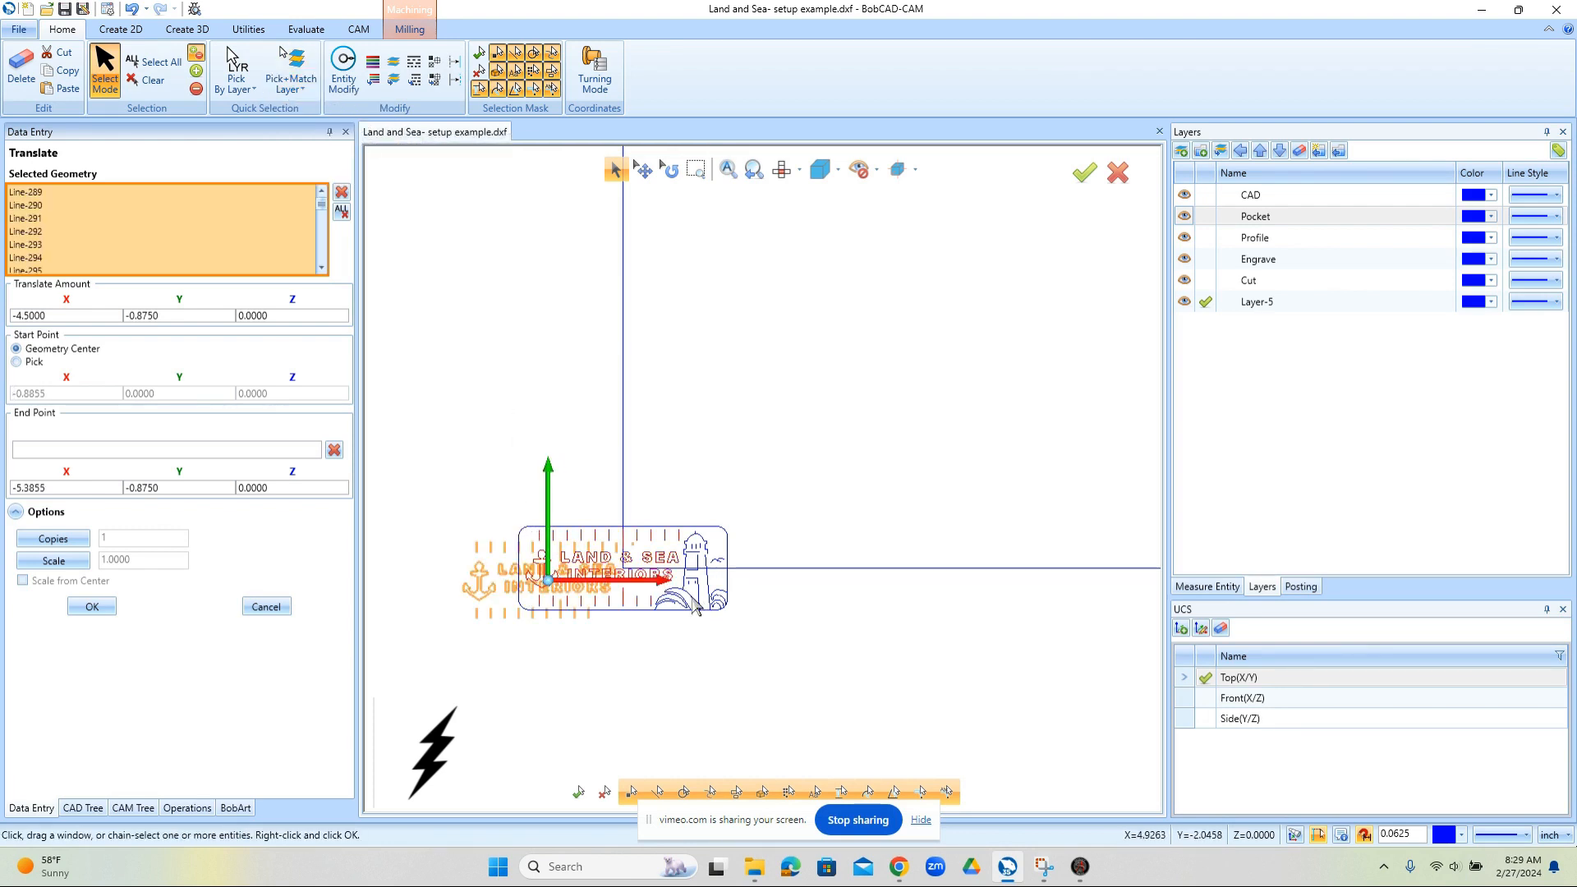
{"action": "left_click", "coordinate": [690, 612]}
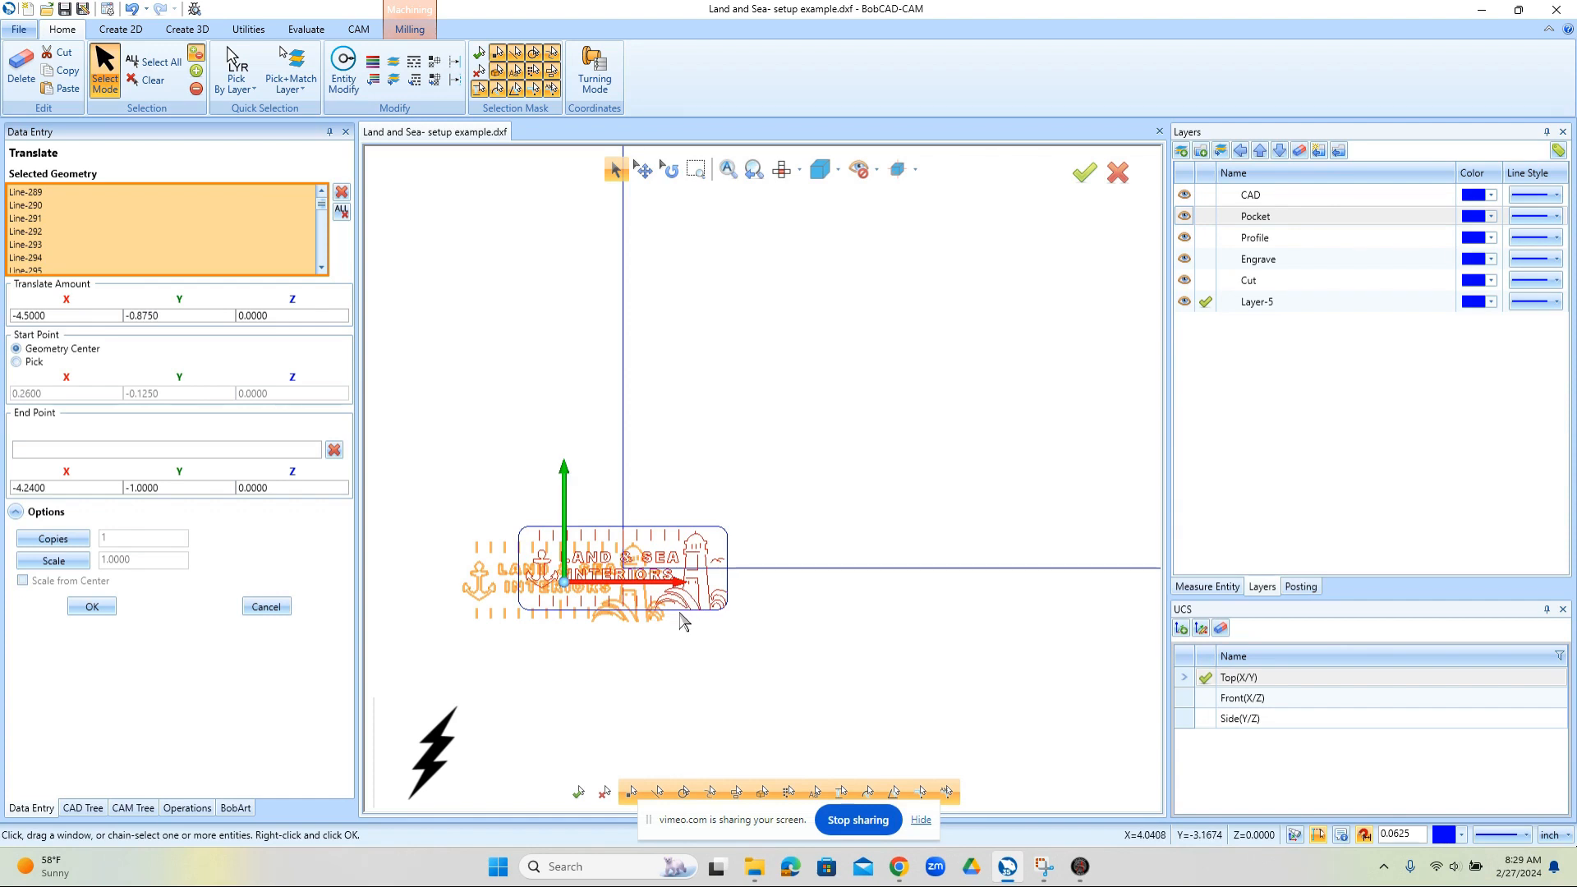
{"action": "left_click", "coordinate": [686, 633]}
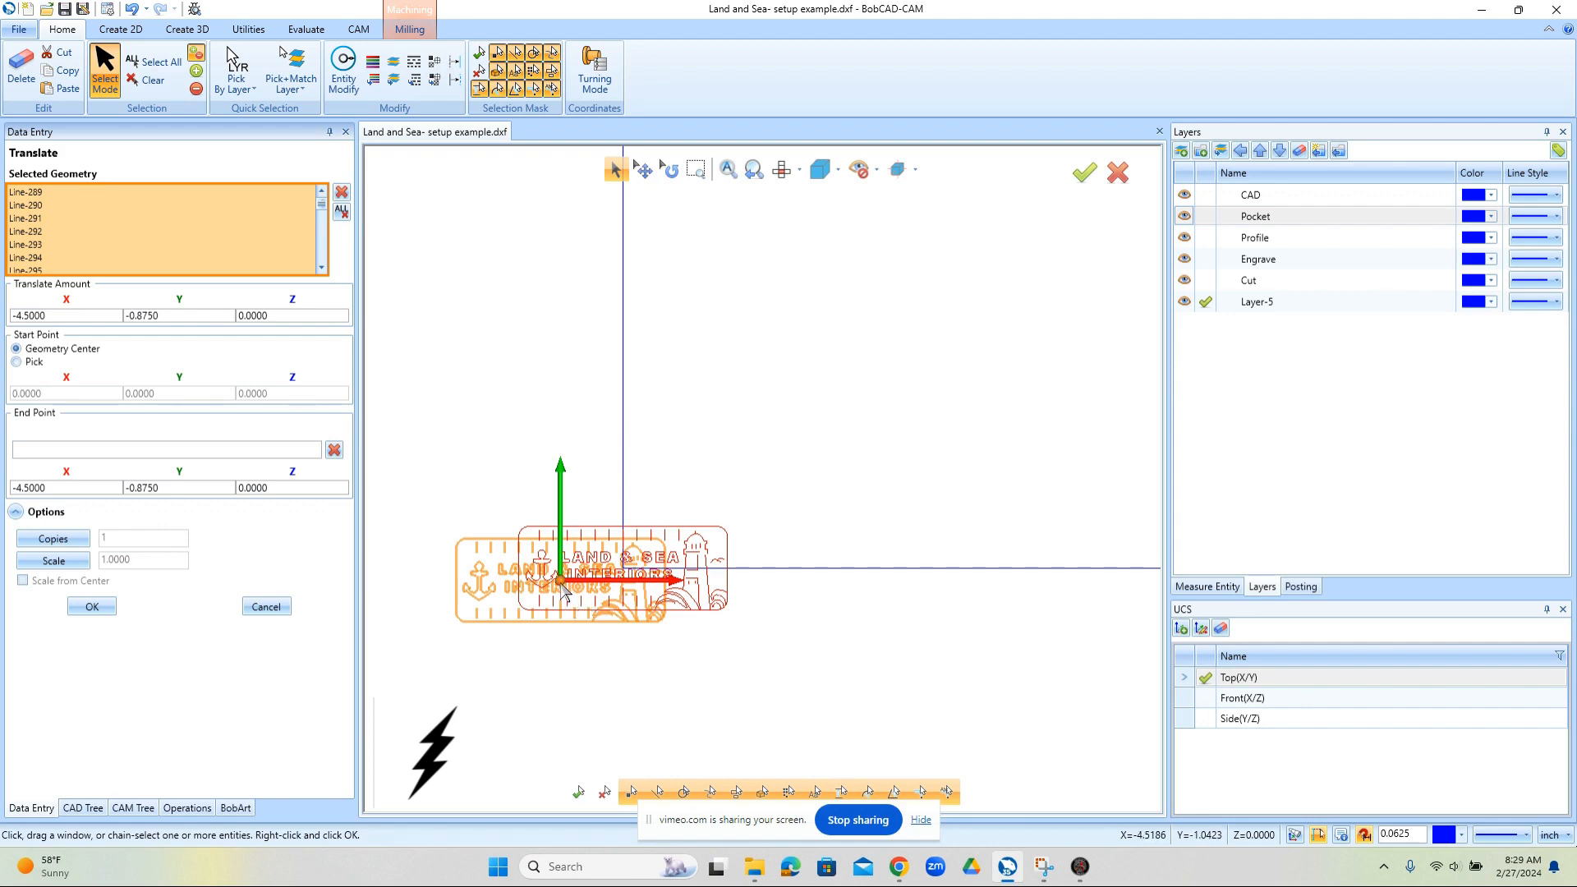
Step: Translate the sign freehand by about 8.8125 inches in X and 4.5 inches in Y, inside the large square's lower-left corner
{"action": "left_click_drag", "start_coordinate": [561, 581], "coordinate": [749, 514]}
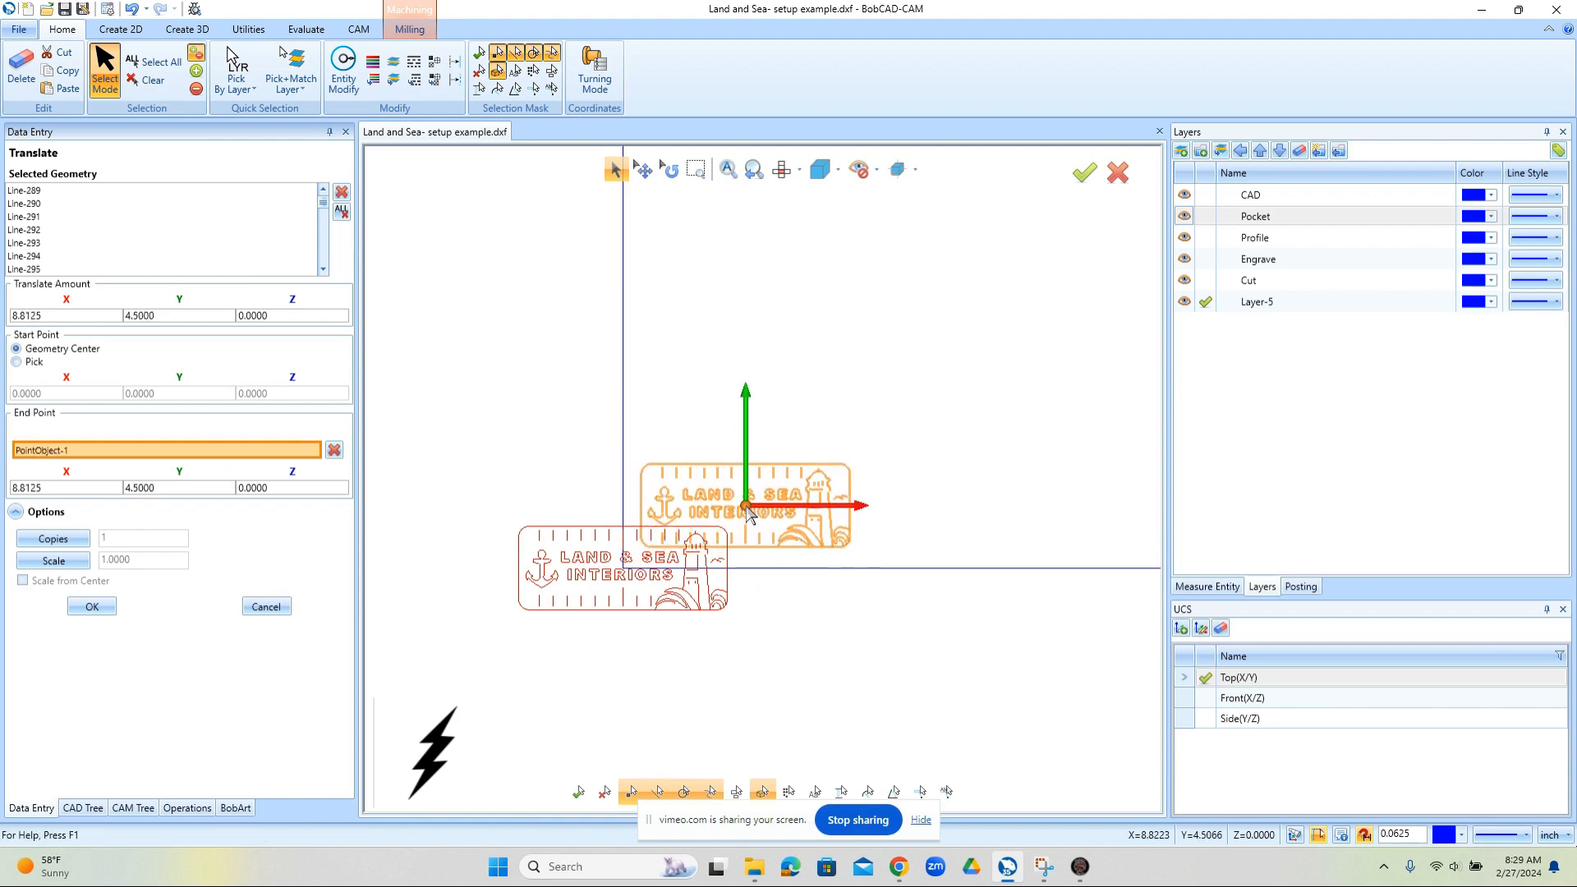
{"action": "left_click", "coordinate": [92, 606]}
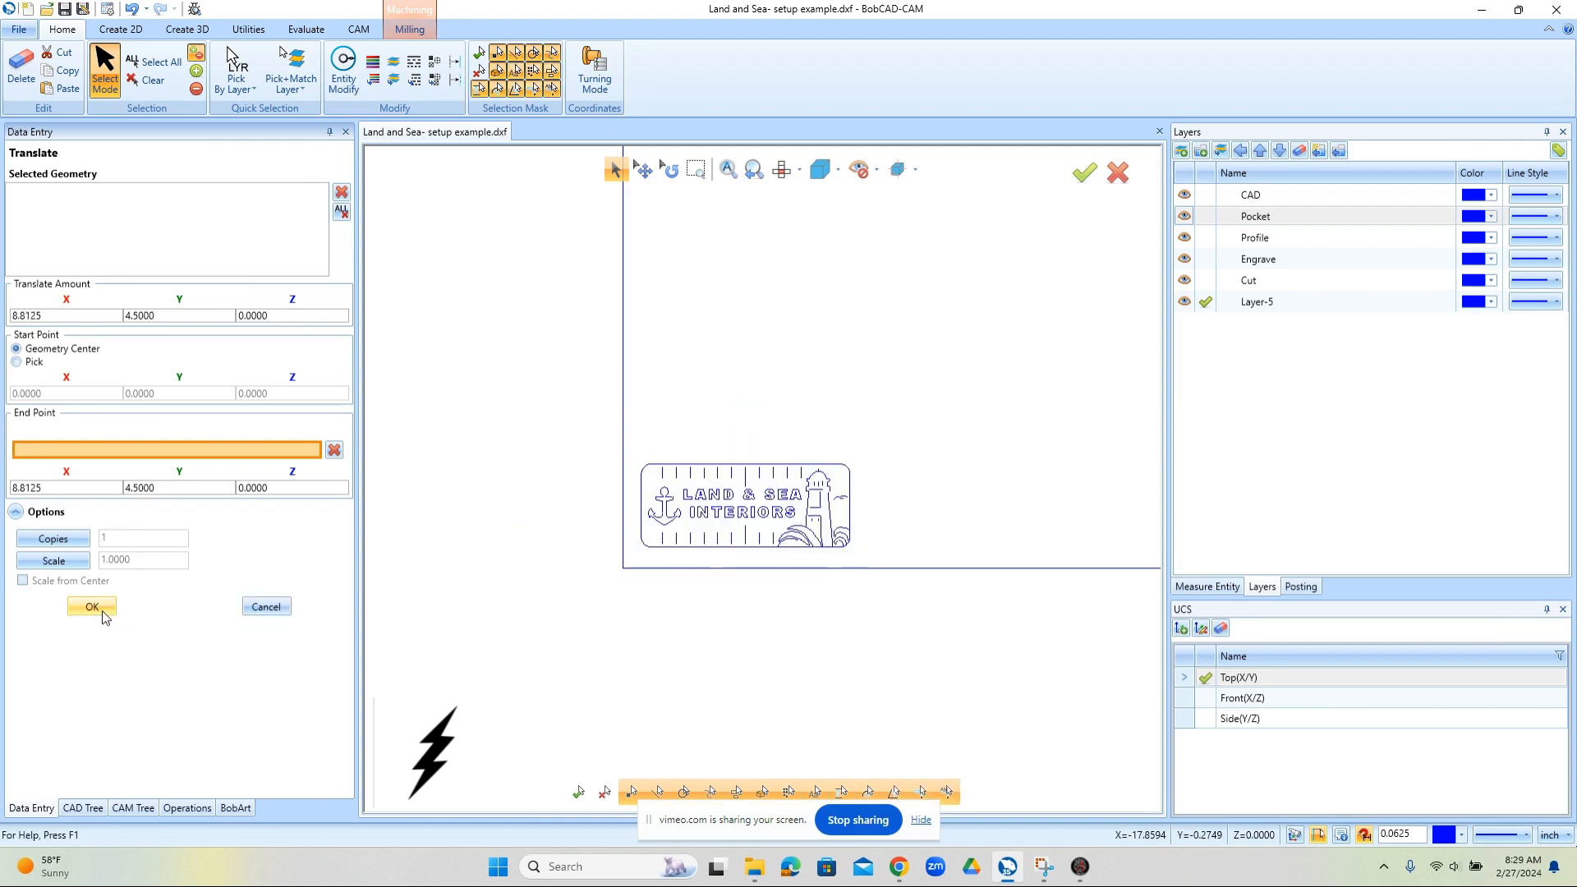
{"action": "left_click", "coordinate": [265, 606]}
{"action": "scroll", "coordinate": [633, 662], "scroll_direction": "down", "scroll_amount": 3}
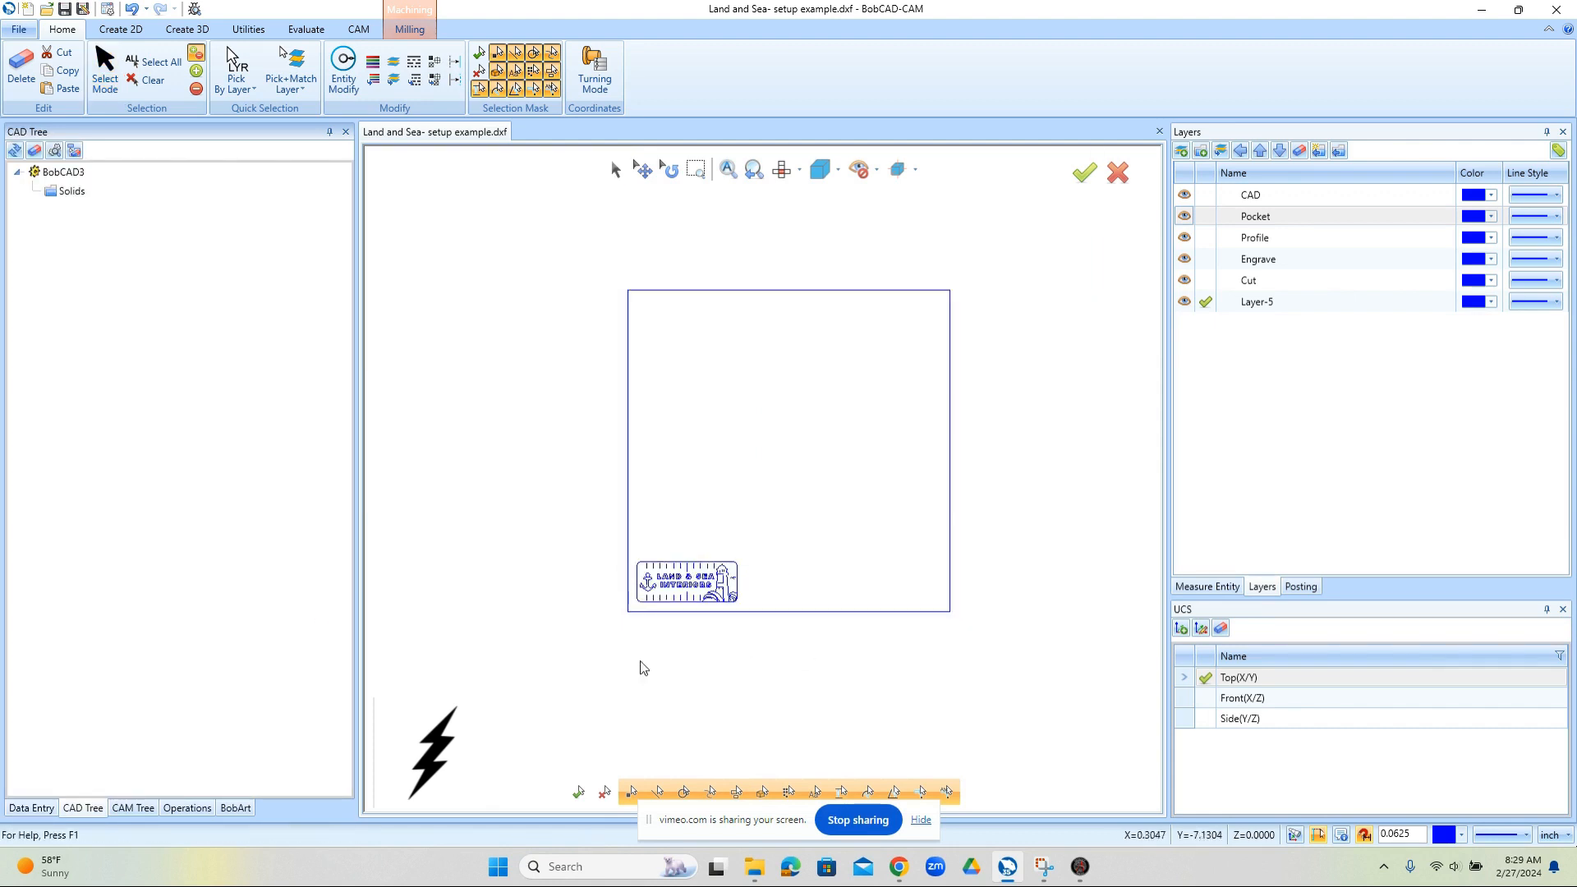
{"action": "scroll", "coordinate": [666, 645], "scroll_direction": "up", "scroll_amount": 3}
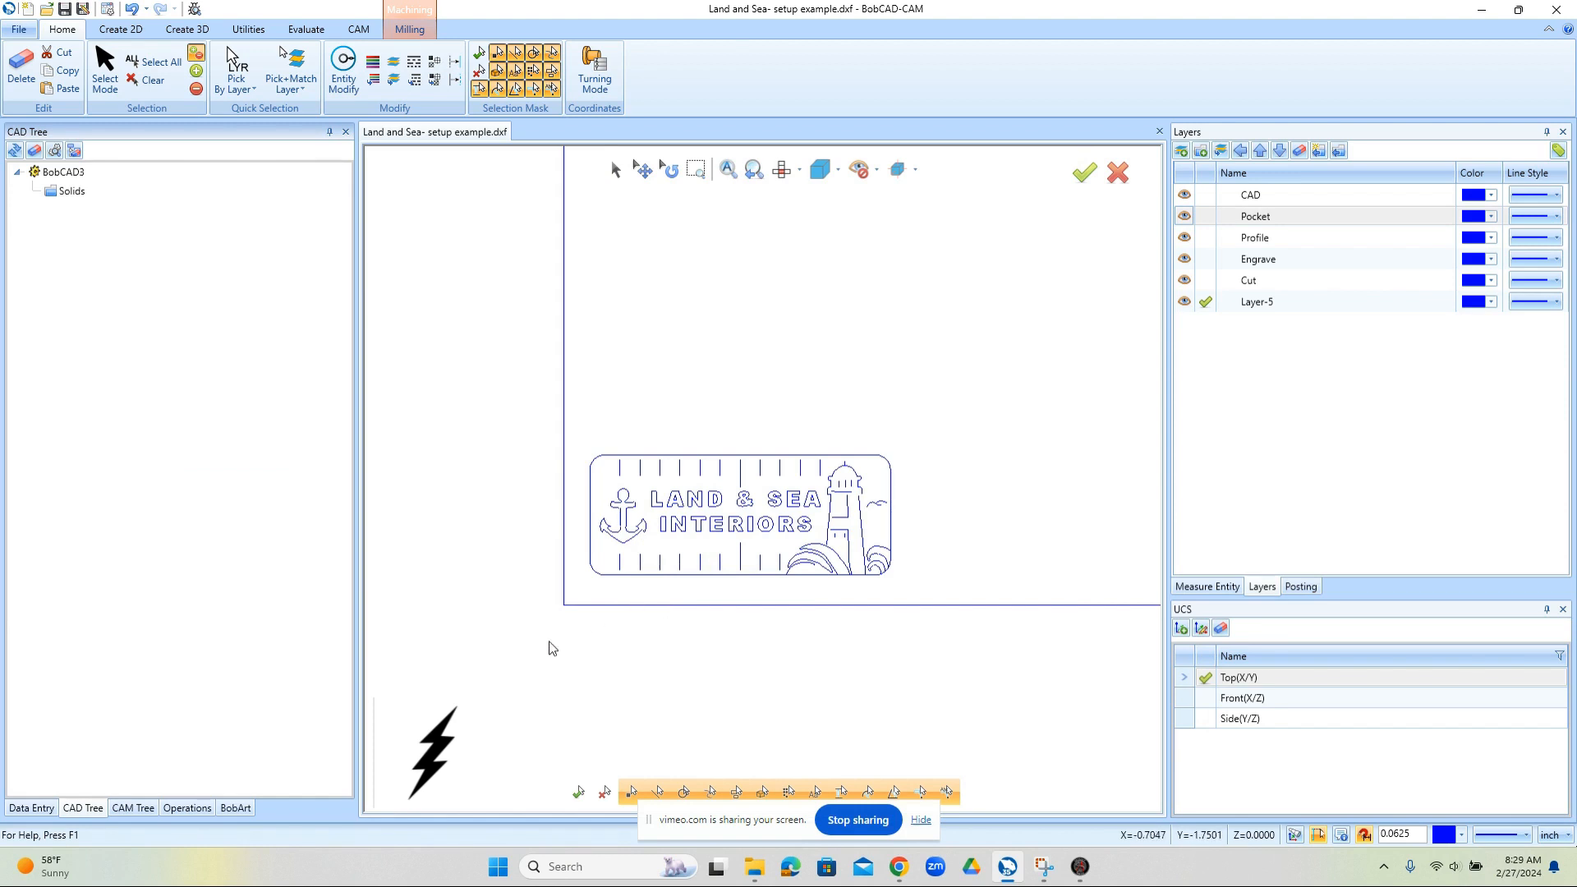
Step: Edit the job's stock definition, using the Wireframe stock type and the large square's four edges as its geometry
{"action": "left_click", "coordinate": [133, 809]}
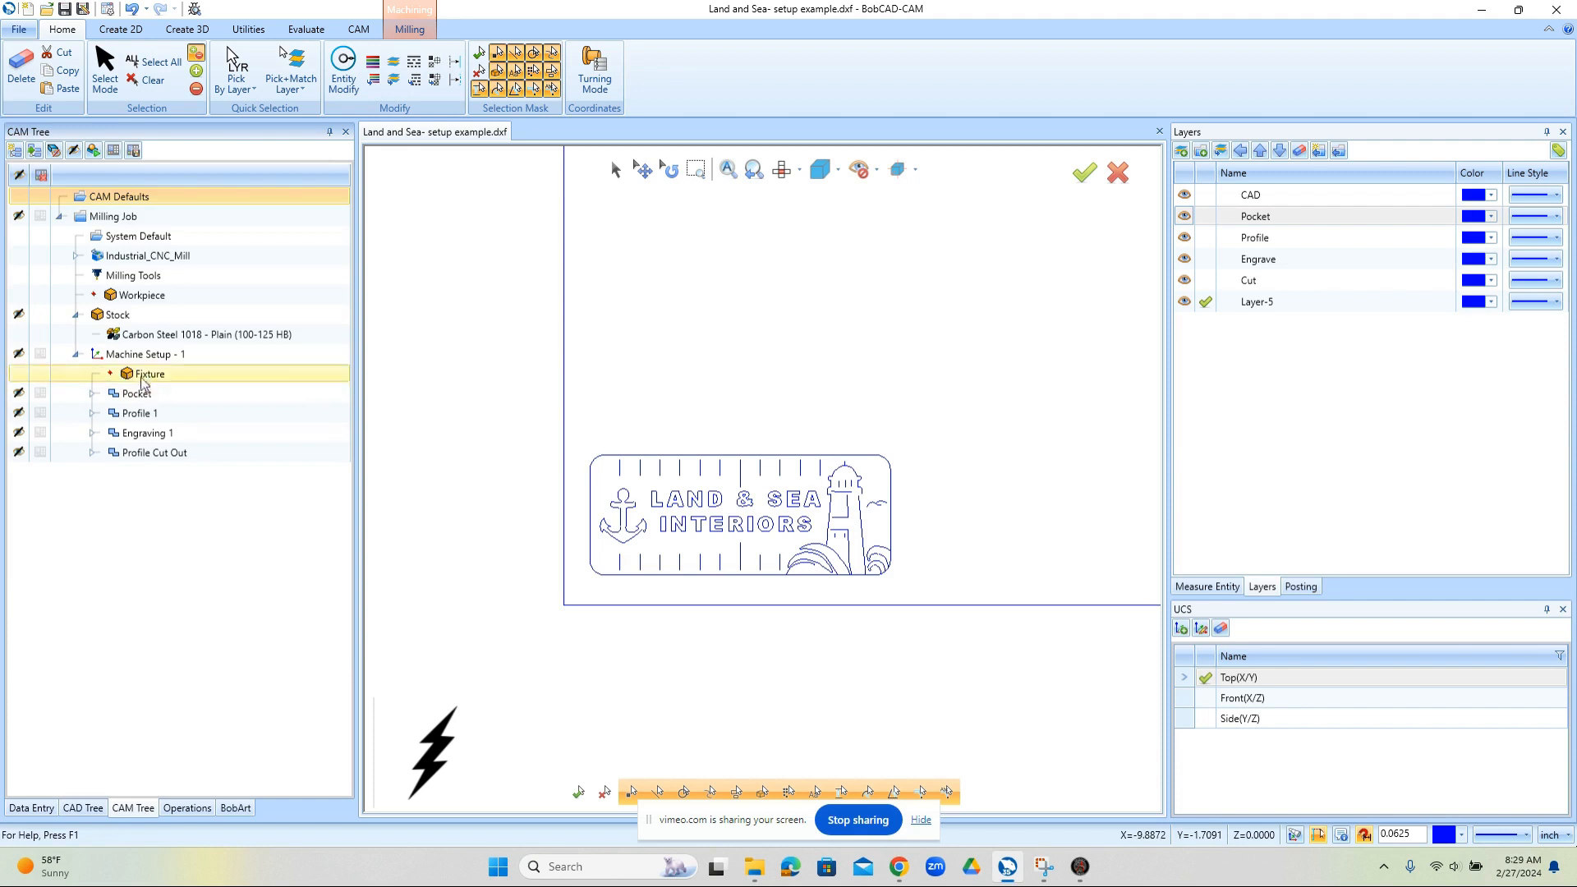
{"action": "left_click", "coordinate": [140, 355]}
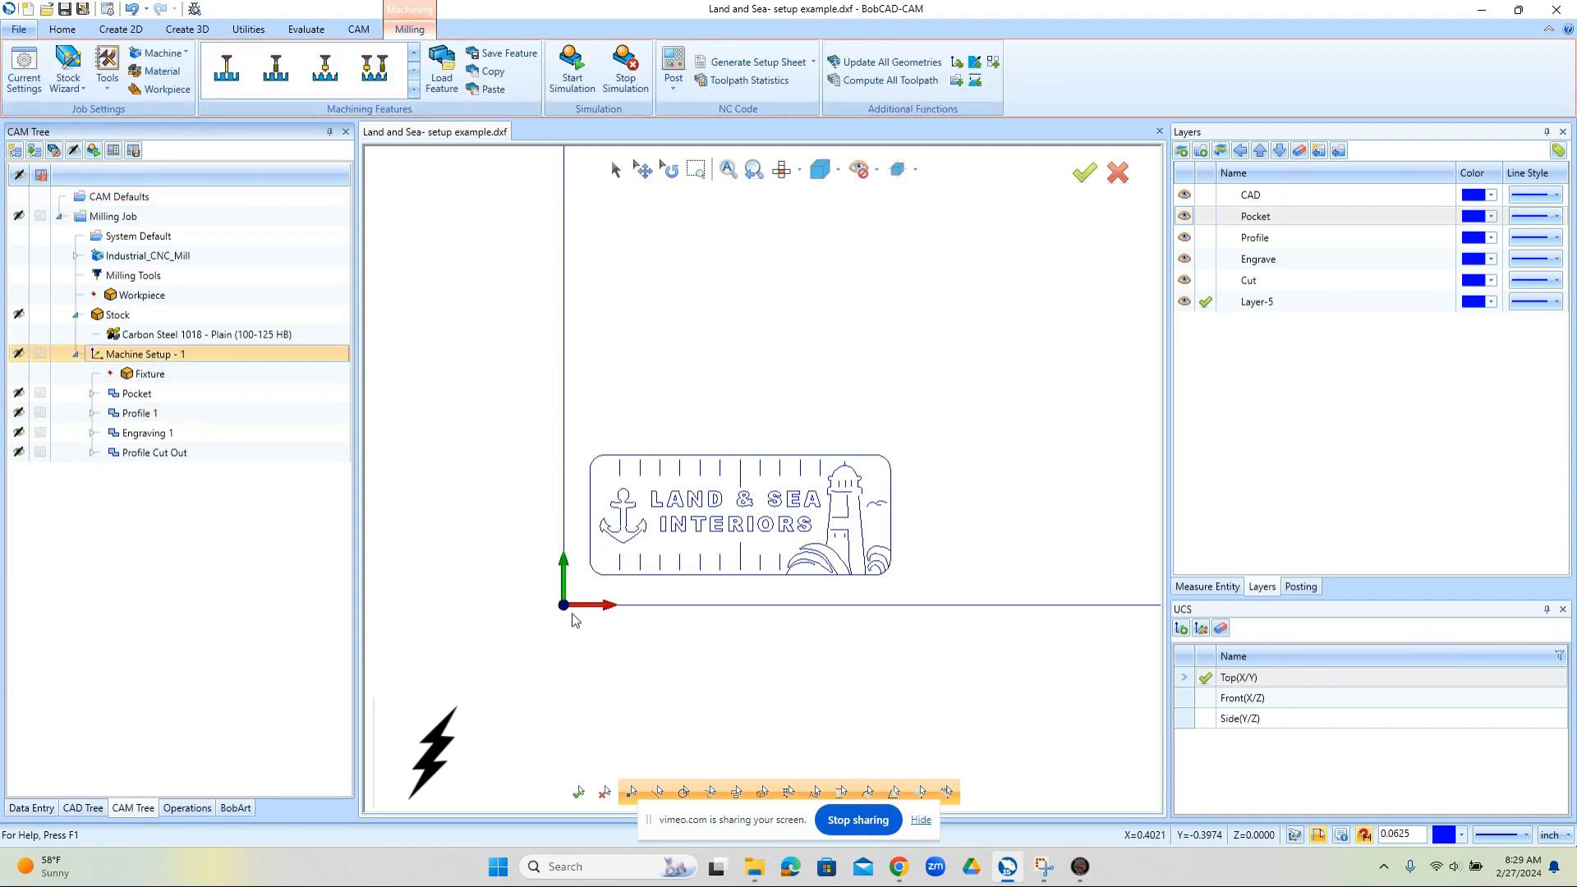
{"action": "scroll", "coordinate": [571, 623], "scroll_direction": "down", "scroll_amount": 3}
{"action": "left_click", "coordinate": [117, 315]}
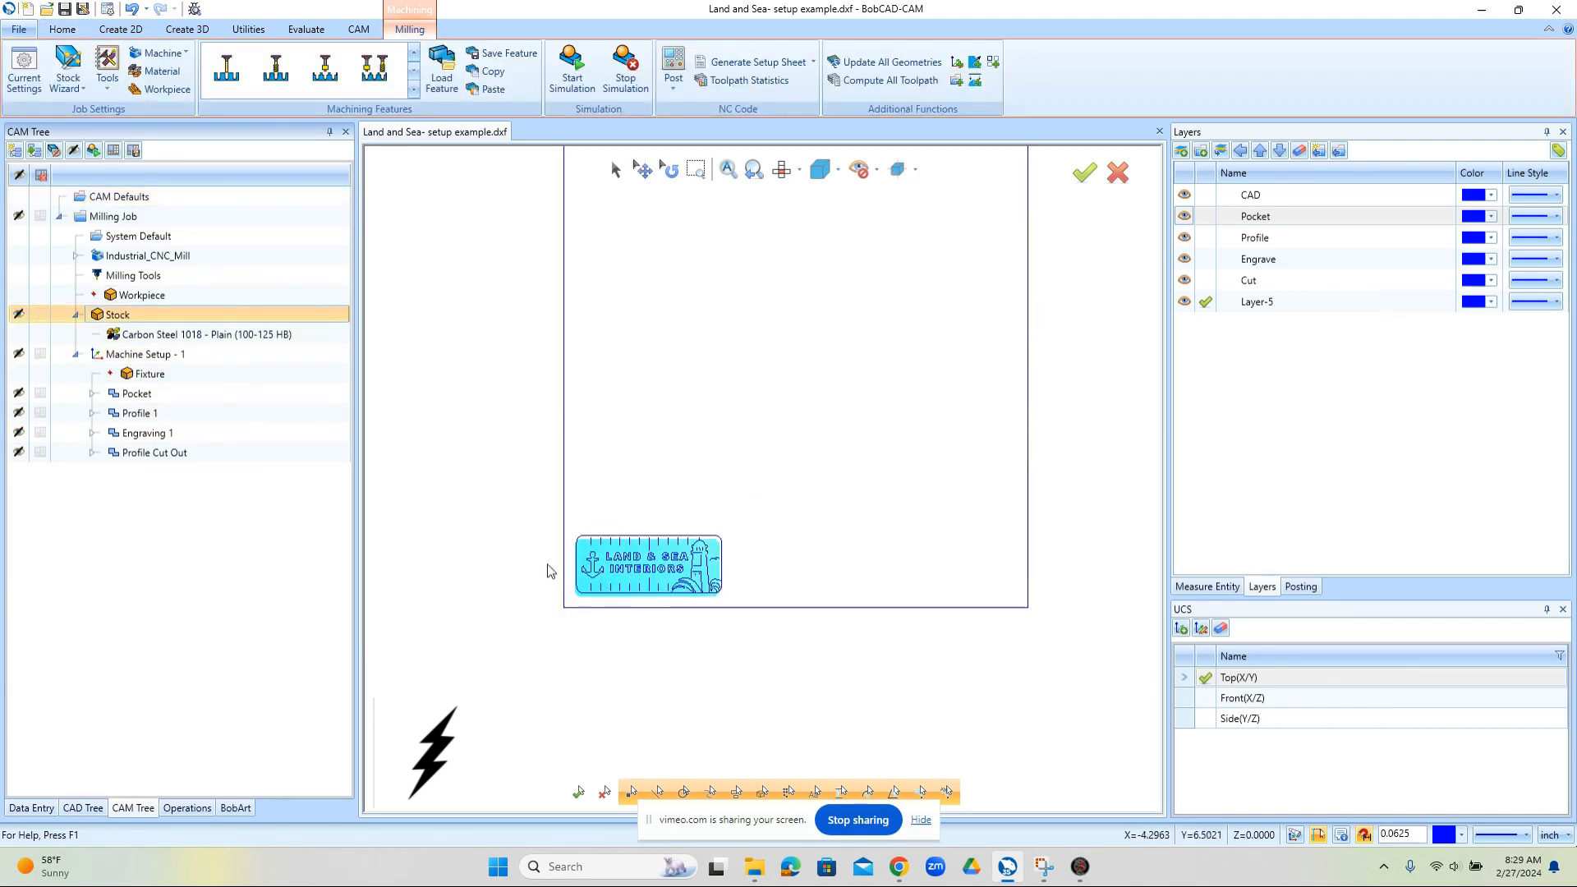
{"action": "scroll", "coordinate": [657, 622], "scroll_direction": "down", "scroll_amount": 2}
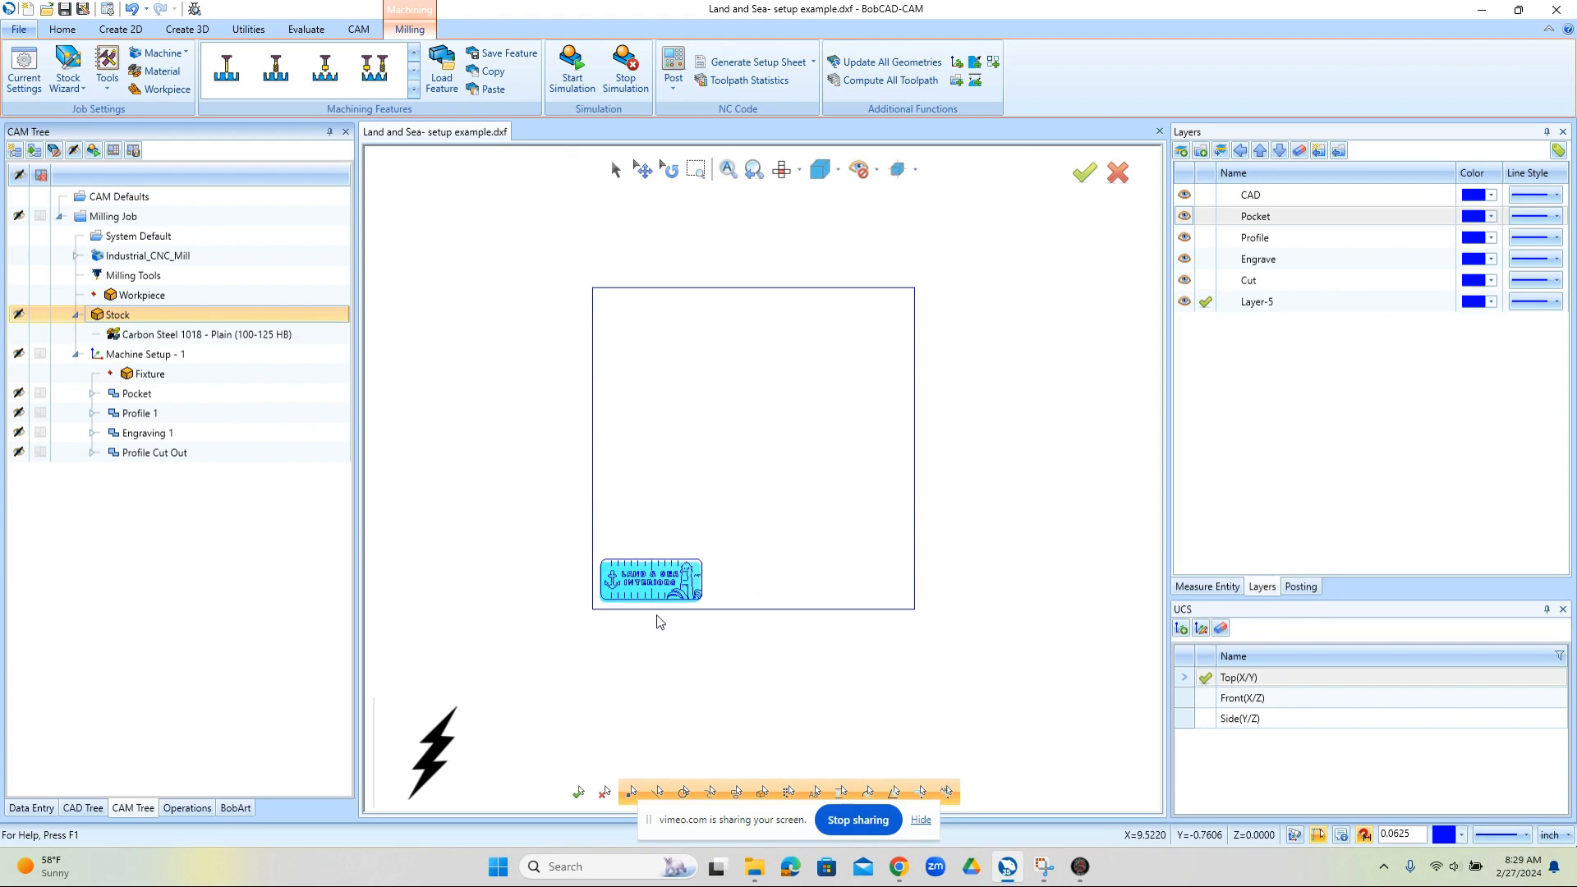
{"action": "right_click", "coordinate": [136, 317]}
{"action": "left_click", "coordinate": [179, 324]}
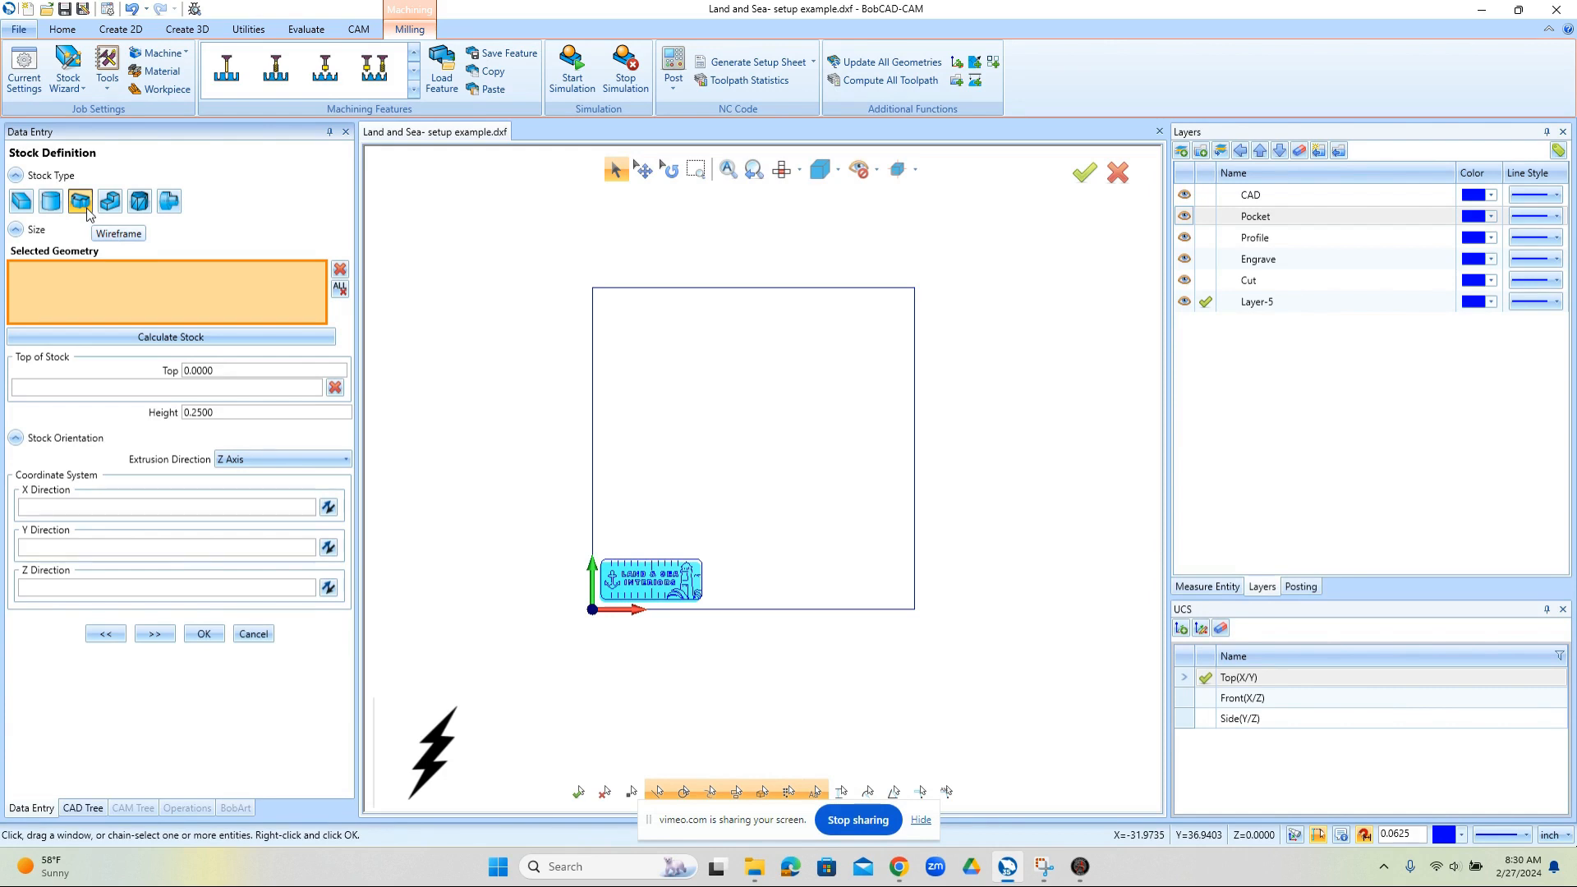
{"action": "left_click", "coordinate": [594, 364]}
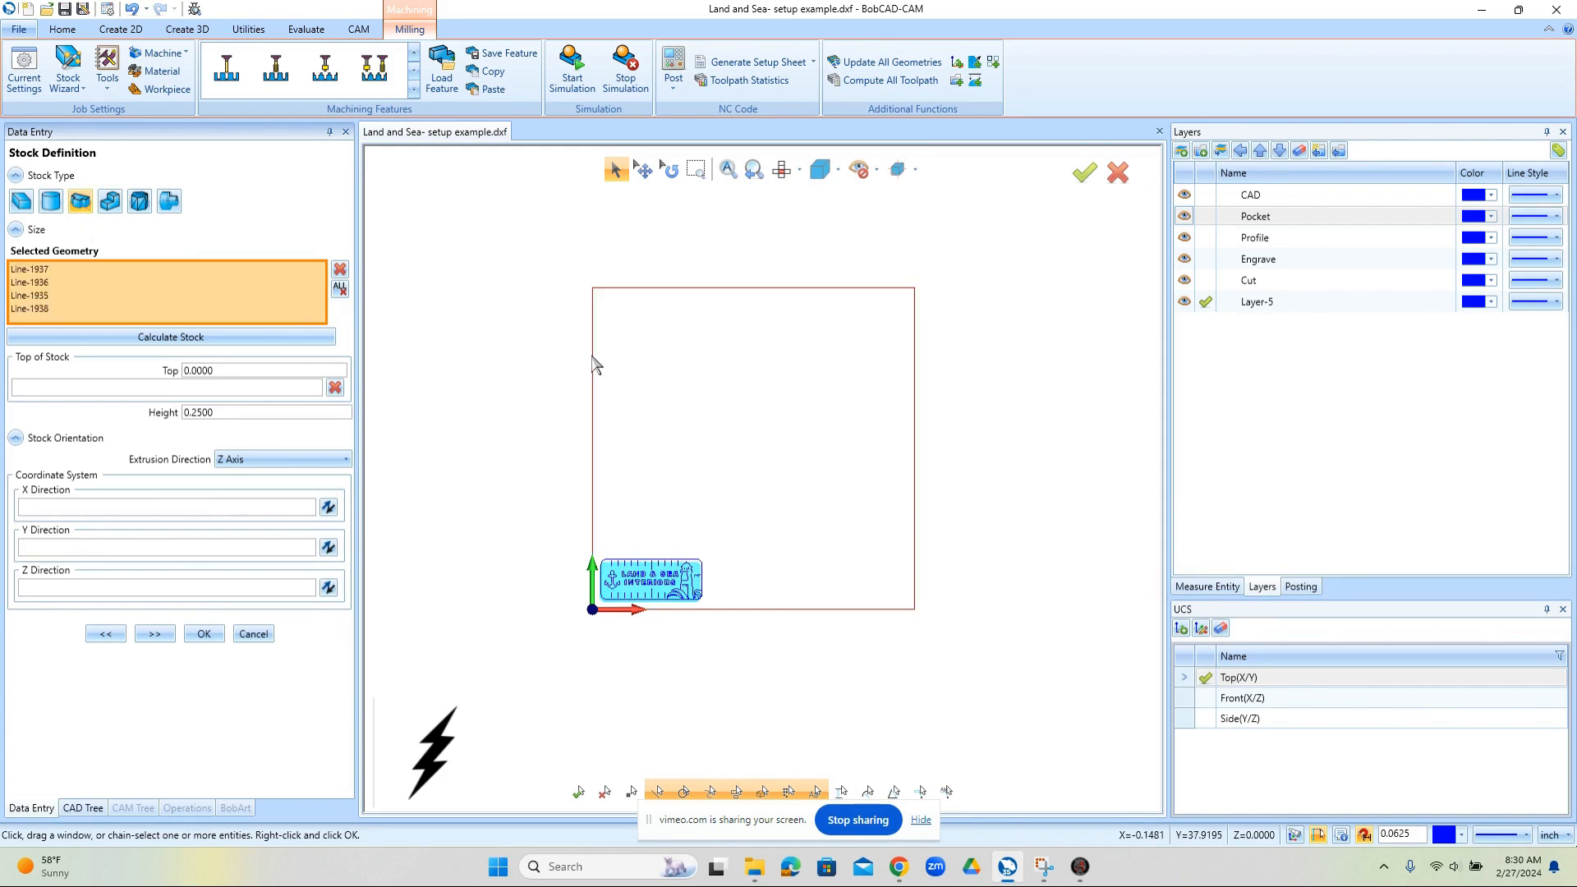
Step: Calculate the stock from the selected square and accept the stock definition
{"action": "left_click", "coordinate": [201, 340]}
{"action": "left_click", "coordinate": [231, 413]}
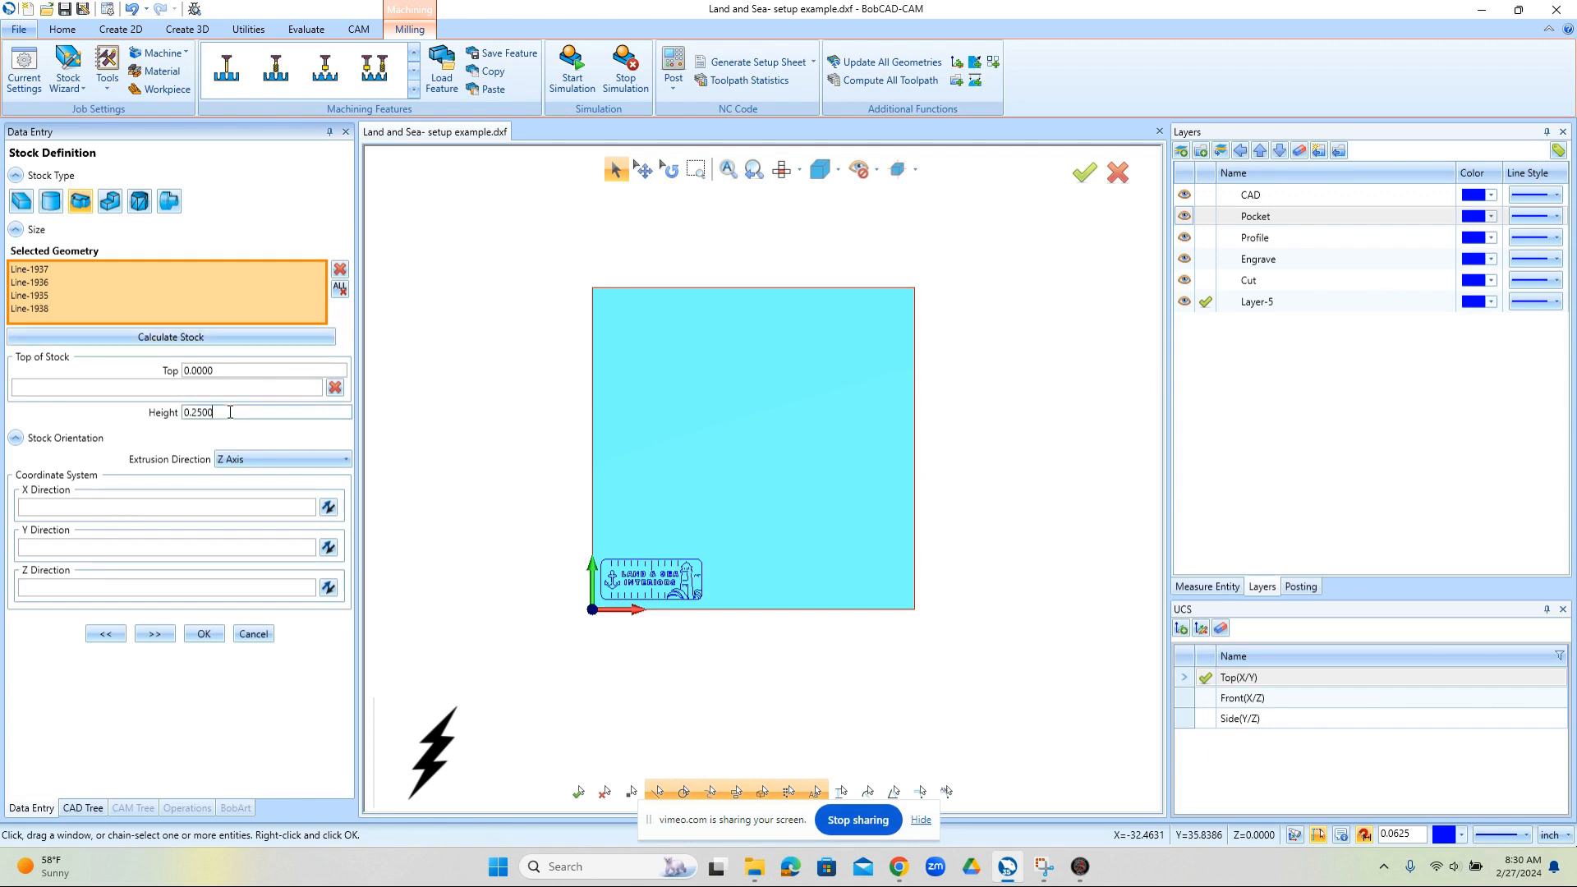
{"action": "left_click_drag", "start_coordinate": [230, 412], "coordinate": [183, 415]}
{"action": "left_click", "coordinate": [208, 642]}
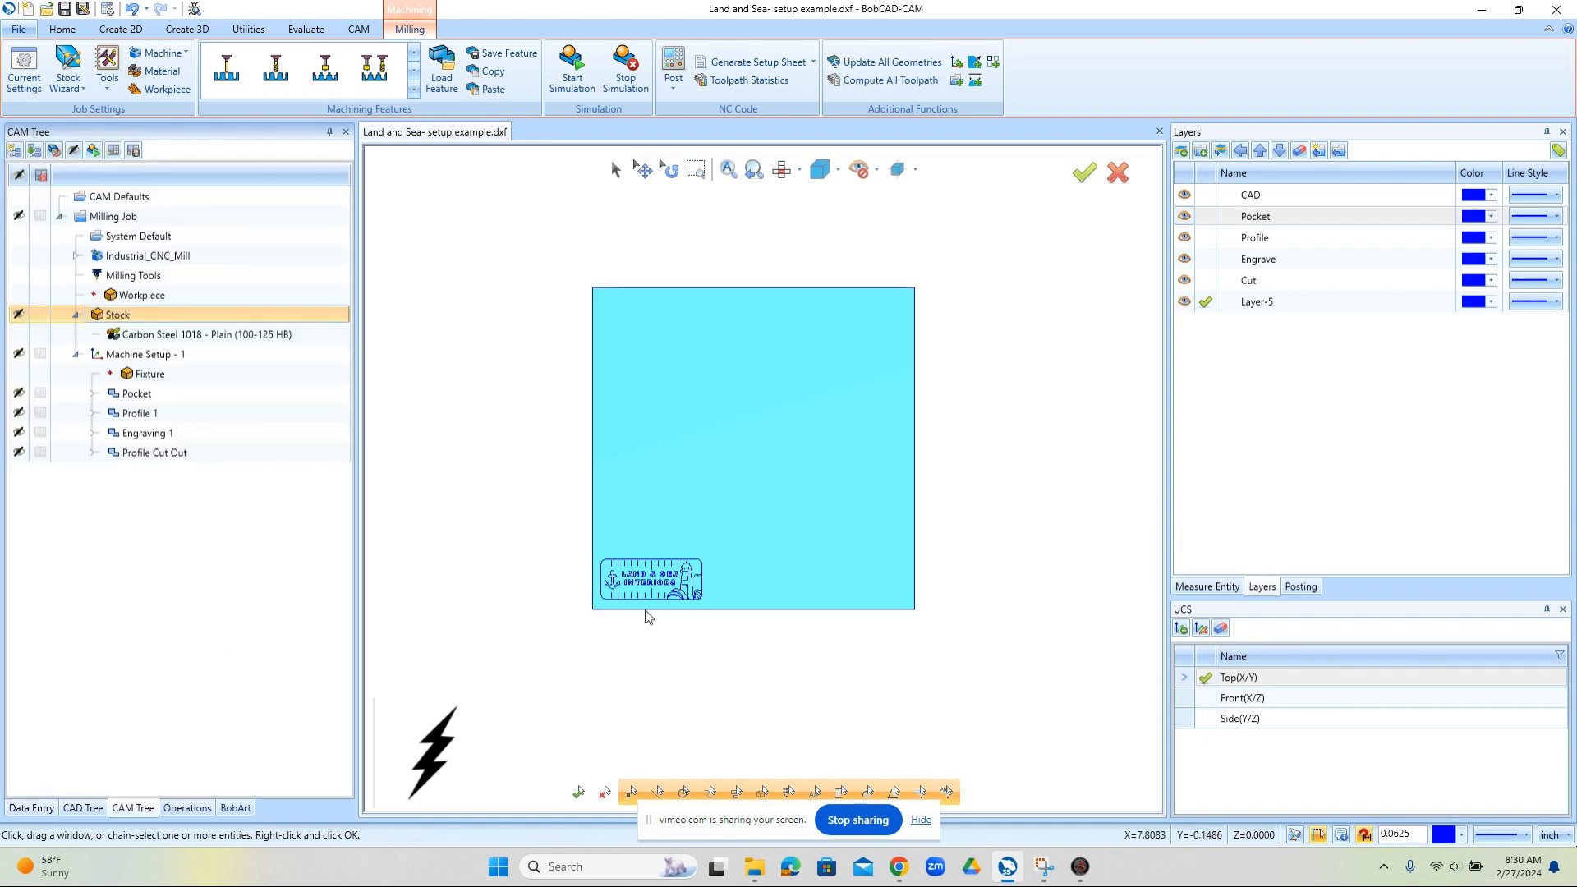
Step: Check the Machine Setup - 1 origin and start reselecting the Pocket feature's geometry
{"action": "scroll", "coordinate": [645, 618], "scroll_direction": "up", "scroll_amount": 2}
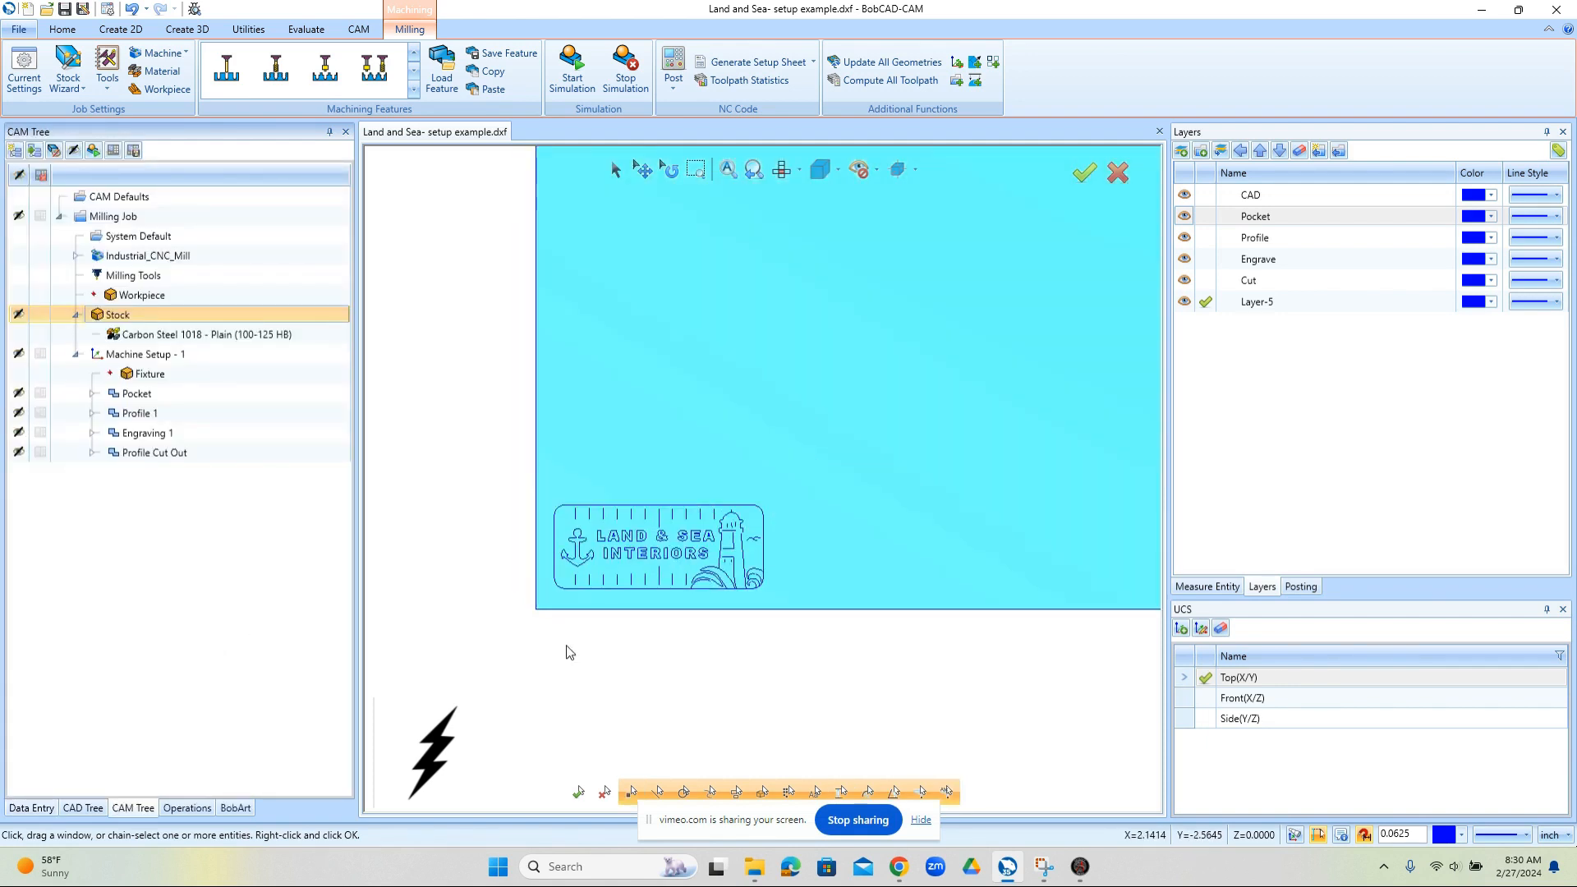
{"action": "left_click", "coordinate": [138, 354]}
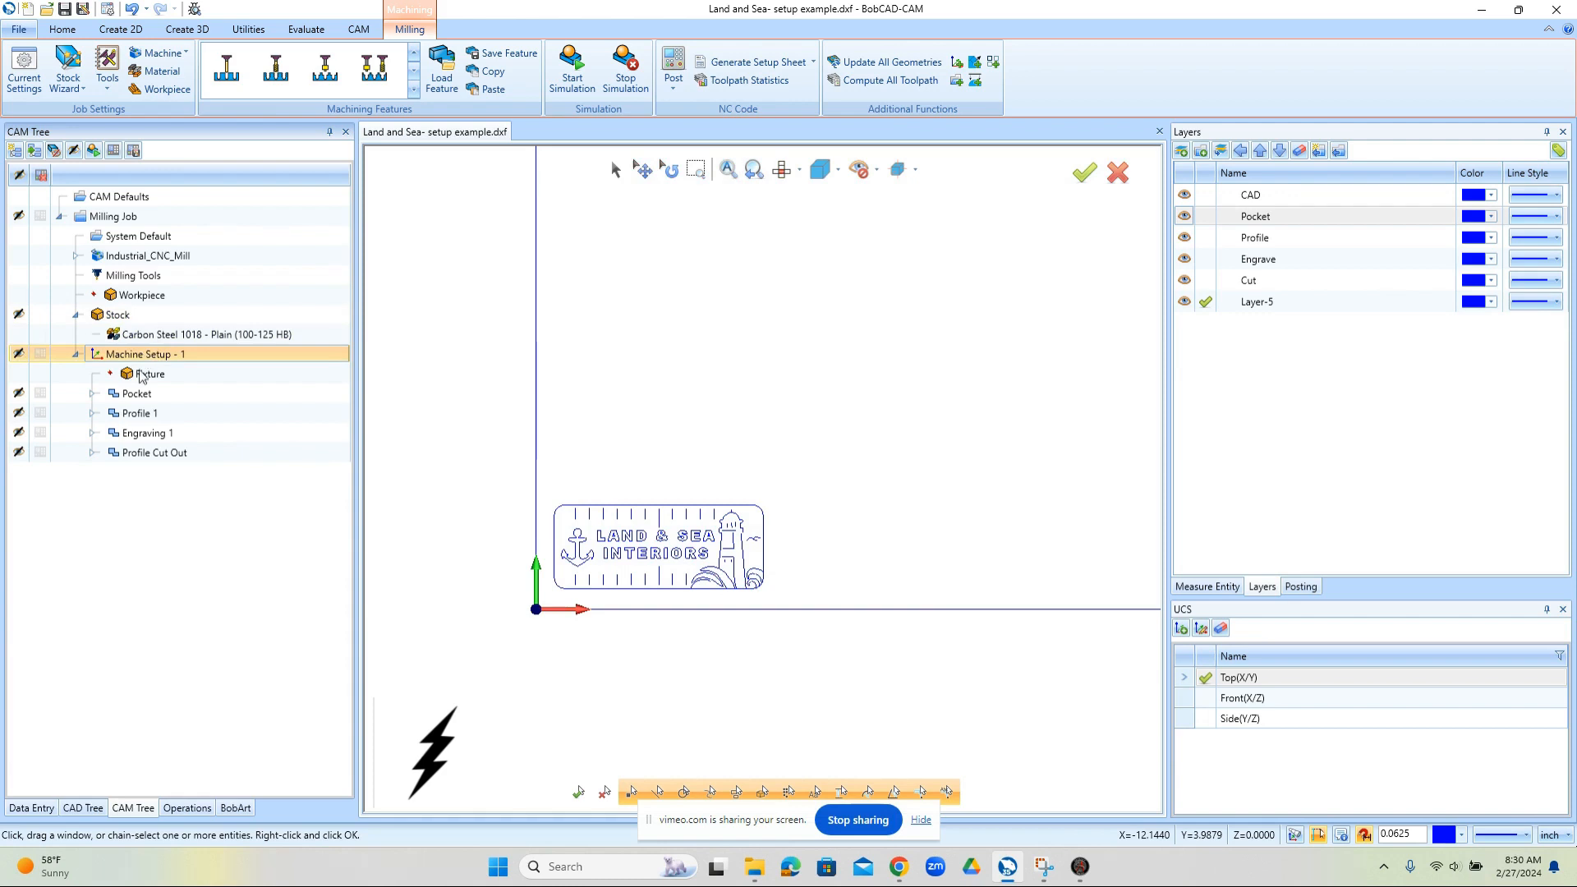
{"action": "left_click", "coordinate": [136, 394]}
{"action": "left_click", "coordinate": [92, 393]}
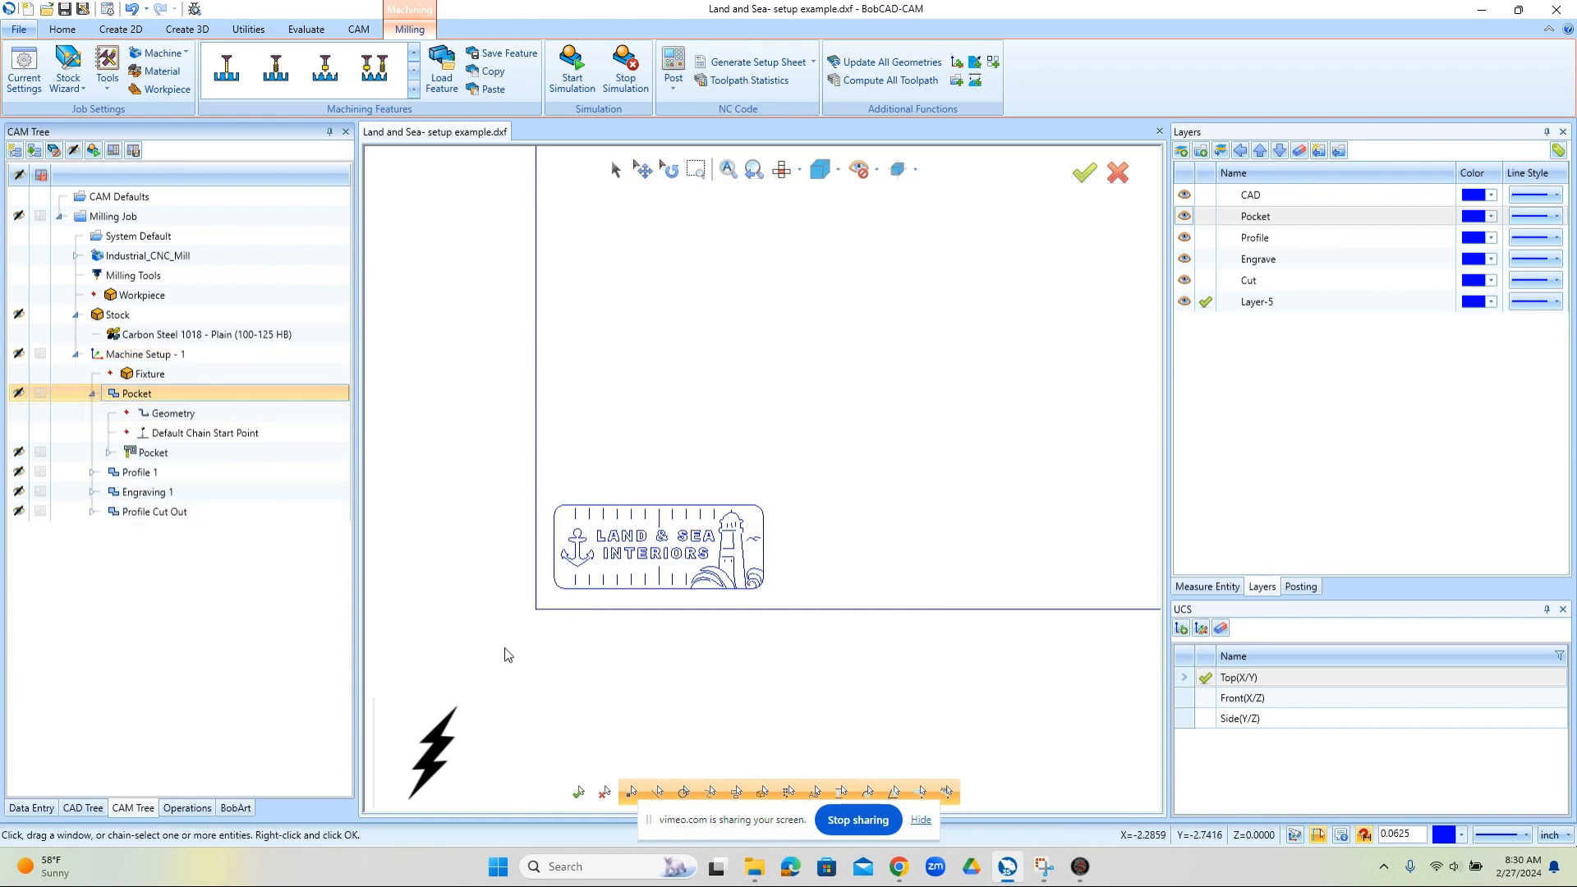
{"action": "scroll", "coordinate": [736, 583], "scroll_direction": "up", "scroll_amount": 1}
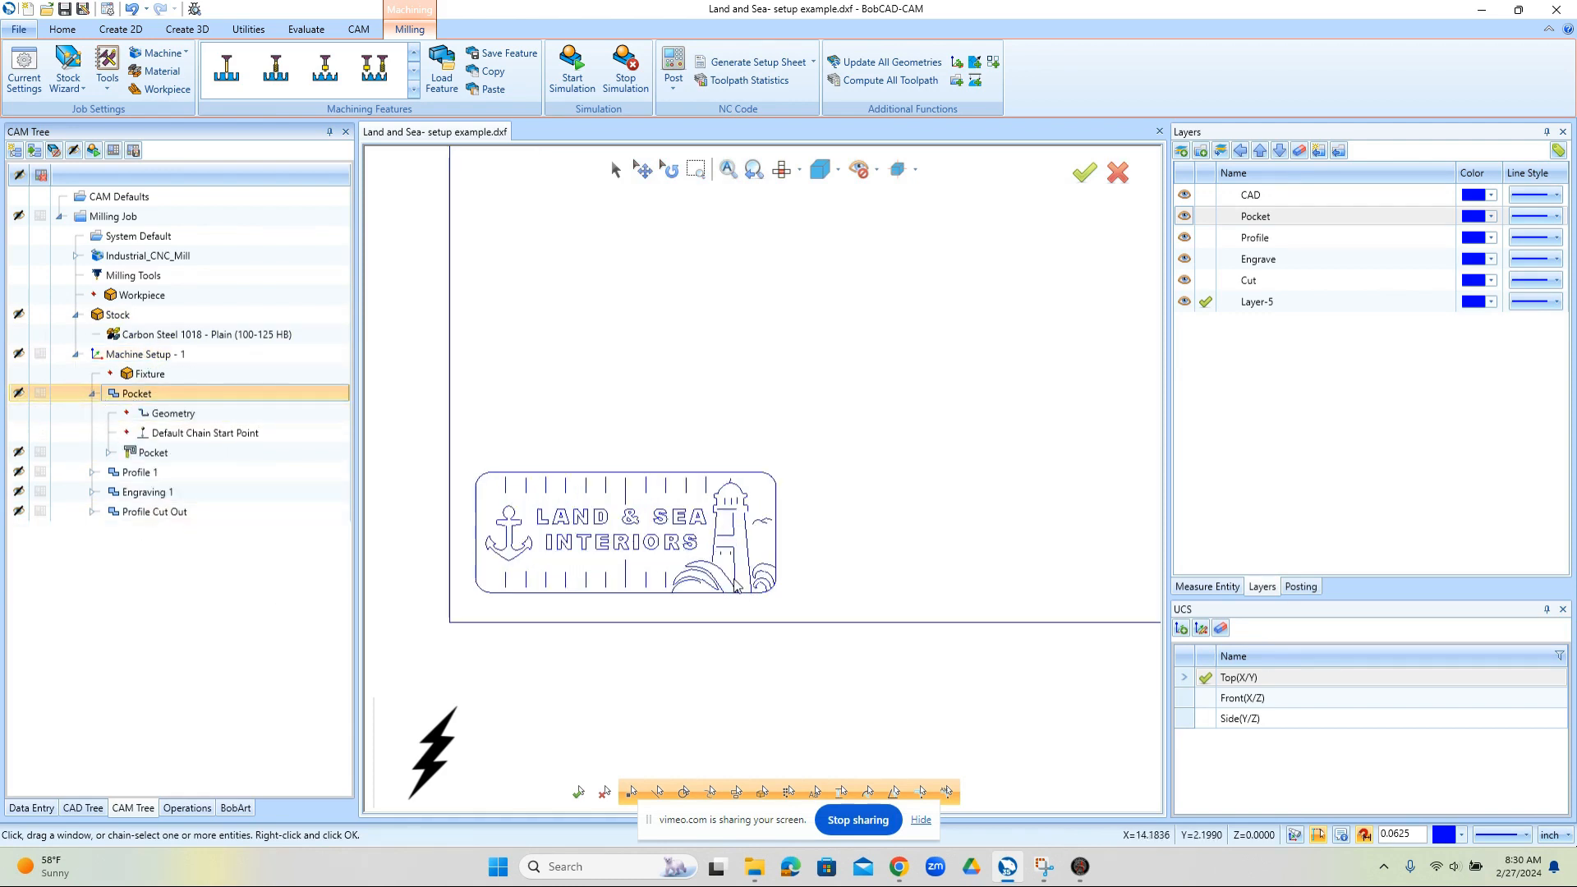
{"action": "right_click", "coordinate": [183, 417]}
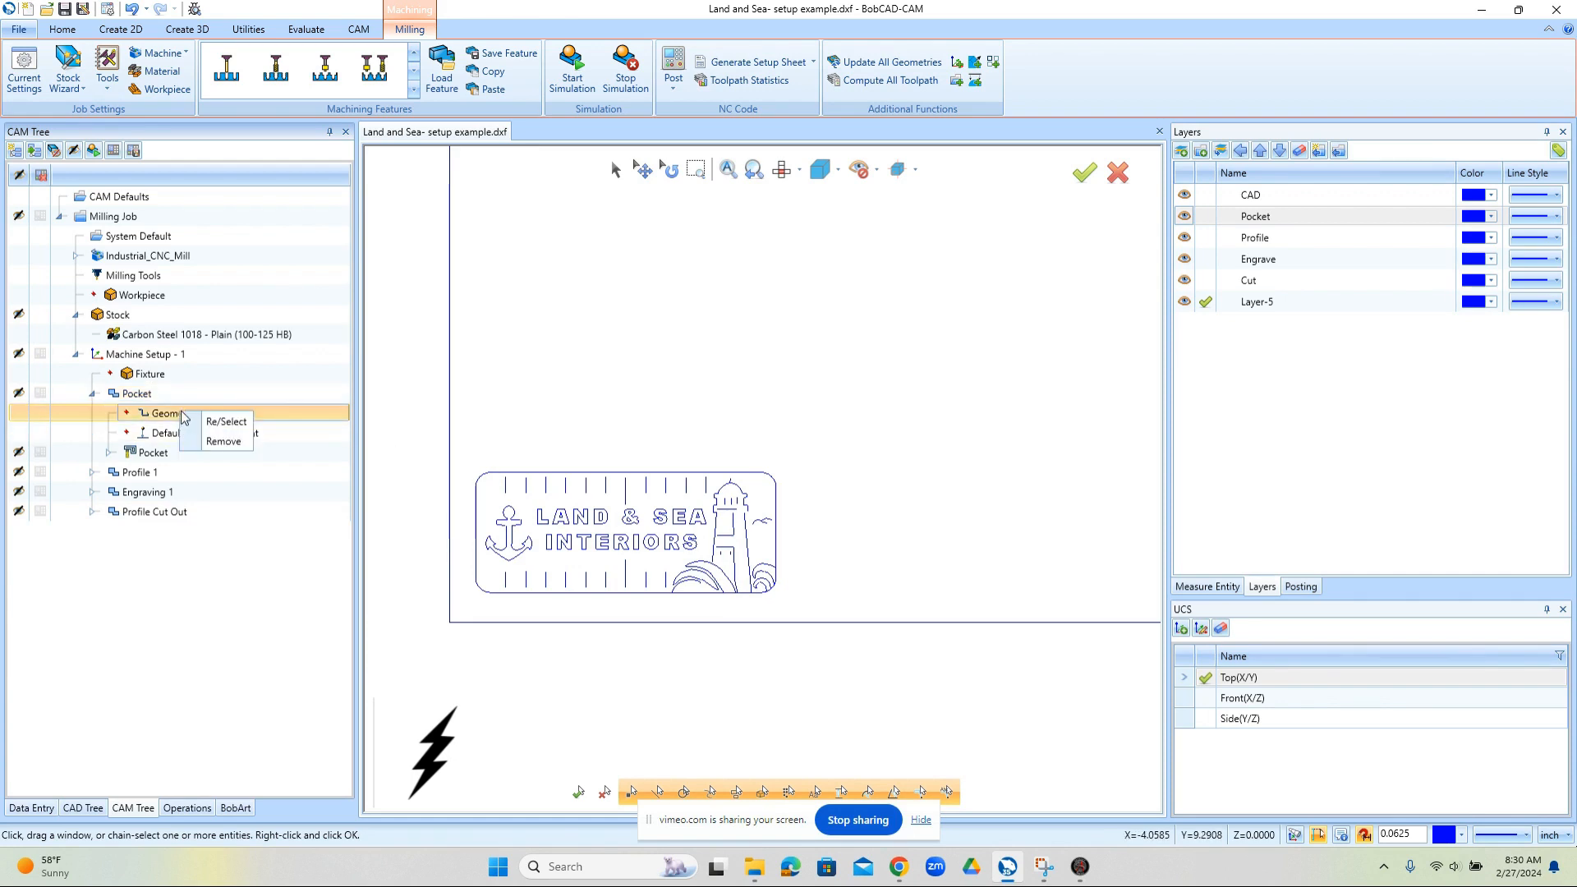
{"action": "left_click", "coordinate": [236, 432]}
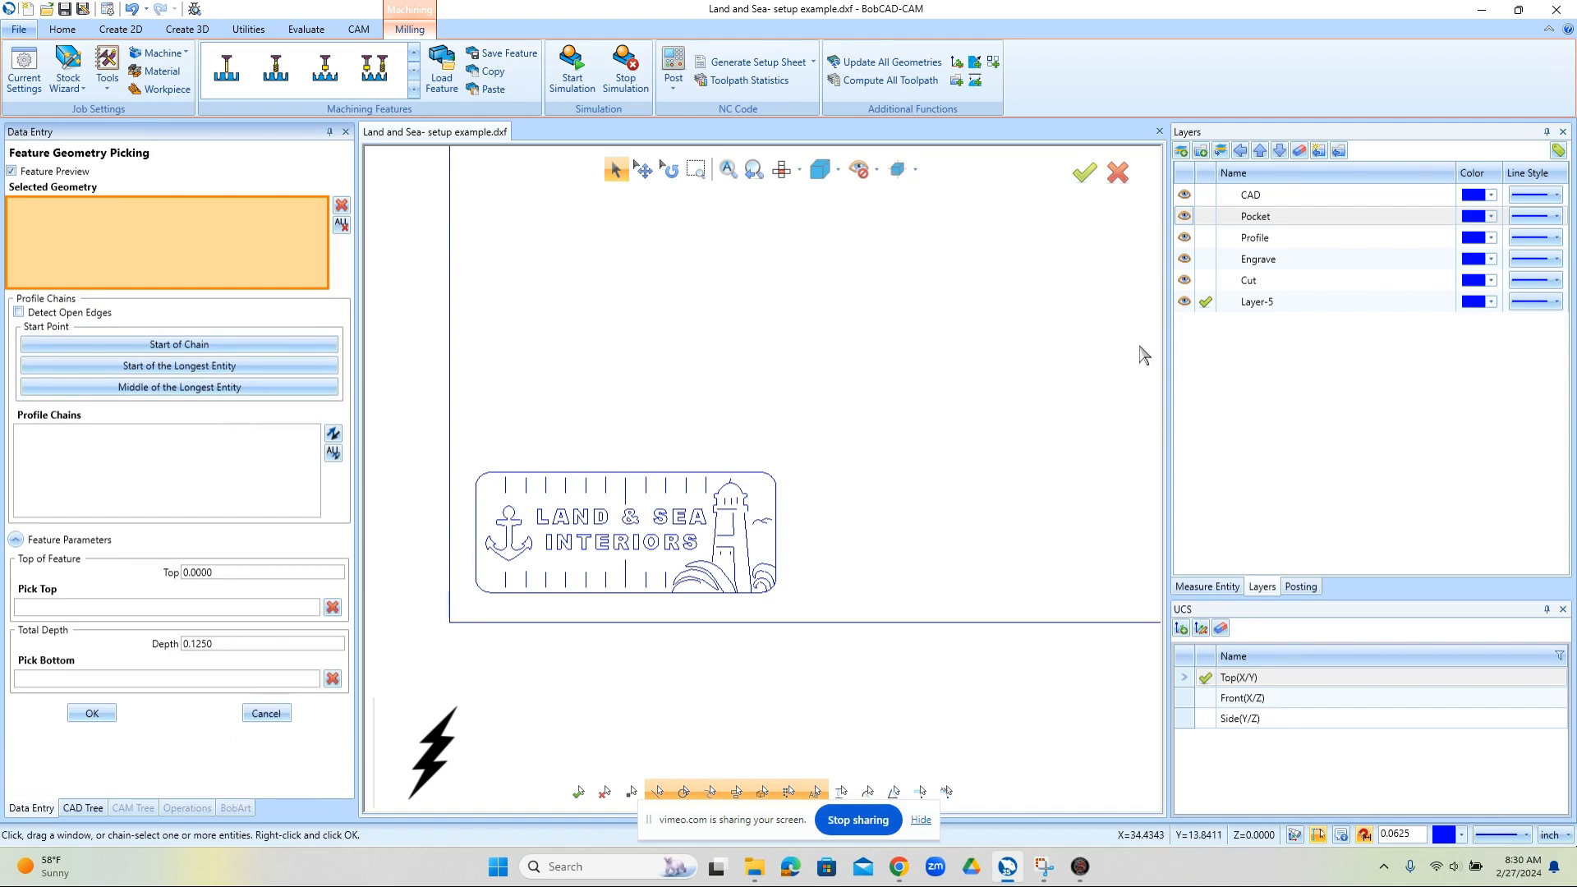
Step: Make CAD the active layer and hide Layer-5, Cut, Engrave and Profile, leaving the Pocket layer shown
{"action": "left_click", "coordinate": [1205, 220]}
{"action": "left_click", "coordinate": [1205, 195]}
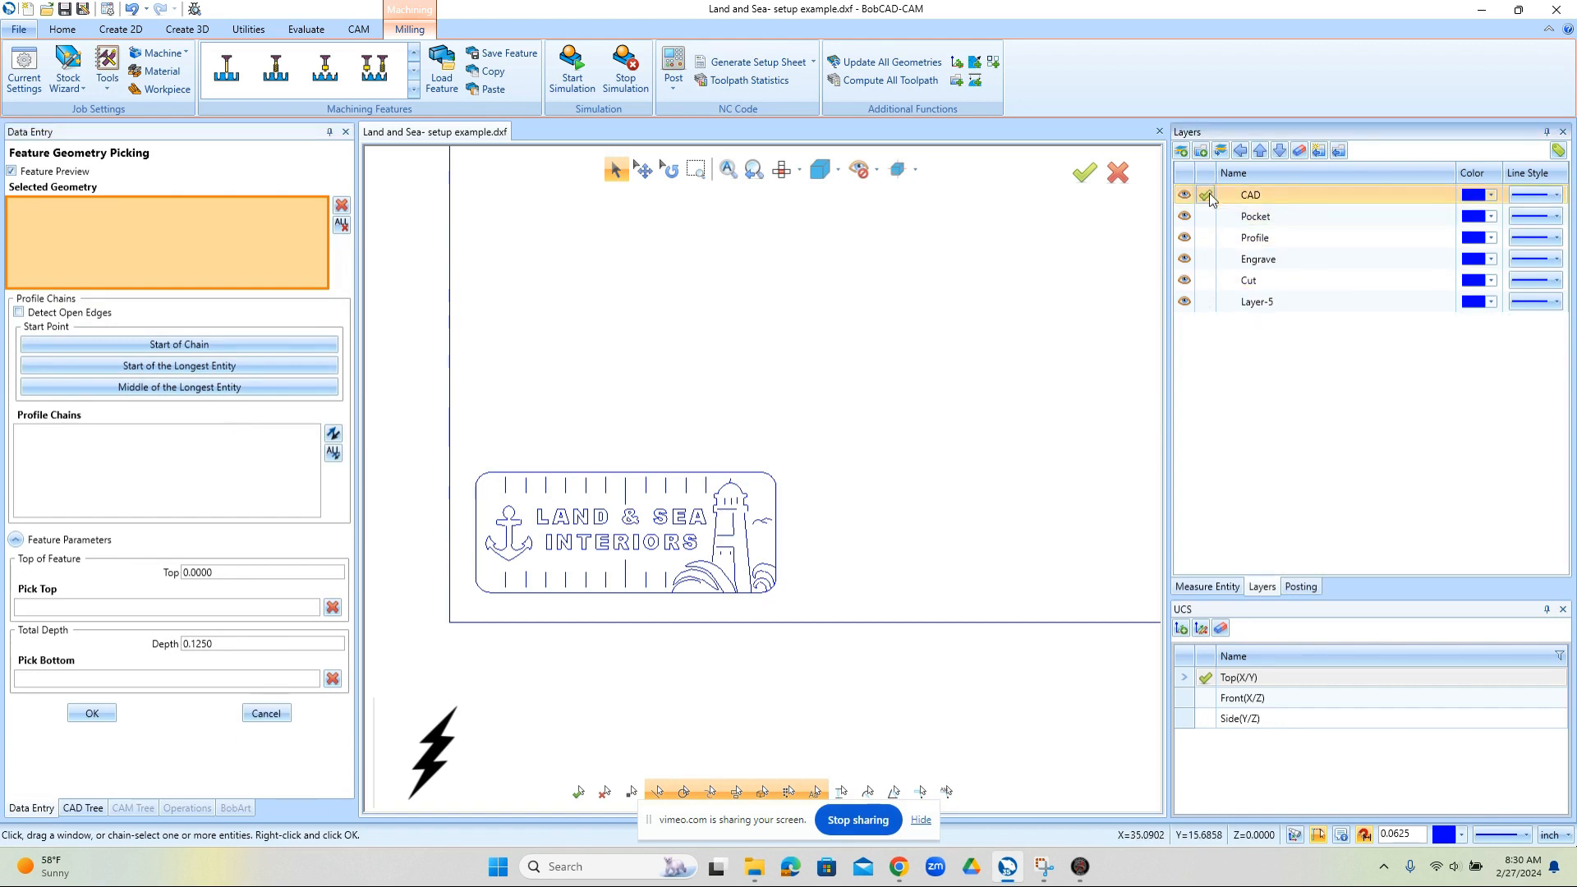
{"action": "left_click", "coordinate": [1184, 302]}
{"action": "left_click", "coordinate": [1183, 280]}
{"action": "left_click", "coordinate": [1183, 259]}
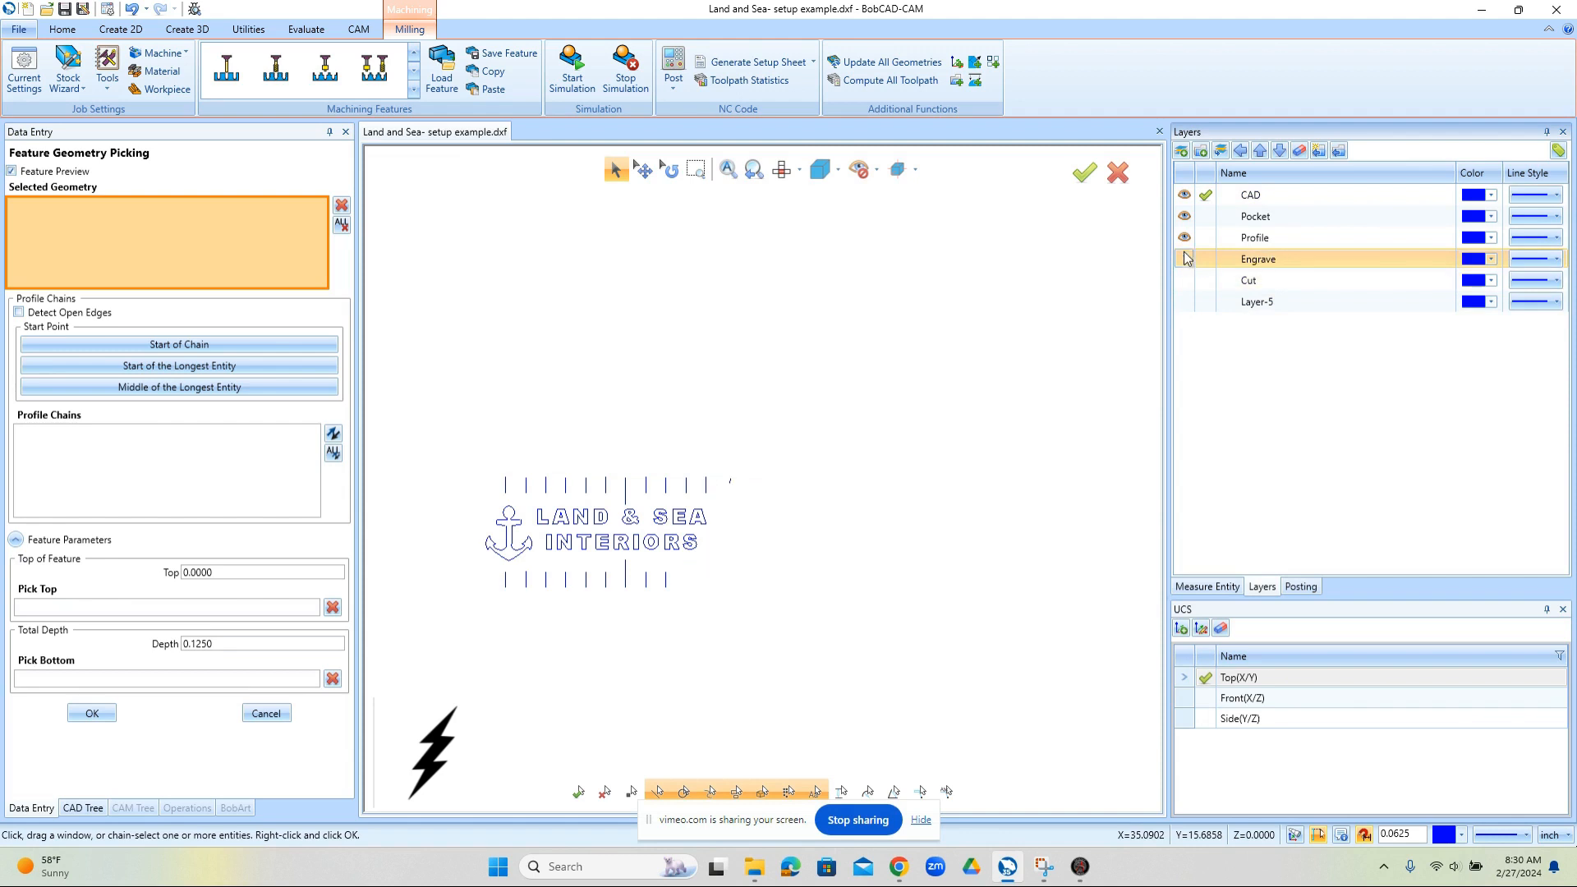
{"action": "left_click", "coordinate": [1183, 238]}
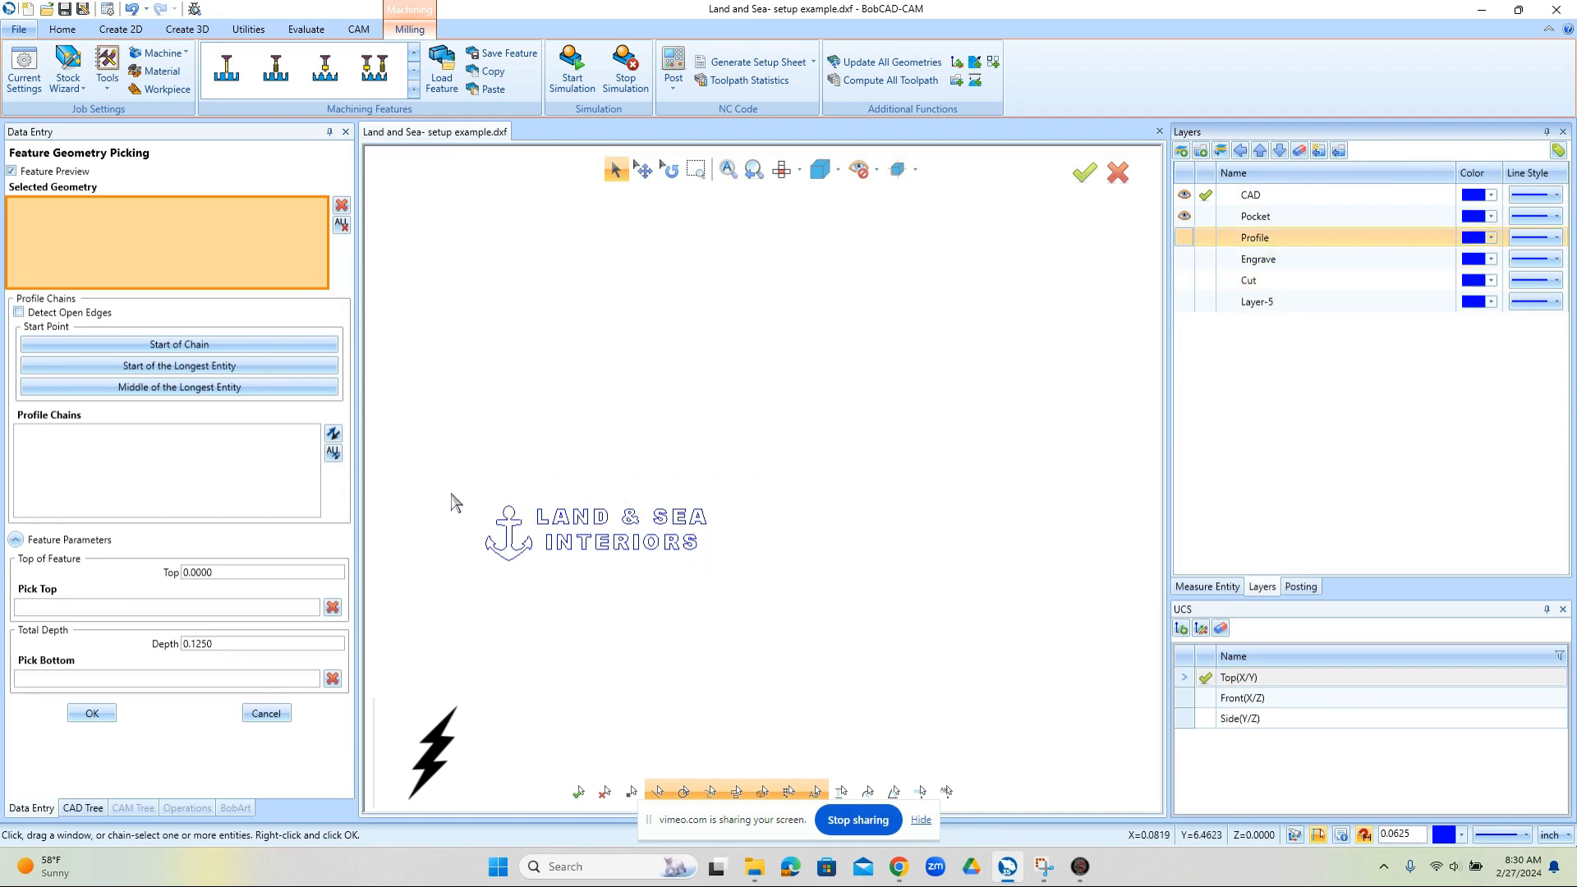
Step: Assign the anchor and all the lettering to the Pocket feature and compute its Pocket toolpath
{"action": "left_click_drag", "start_coordinate": [470, 480], "coordinate": [734, 625]}
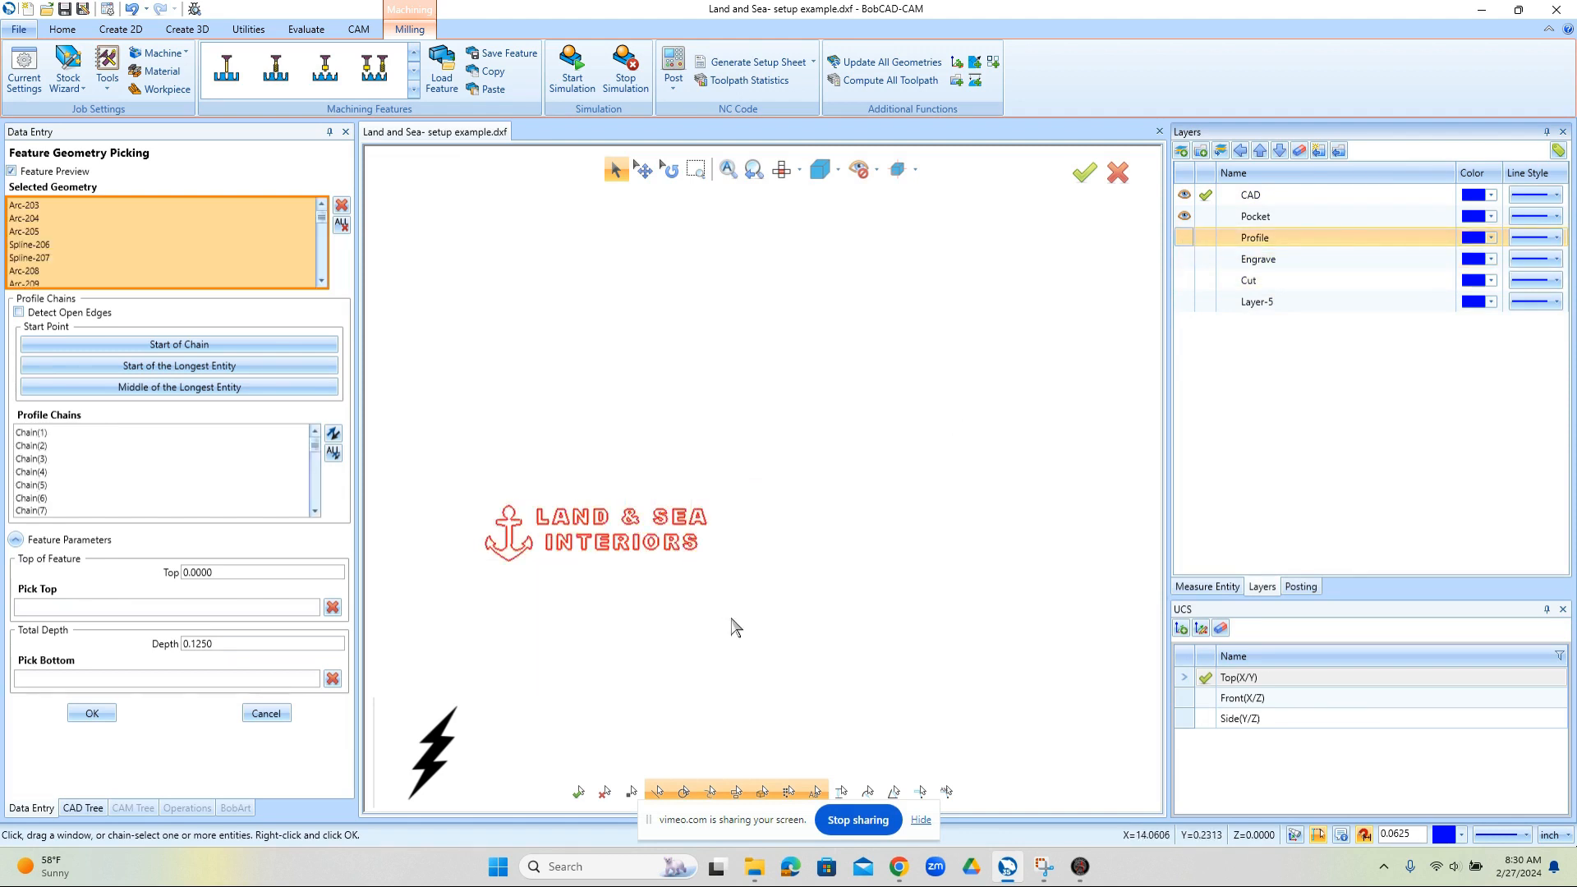
{"action": "left_click", "coordinate": [92, 714]}
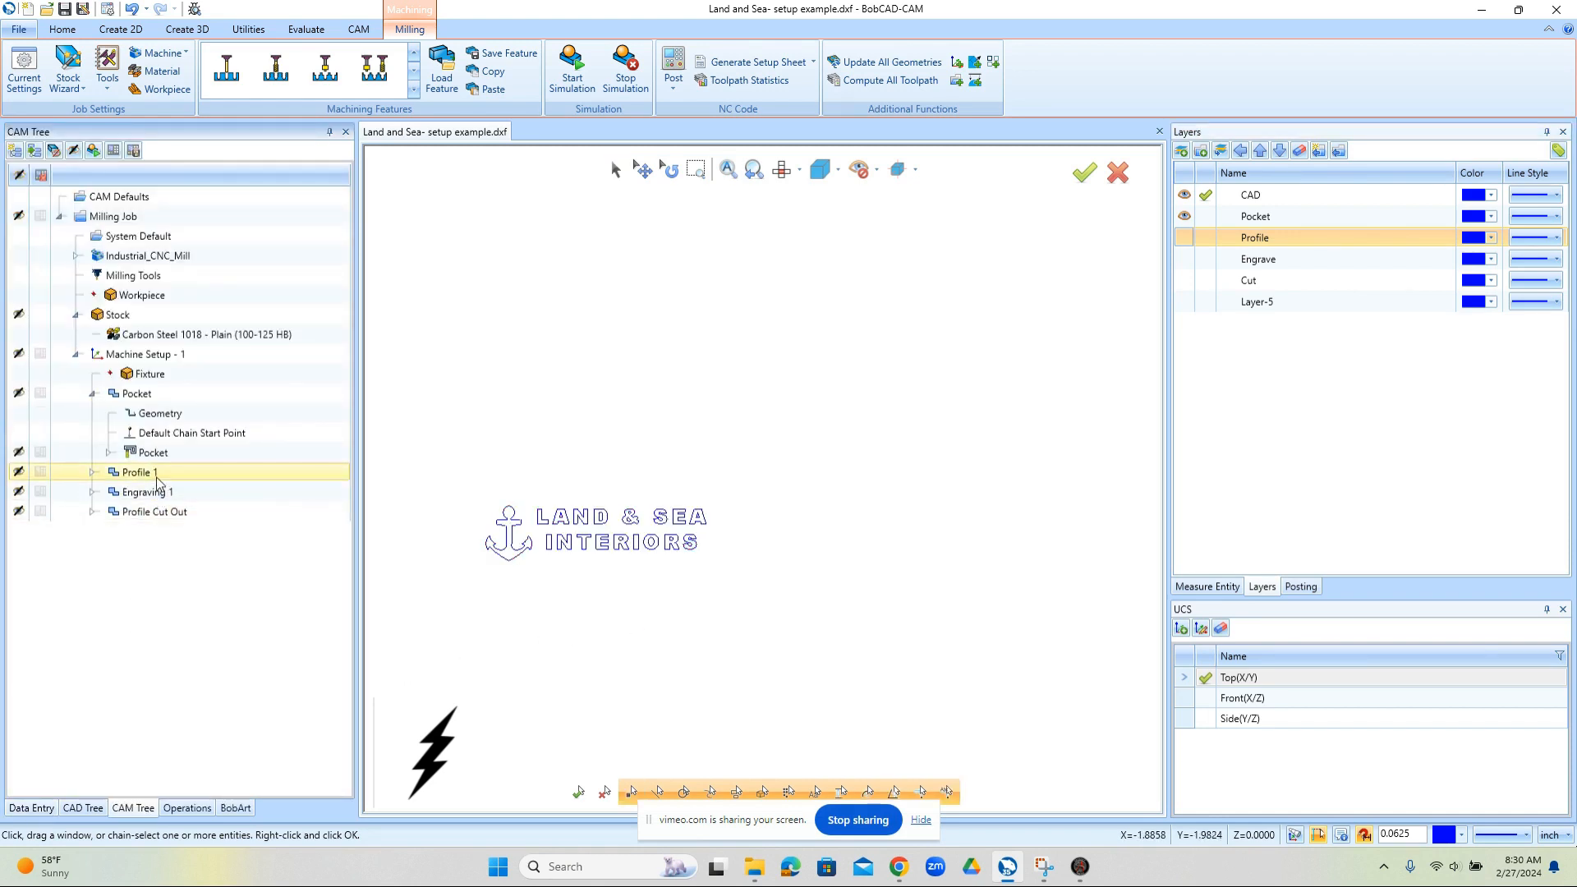
{"action": "right_click", "coordinate": [150, 454]}
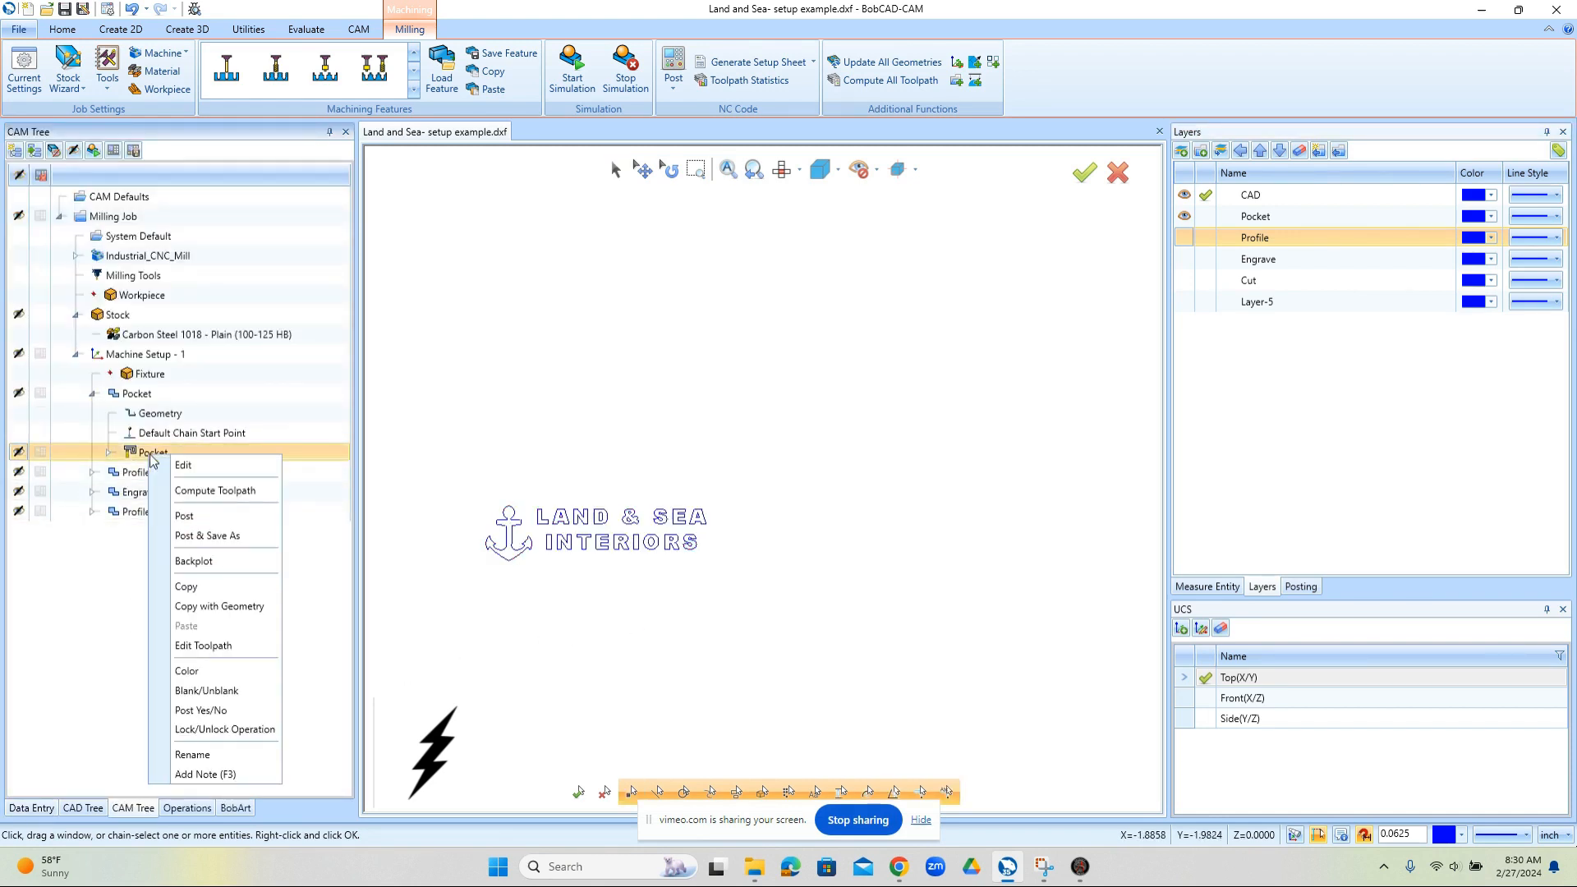
{"action": "left_click", "coordinate": [215, 491]}
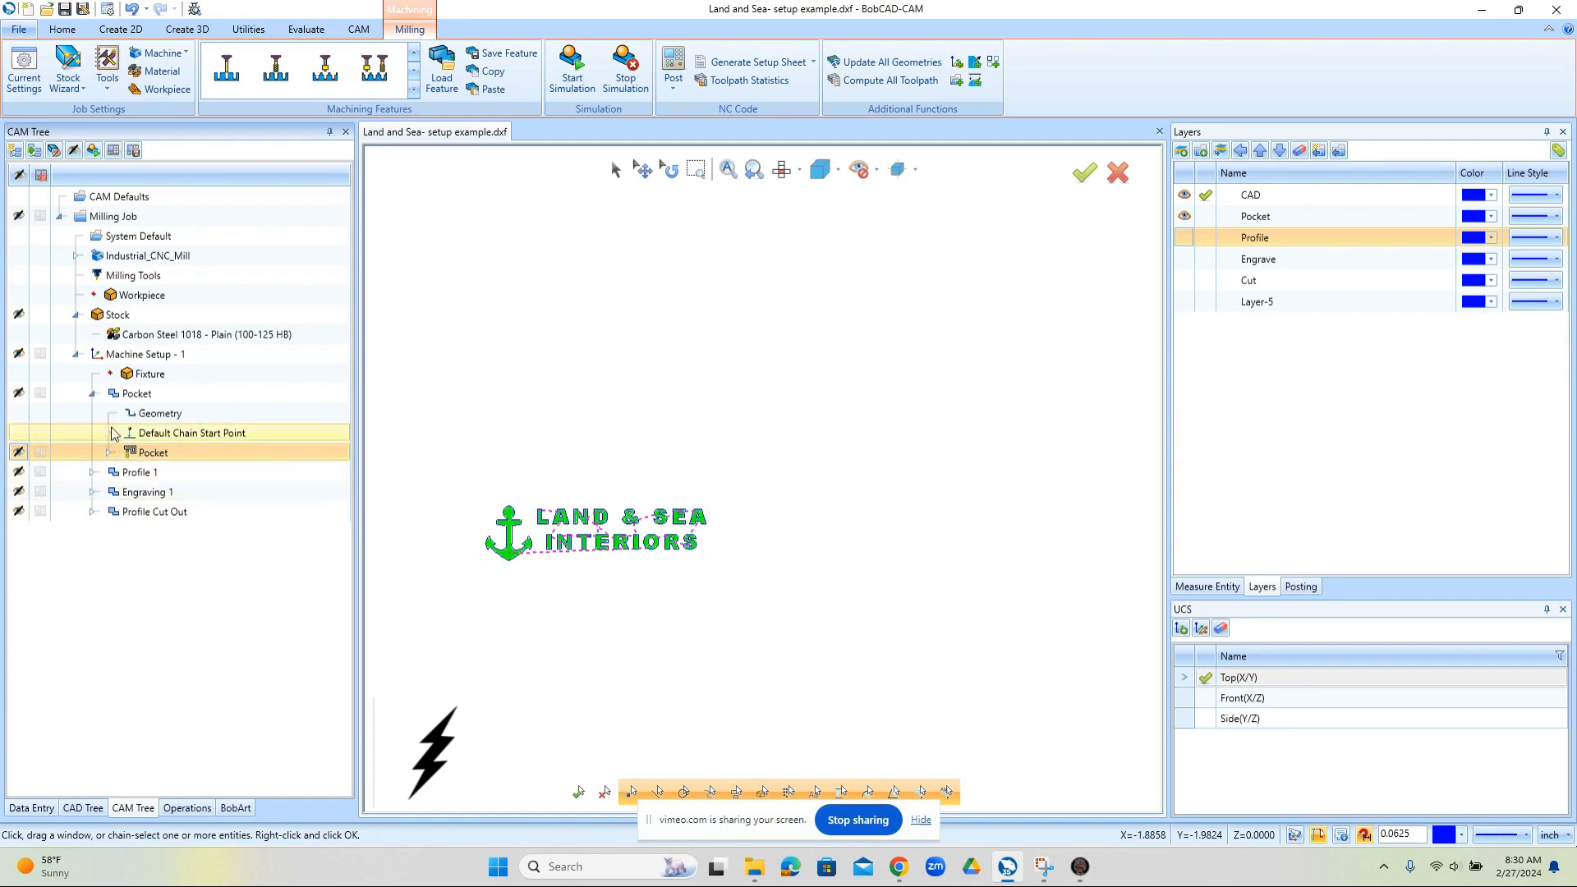
{"action": "left_click", "coordinate": [93, 395]}
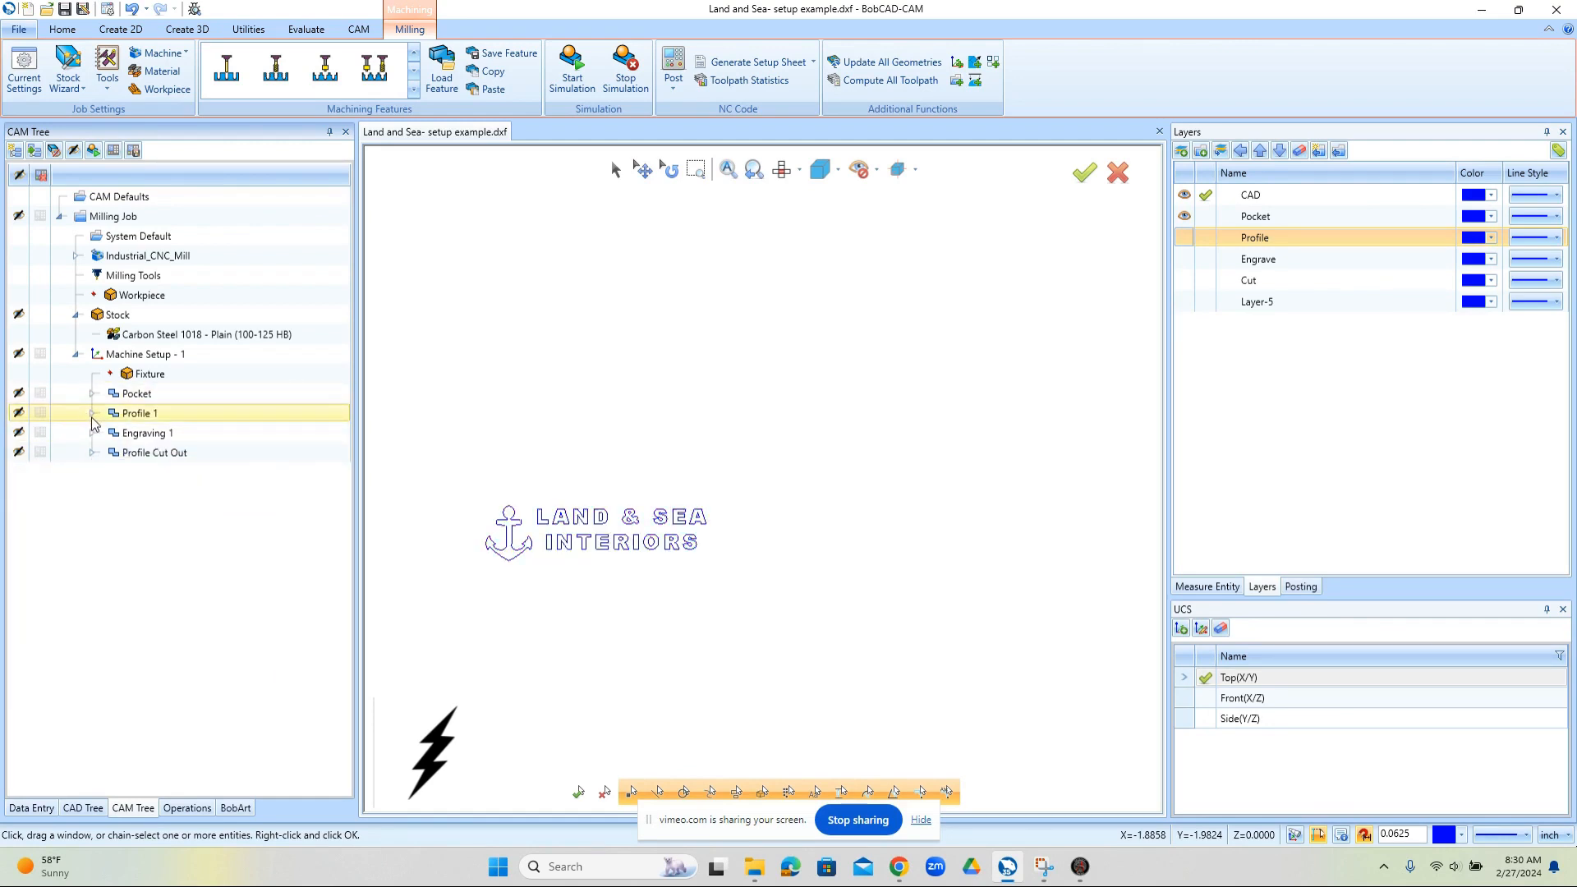
Step: Expand the Profile 1 feature, show the Profile layer and hide the Pocket layer
{"action": "left_click", "coordinate": [92, 413]}
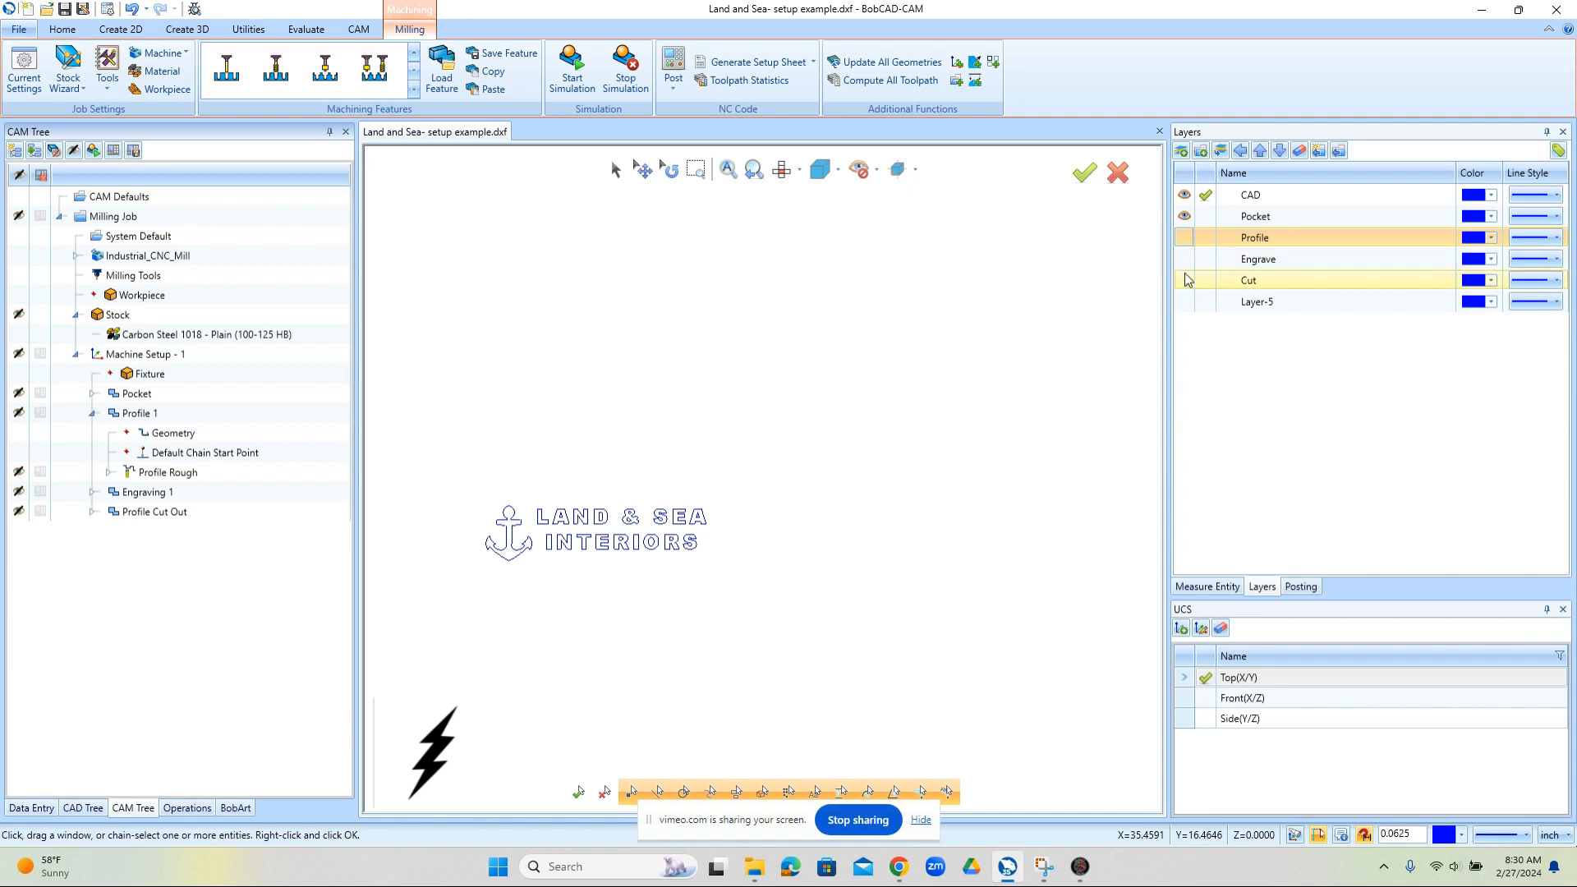
{"action": "left_click", "coordinate": [1184, 238]}
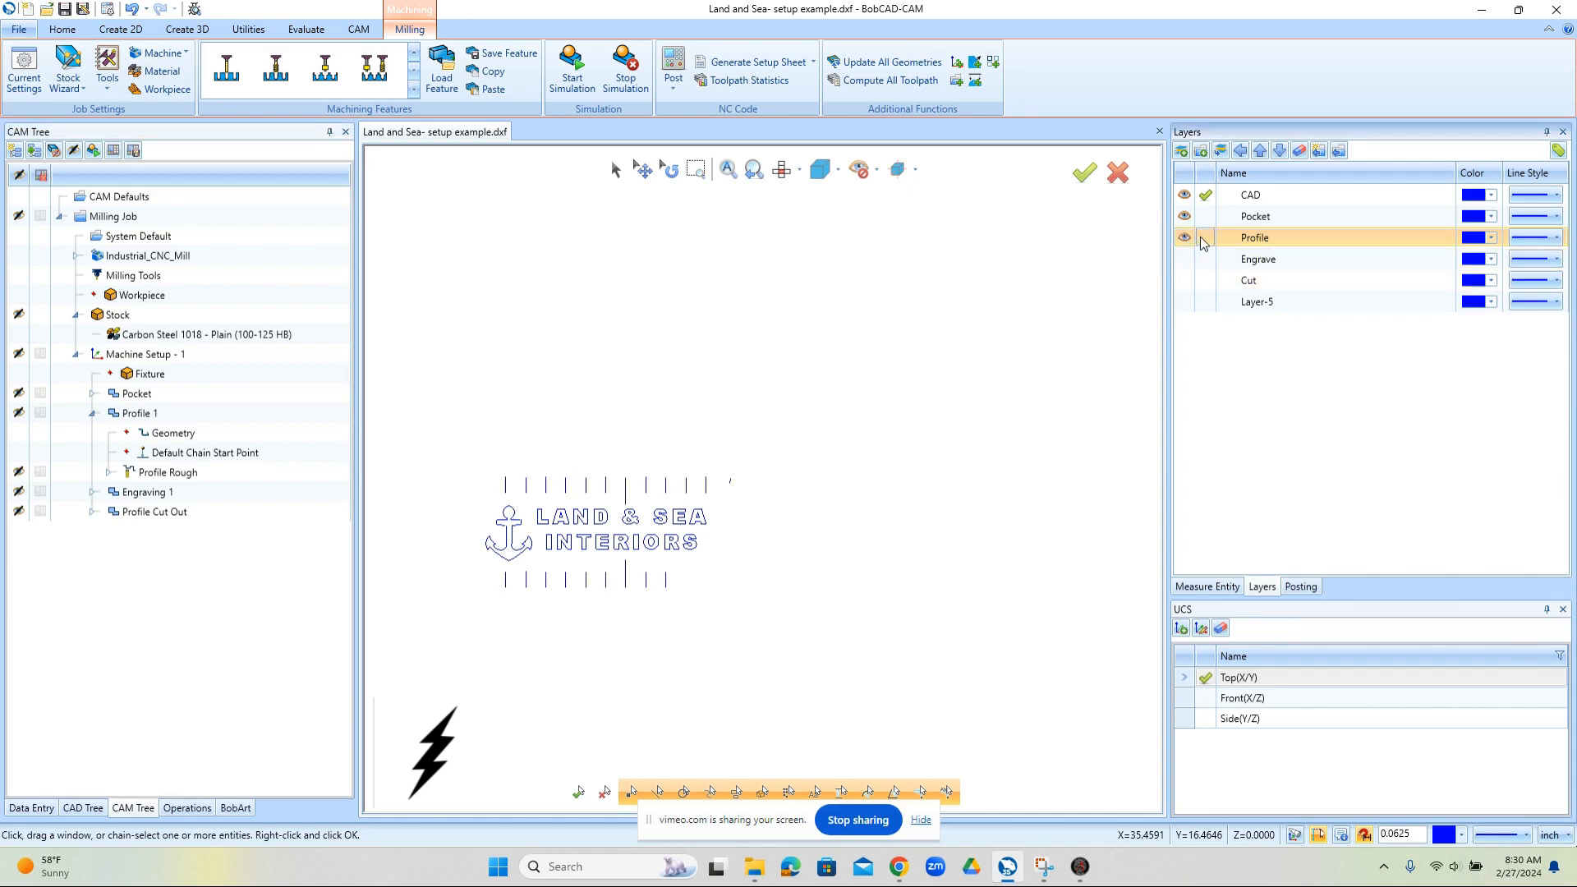
{"action": "left_click", "coordinate": [1184, 216]}
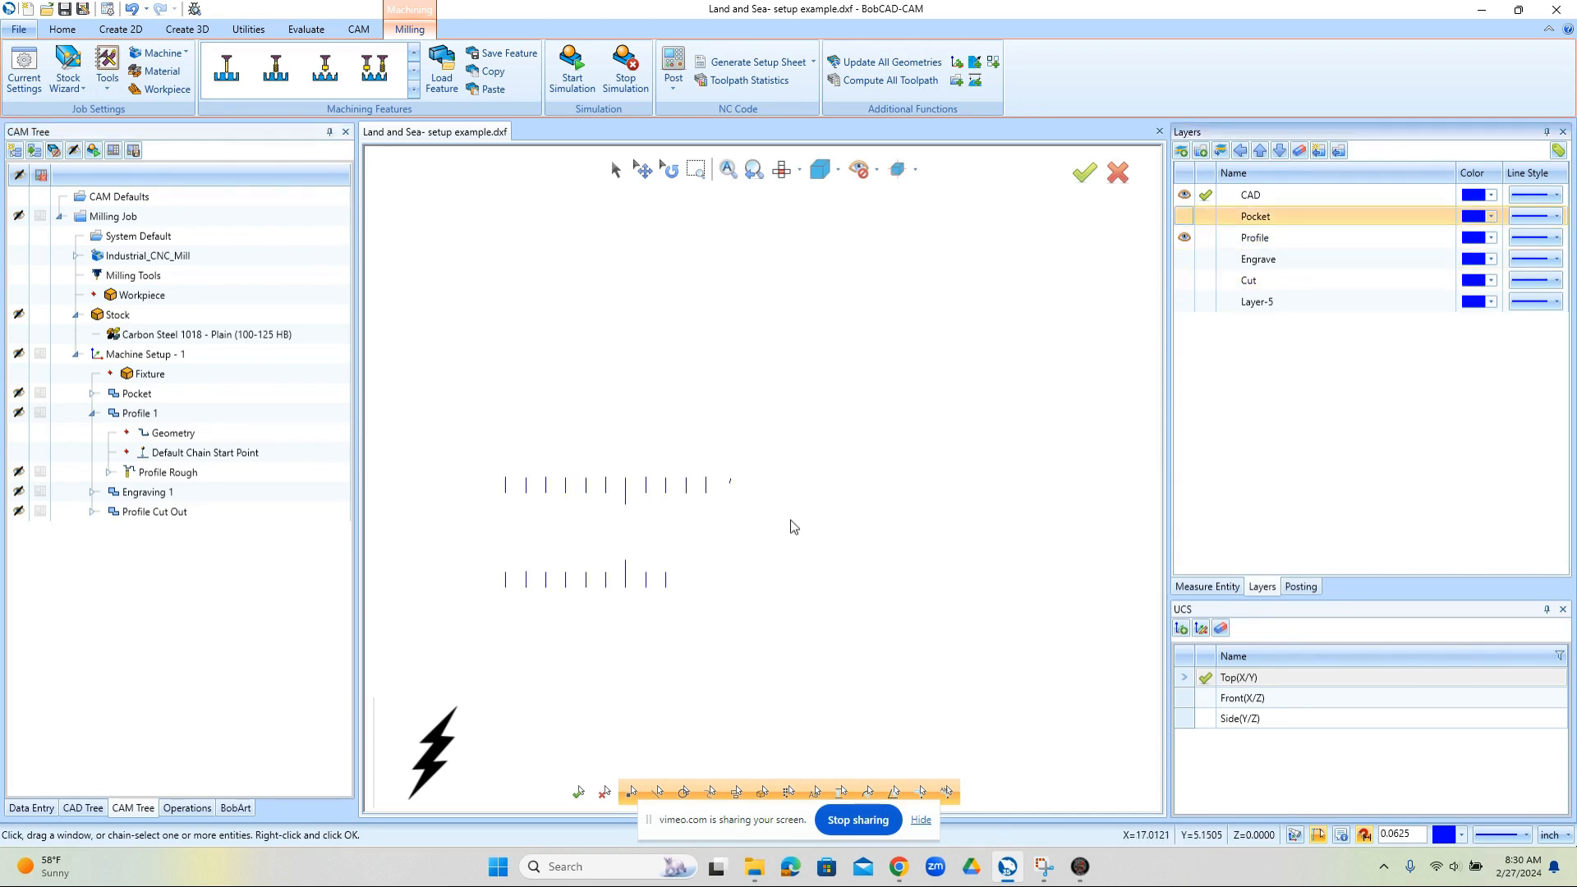
Step: Reselect the Profile 1 feature's geometry, picking all the short vertical lines in both rows
{"action": "middle_click_drag", "start_coordinate": [593, 572], "coordinate": [641, 563]}
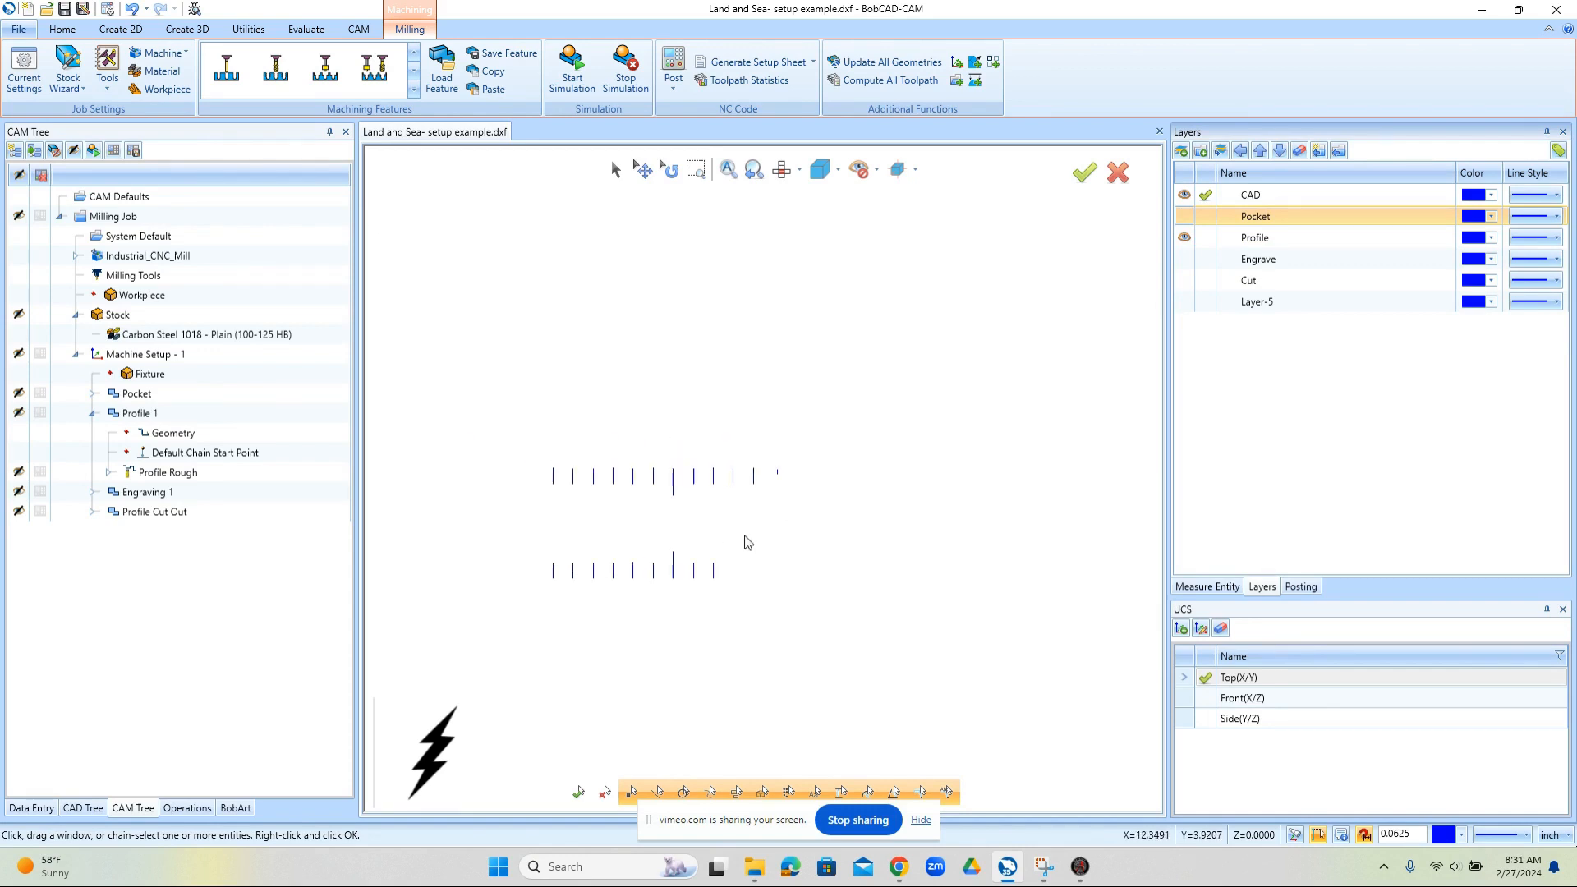
{"action": "right_click", "coordinate": [188, 440]}
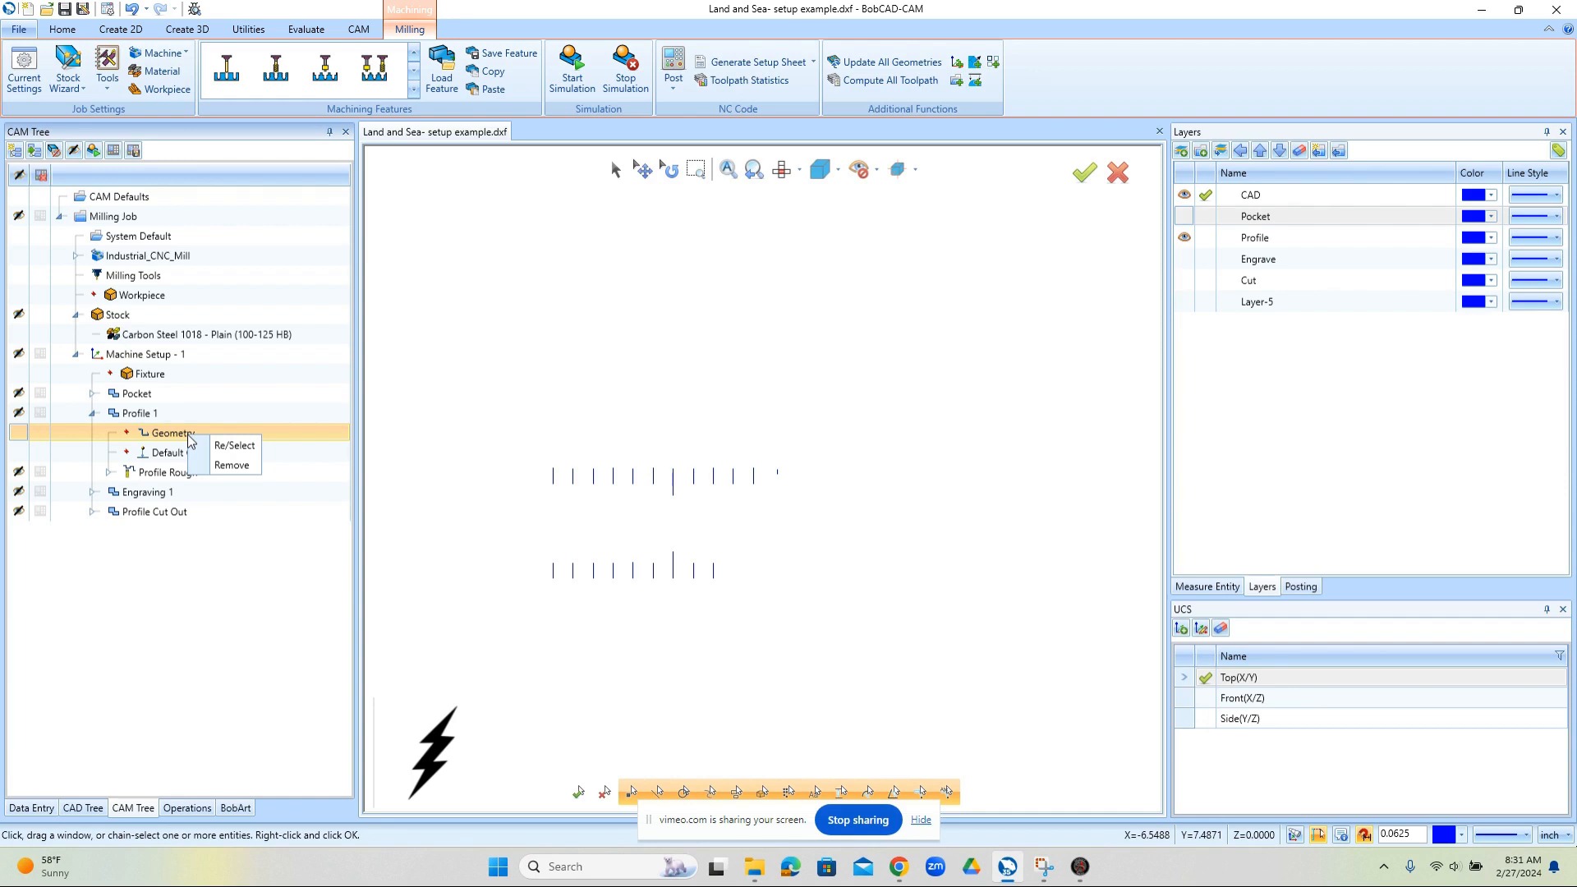
{"action": "left_click", "coordinate": [245, 448]}
{"action": "left_click_drag", "start_coordinate": [493, 429], "coordinate": [845, 662]}
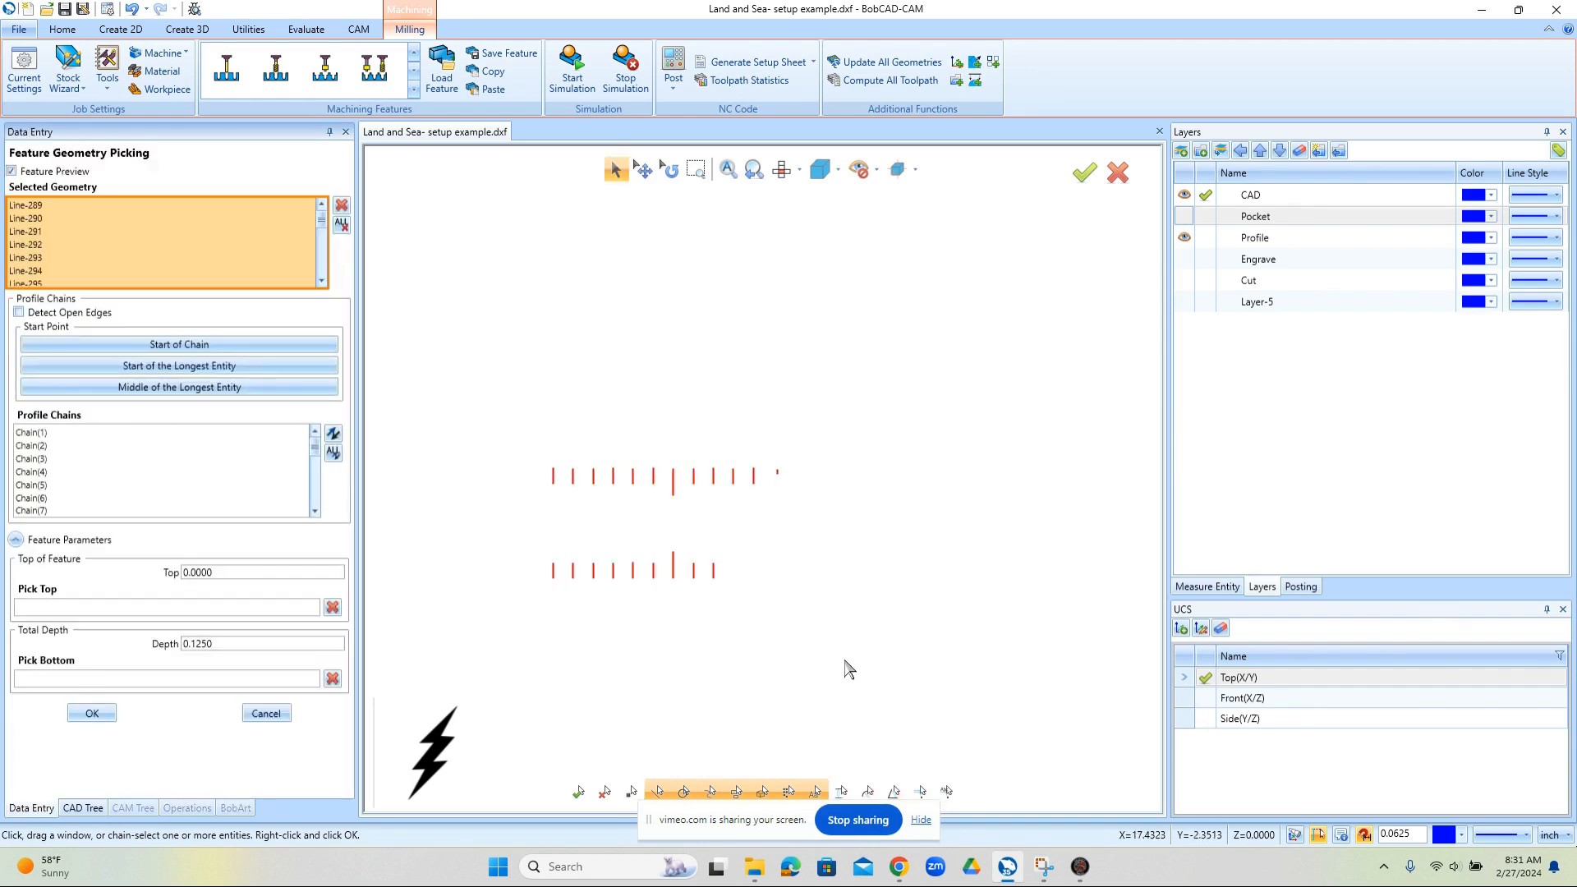
{"action": "scroll", "coordinate": [618, 549], "scroll_direction": "up", "scroll_amount": 4}
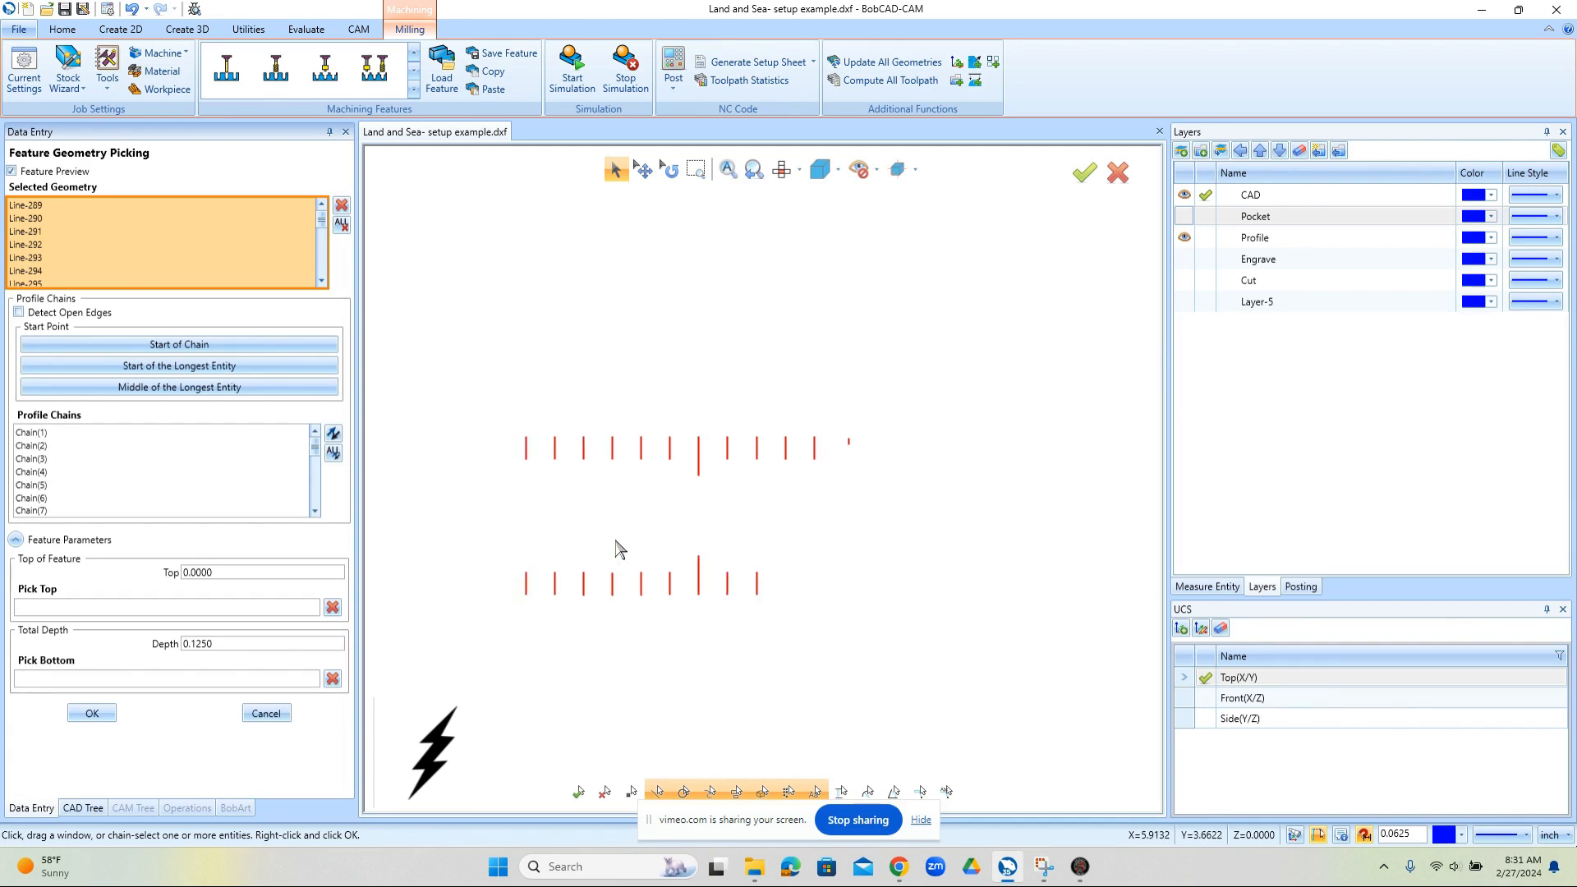
Step: Inspect the start points and directions of all profile chains along both rows of lines and accept the Profile 1 geometry
{"action": "left_click", "coordinate": [236, 458]}
{"action": "scroll", "coordinate": [545, 438], "scroll_direction": "up", "scroll_amount": 10}
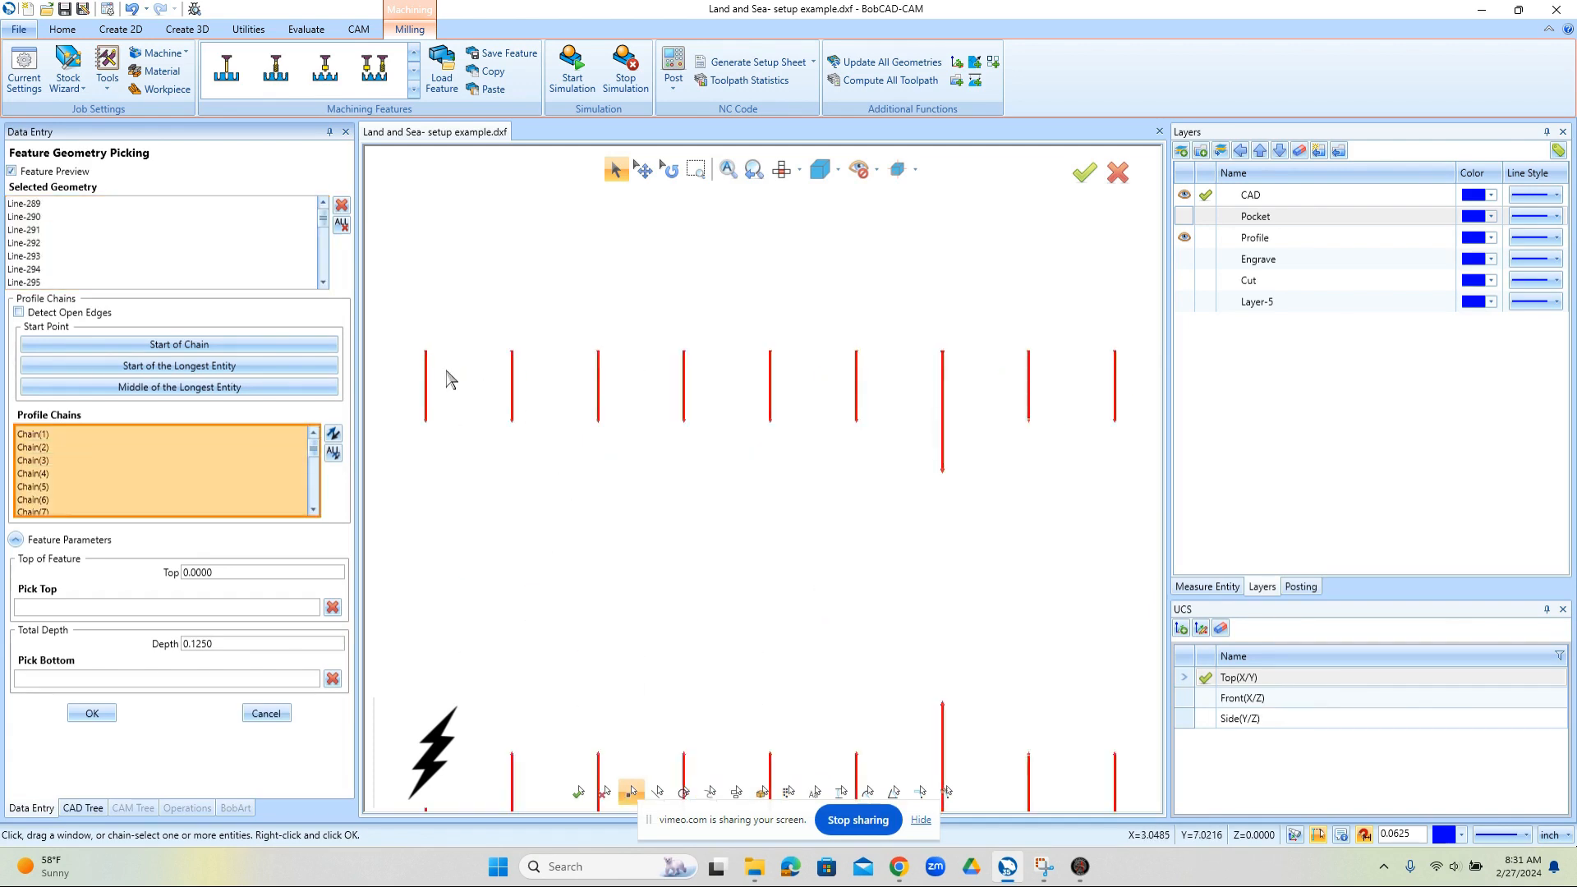
{"action": "scroll", "coordinate": [575, 379], "scroll_direction": "down", "scroll_amount": 5}
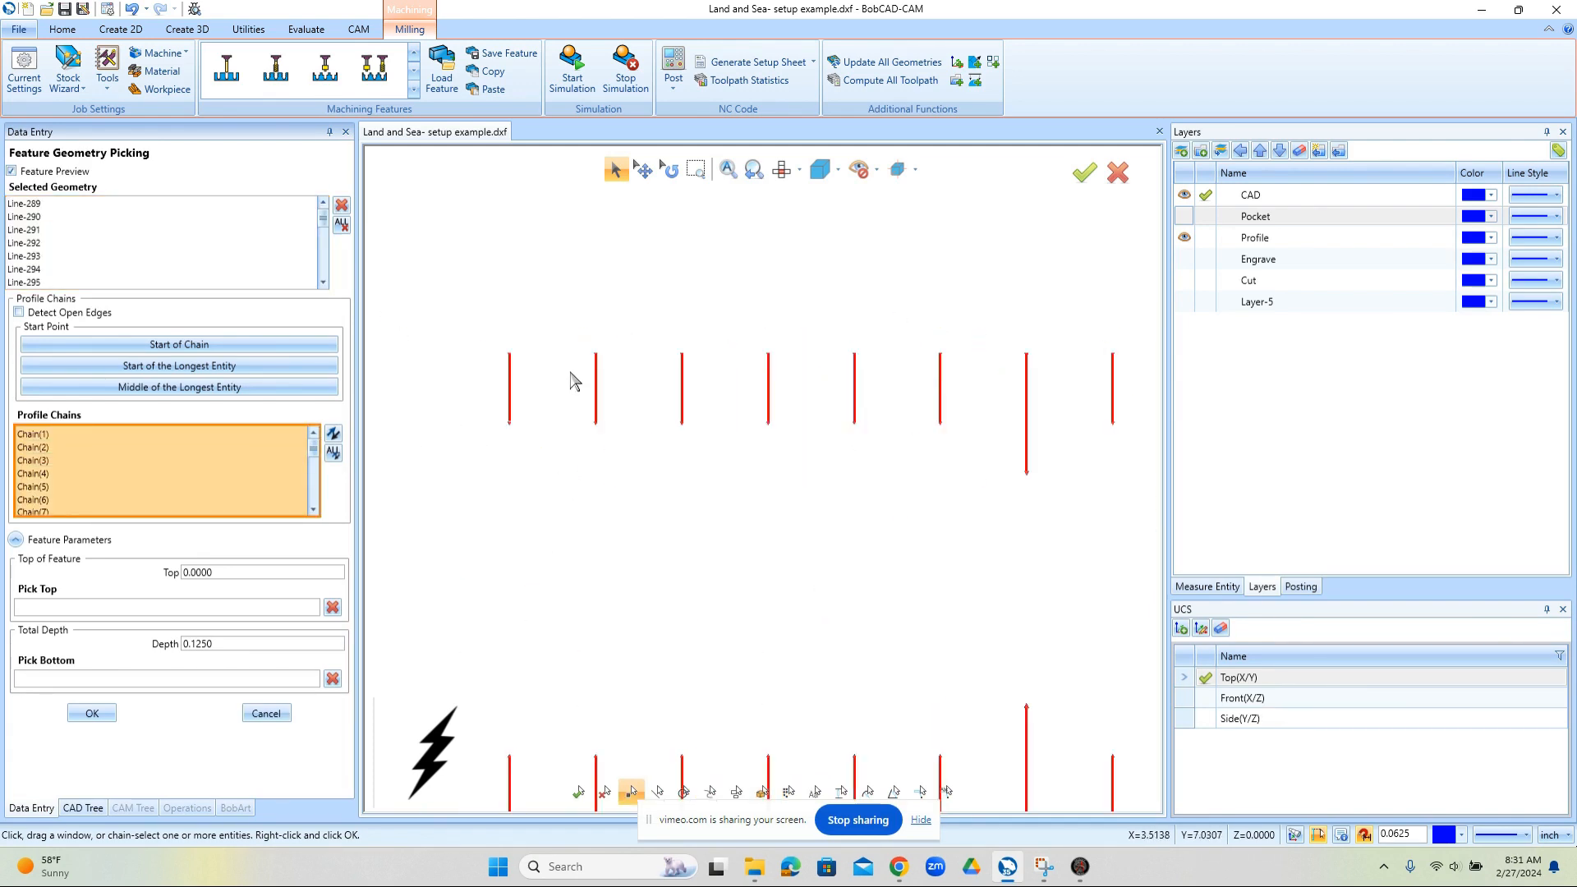
{"action": "scroll", "coordinate": [683, 426], "scroll_direction": "down", "scroll_amount": 3}
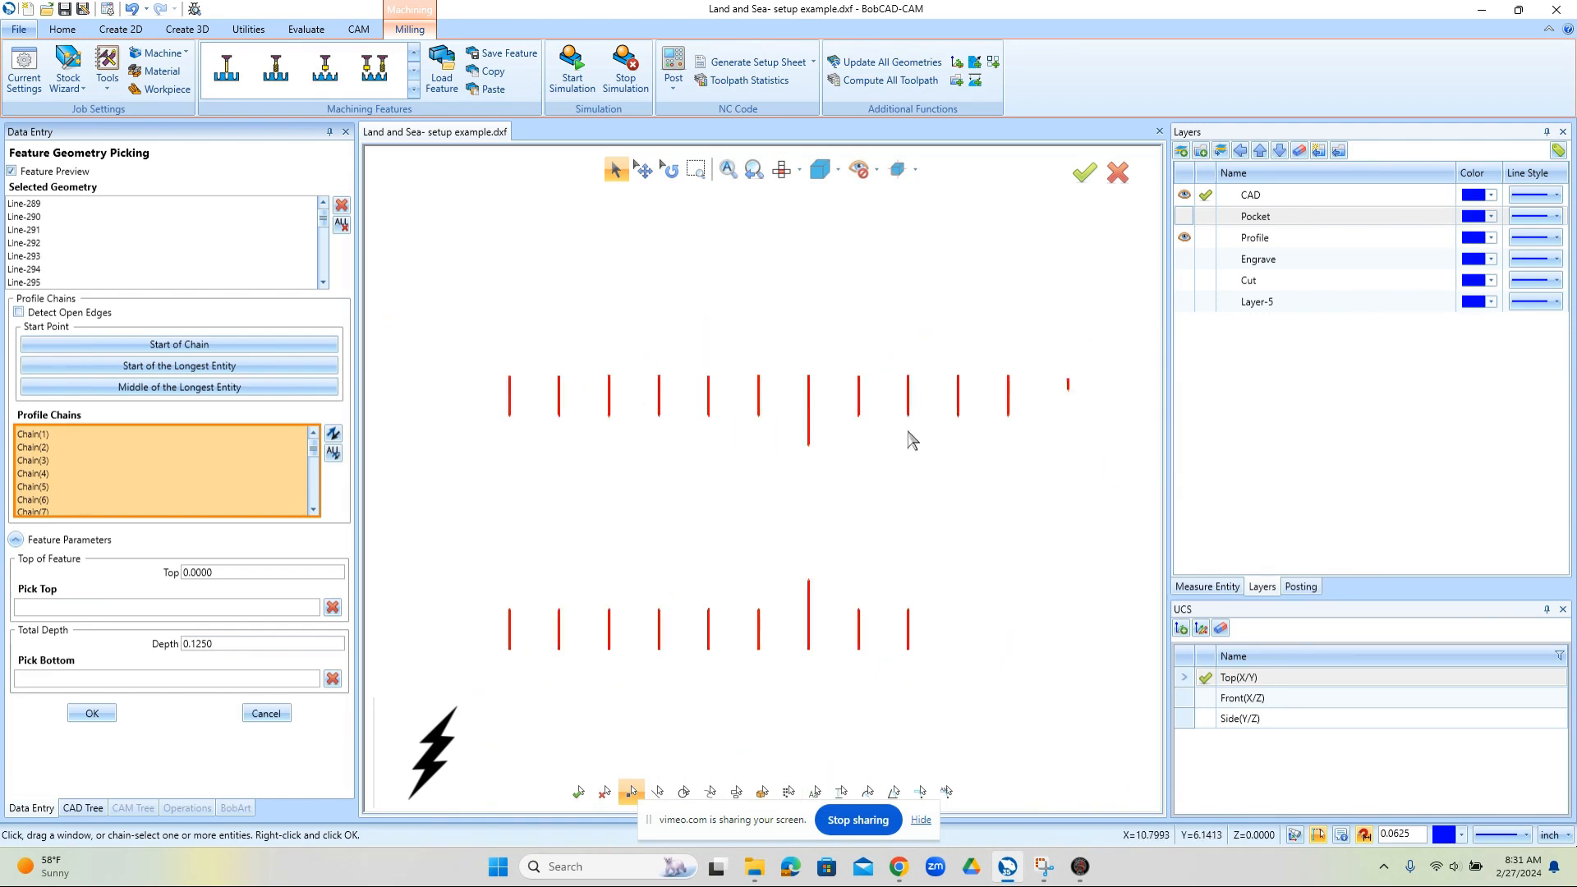
{"action": "scroll", "coordinate": [1066, 405], "scroll_direction": "up", "scroll_amount": 5}
{"action": "scroll", "coordinate": [1076, 404], "scroll_direction": "up", "scroll_amount": 2}
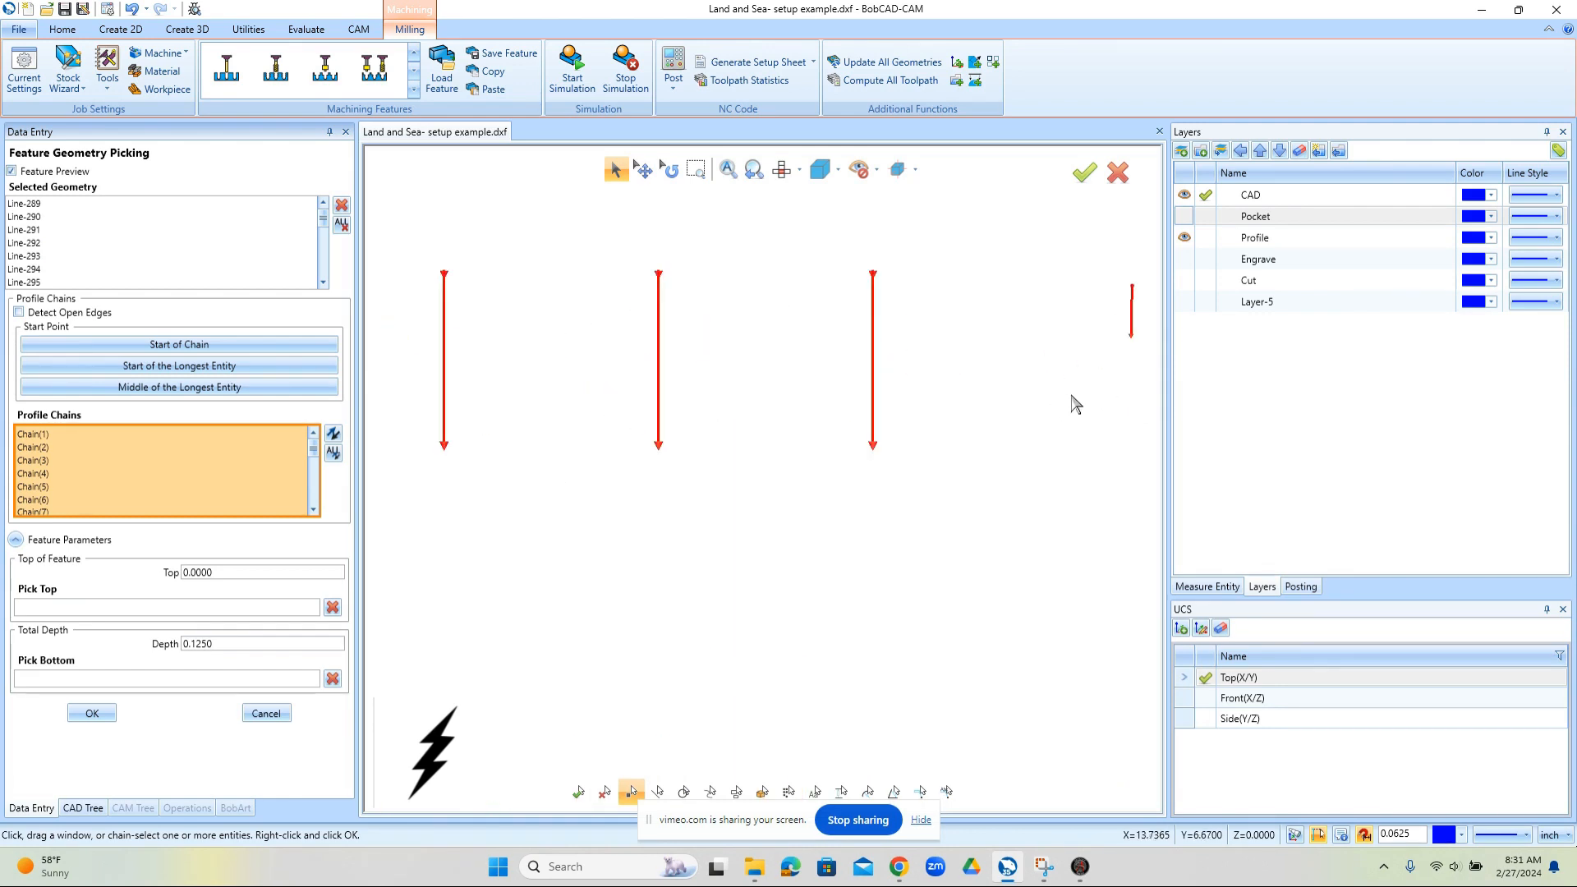
{"action": "scroll", "coordinate": [1071, 396], "scroll_direction": "down", "scroll_amount": 3}
{"action": "scroll", "coordinate": [886, 631], "scroll_direction": "up", "scroll_amount": 3}
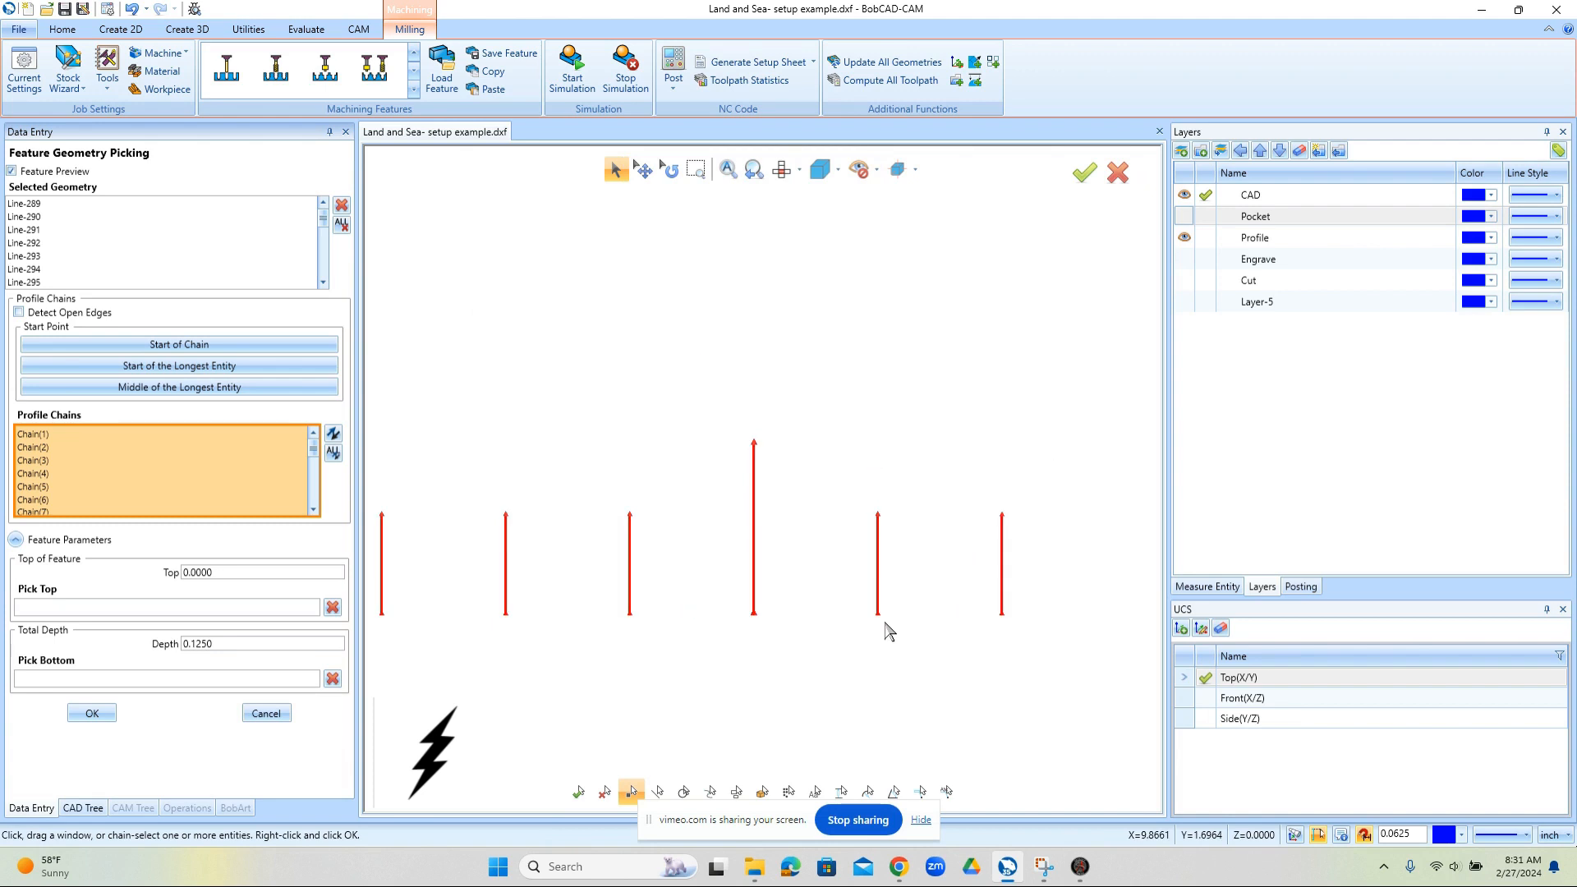
{"action": "scroll", "coordinate": [967, 651], "scroll_direction": "down", "scroll_amount": 3}
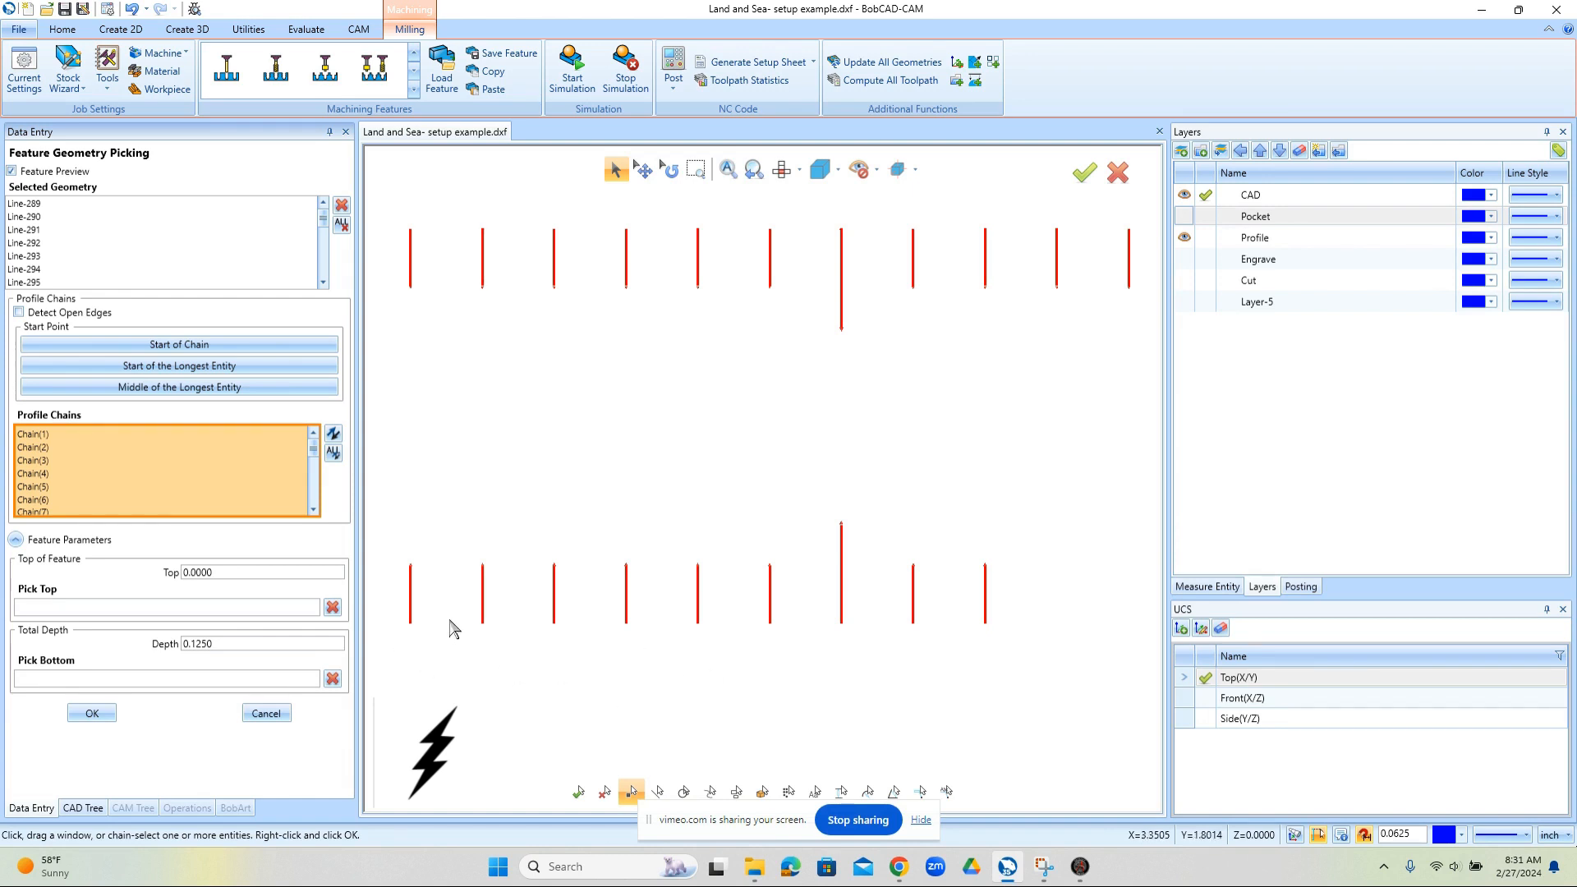
{"action": "scroll", "coordinate": [432, 620], "scroll_direction": "up", "scroll_amount": 2}
{"action": "scroll", "coordinate": [423, 593], "scroll_direction": "down", "scroll_amount": 2}
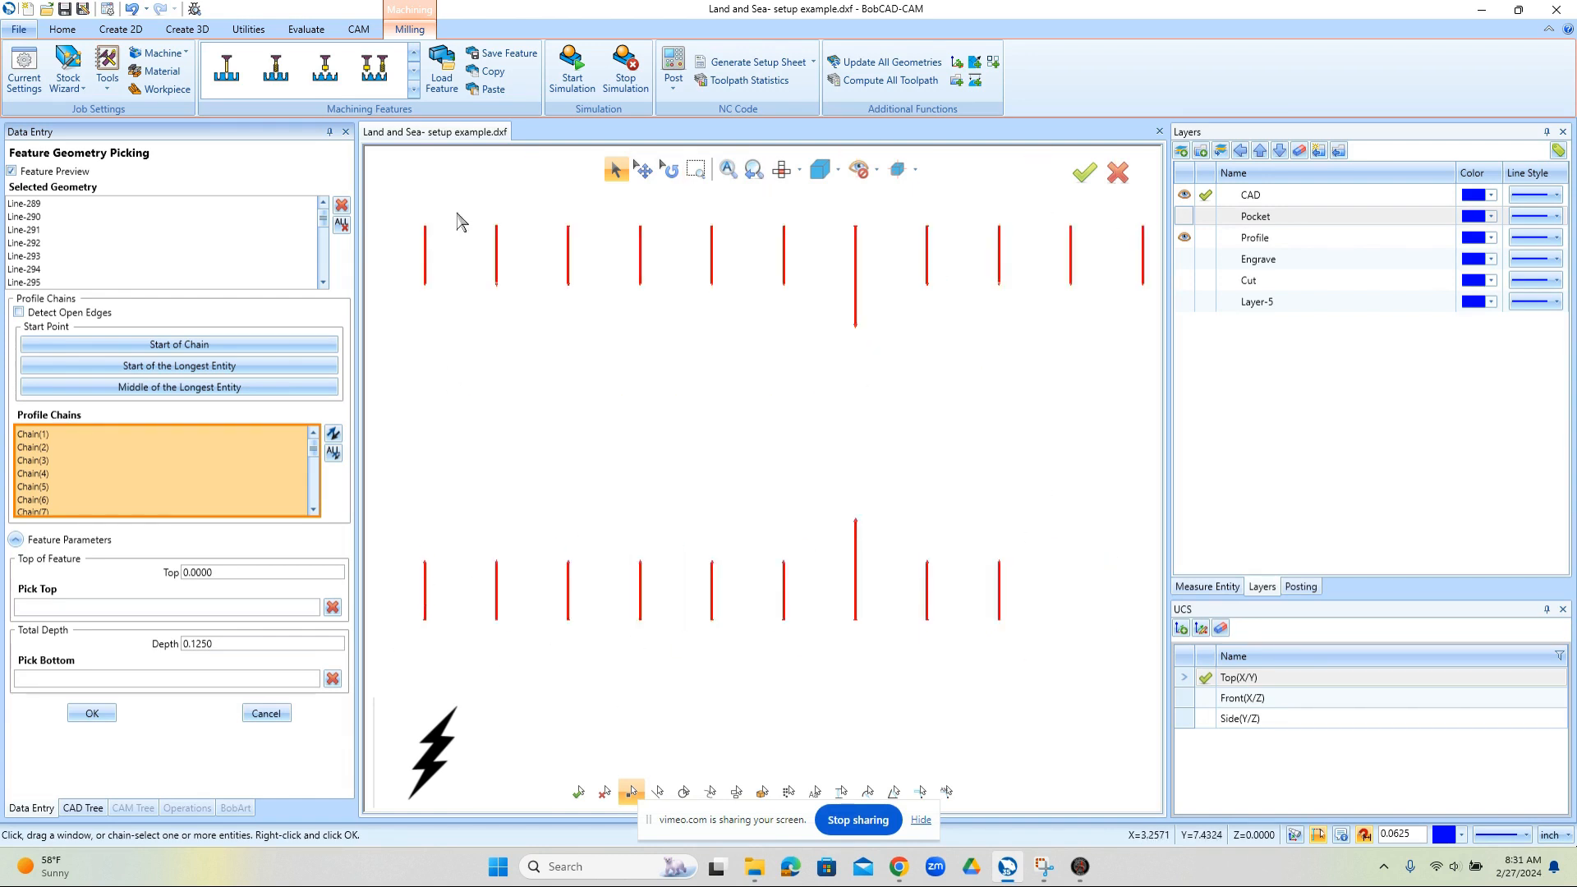
{"action": "scroll", "coordinate": [456, 220], "scroll_direction": "up", "scroll_amount": 2}
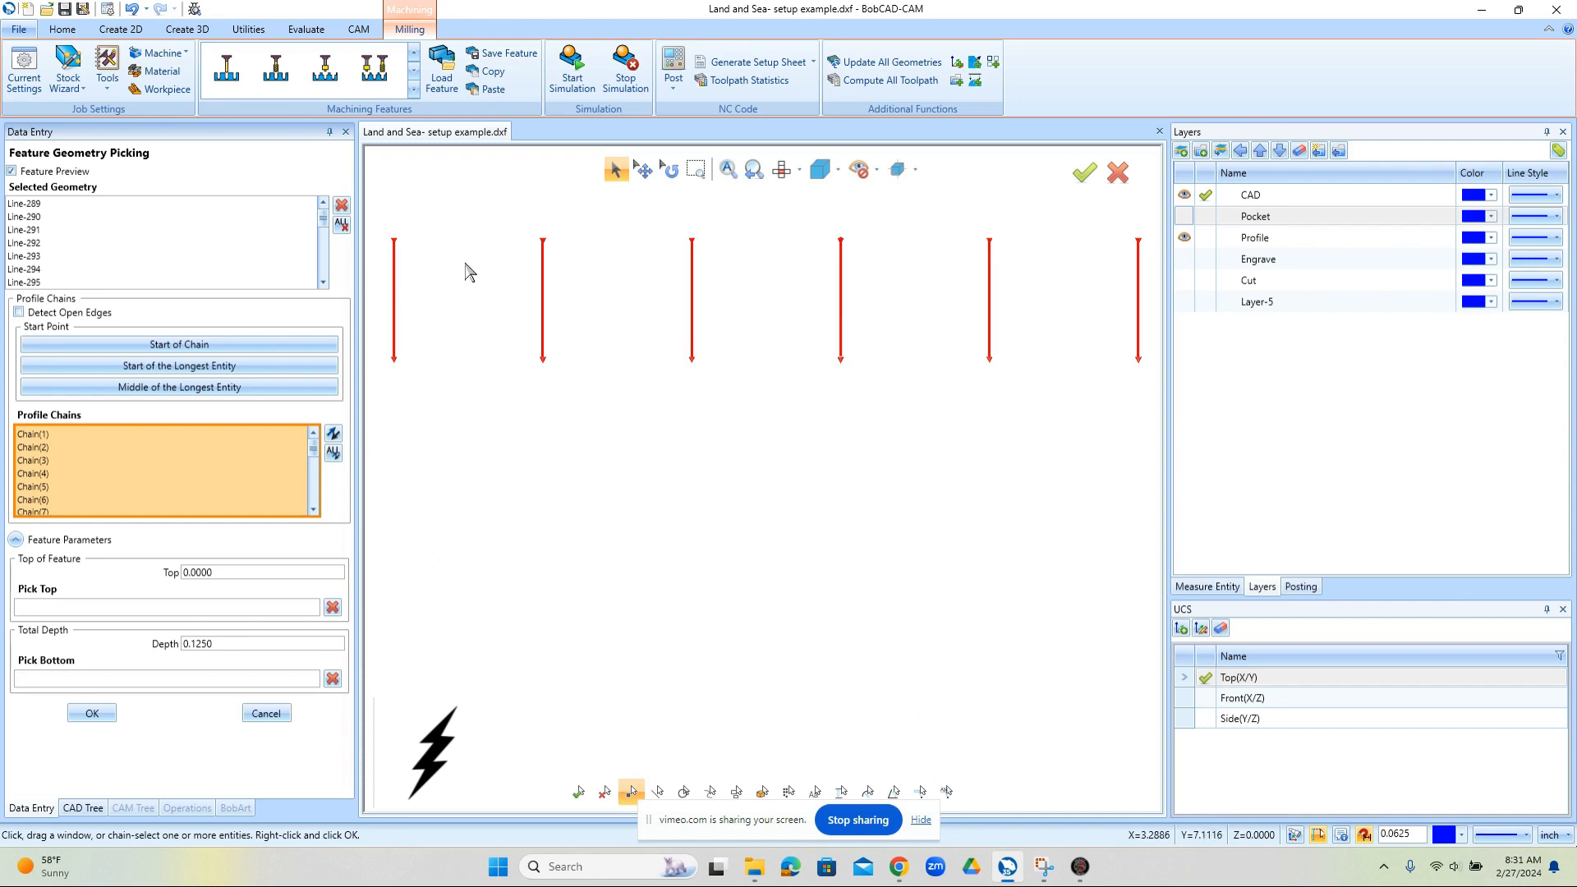
{"action": "scroll", "coordinate": [474, 296], "scroll_direction": "down", "scroll_amount": 3}
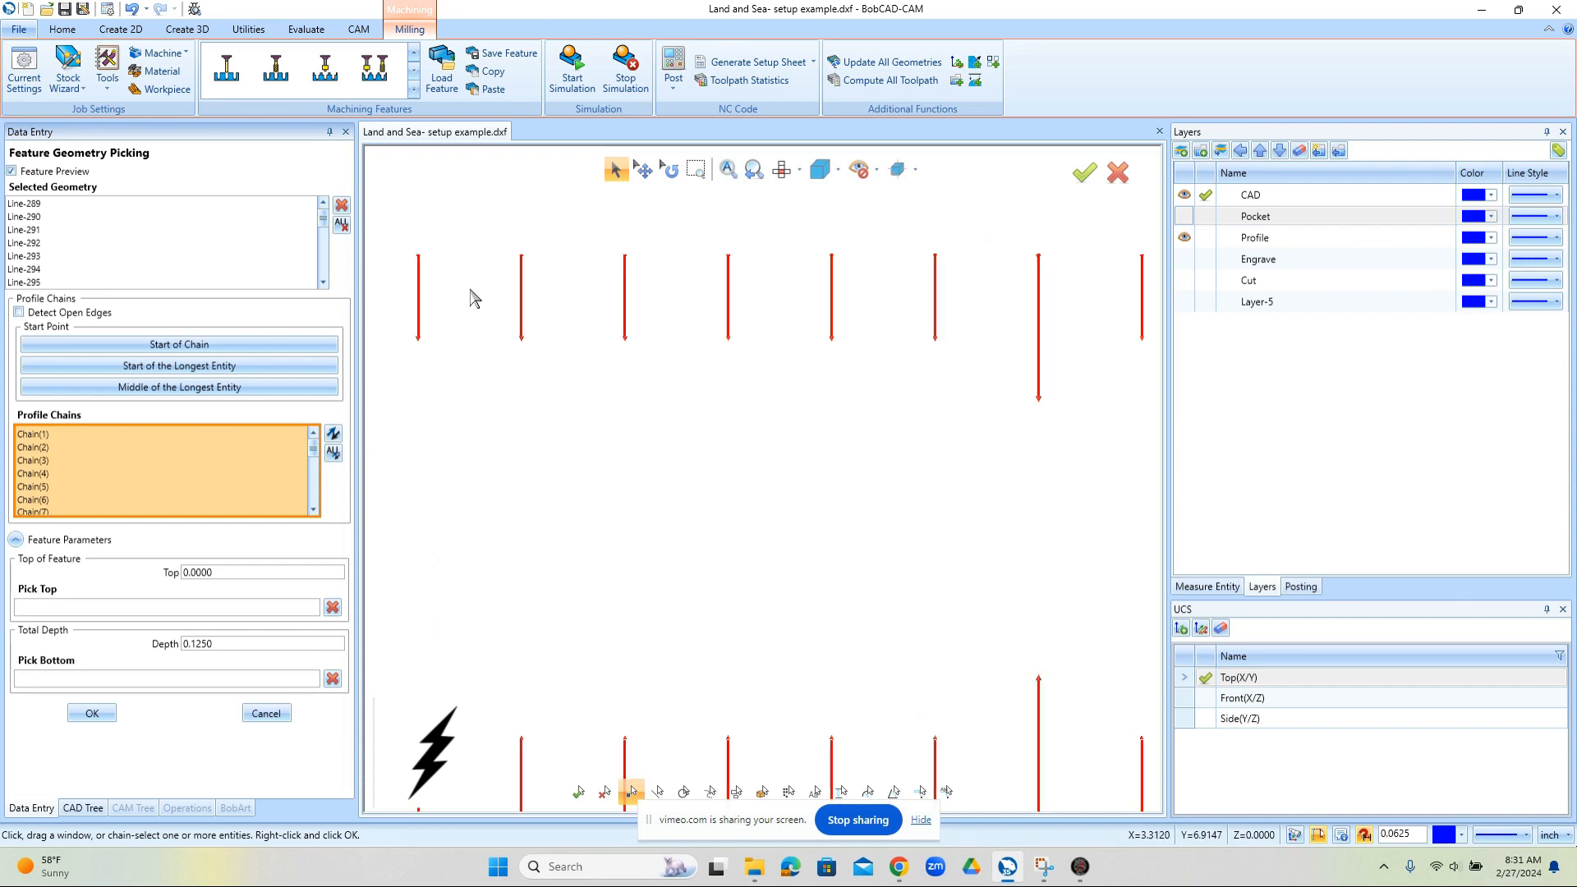
{"action": "left_click", "coordinate": [93, 714]}
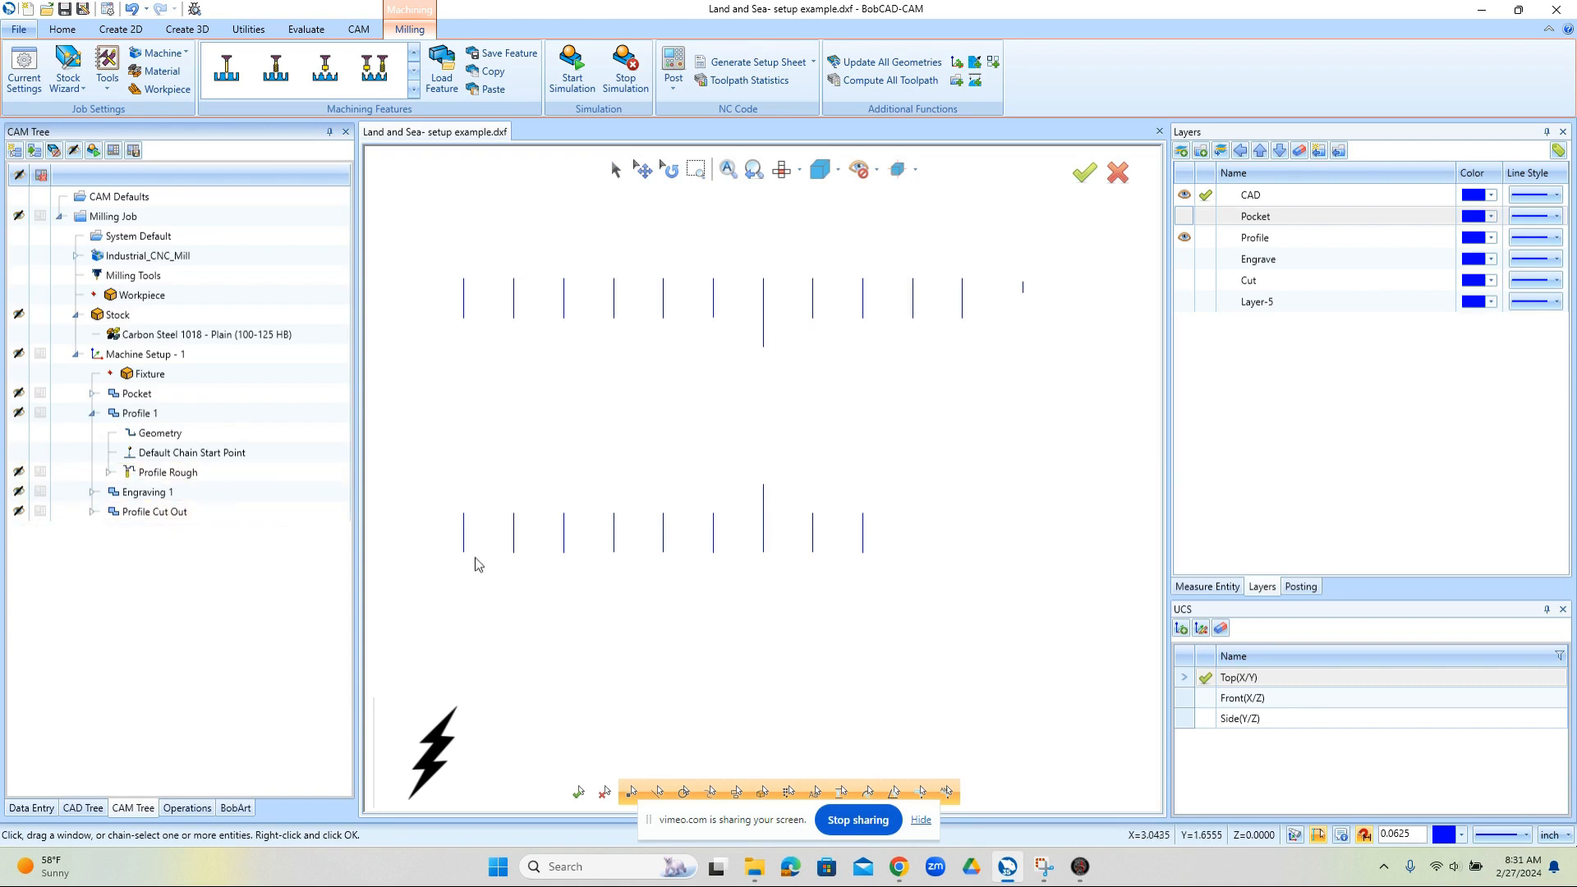
Step: Modify Profile 1's default chain start point by reversing the direction of the leftmost line in the lower row
{"action": "scroll", "coordinate": [468, 536], "scroll_direction": "up", "scroll_amount": 5}
{"action": "left_click", "coordinate": [201, 454]}
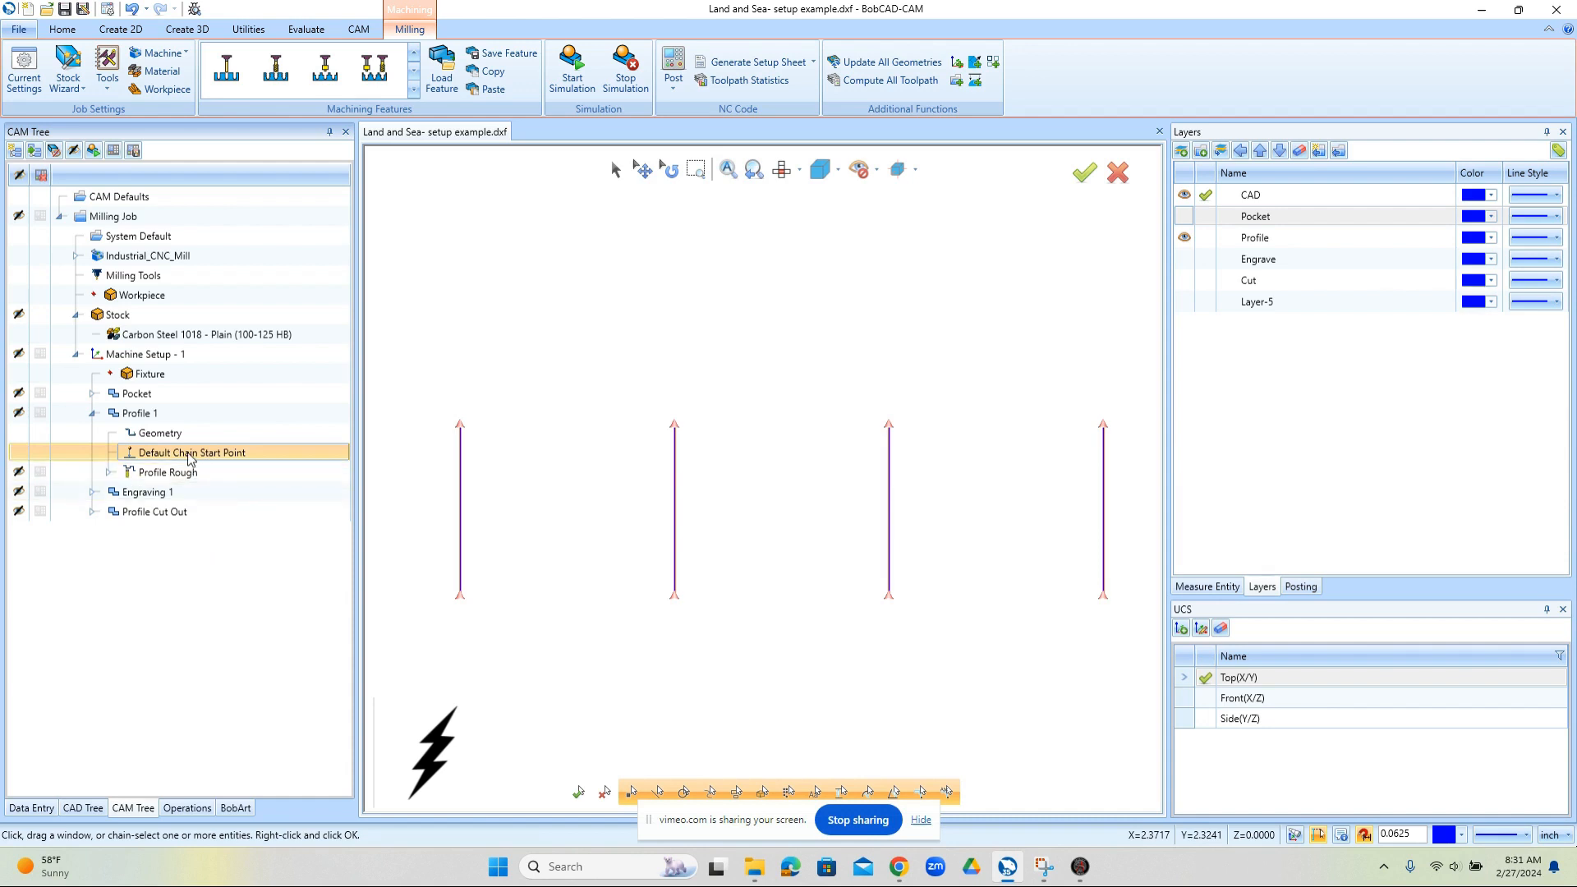
{"action": "right_click", "coordinate": [189, 456]}
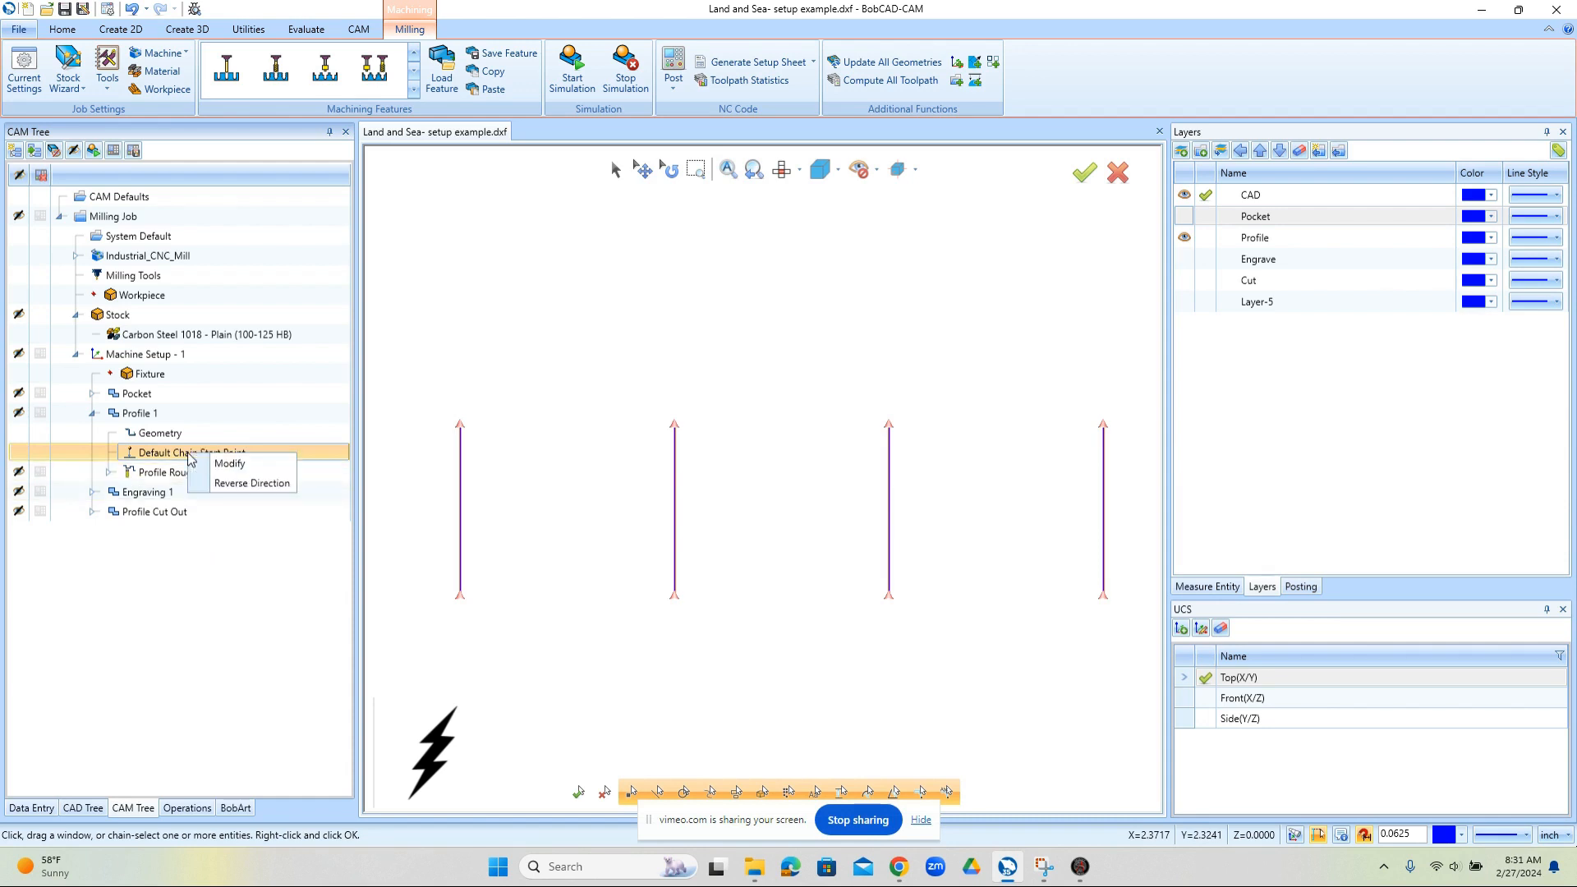
{"action": "left_click", "coordinate": [230, 464]}
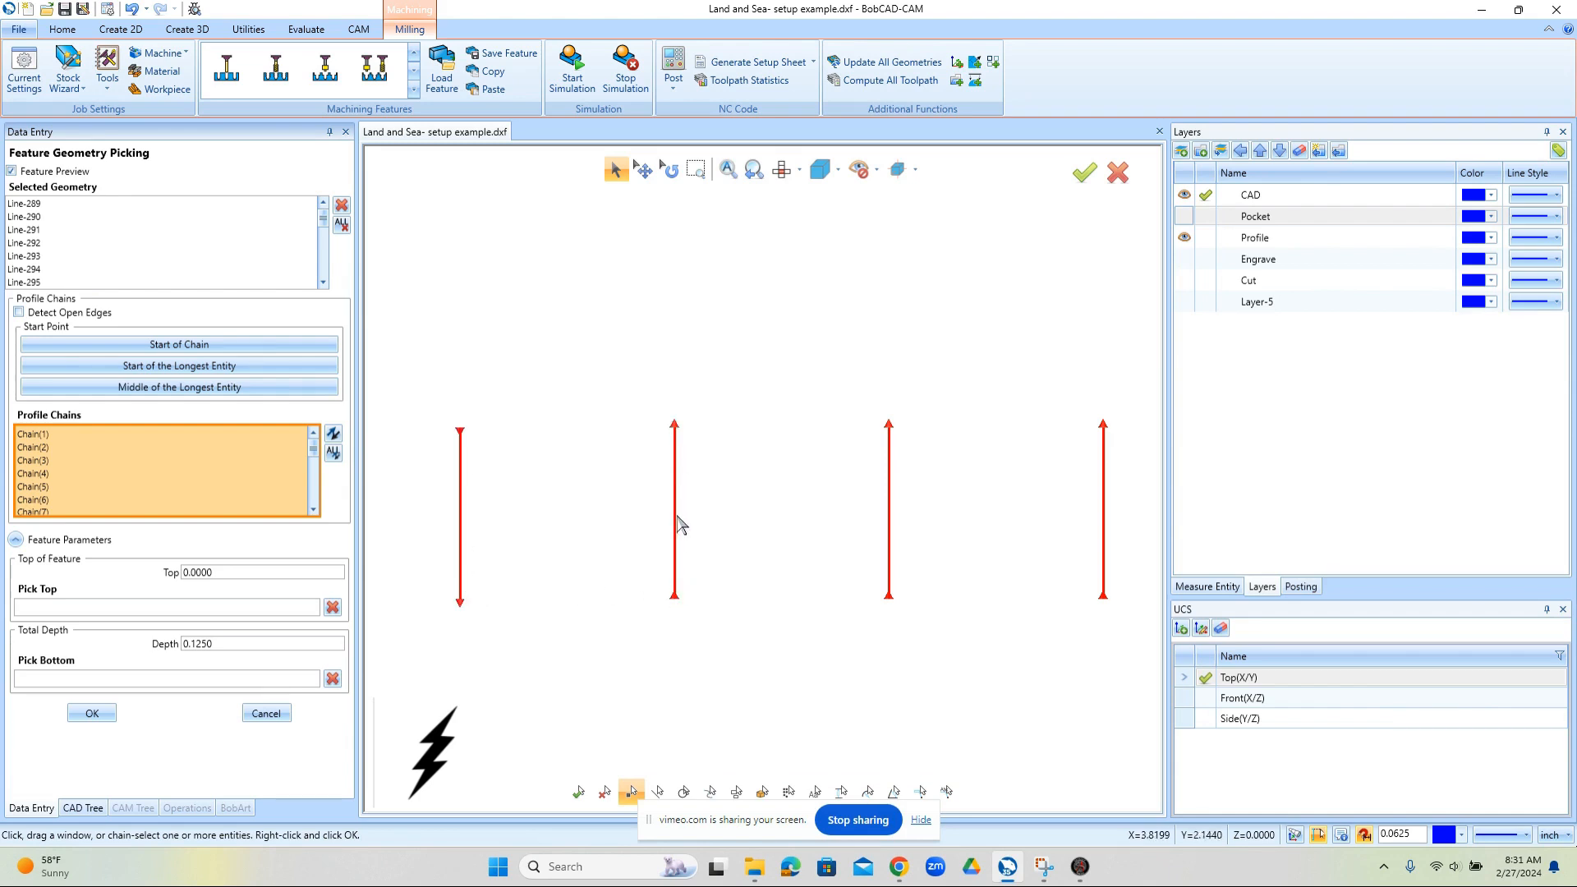
{"action": "left_click", "coordinate": [459, 462]}
{"action": "left_click", "coordinate": [93, 714]}
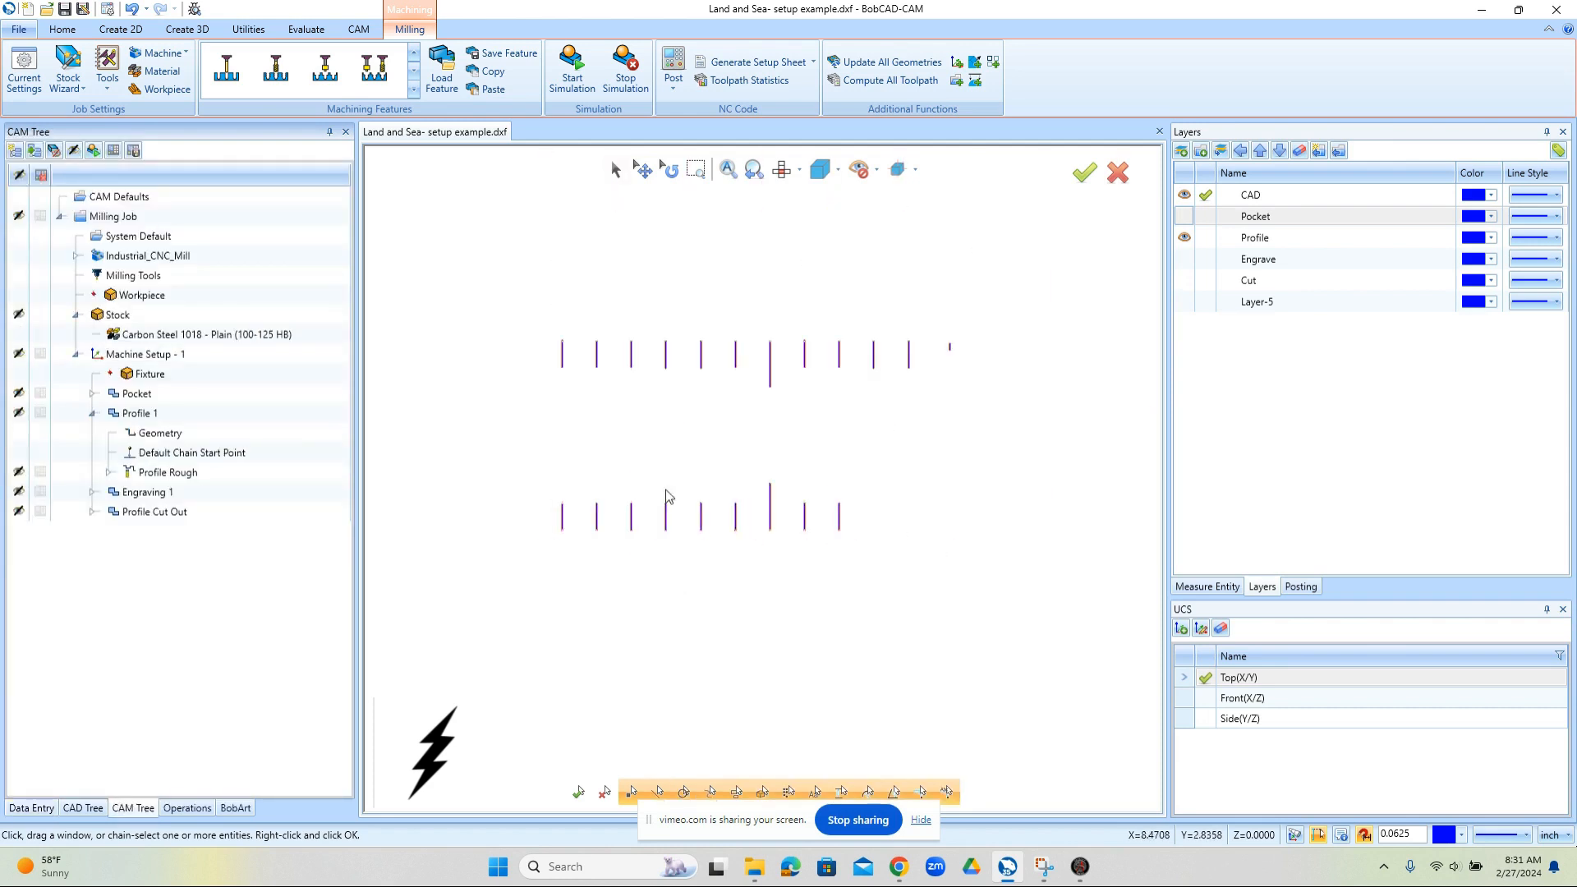
Step: Compute the Profile Rough toolpath for Profile 1 and collapse the feature
{"action": "right_click", "coordinate": [171, 477]}
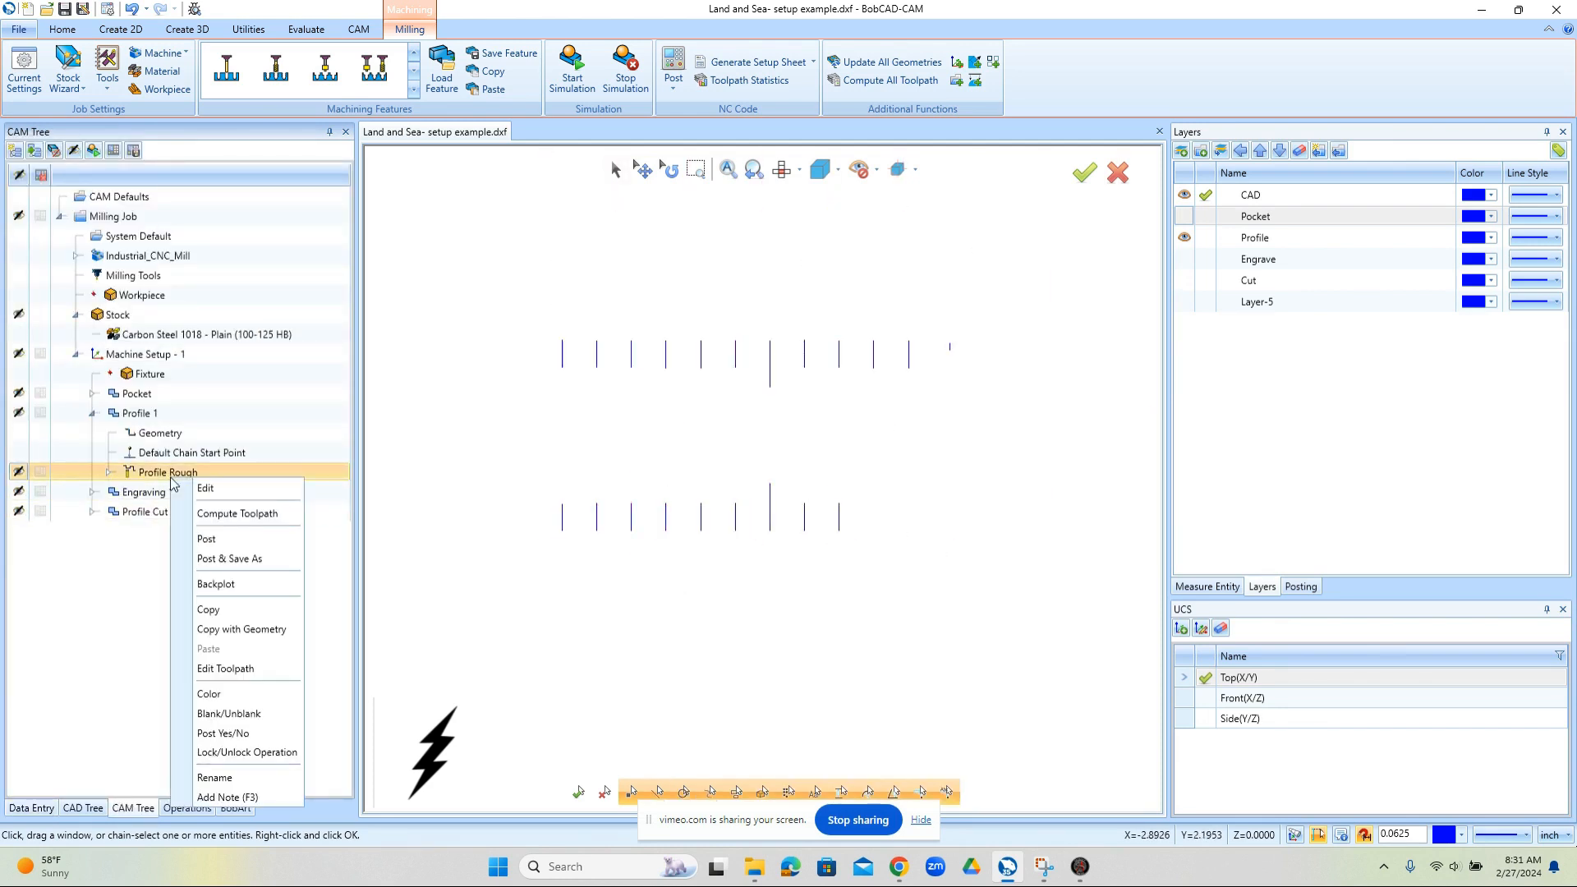
{"action": "left_click", "coordinate": [265, 518]}
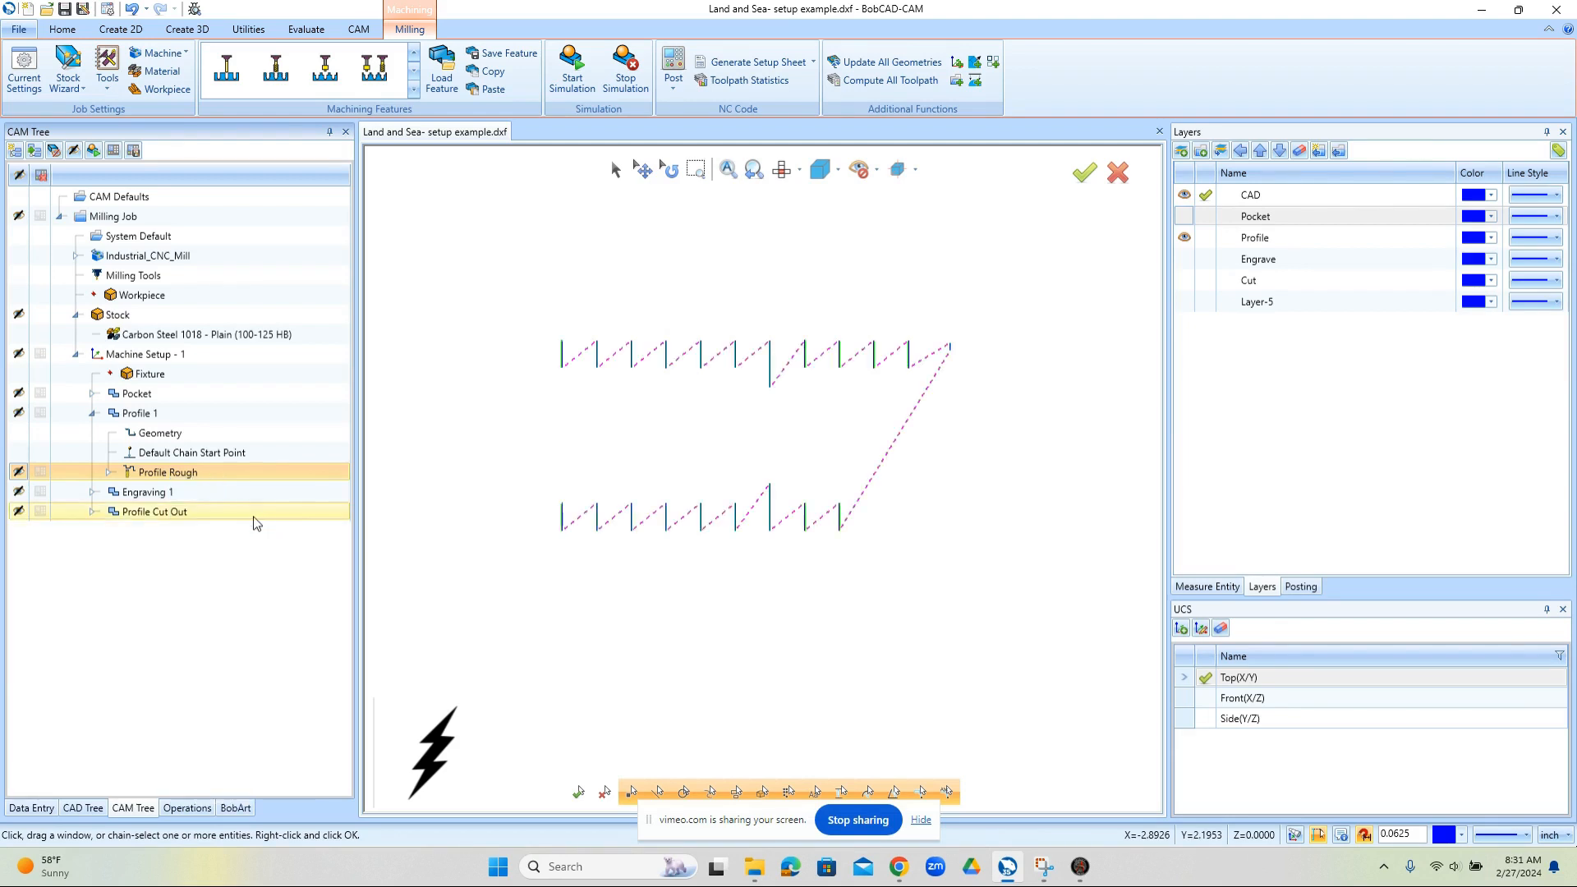
{"action": "left_click", "coordinate": [93, 413]}
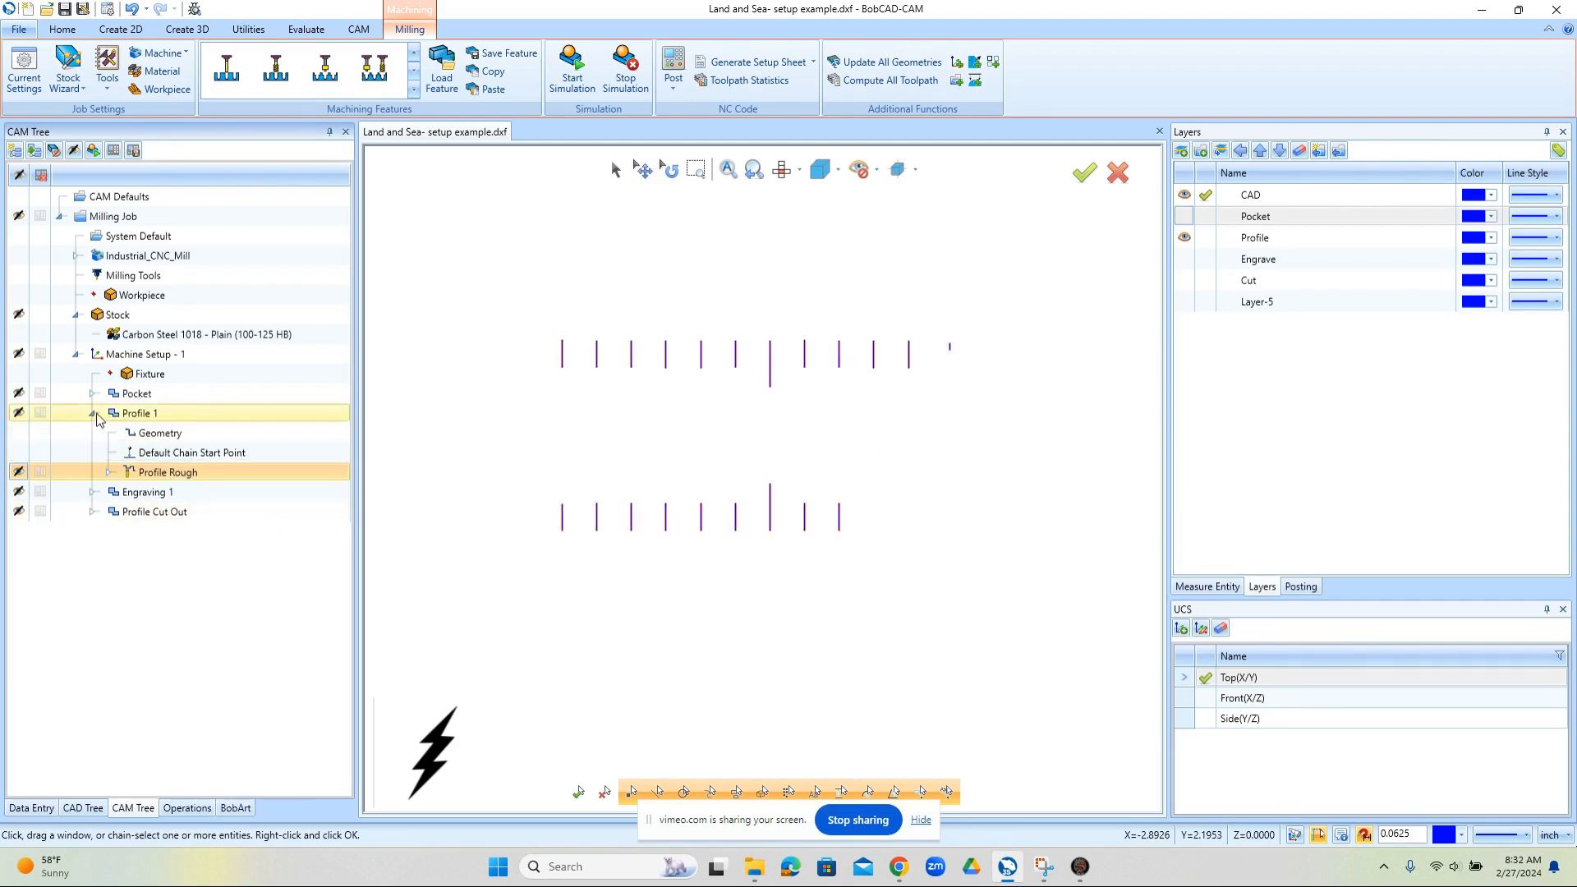
Step: Expand the Engraving 1 feature, show the Engrave layer as the active layer and hide the Profile layer
{"action": "left_click", "coordinate": [92, 433]}
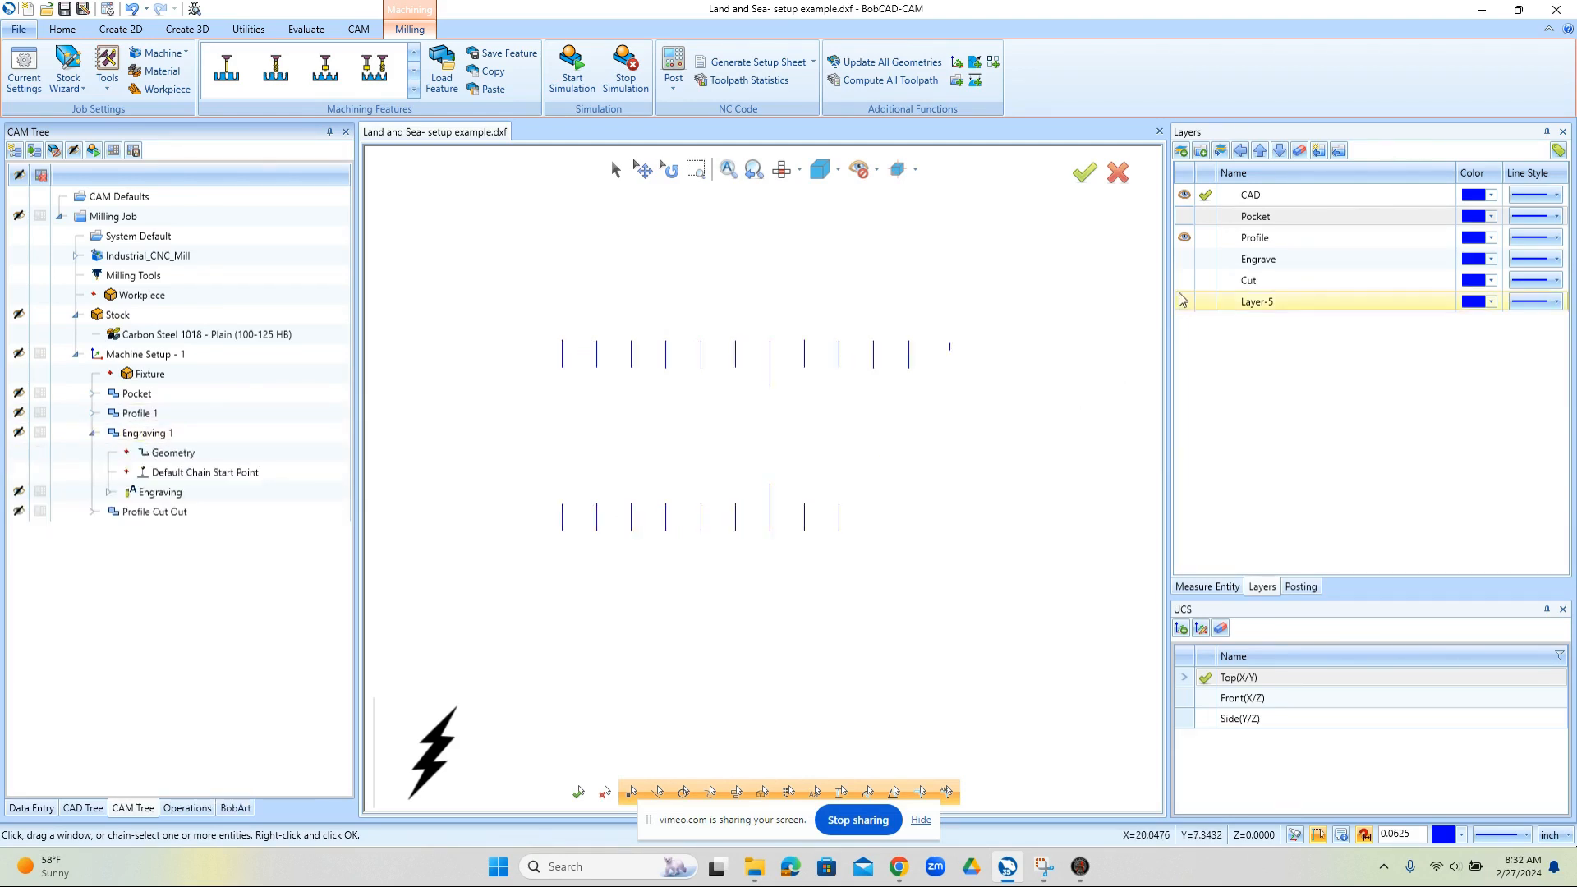
{"action": "left_click", "coordinate": [1184, 259]}
{"action": "left_click", "coordinate": [1205, 259]}
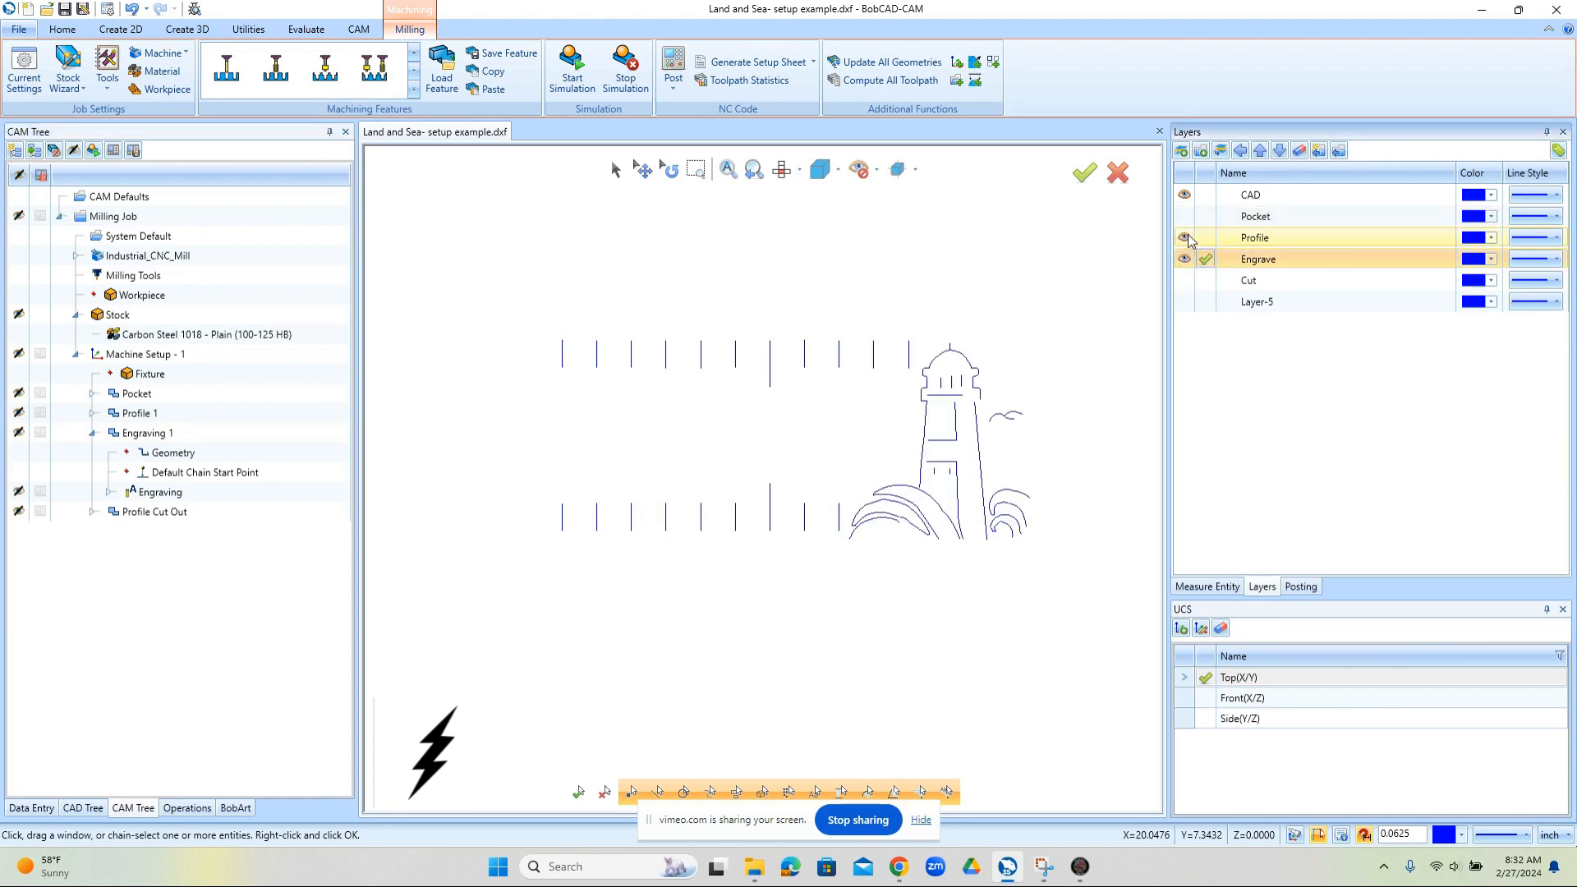
{"action": "left_click", "coordinate": [1183, 237]}
Step: Assign the lighthouse, wave and bird artwork to the Engraving 1 feature and compute its Engraving toolpath
{"action": "scroll", "coordinate": [721, 509], "scroll_direction": "up", "scroll_amount": 3}
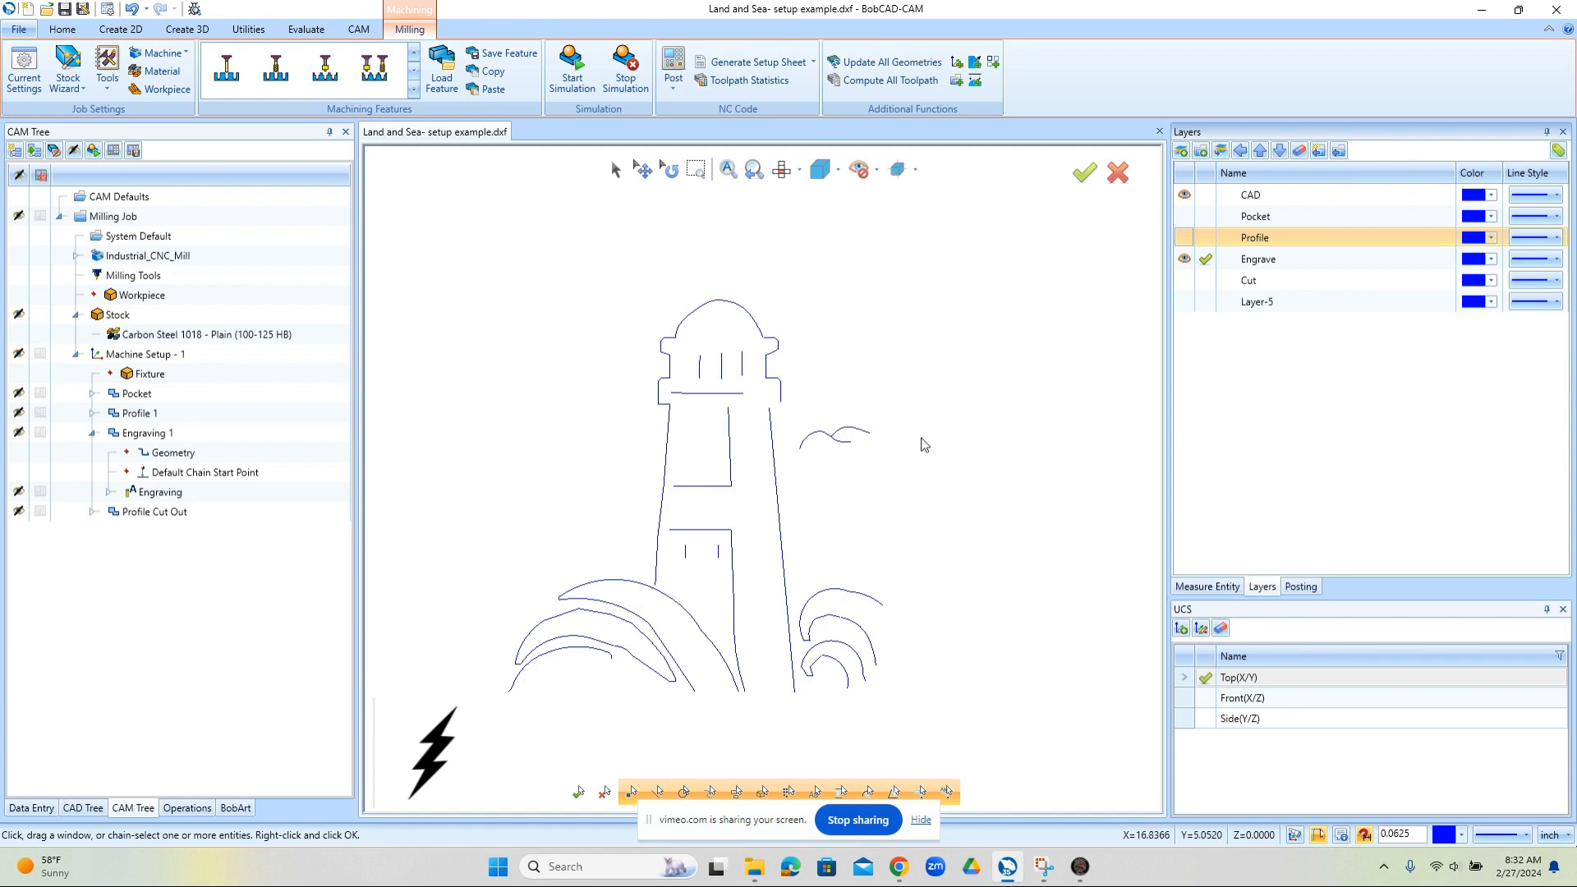
{"action": "scroll", "coordinate": [924, 444], "scroll_direction": "down", "scroll_amount": 2}
{"action": "right_click", "coordinate": [189, 455]}
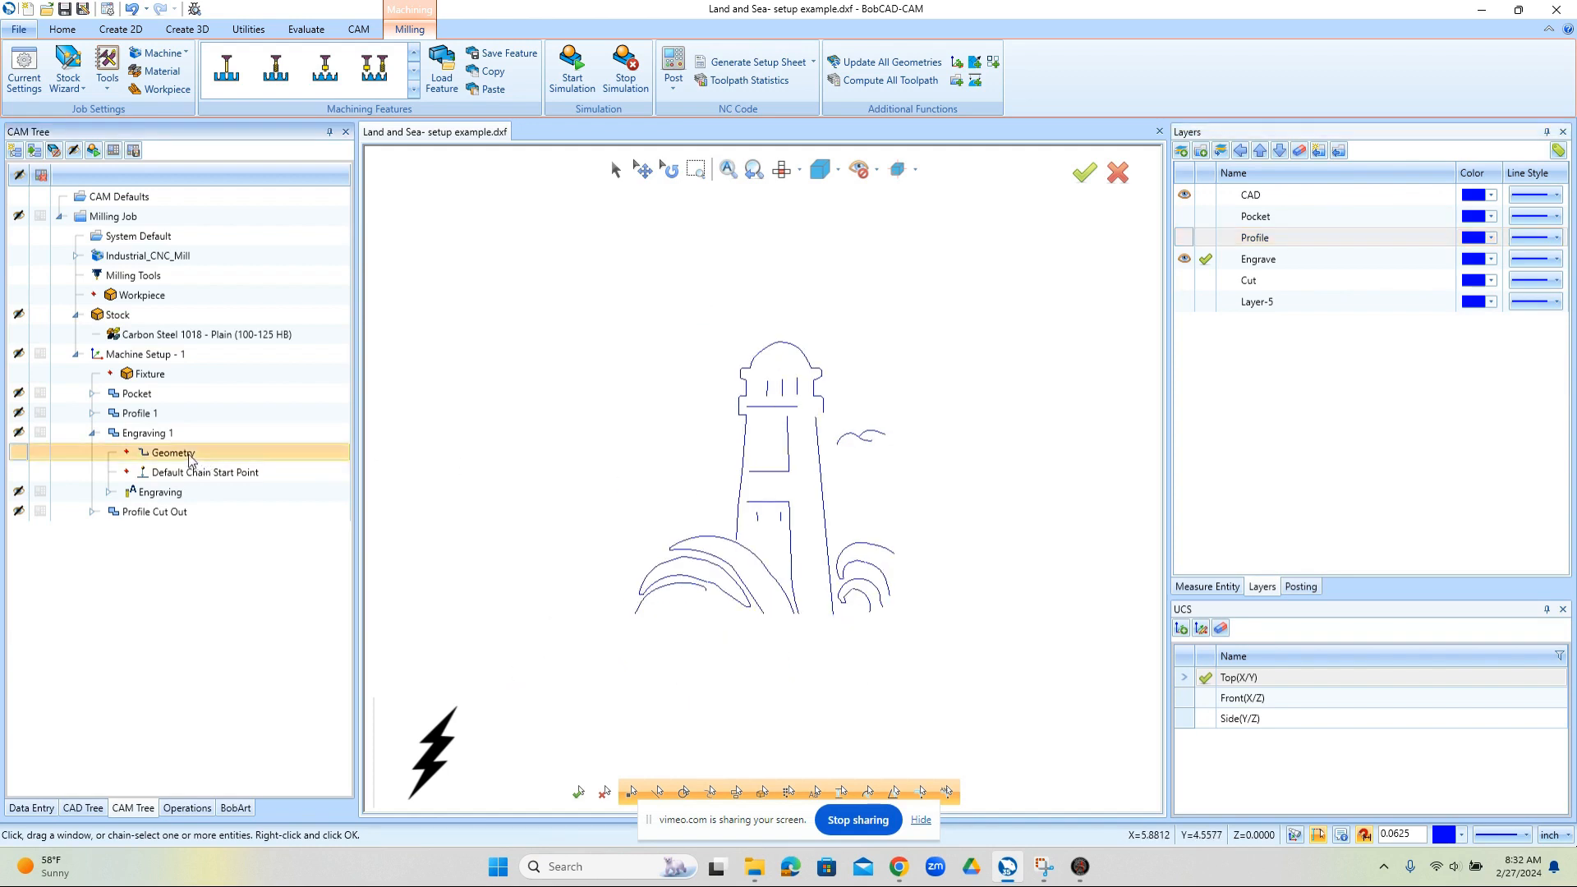
{"action": "left_click", "coordinate": [234, 469]}
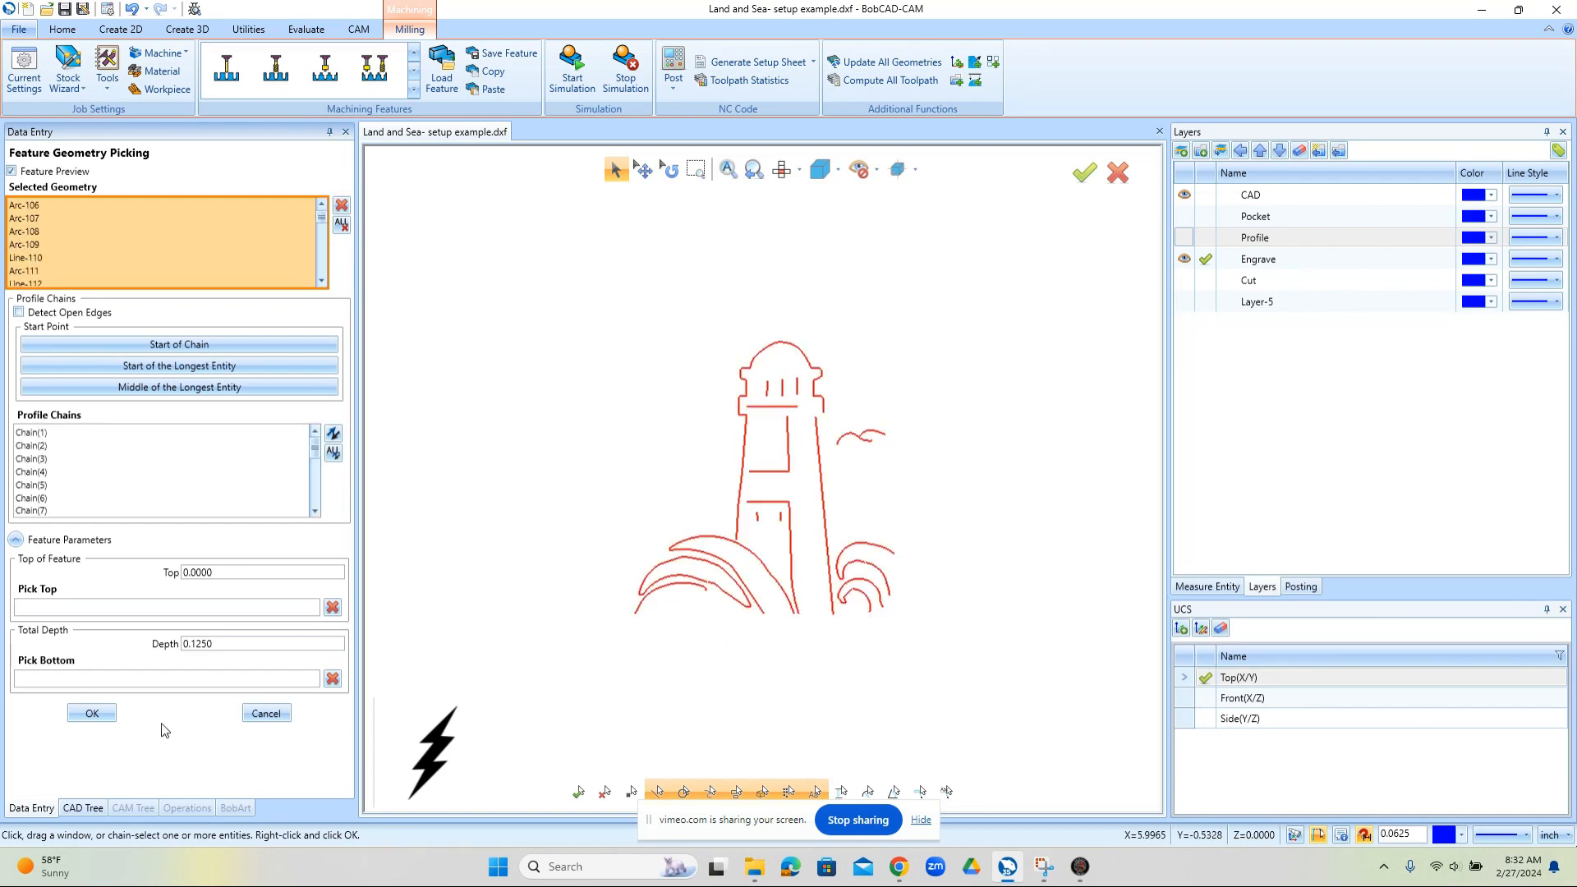
{"action": "left_click", "coordinate": [93, 713]}
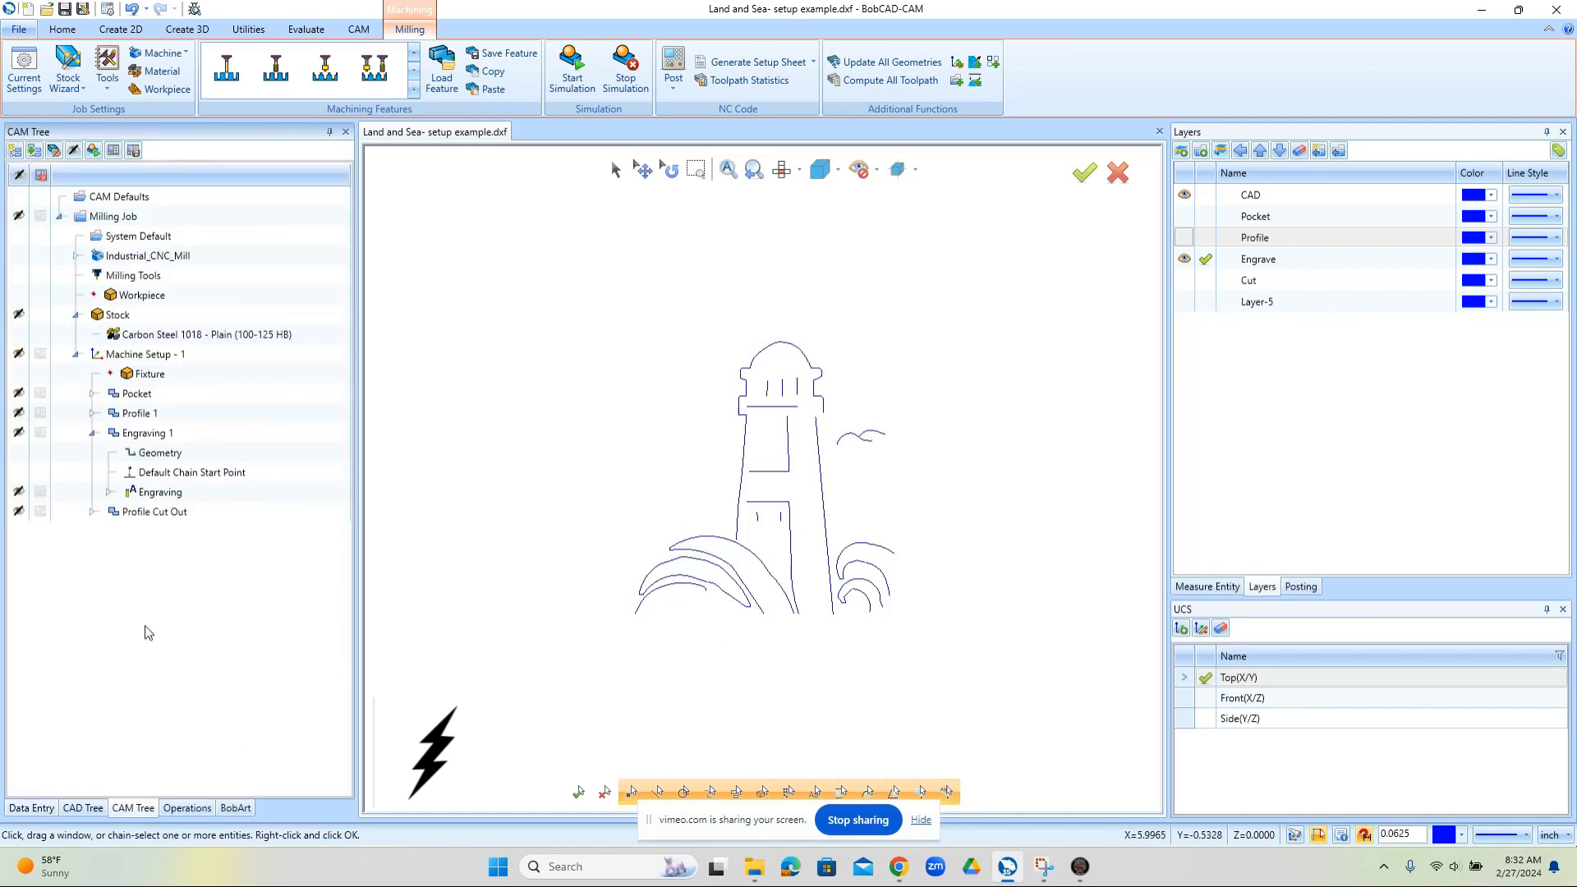
{"action": "right_click", "coordinate": [162, 493]}
{"action": "left_click", "coordinate": [235, 535]}
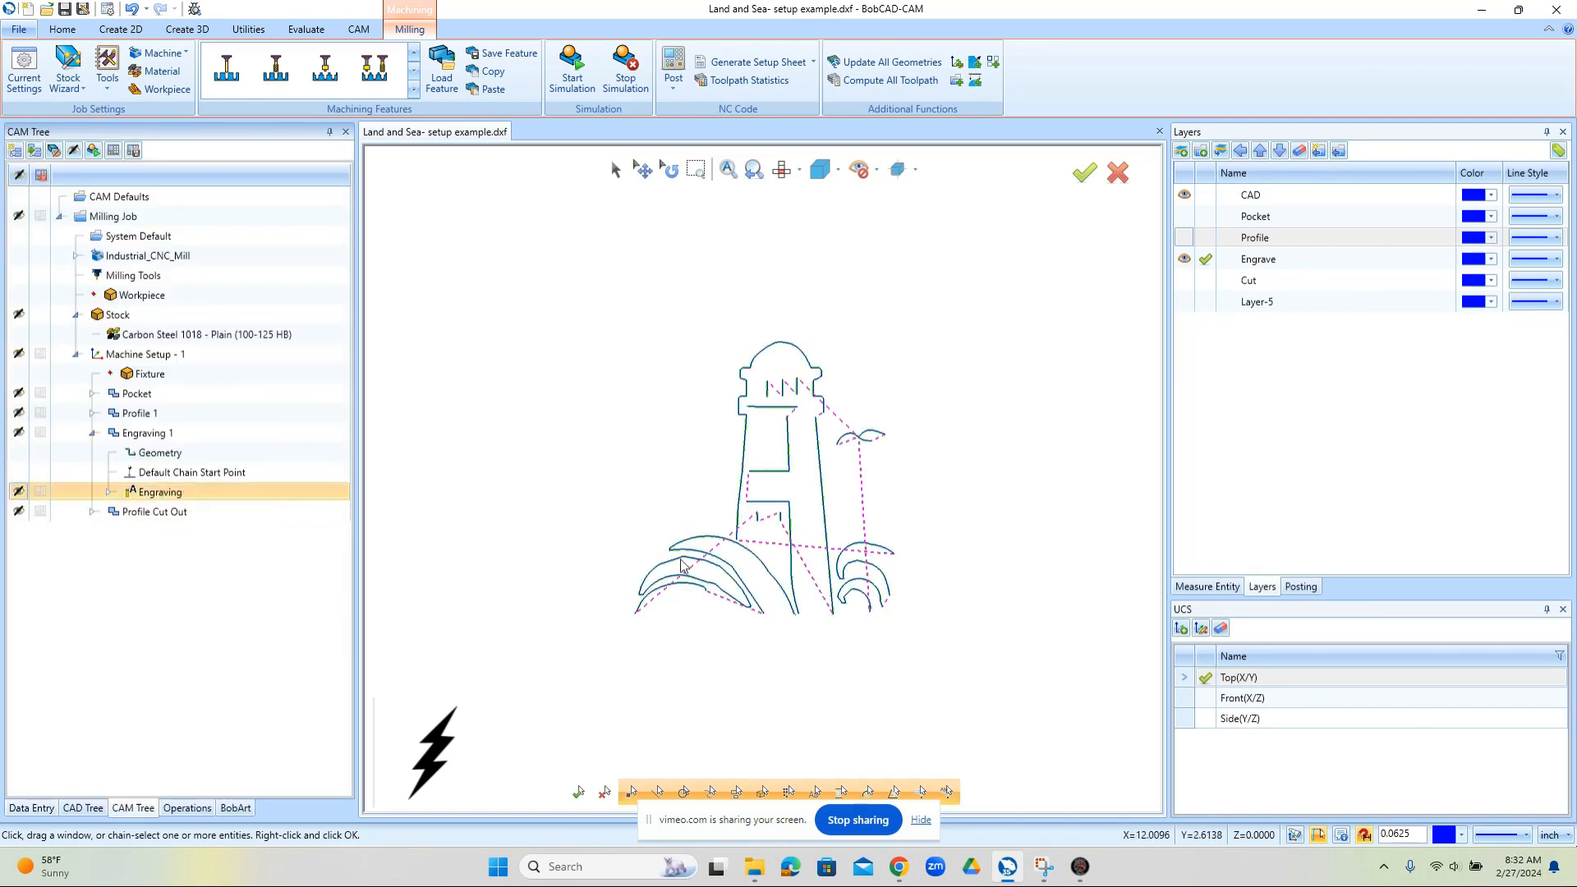
Step: Show the Profile and Pocket layers together with the Engrave layer
{"action": "scroll", "coordinate": [974, 549], "scroll_direction": "down", "scroll_amount": 2}
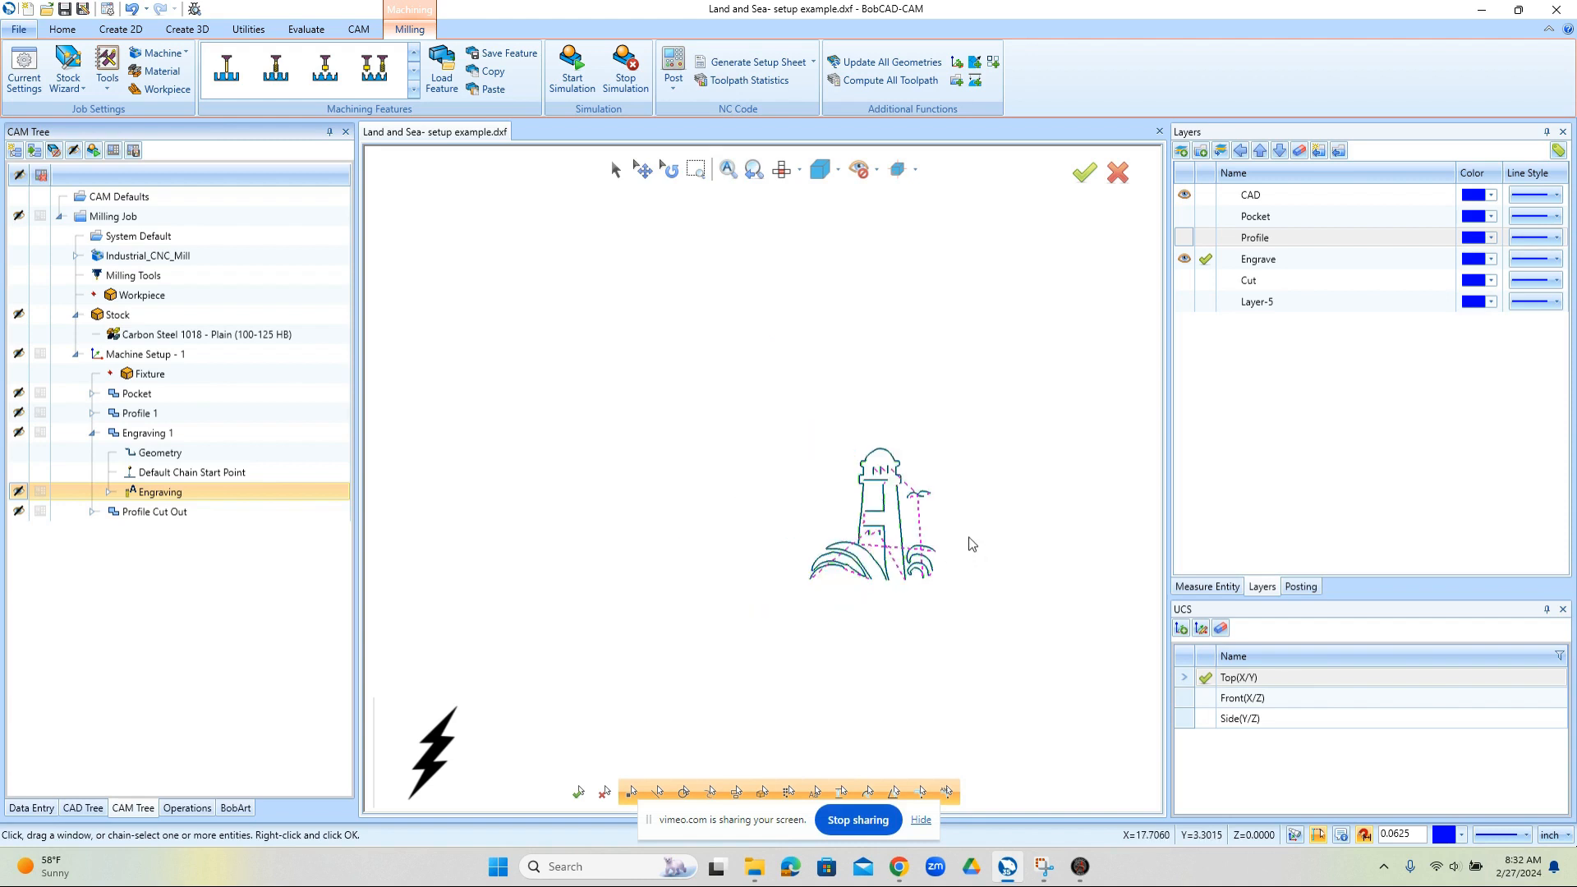
{"action": "left_click", "coordinate": [1185, 237]}
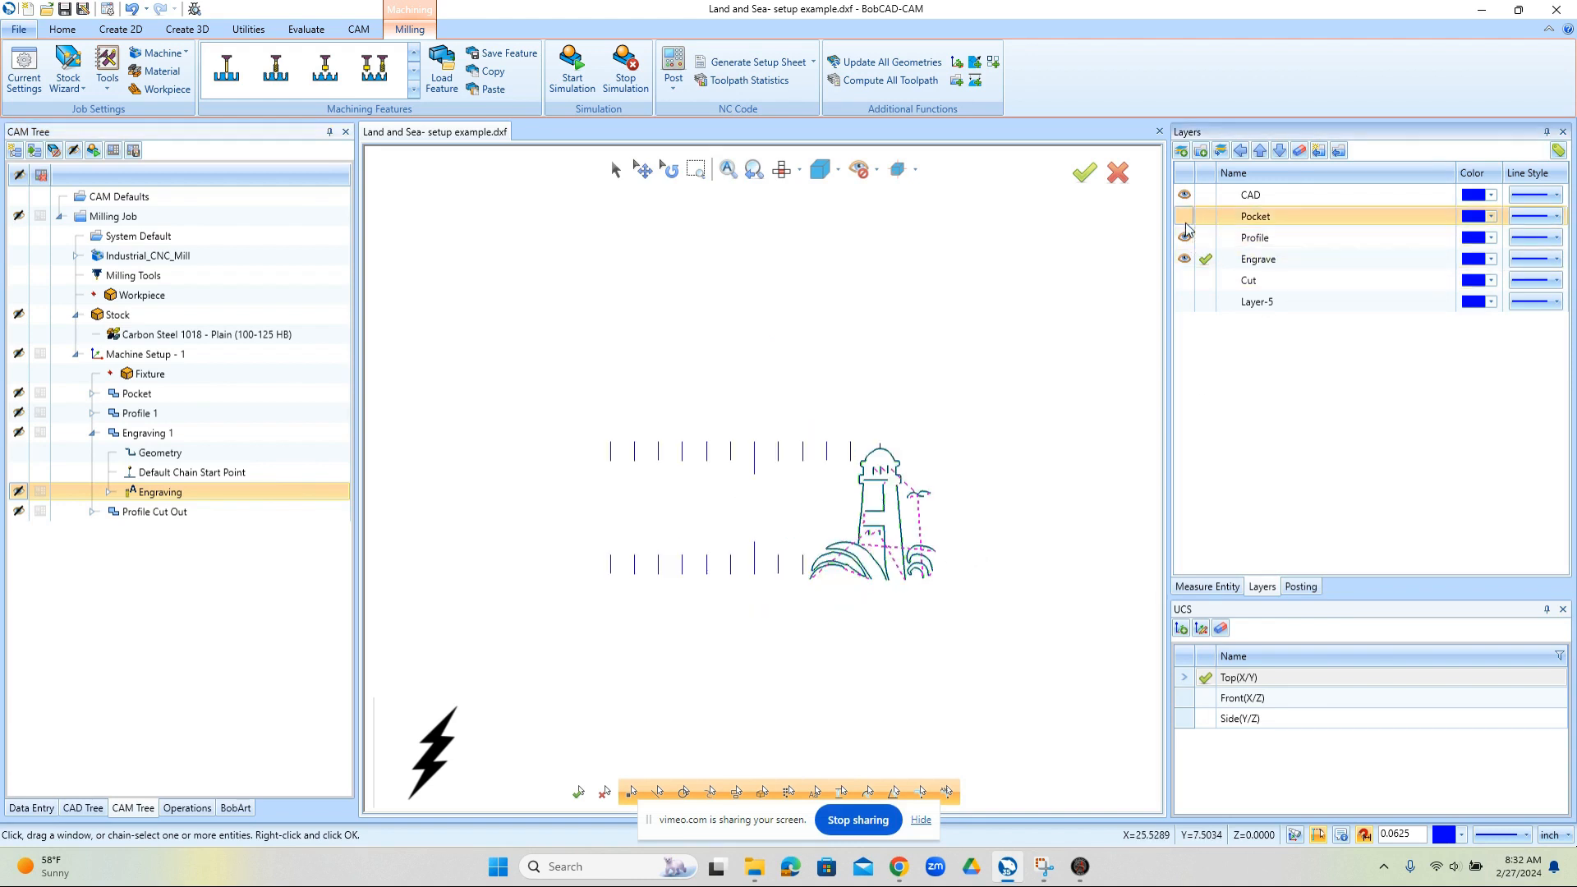
{"action": "left_click", "coordinate": [1184, 217]}
{"action": "scroll", "coordinate": [608, 442], "scroll_direction": "down", "scroll_amount": 1}
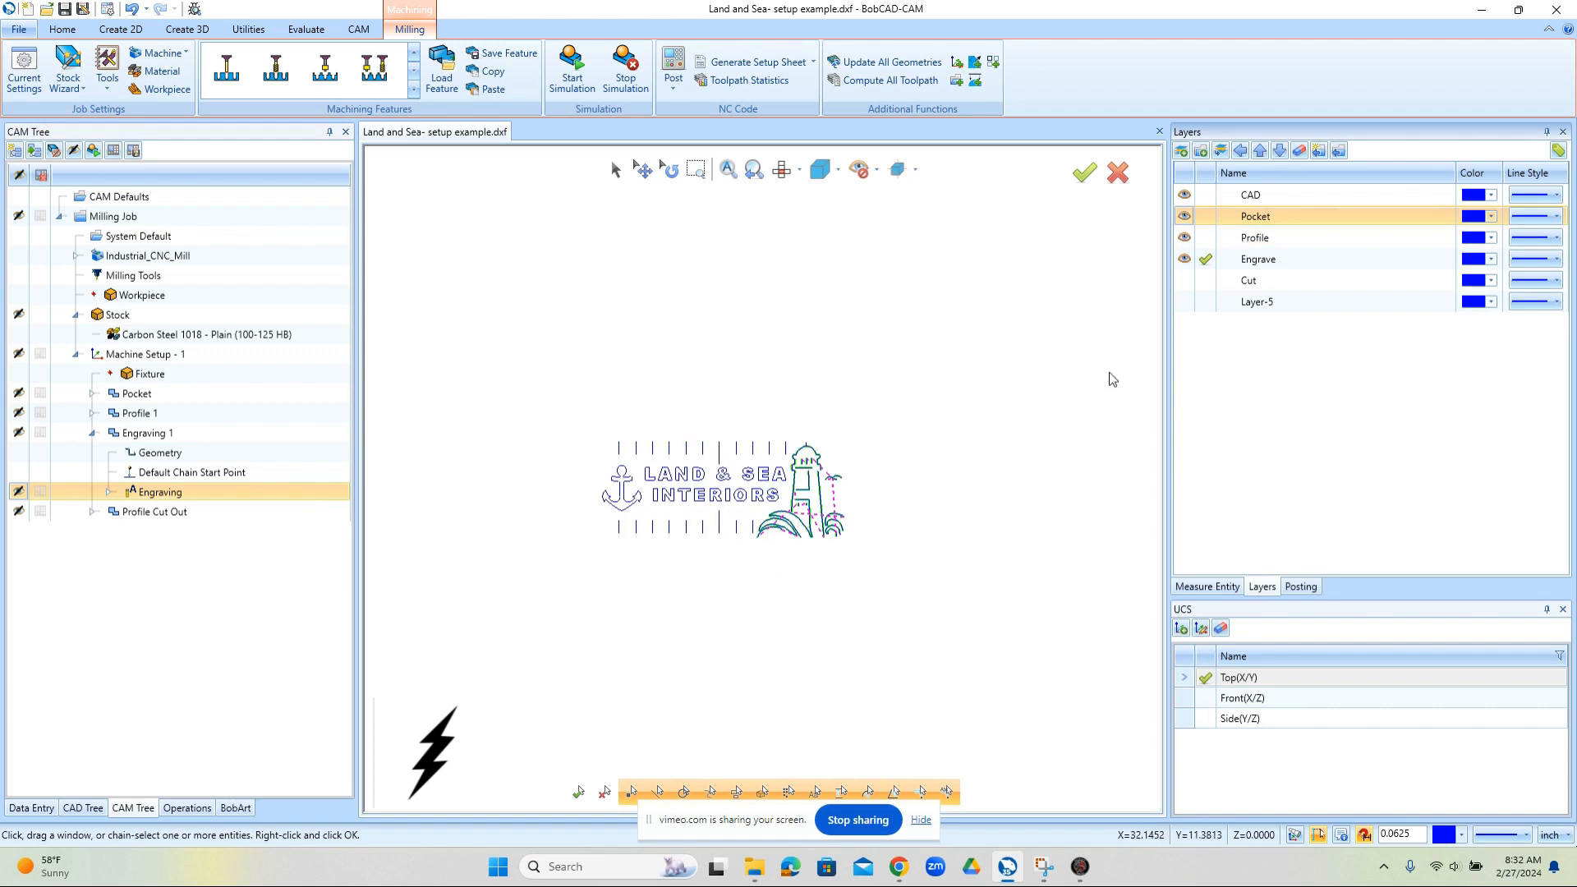
Step: Collapse Engraving 1, show the Cut layer as the active layer and hide the Engrave, Profile and Pocket layers
{"action": "left_click", "coordinate": [93, 433]}
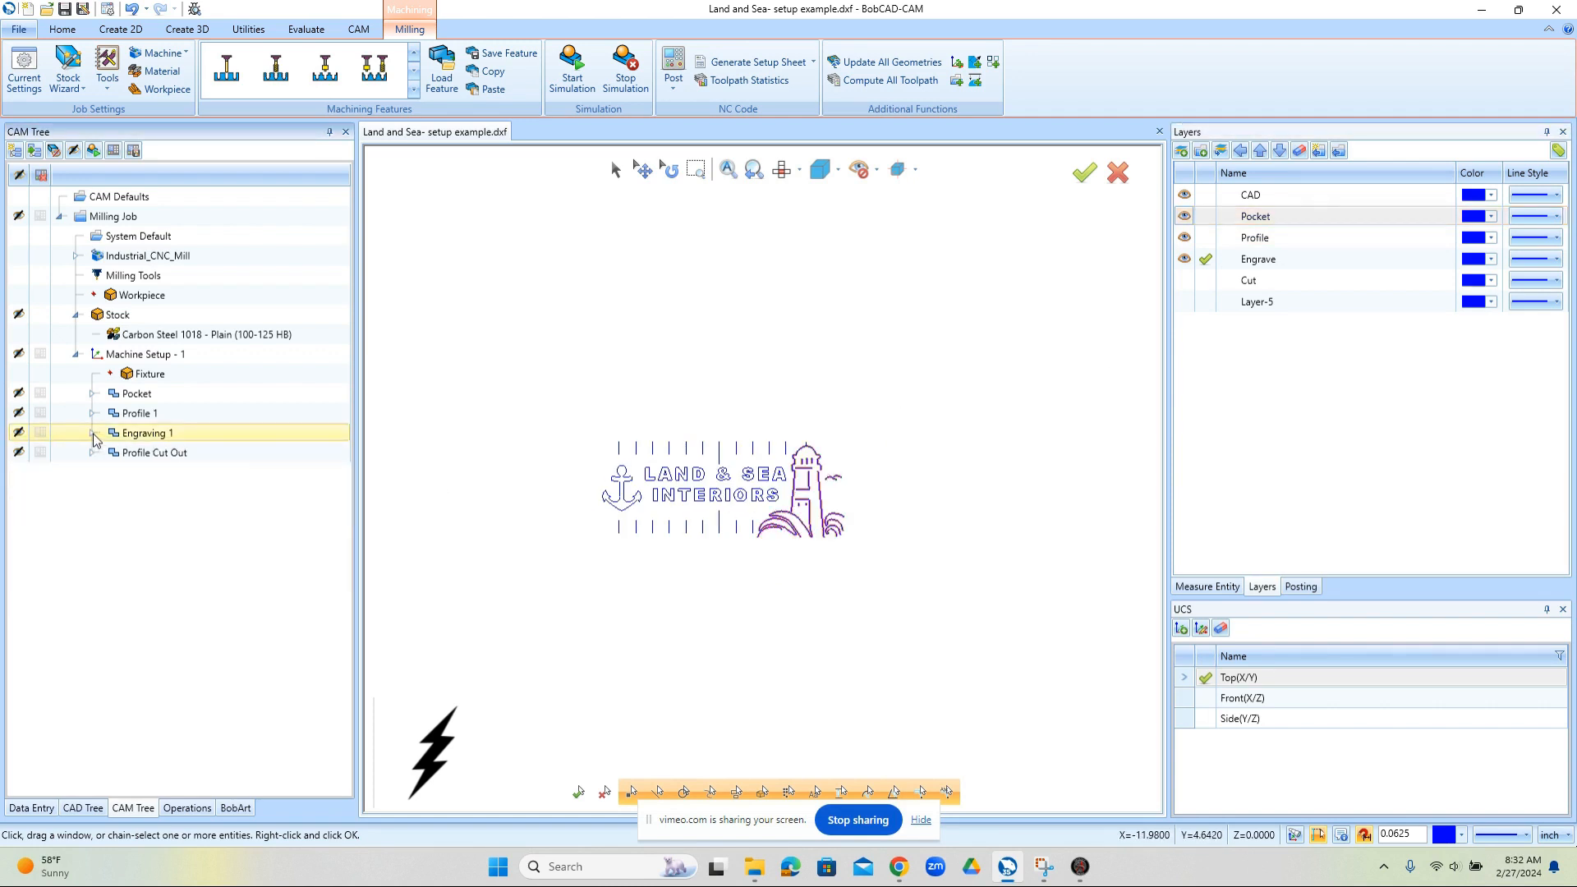
{"action": "left_click", "coordinate": [1187, 281]}
{"action": "left_click", "coordinate": [1204, 281]}
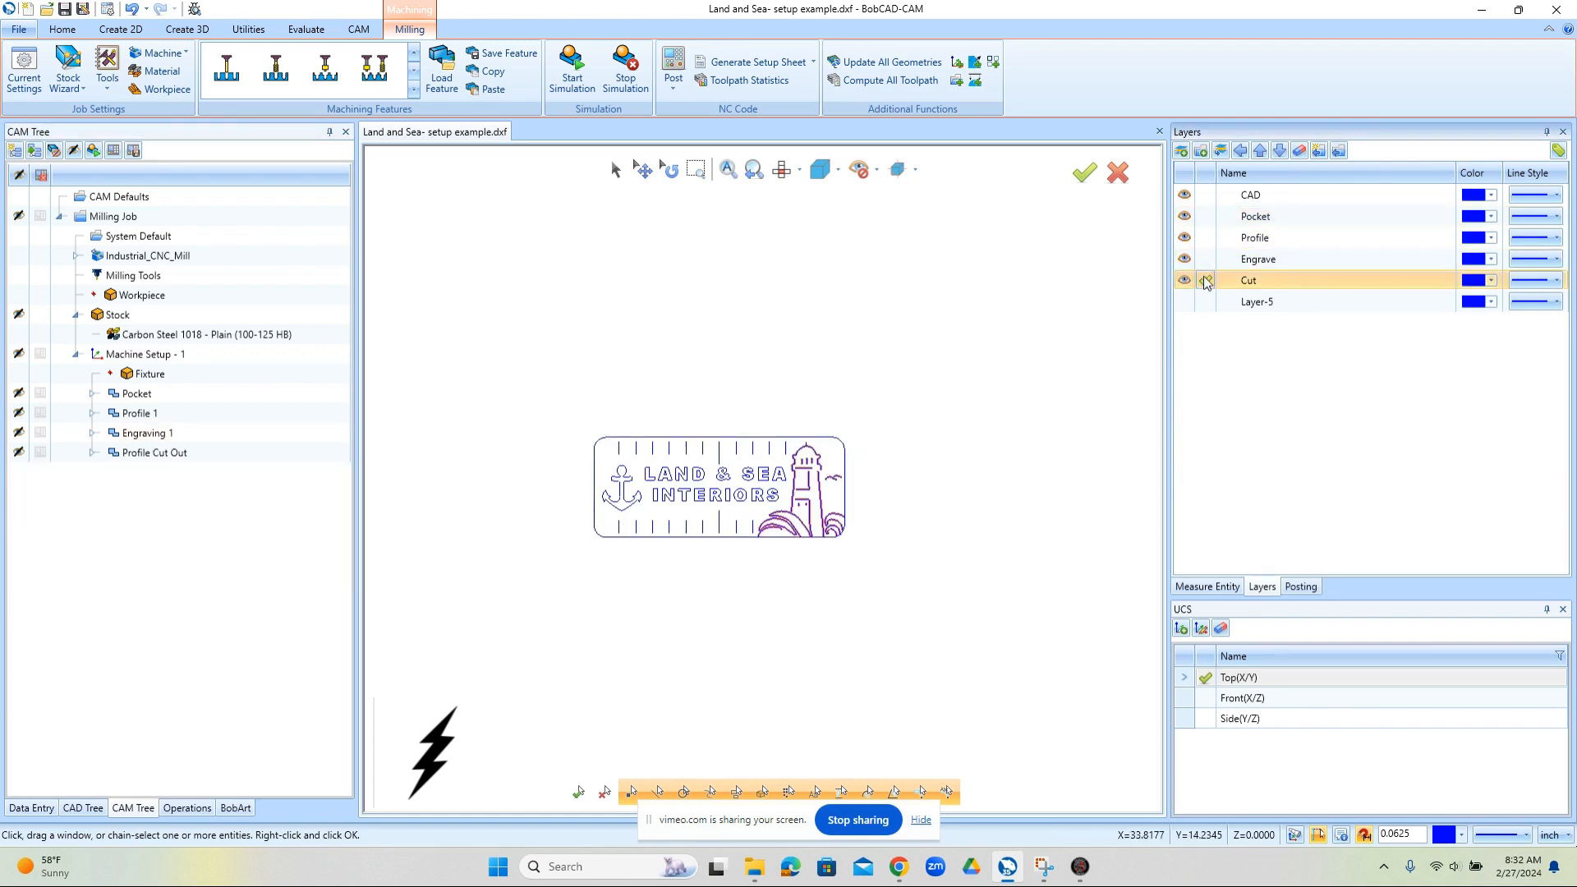
{"action": "left_click", "coordinate": [1185, 258]}
{"action": "left_click", "coordinate": [1184, 237]}
{"action": "left_click", "coordinate": [1184, 217]}
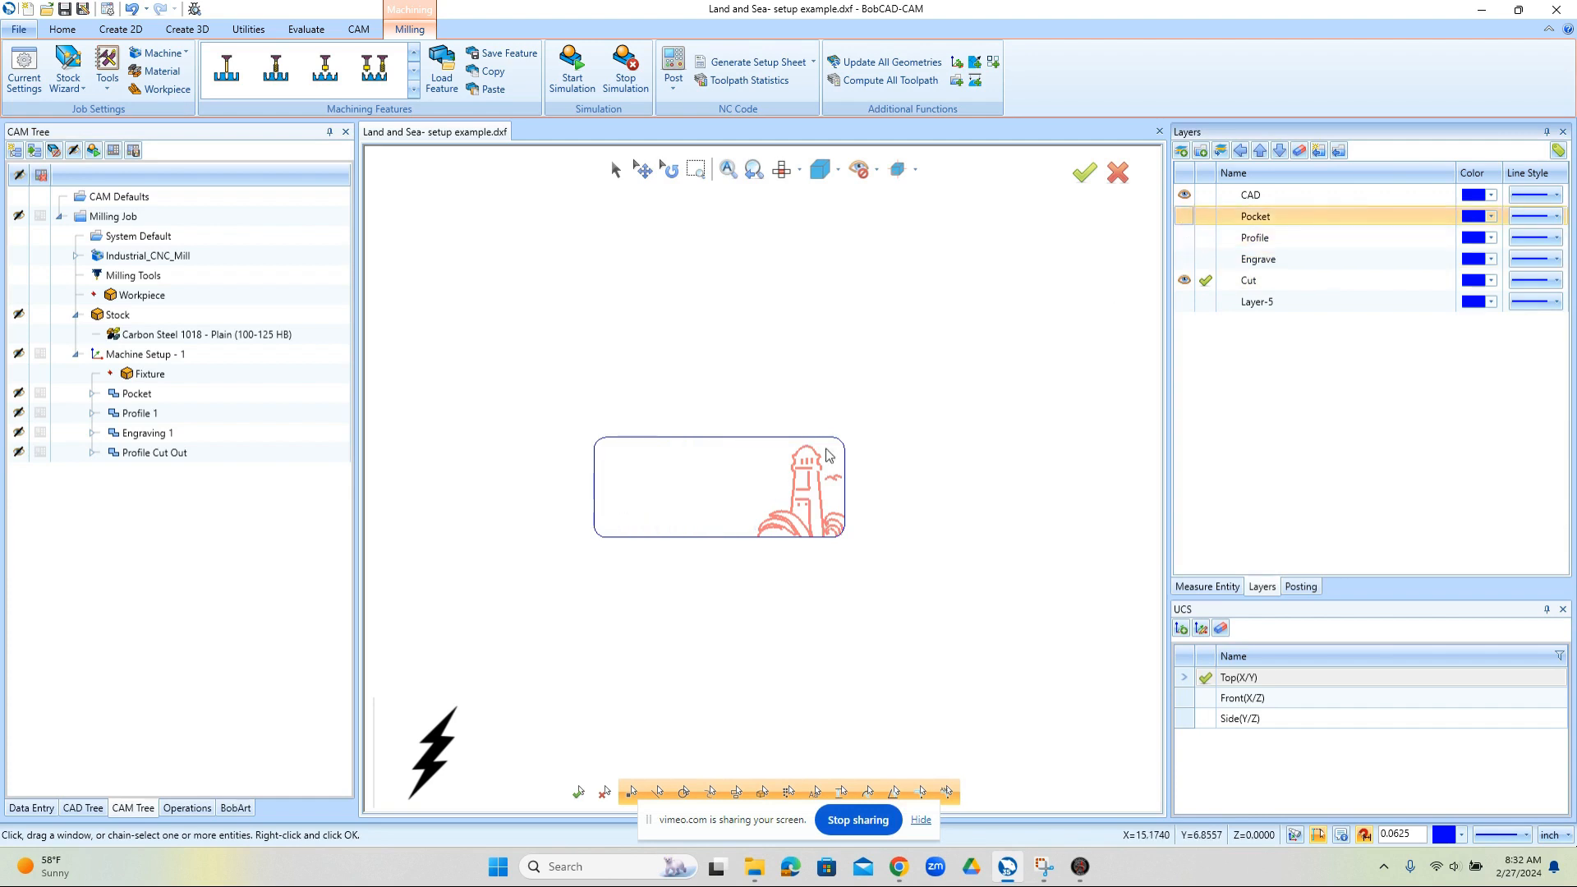
{"action": "scroll", "coordinate": [671, 507], "scroll_direction": "up", "scroll_amount": 3}
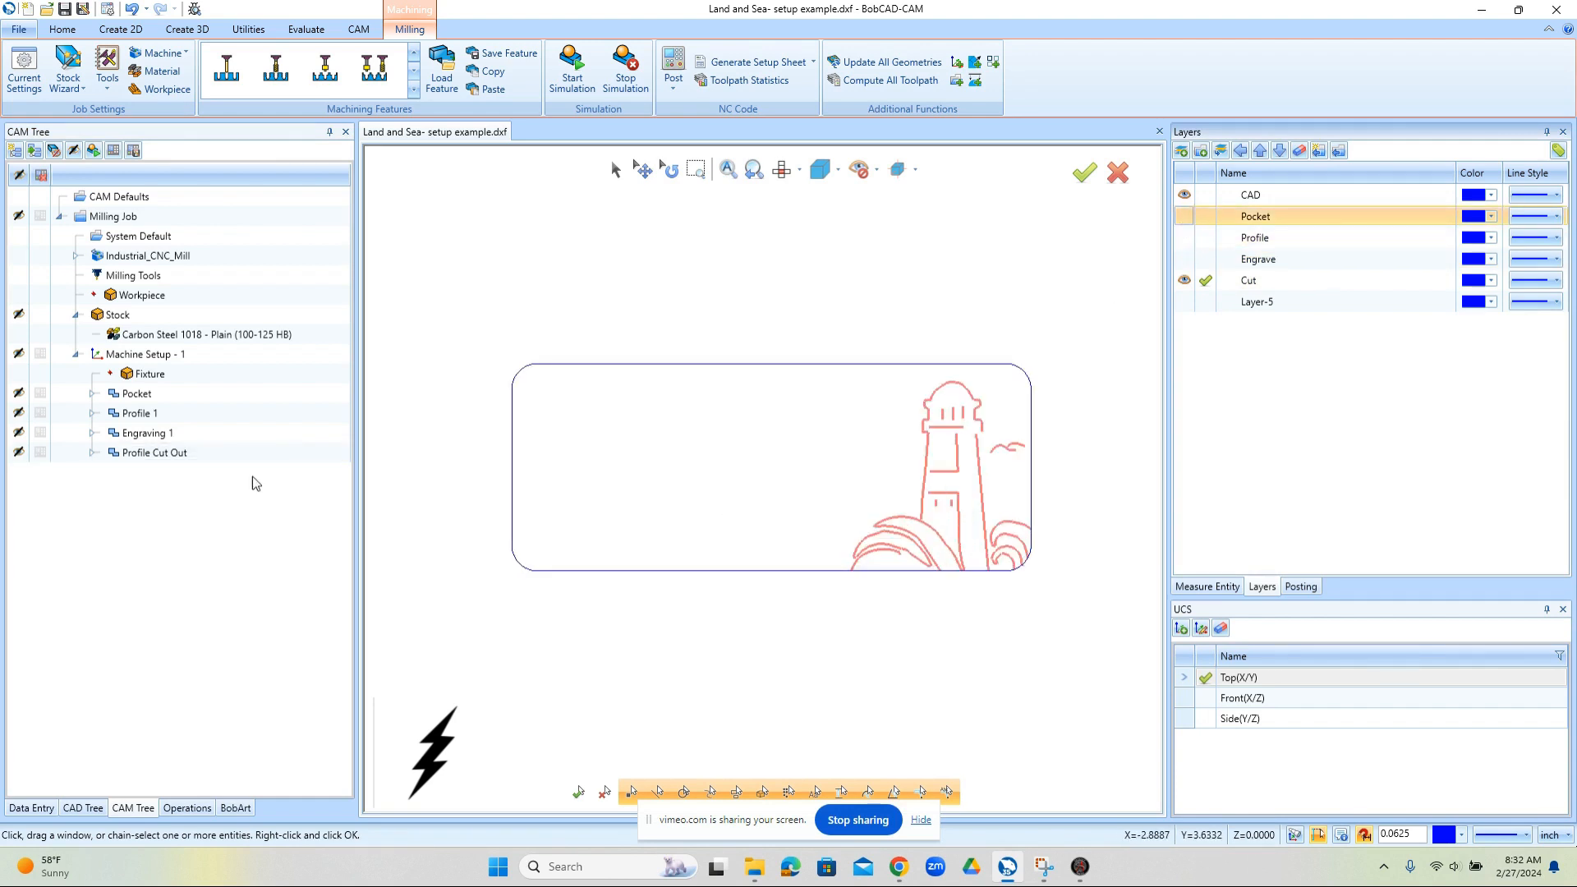
Step: Assign the sign's rounded rectangular outline to the Profile Cut Out feature and compute its Profile Rough toolpath
{"action": "left_click", "coordinate": [177, 456]}
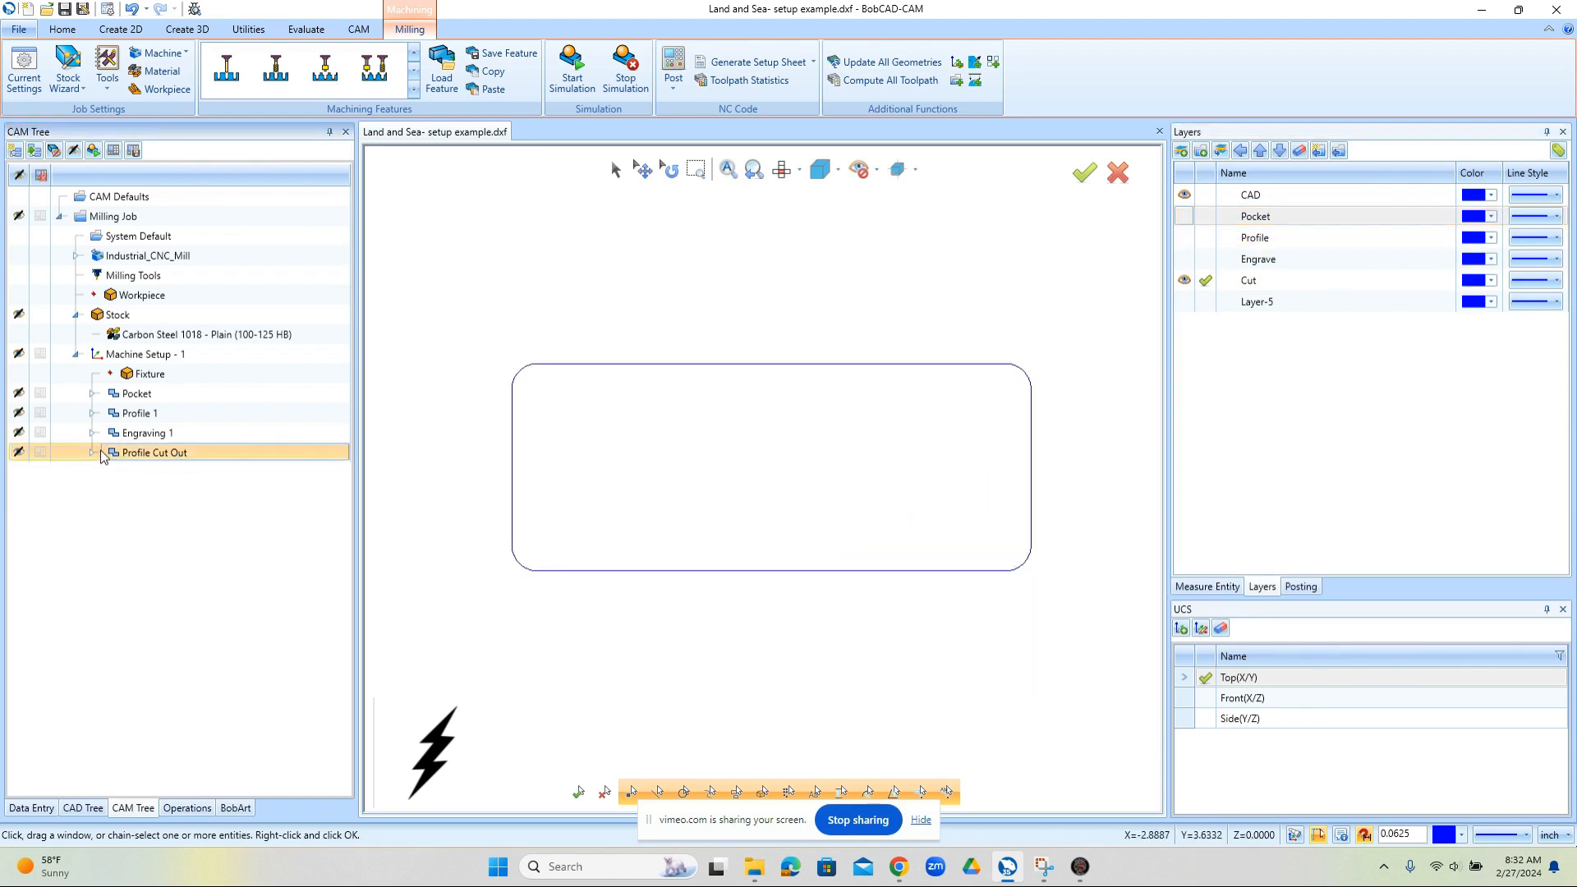
{"action": "left_click", "coordinate": [92, 452]}
{"action": "double_click", "coordinate": [165, 474]}
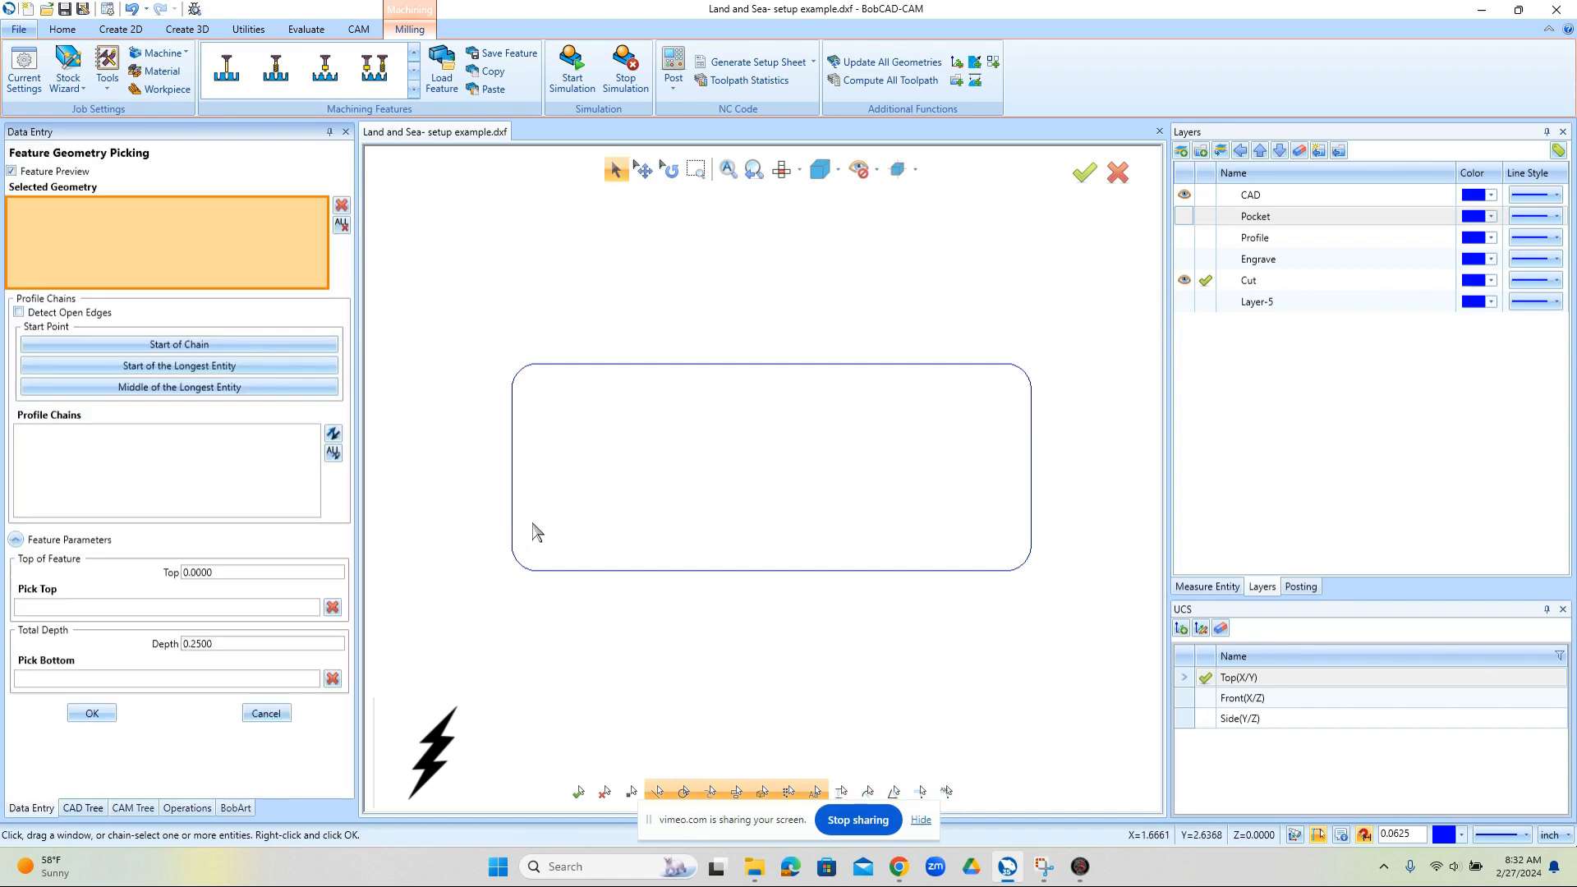
{"action": "left_click", "coordinate": [513, 490]}
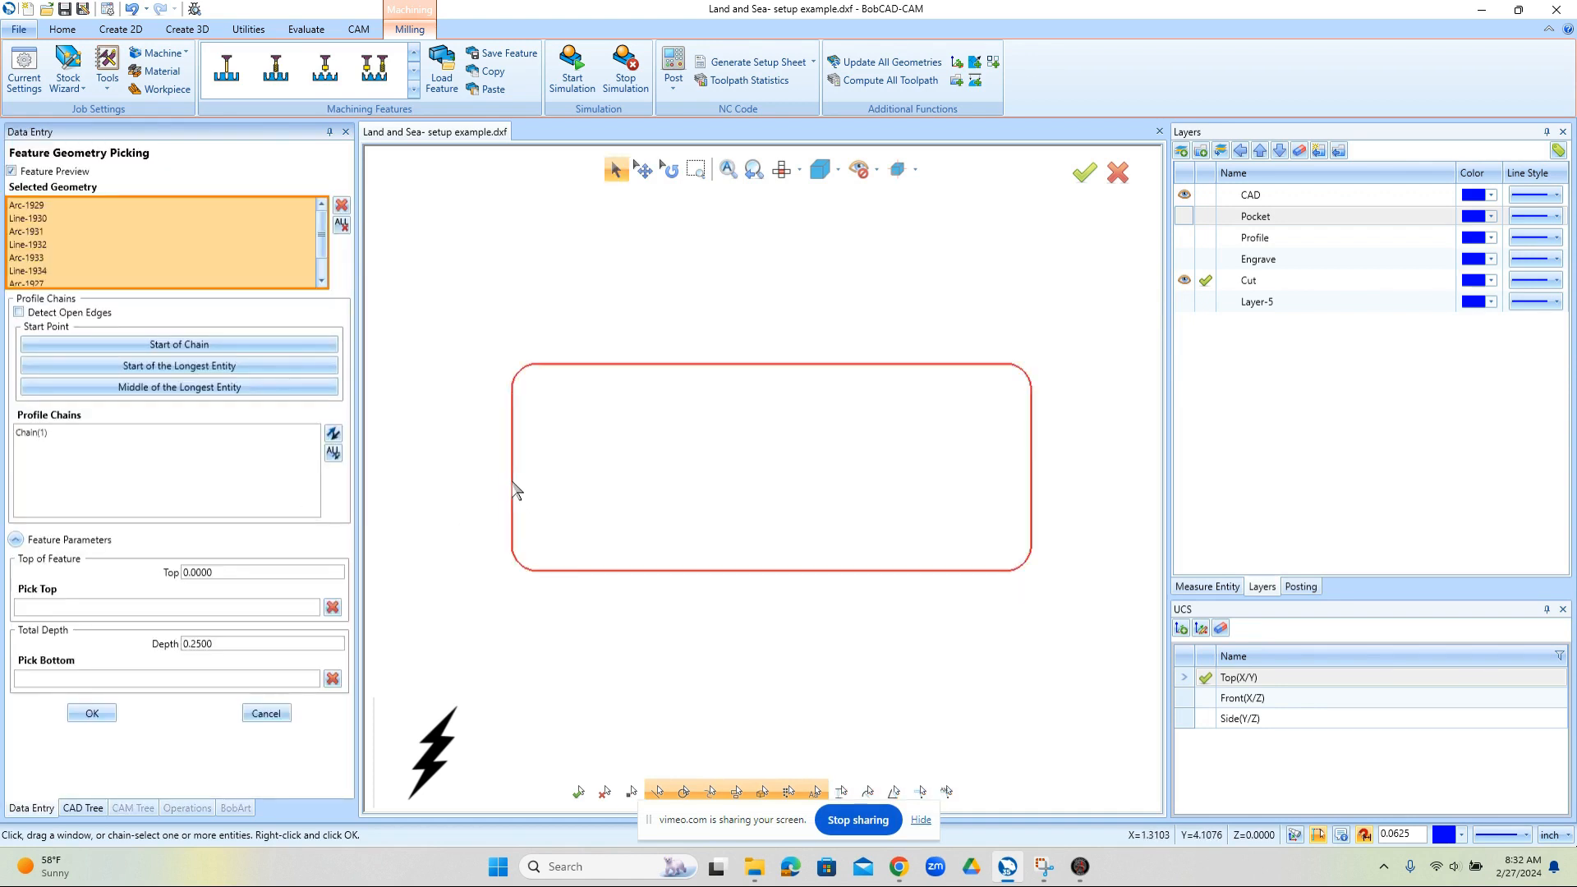
{"action": "left_click", "coordinate": [92, 713]}
{"action": "left_click", "coordinate": [168, 513]}
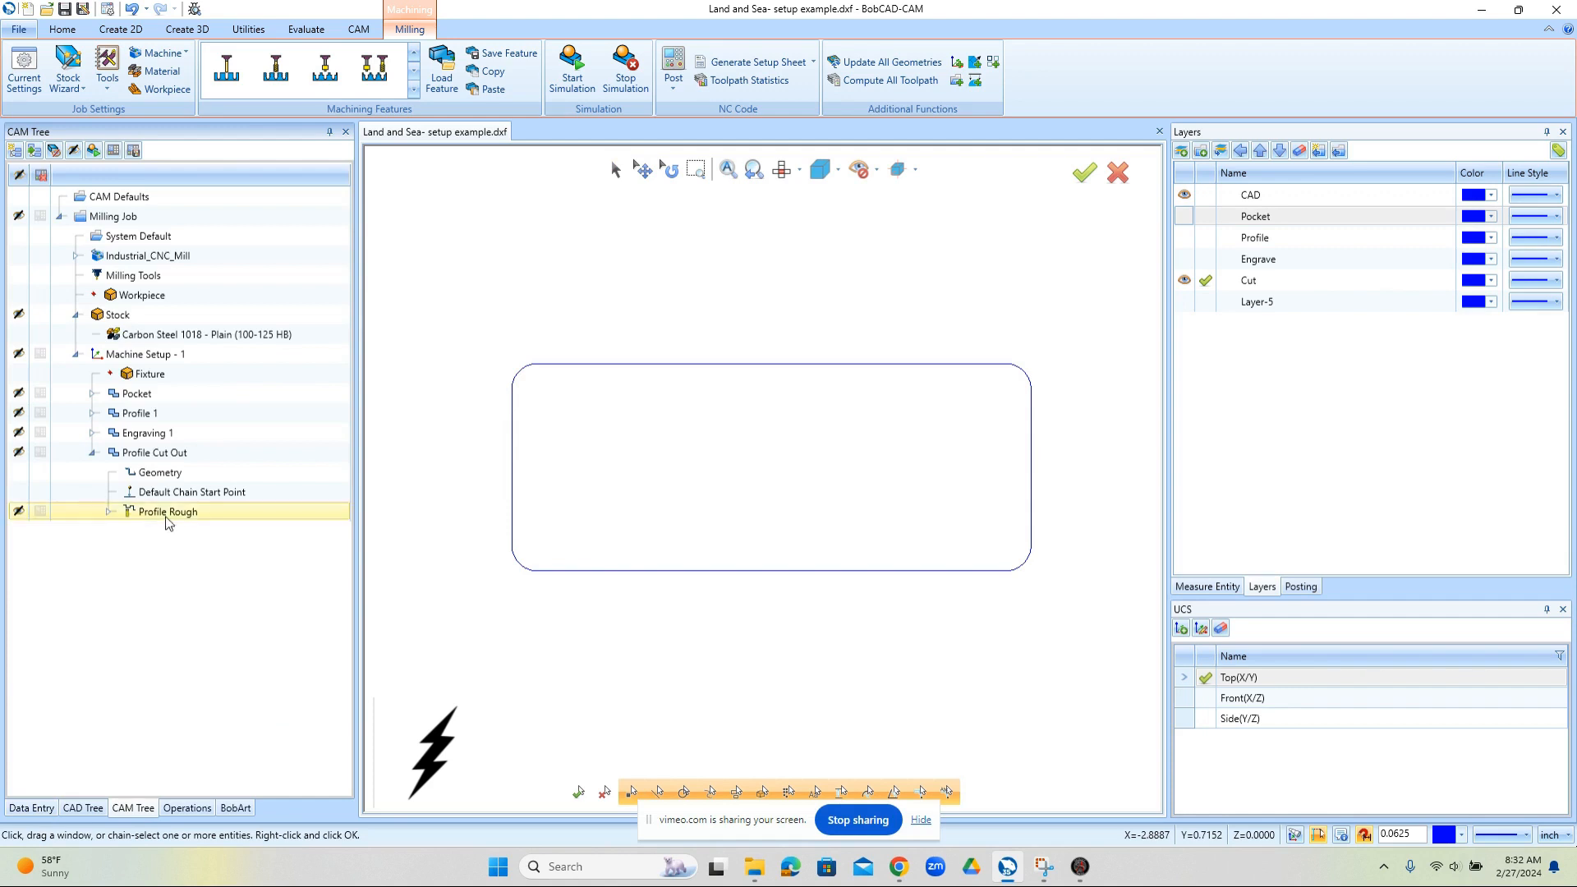
{"action": "right_click", "coordinate": [168, 515]}
{"action": "left_click", "coordinate": [255, 554]}
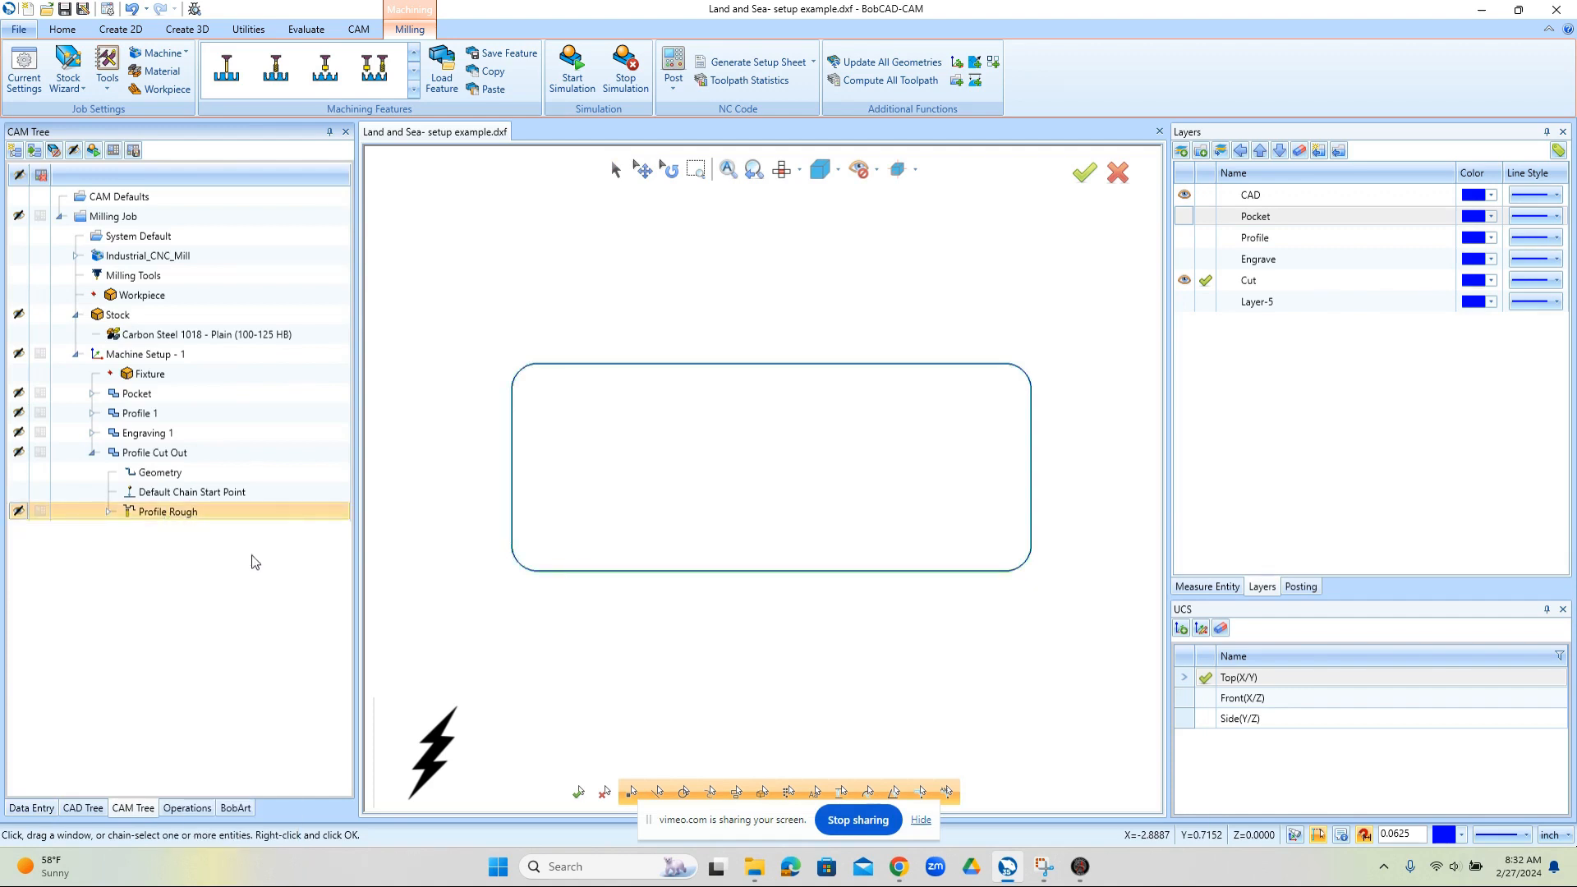
Step: Backplot the Profile Rough toolpath with the tool's holder and arbor hidden, then close the backplot and collapse Profile Cut Out
{"action": "scroll", "coordinate": [703, 479], "scroll_direction": "down", "scroll_amount": 2}
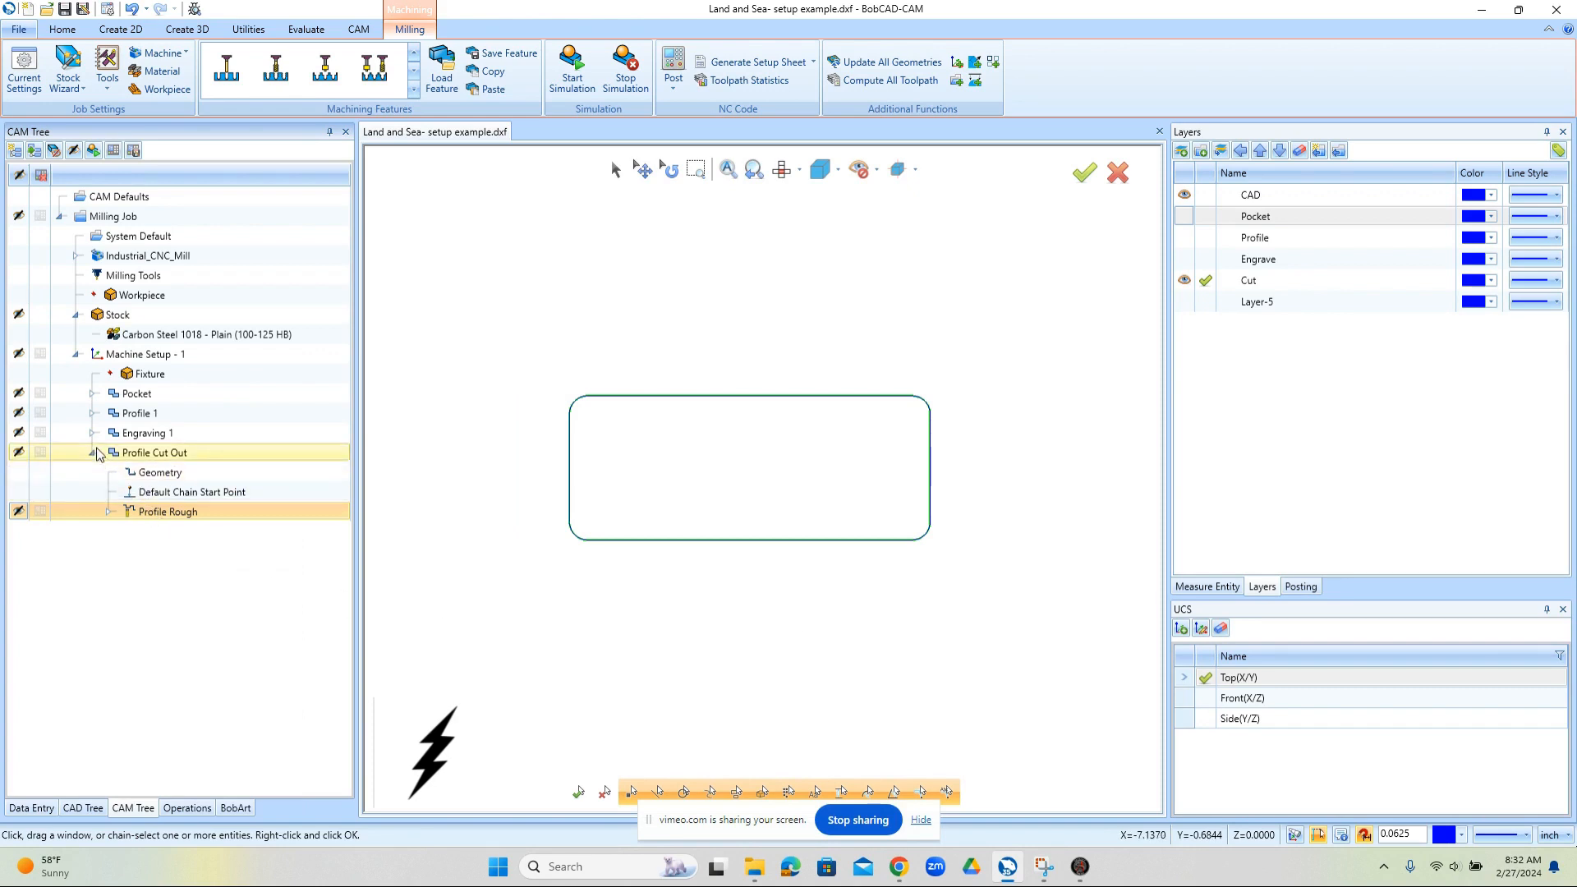
{"action": "right_click", "coordinate": [184, 517]}
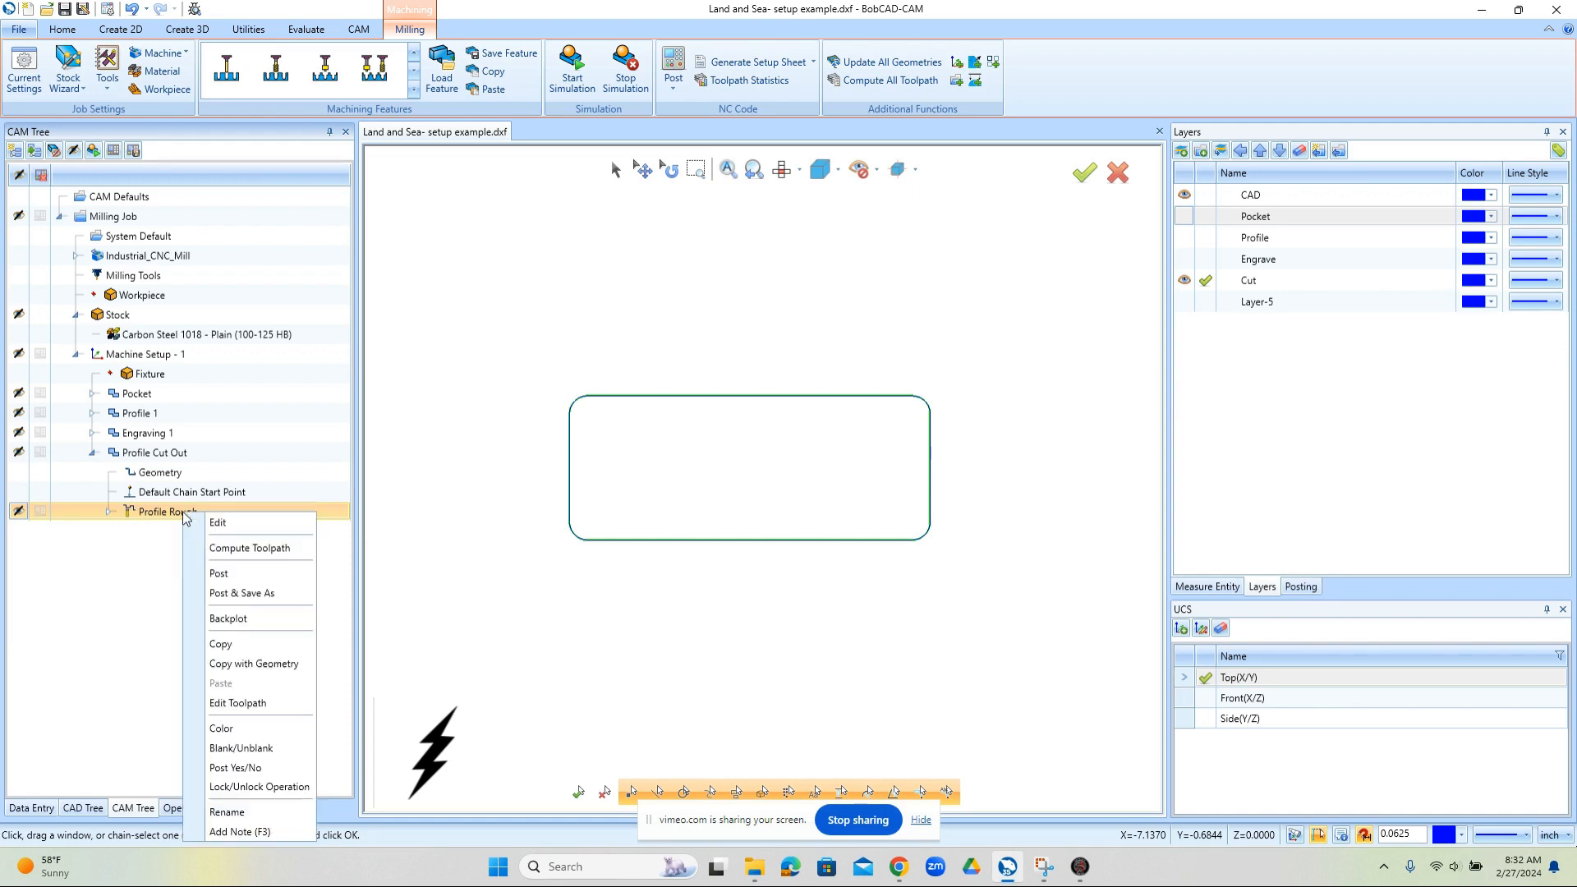
{"action": "left_click", "coordinate": [284, 621]}
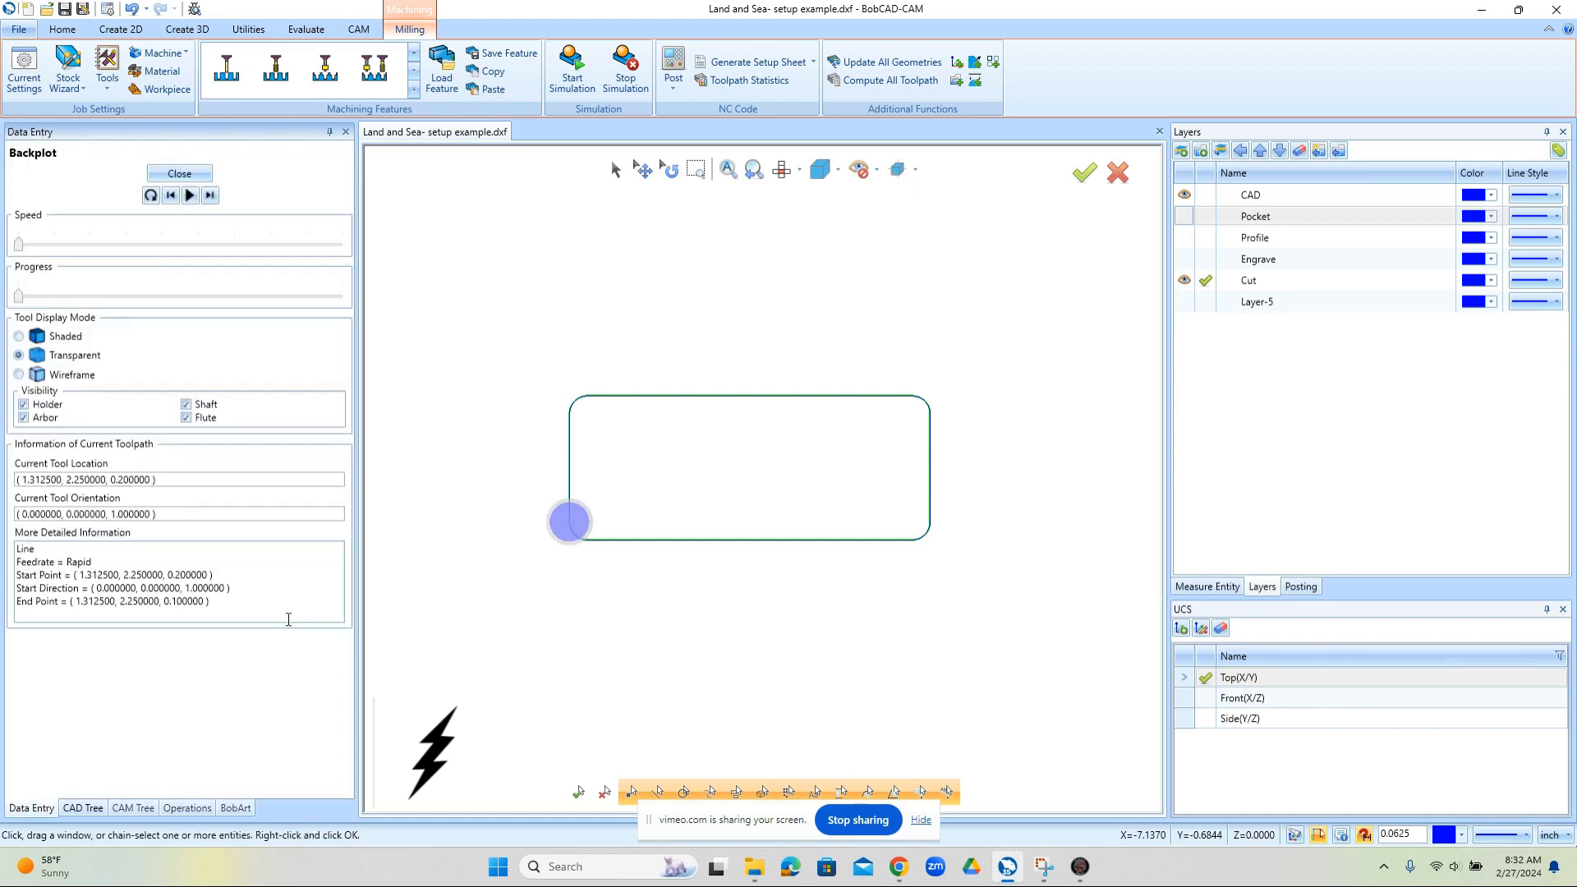
{"action": "left_click", "coordinate": [23, 404]}
{"action": "left_click", "coordinate": [23, 418]}
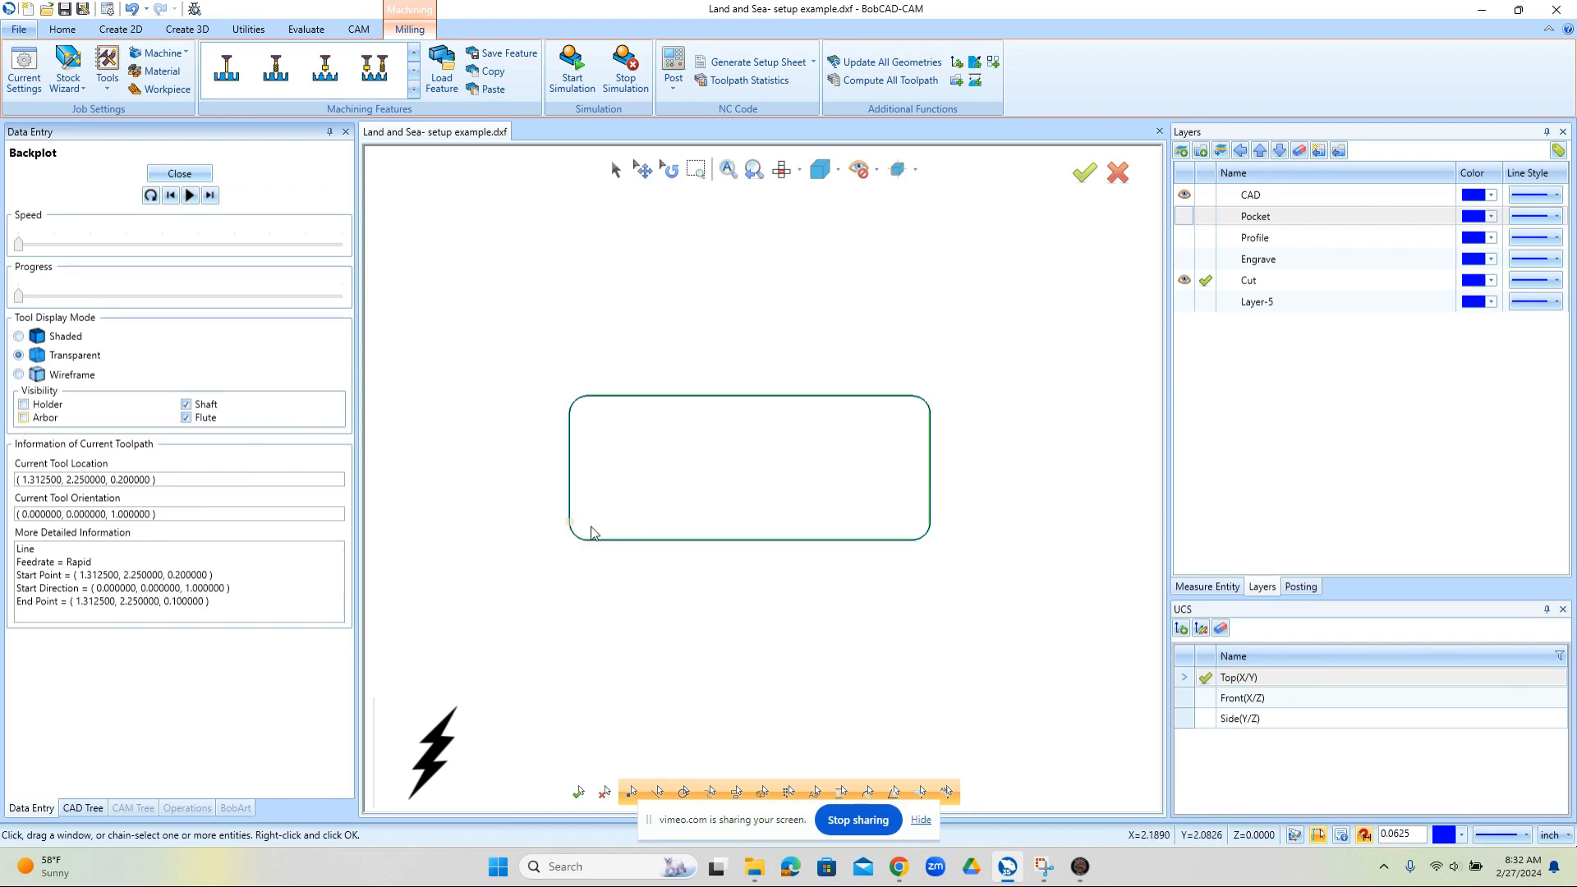
{"action": "scroll", "coordinate": [591, 532], "scroll_direction": "up", "scroll_amount": 5}
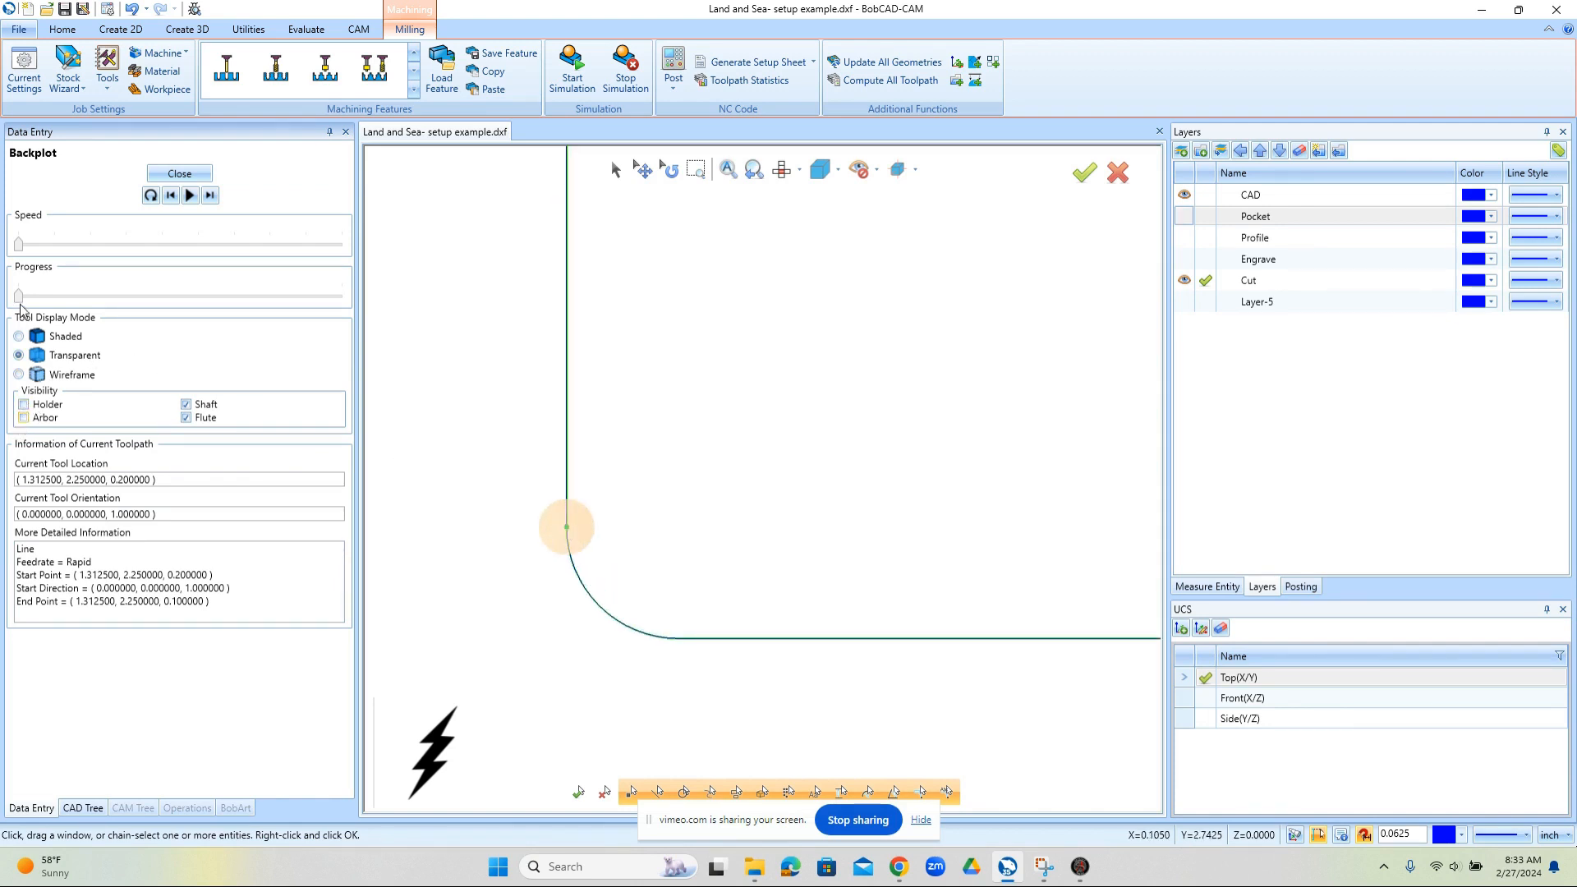
{"action": "scroll", "coordinate": [425, 454], "scroll_direction": "down", "scroll_amount": 5}
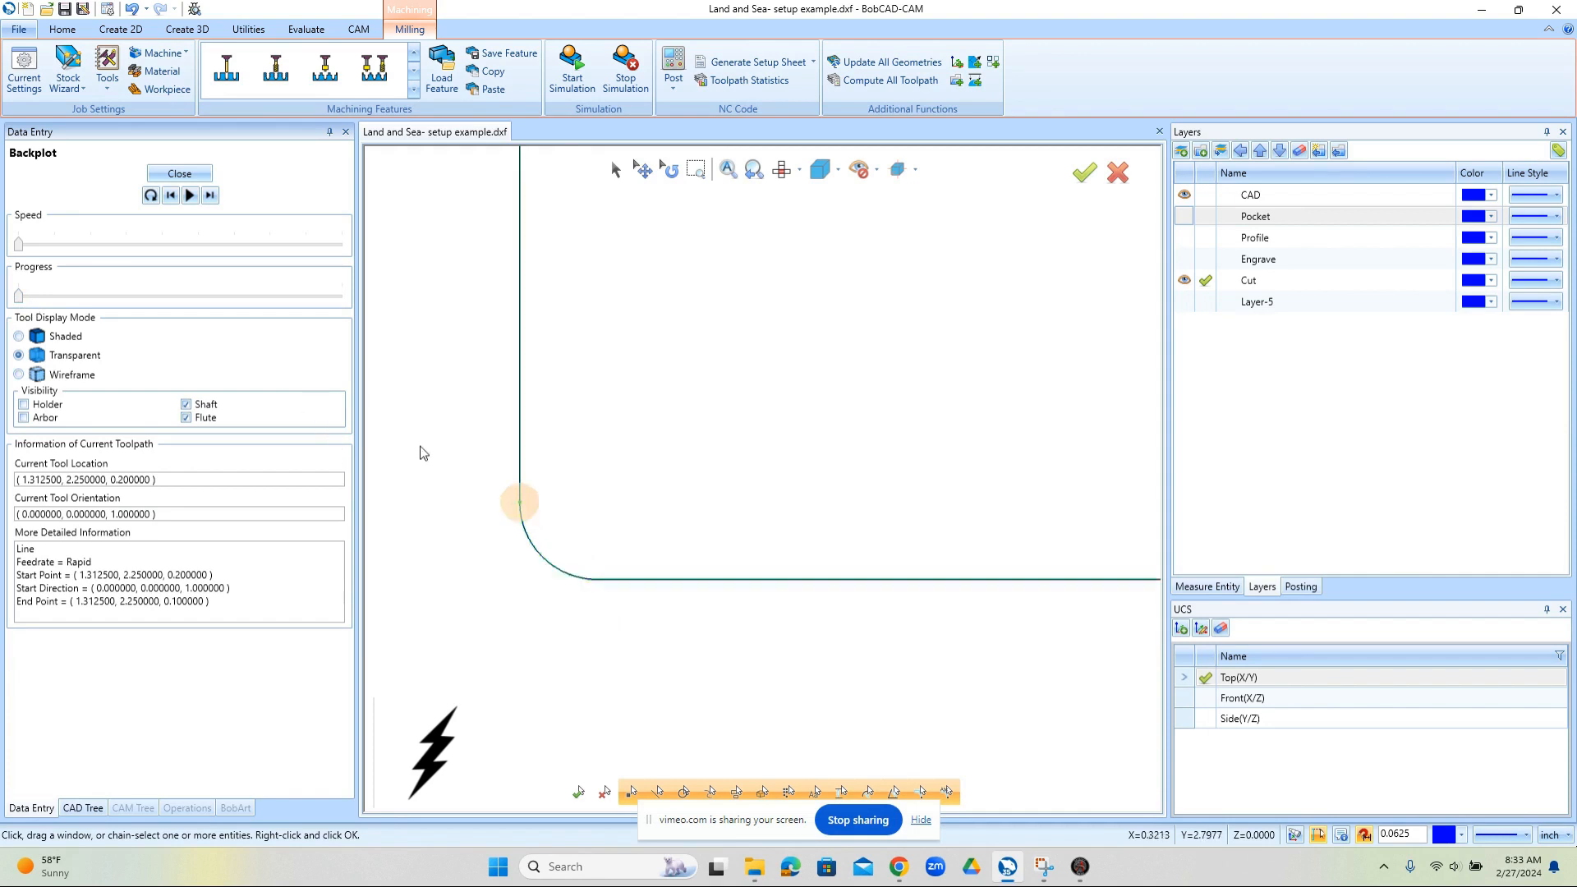
{"action": "left_click", "coordinate": [210, 195]}
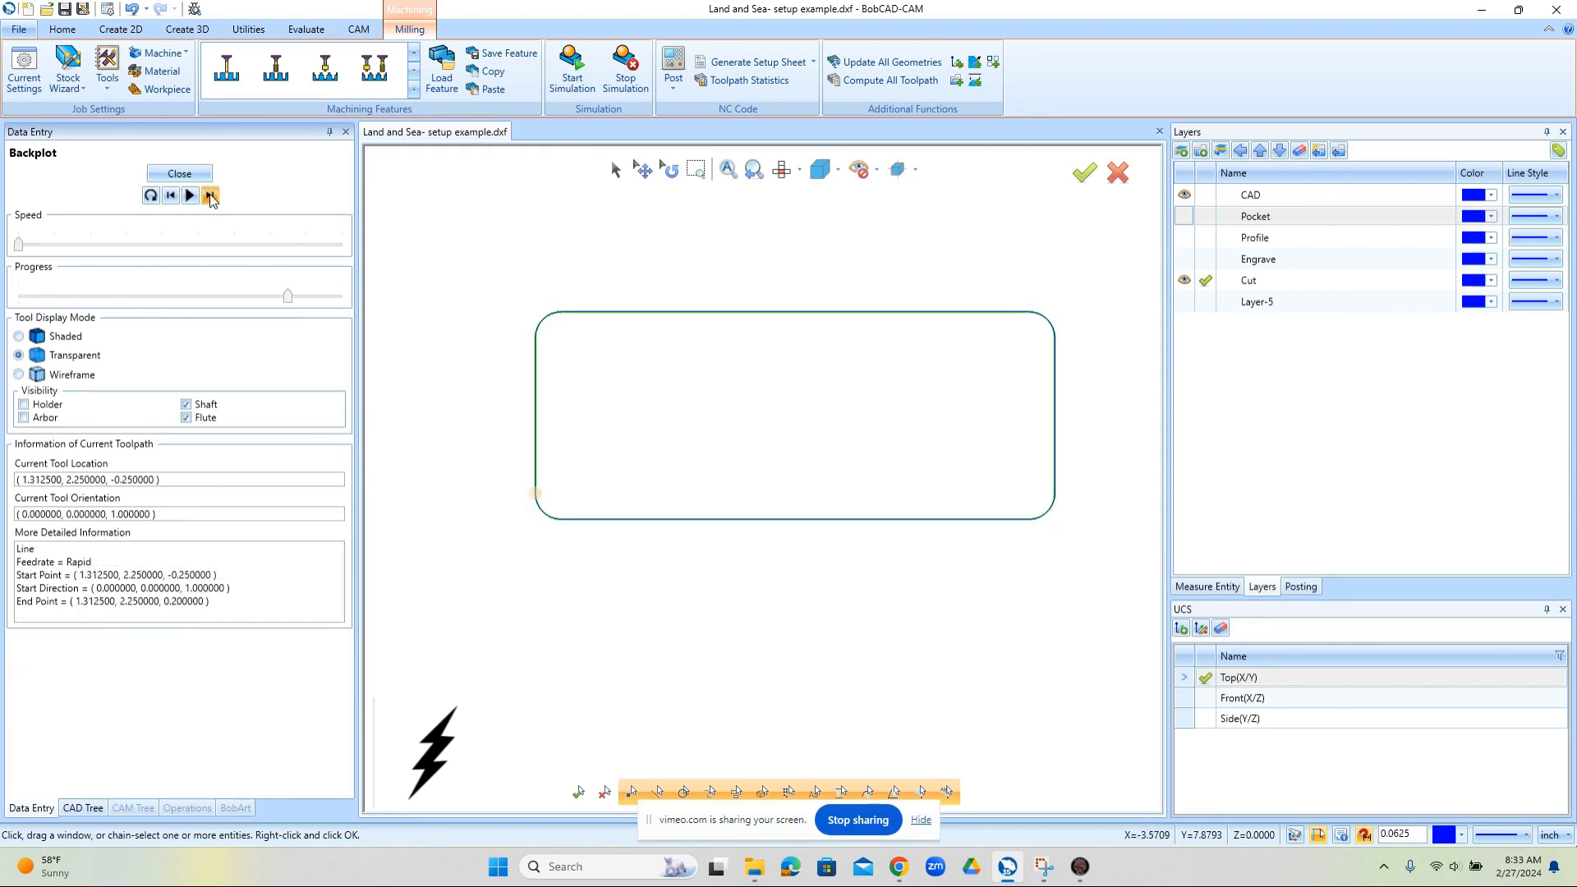
{"action": "left_click", "coordinate": [174, 175]}
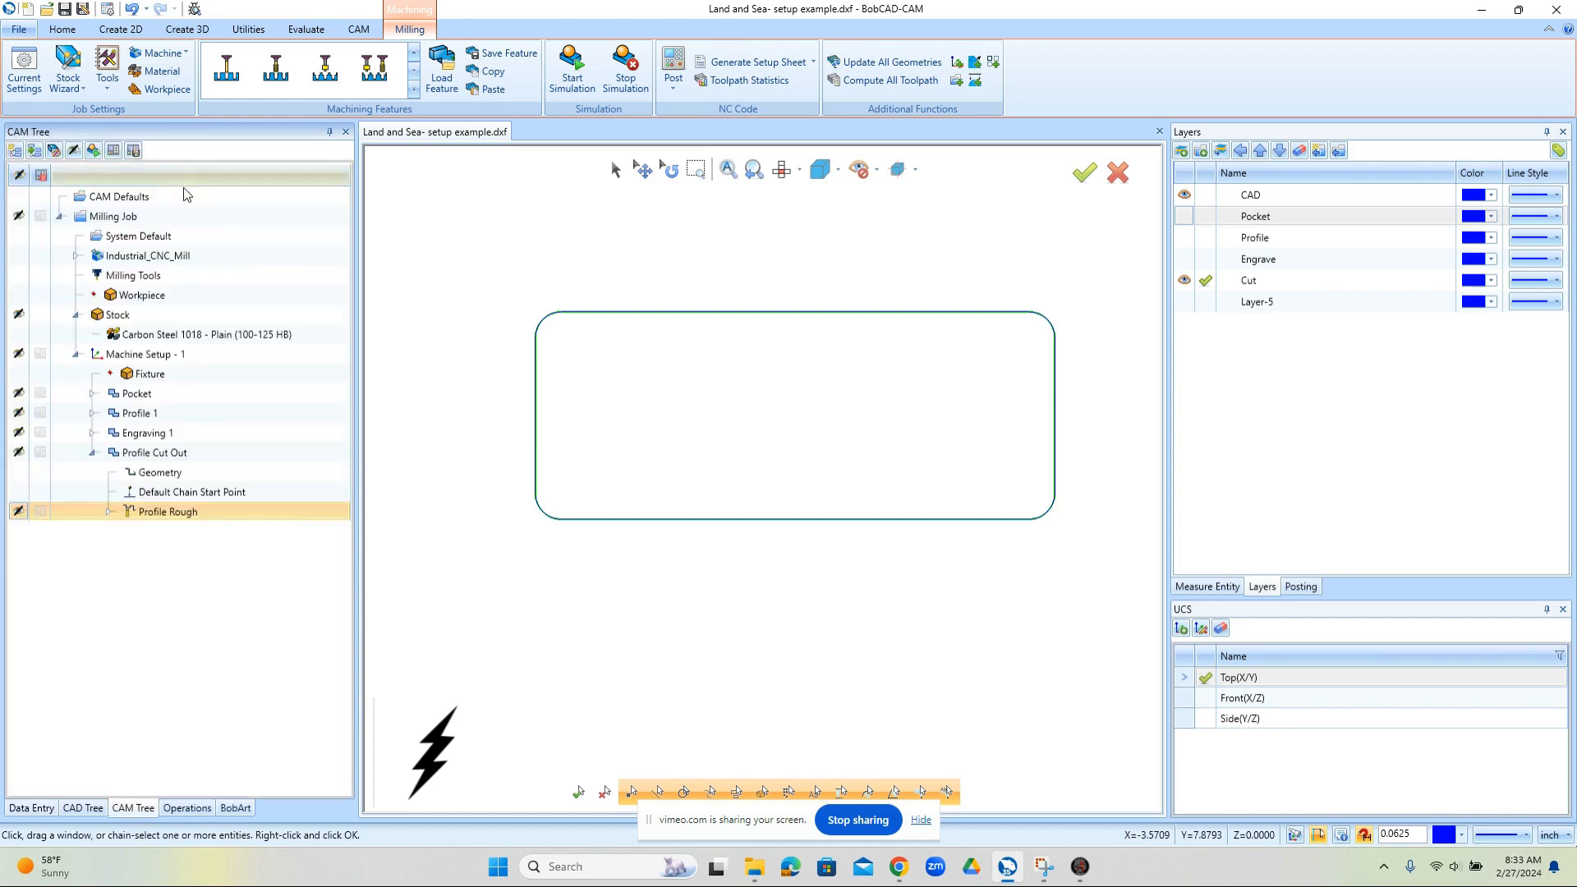
{"action": "left_click", "coordinate": [93, 454]}
Step: Expand Engraving 1, step through the backplot of its Engraving toolpath several moves, and close the backplot
{"action": "left_click", "coordinate": [93, 433]}
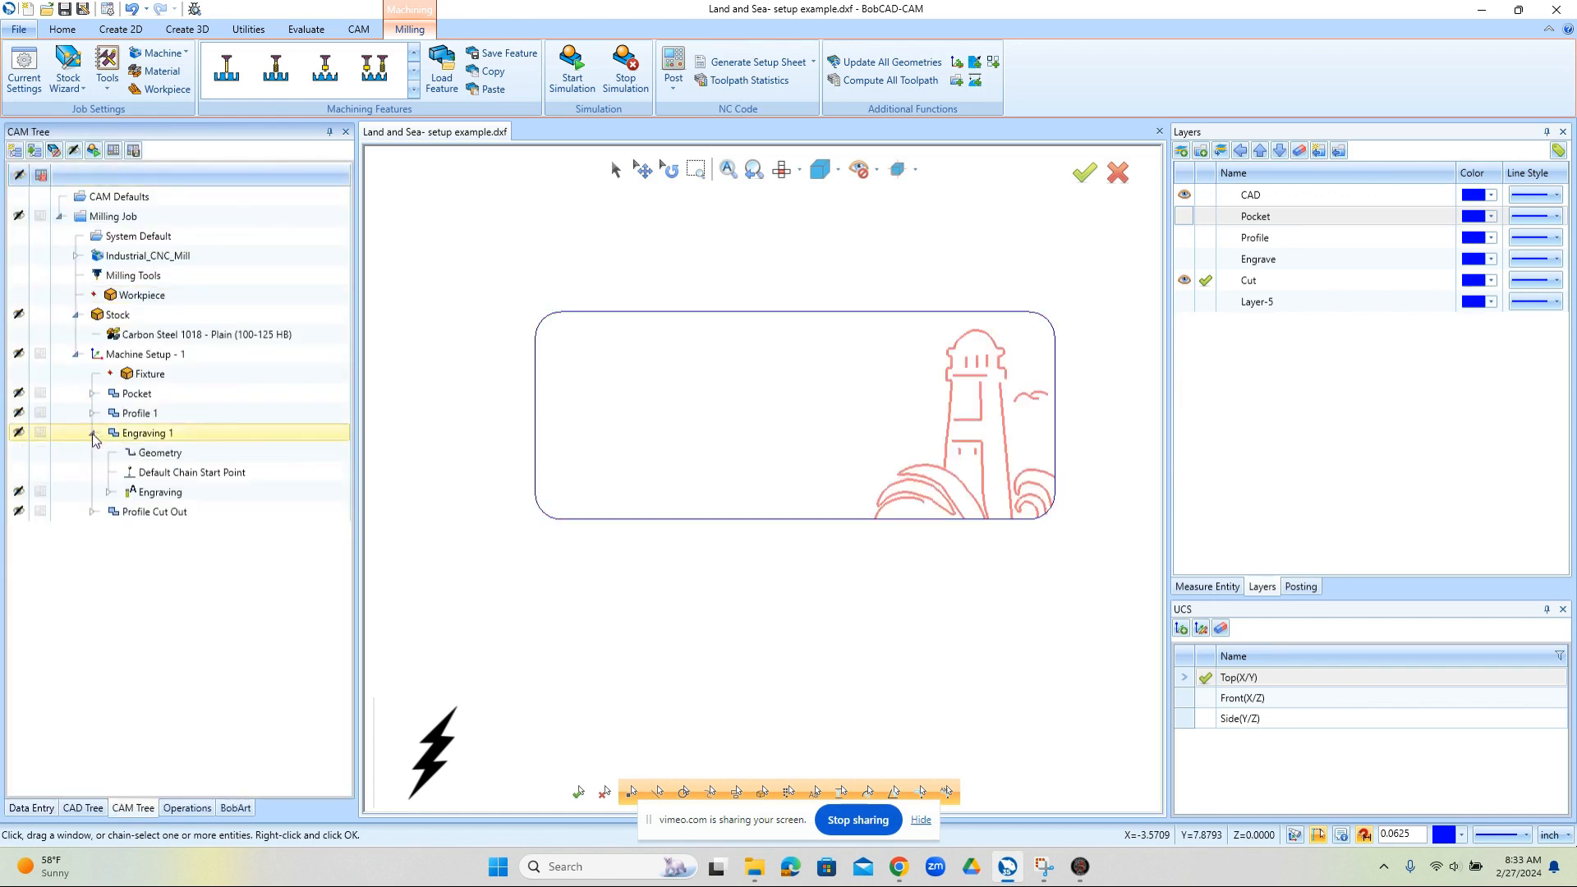
{"action": "right_click", "coordinate": [154, 493]}
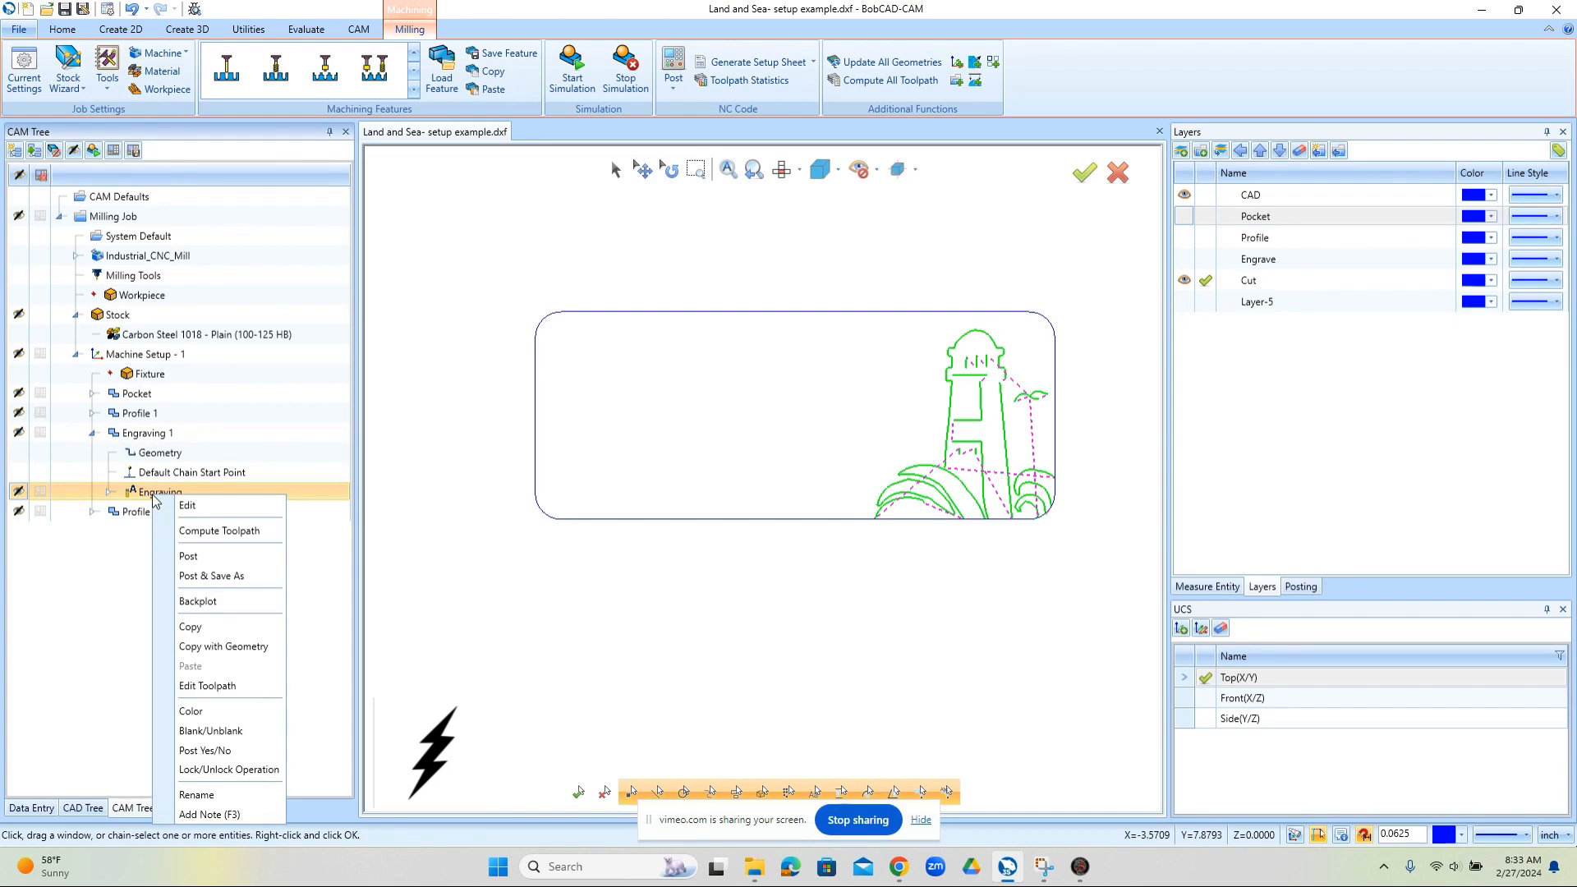
{"action": "left_click", "coordinate": [139, 561]}
{"action": "right_click", "coordinate": [182, 503]}
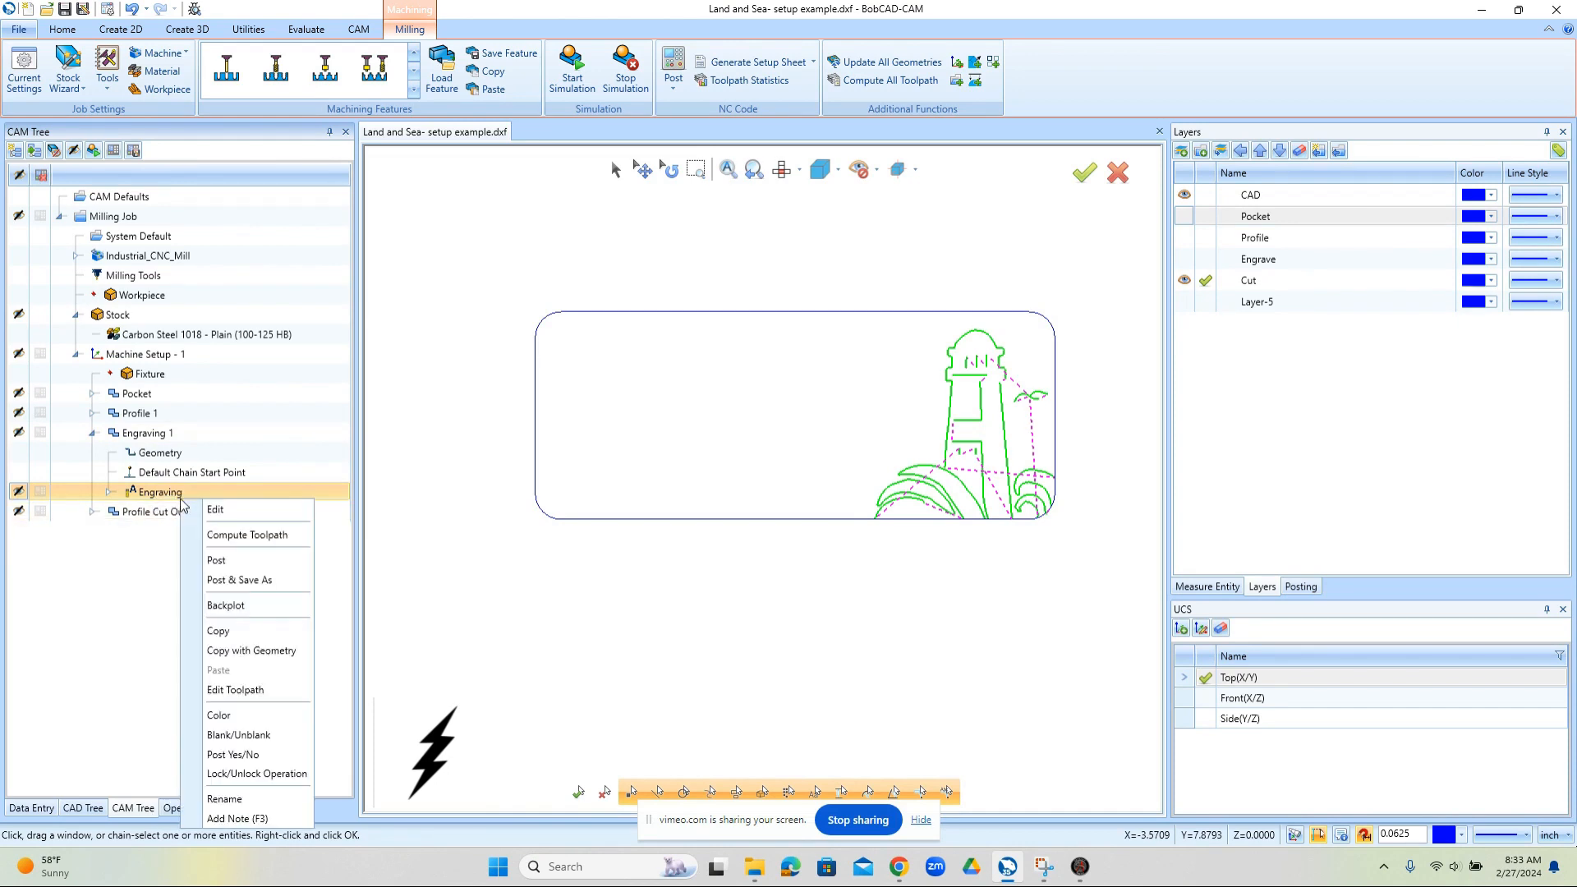
{"action": "left_click", "coordinate": [226, 605]}
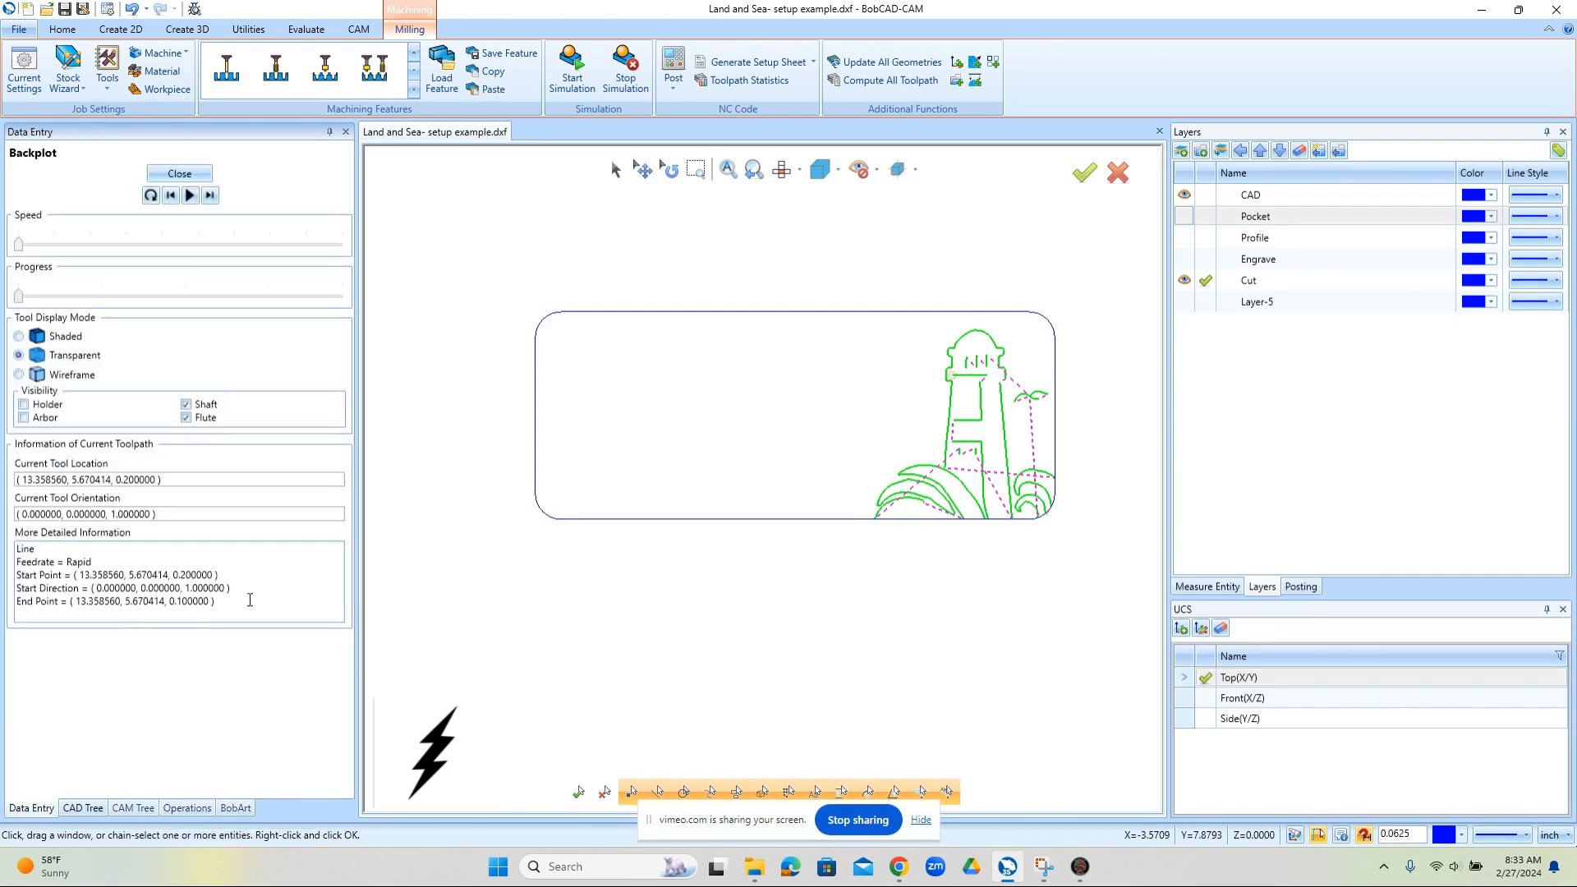
{"action": "left_click", "coordinate": [210, 196]}
{"action": "left_click", "coordinate": [210, 195]}
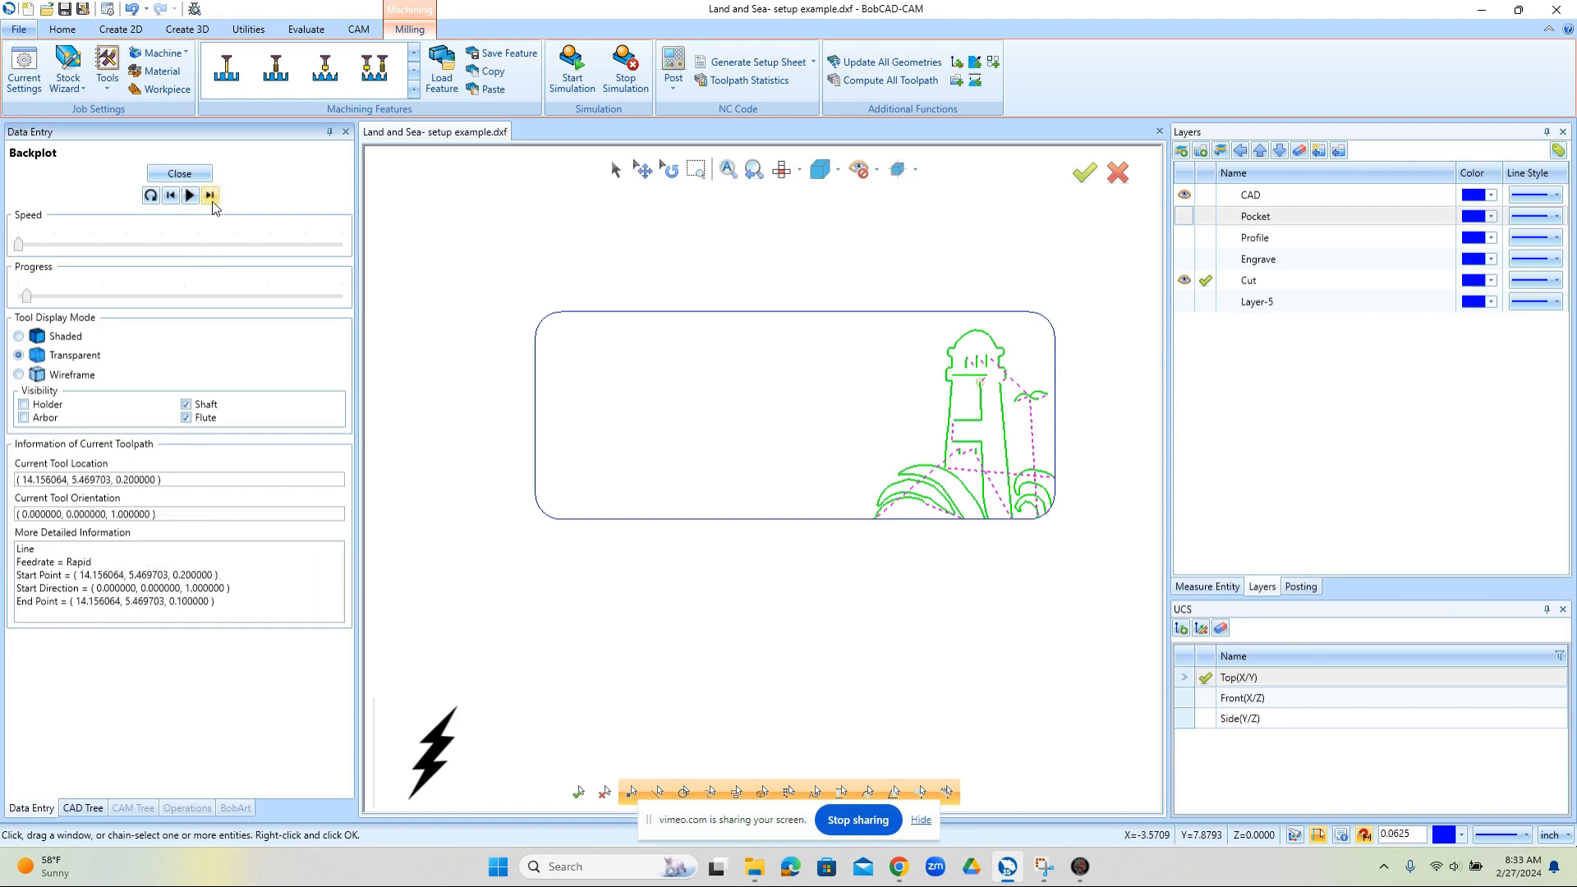
{"action": "left_click", "coordinate": [210, 196]}
{"action": "left_click", "coordinate": [210, 196]}
{"action": "left_click", "coordinate": [210, 196]}
{"action": "left_click", "coordinate": [210, 195]}
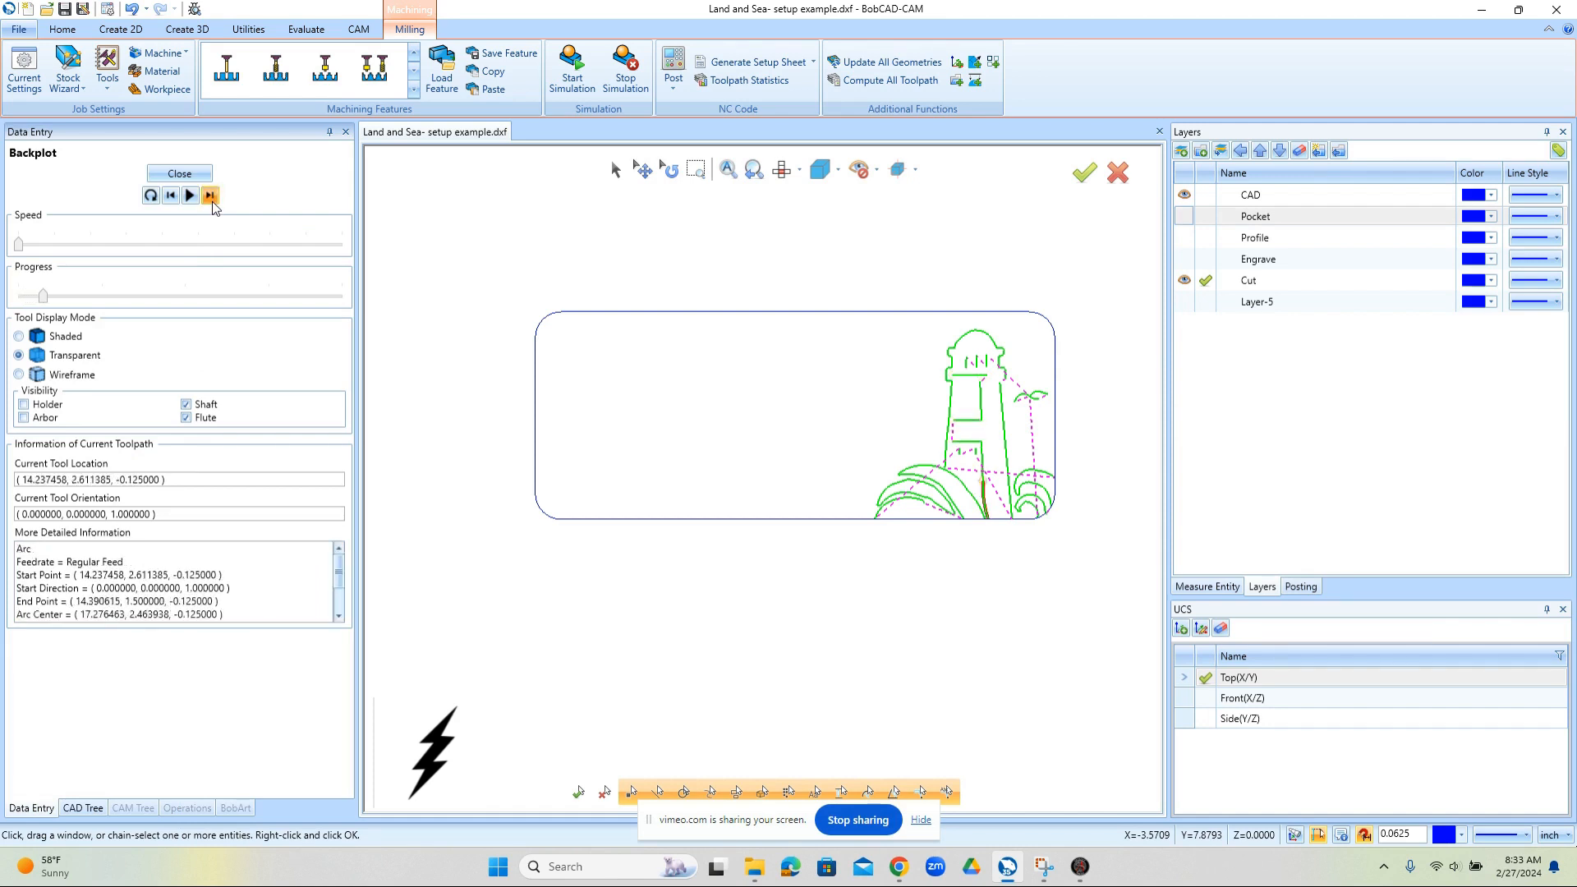
{"action": "left_click", "coordinate": [211, 196]}
{"action": "left_click", "coordinate": [211, 196]}
{"action": "left_click", "coordinate": [197, 175]}
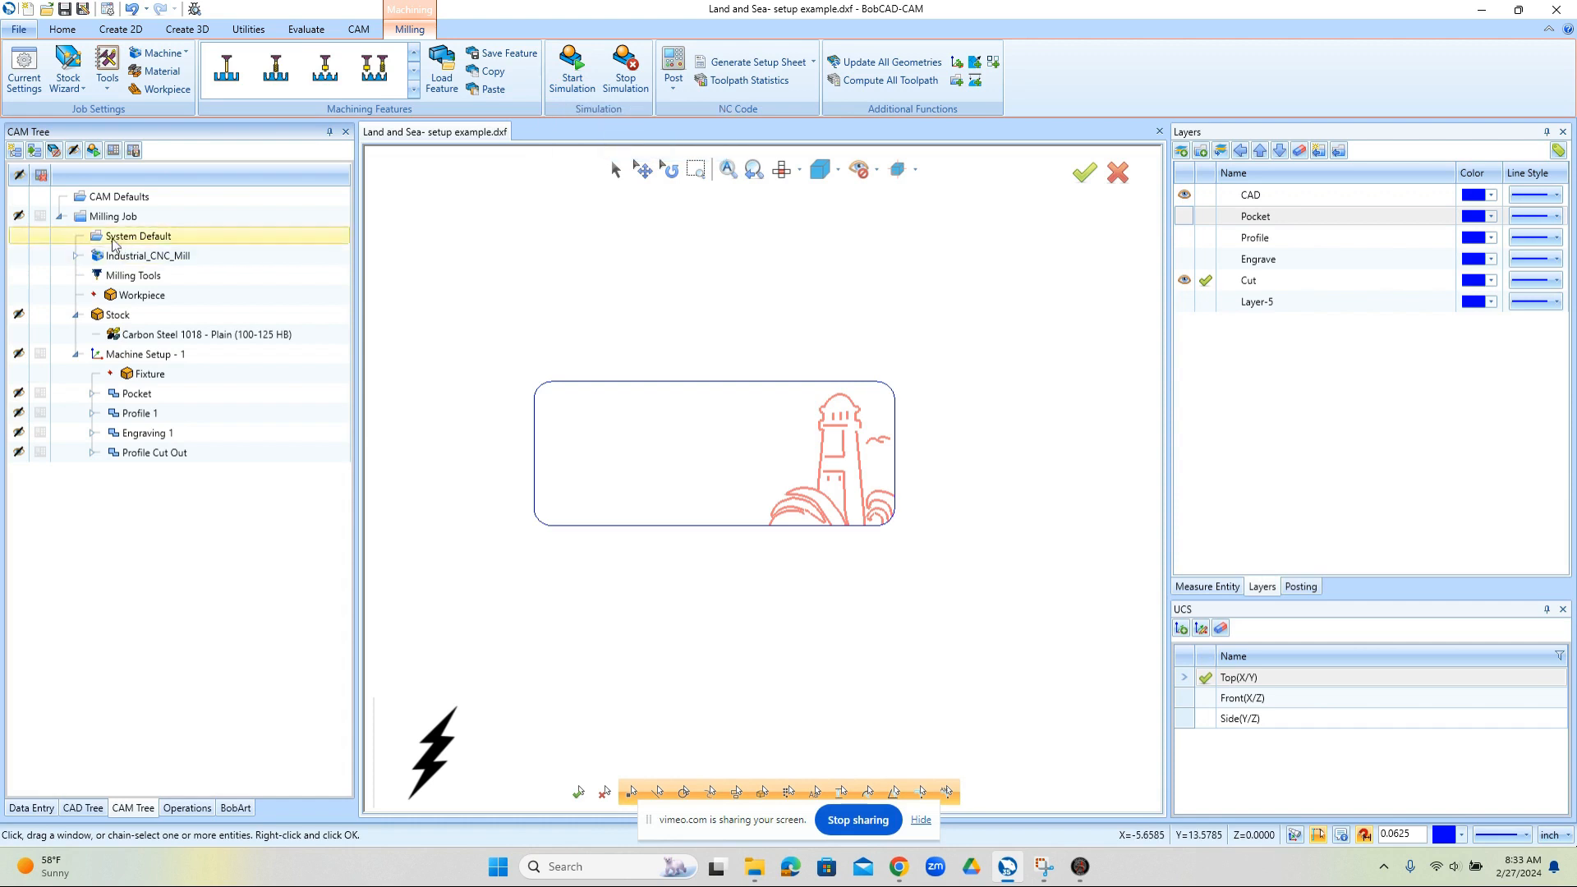
Step: Open the machining simulation for the whole Milling Job and run it
{"action": "left_click", "coordinate": [124, 218]}
{"action": "right_click", "coordinate": [129, 226]}
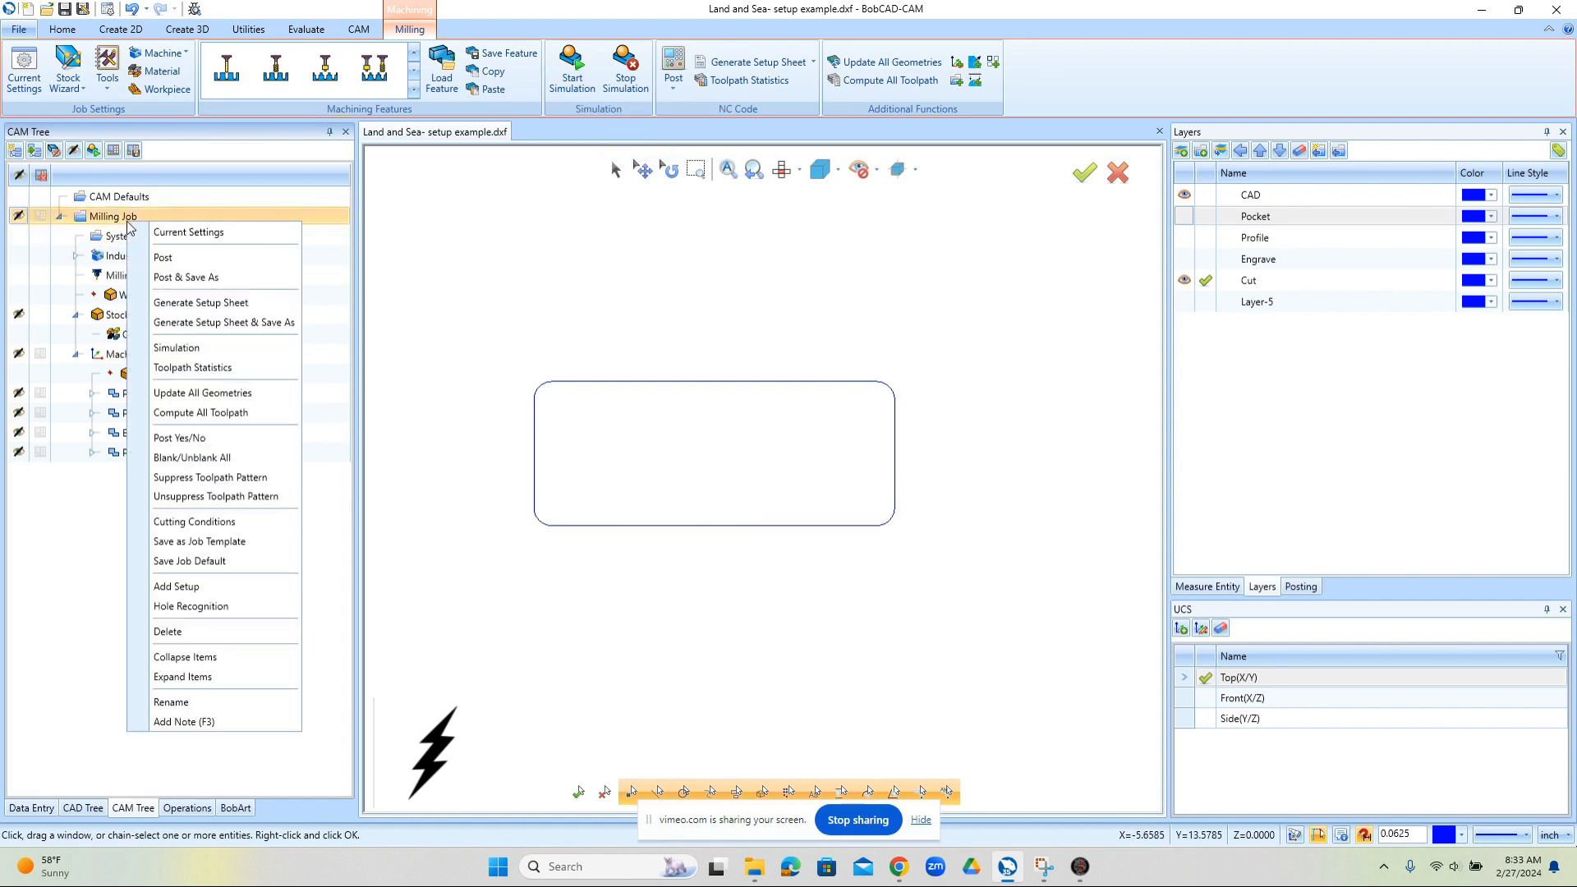
{"action": "left_click", "coordinate": [229, 355]}
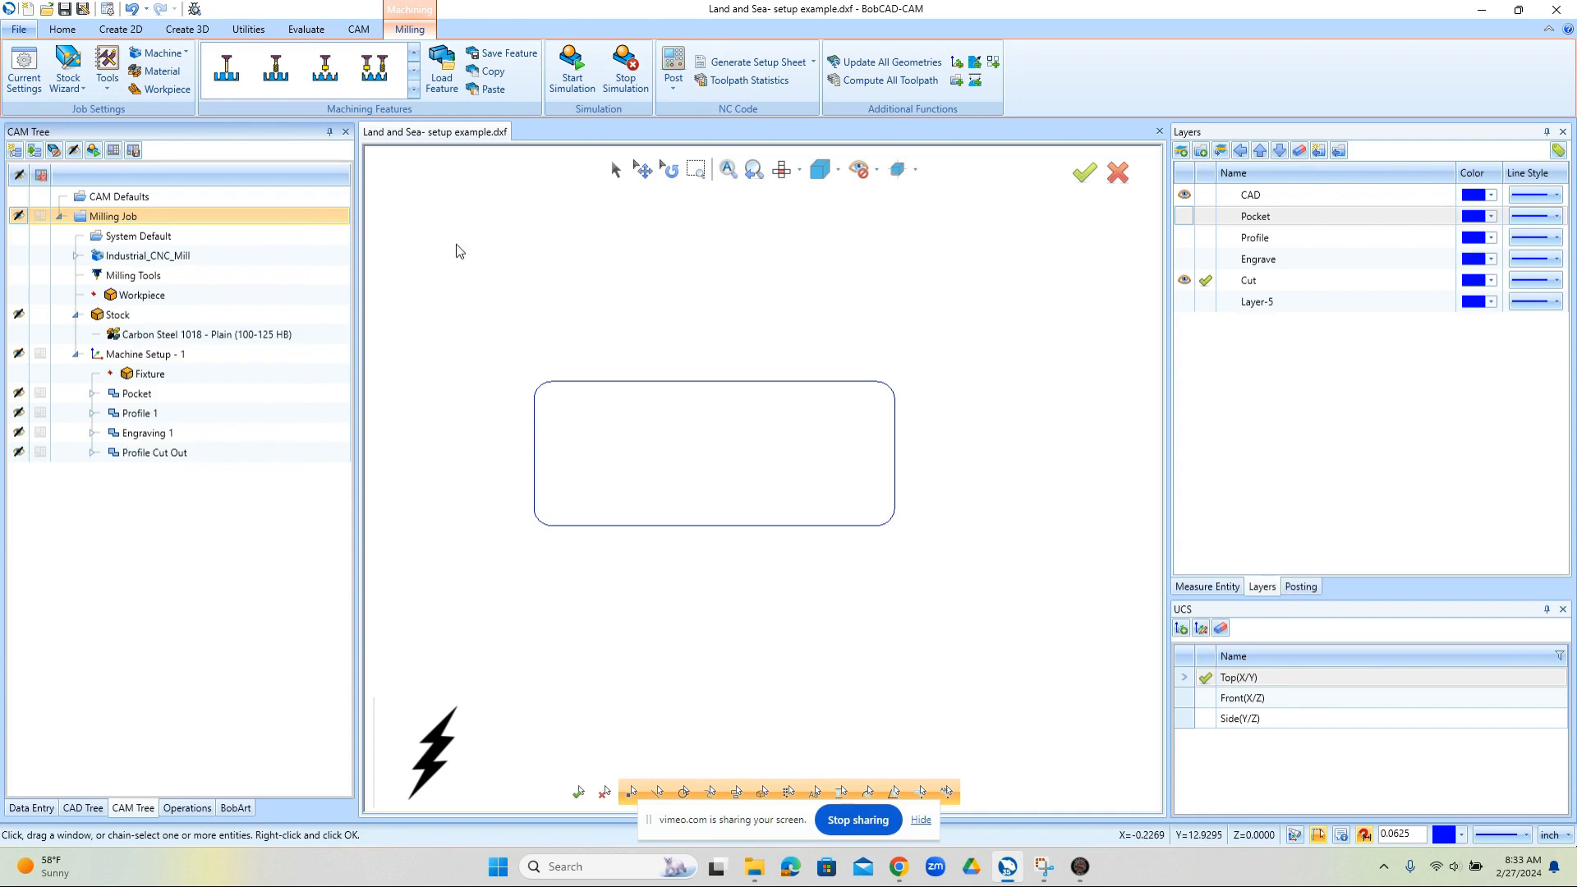
{"action": "left_click", "coordinate": [94, 151]}
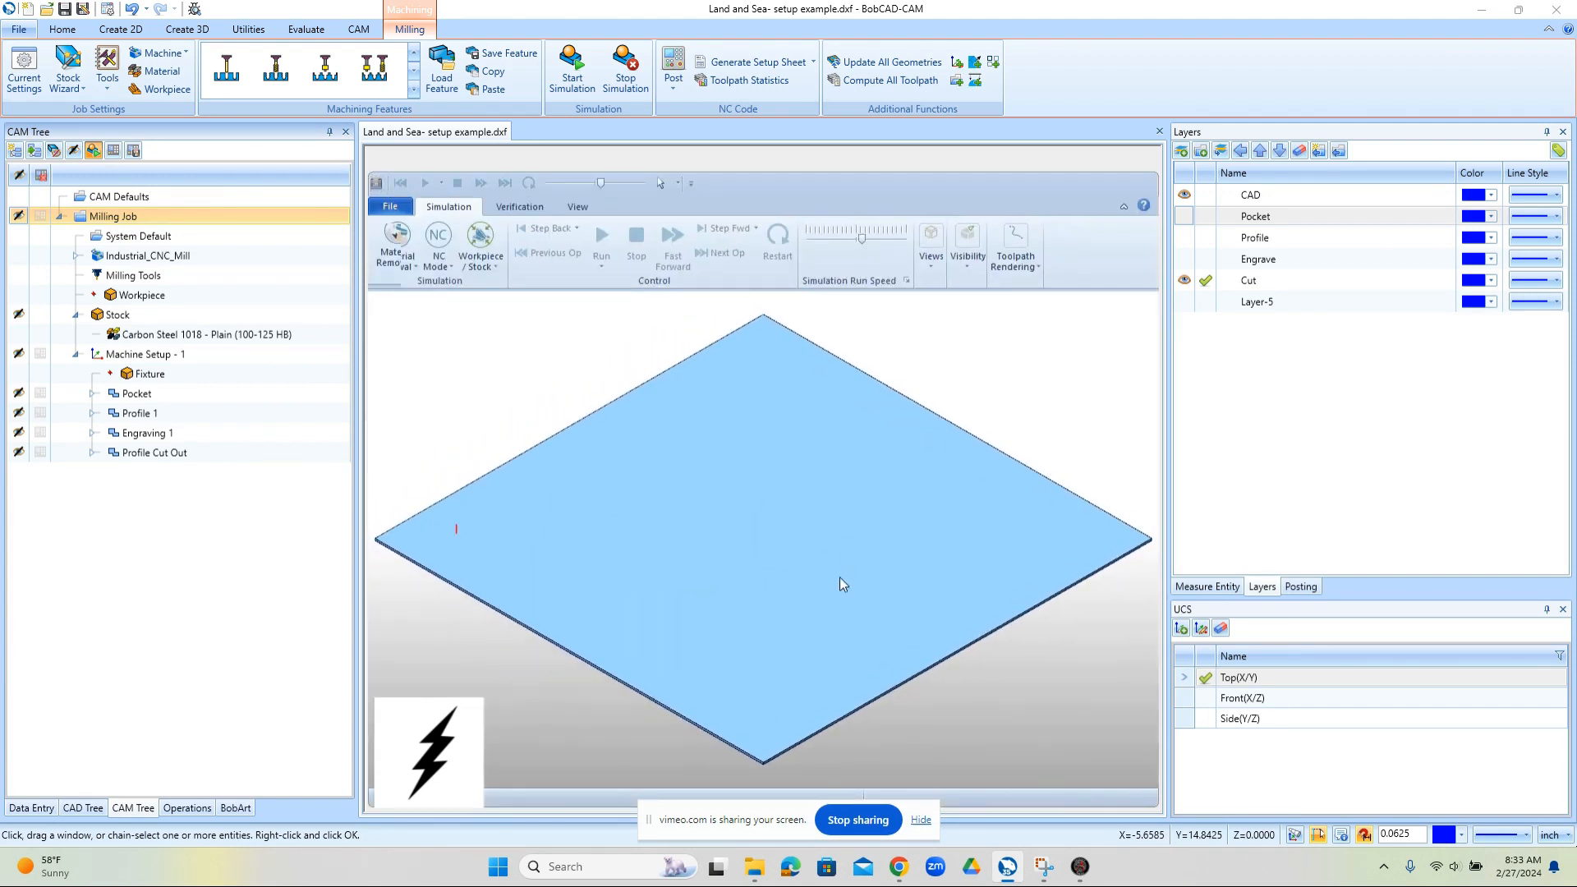
{"action": "left_click", "coordinate": [606, 241]}
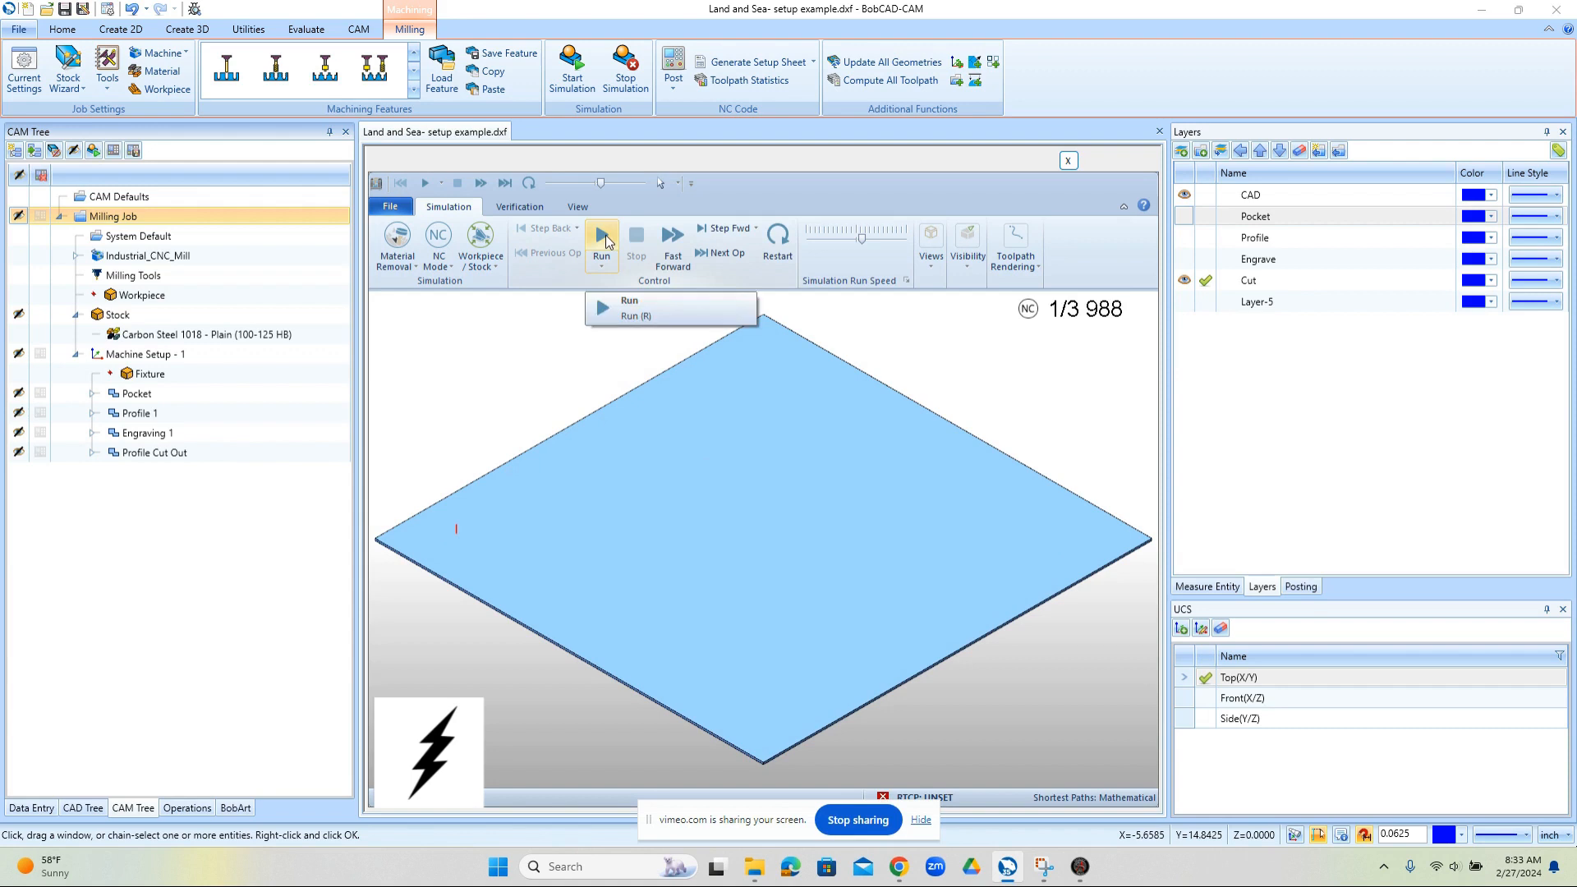
{"action": "left_click", "coordinate": [640, 300]}
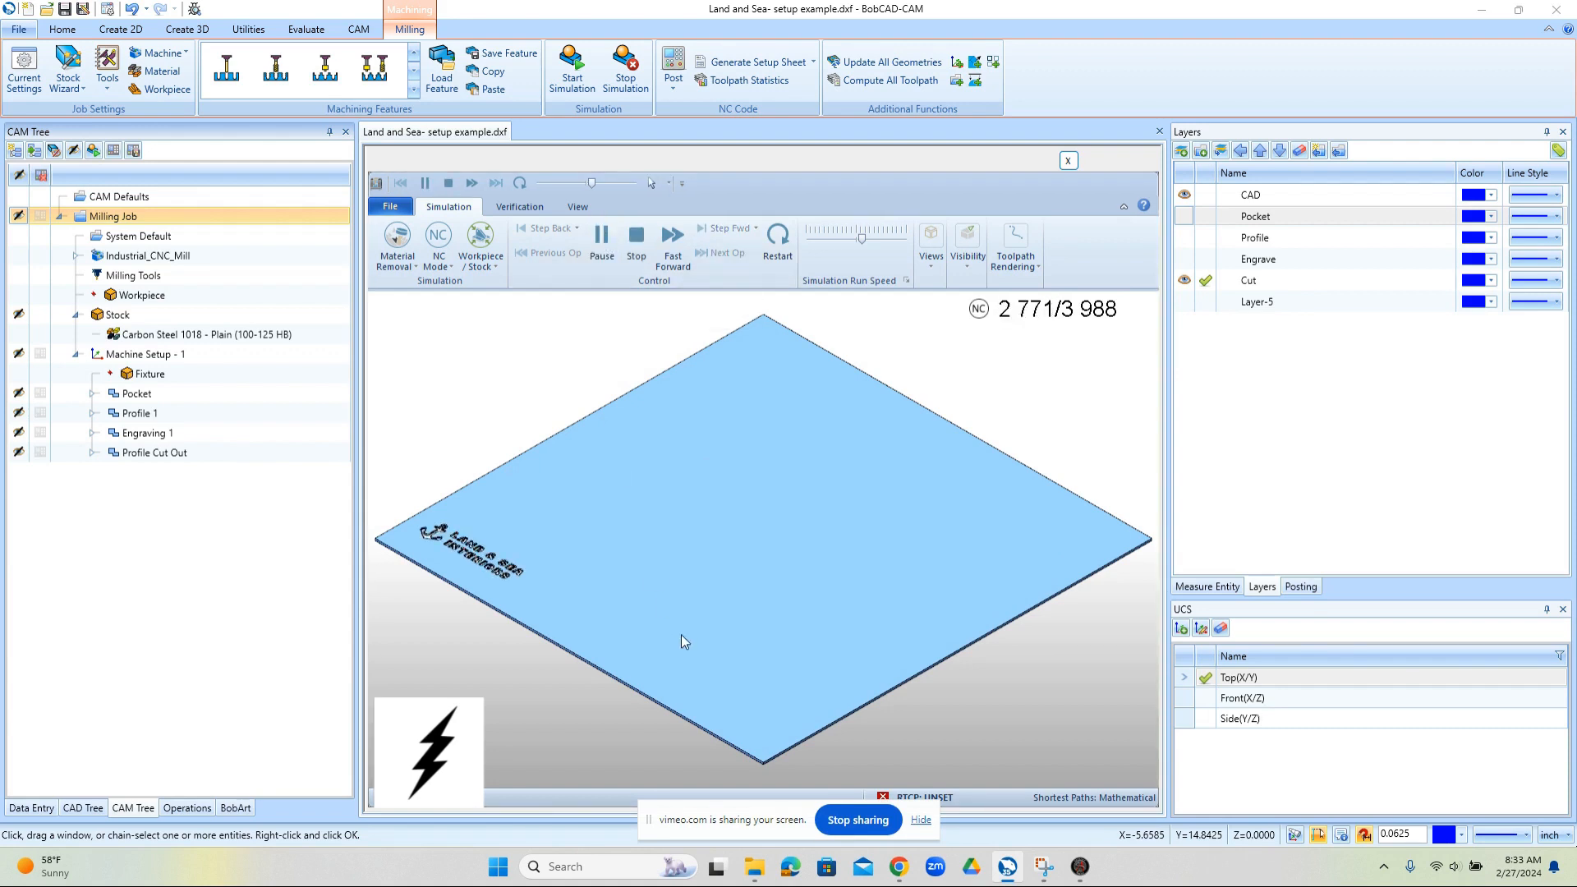
Step: Examine the simulated lettering, lighthouse artwork and cut-out groove up close on the stock, and exit the simulation
{"action": "scroll", "coordinate": [495, 630], "scroll_direction": "up", "scroll_amount": 5}
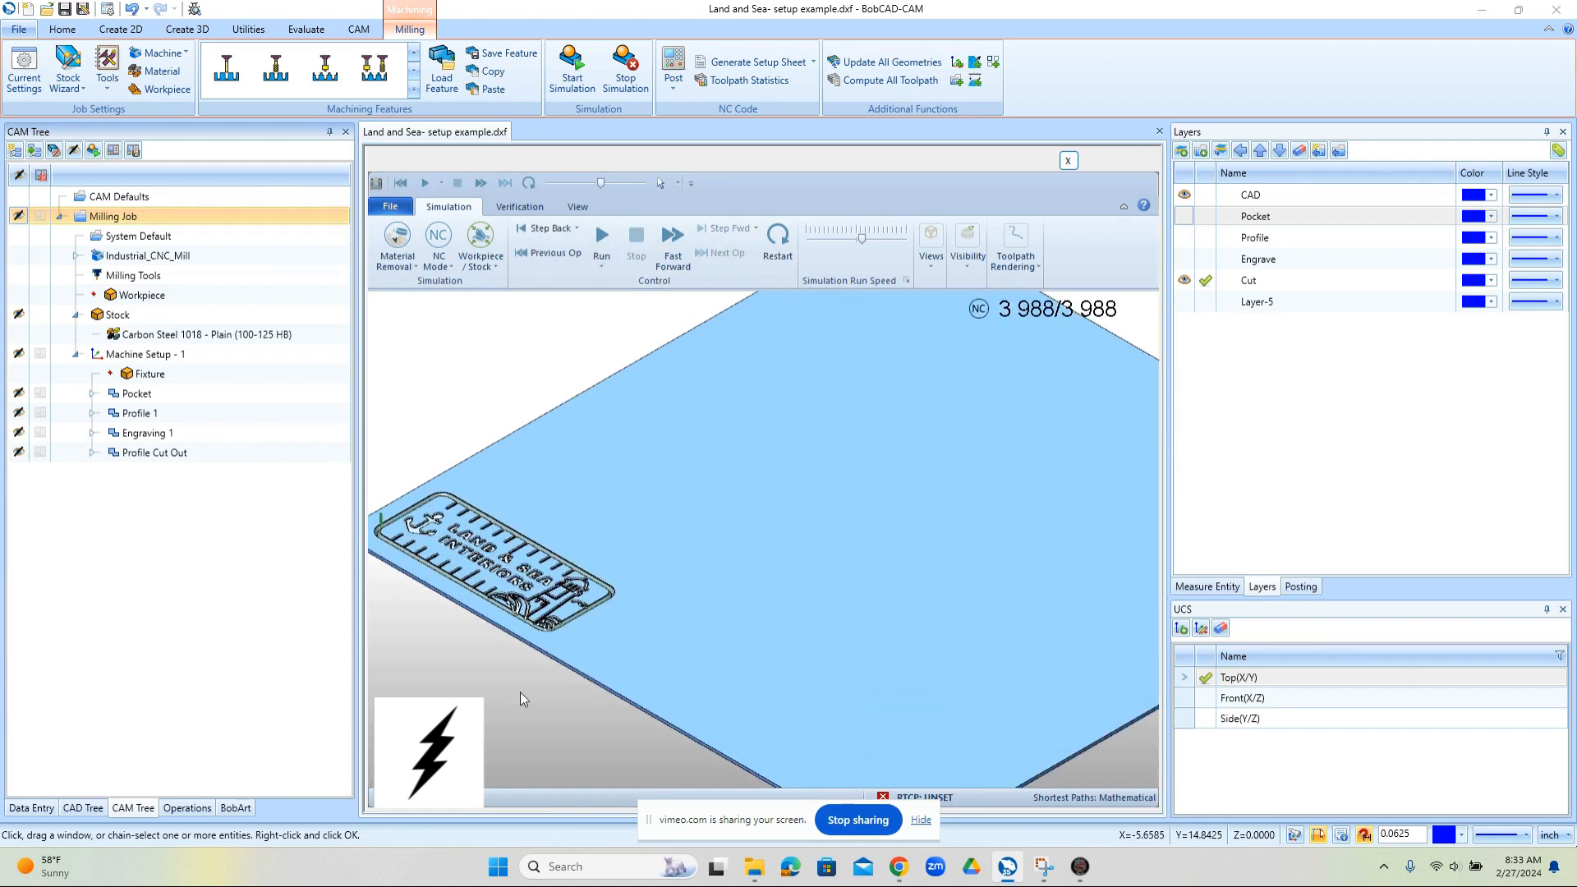
{"action": "mouse_move", "coordinate": [520, 691]}
{"action": "middle_mouse_down"}
{"action": "mouse_move", "coordinate": [590, 682]}
{"action": "mouse_move", "coordinate": [658, 731]}
{"action": "middle_mouse_up"}
{"action": "scroll", "coordinate": [643, 559], "scroll_direction": "up", "scroll_amount": 8}
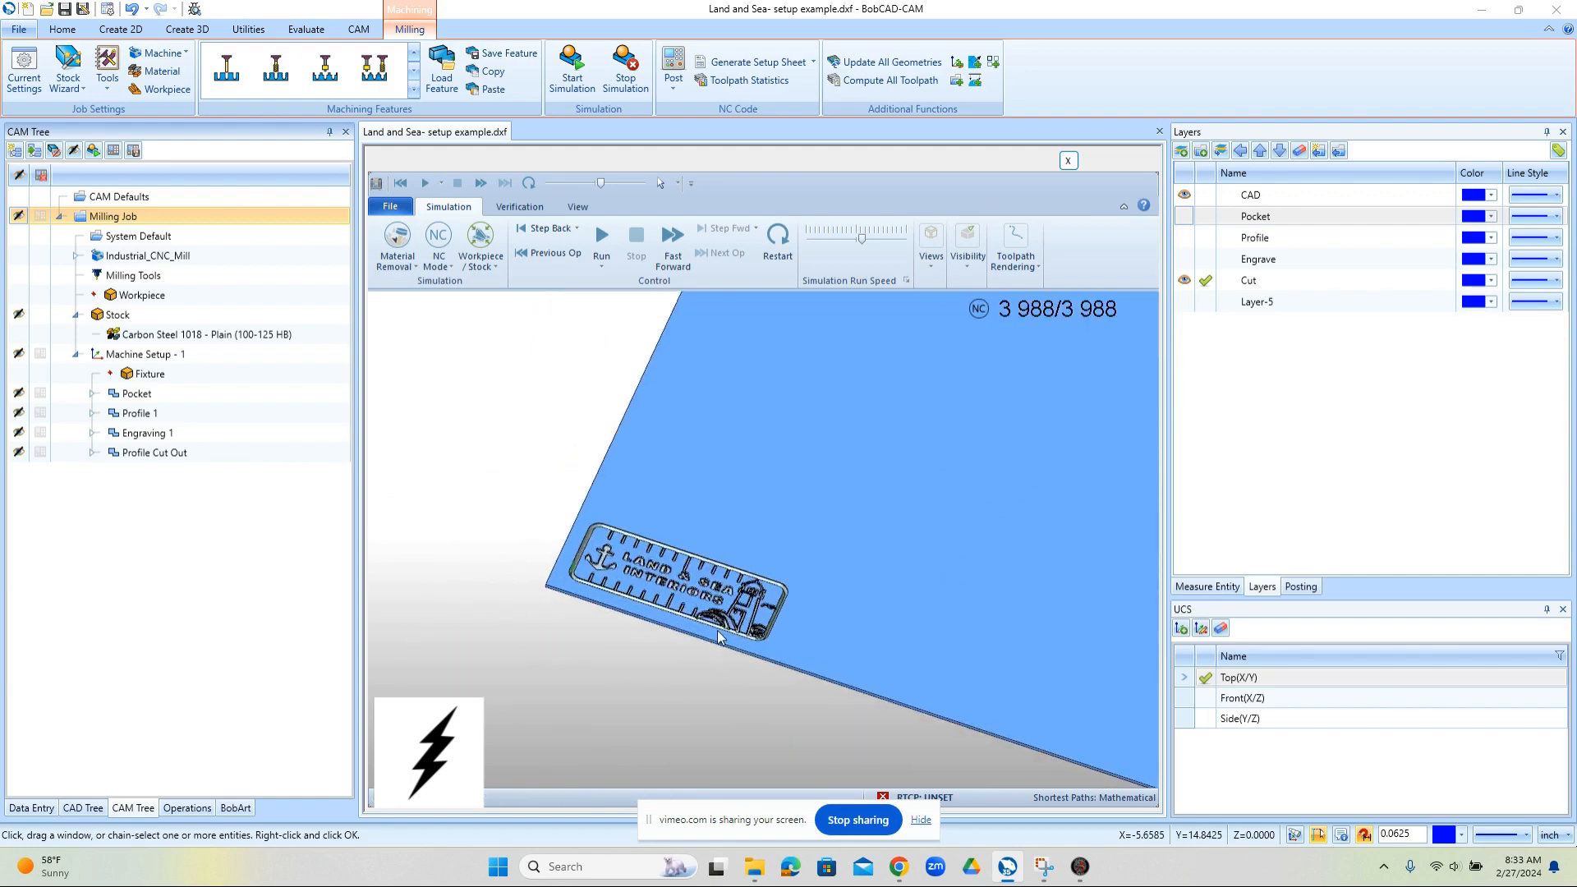
{"action": "middle_click_drag", "start_coordinate": [642, 554], "coordinate": [703, 585]}
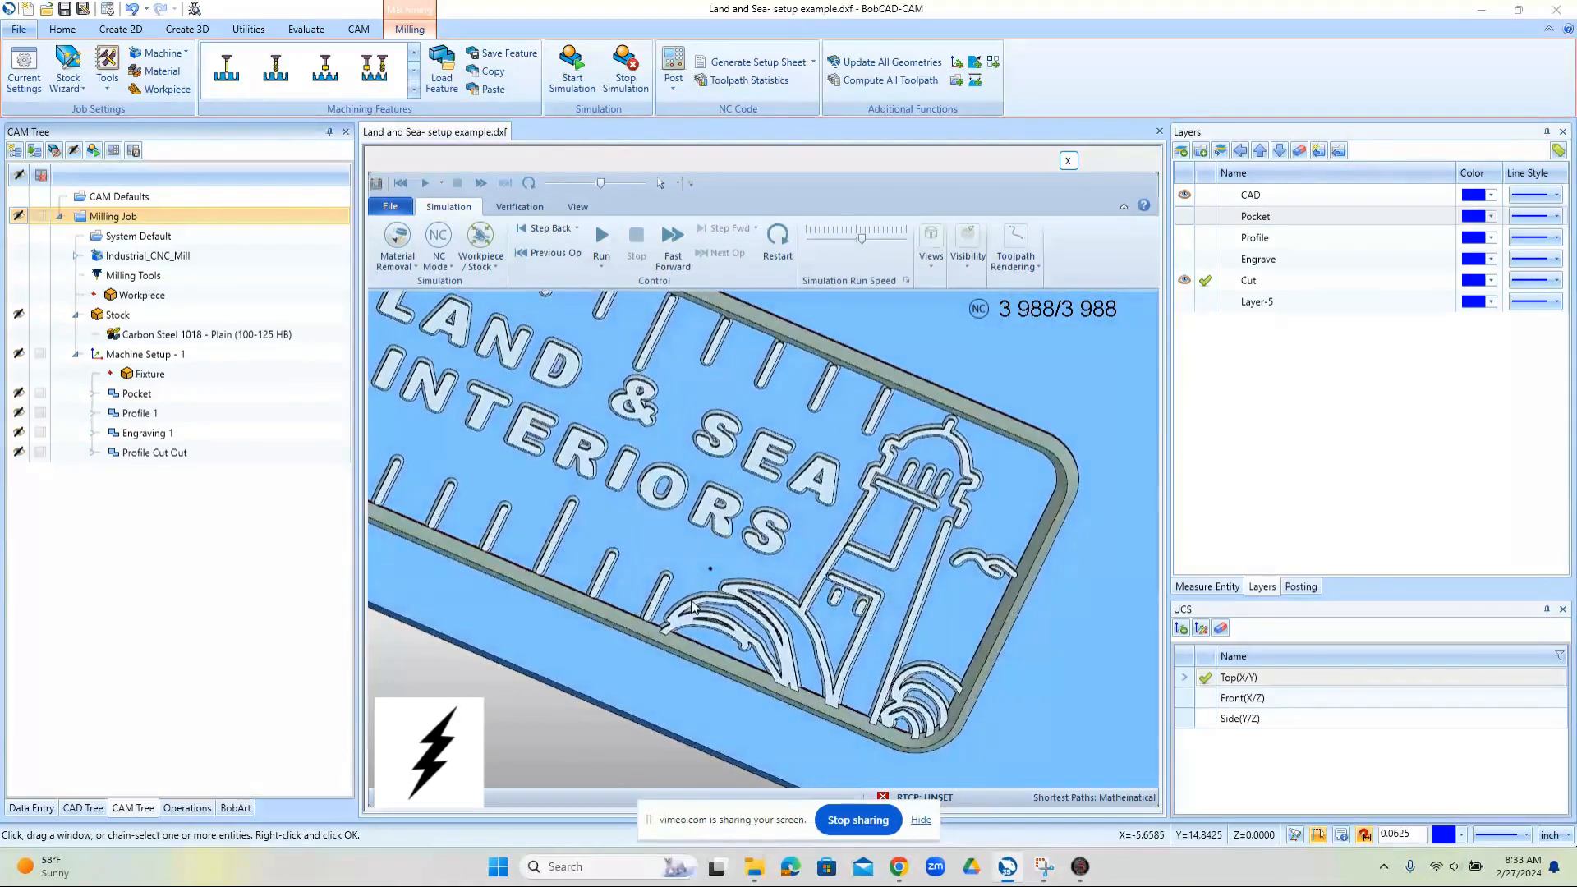
{"action": "scroll", "coordinate": [703, 585], "scroll_direction": "down", "scroll_amount": 6}
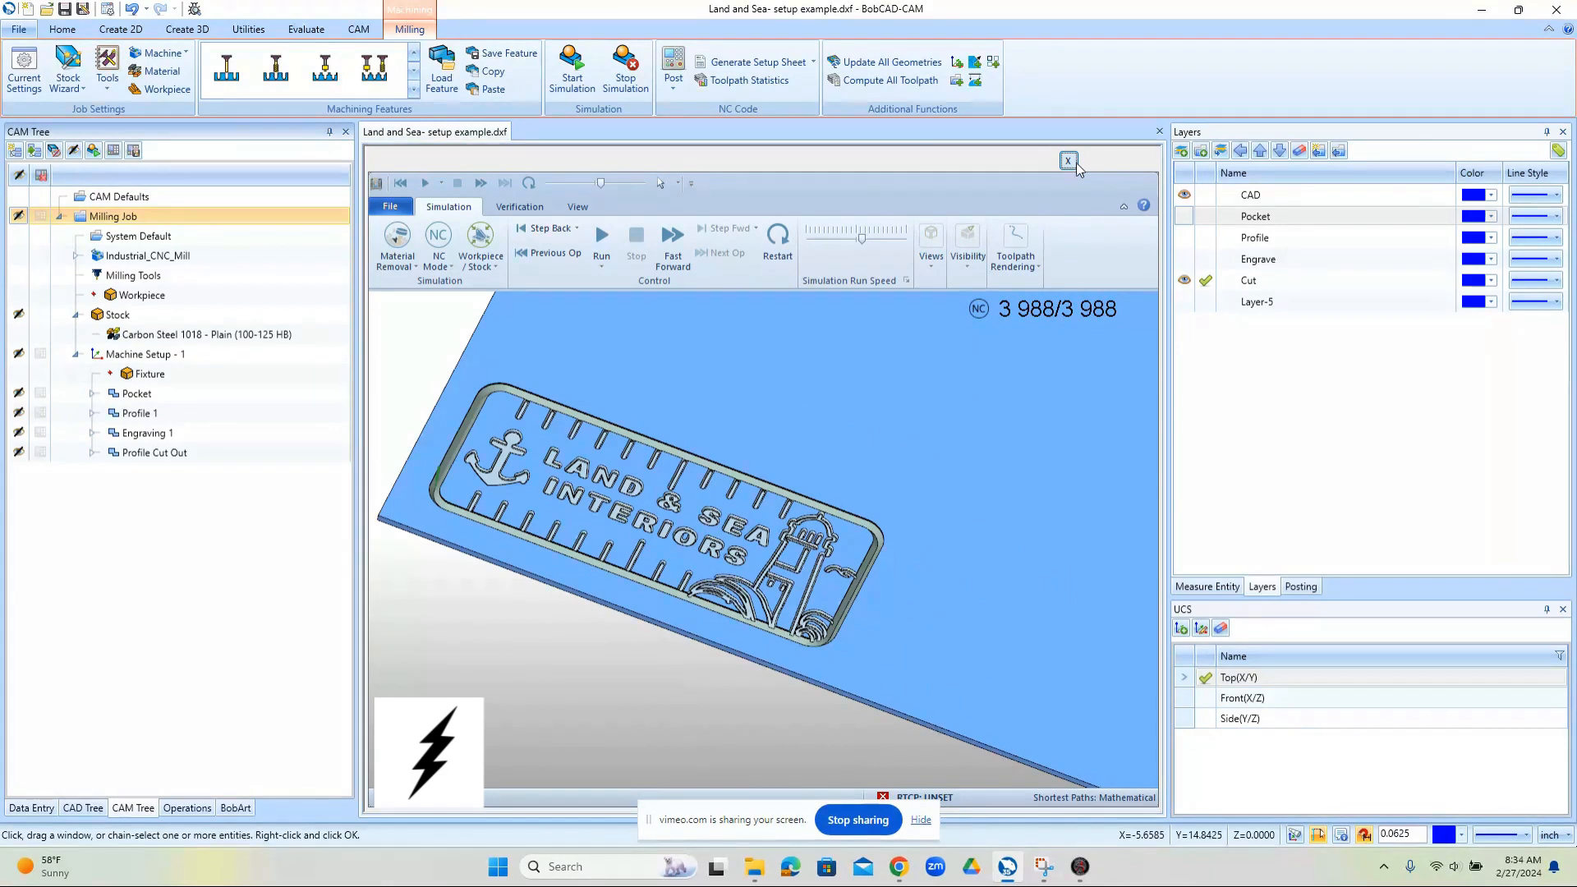
{"action": "left_click", "coordinate": [1068, 161]}
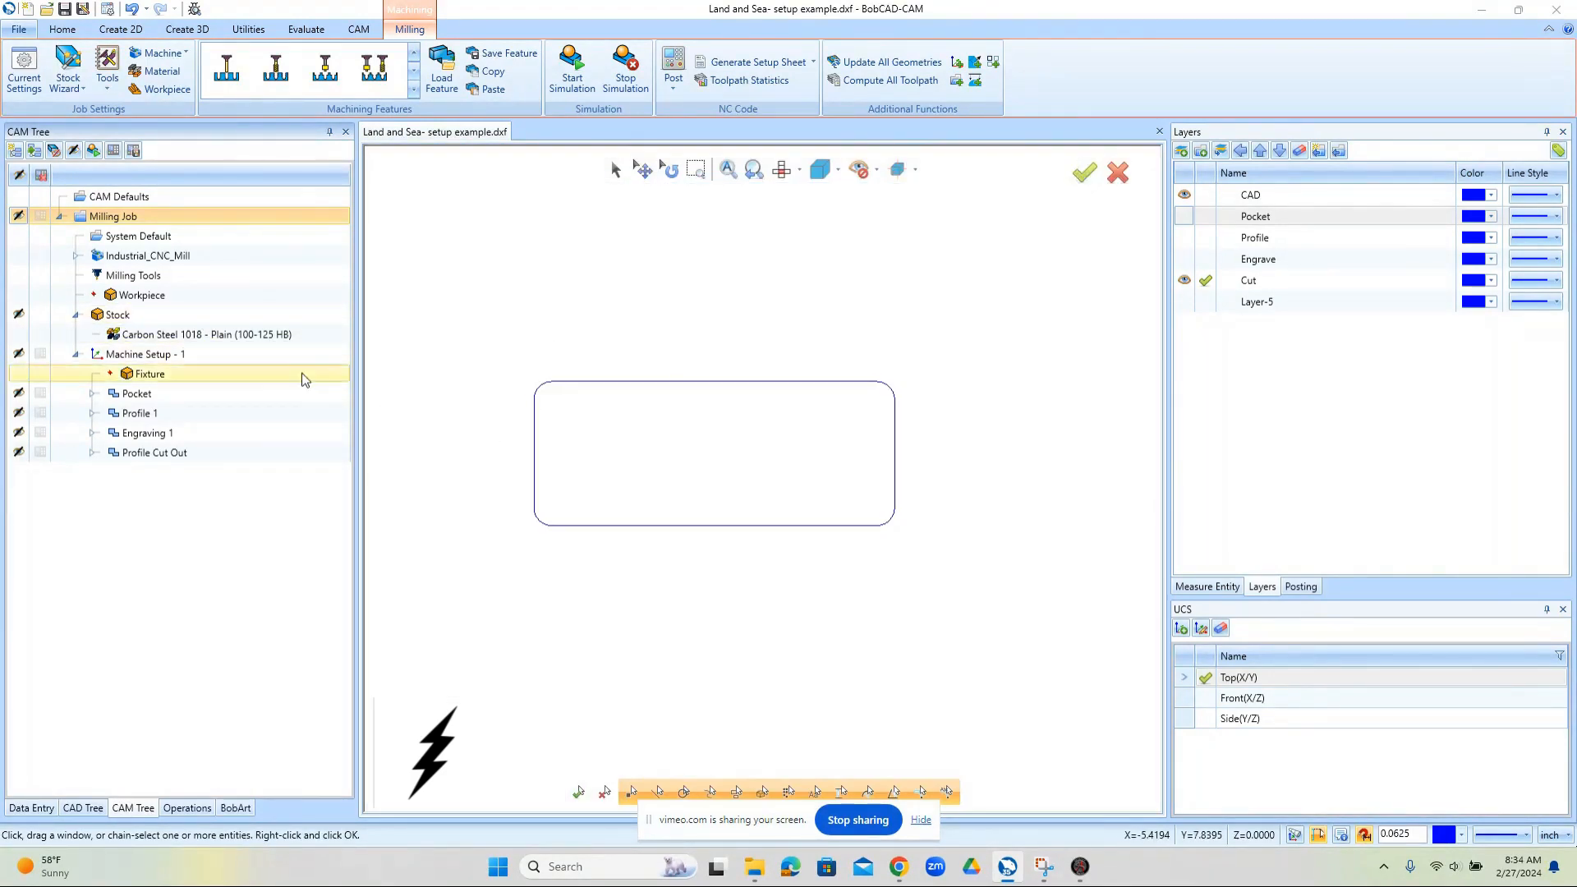
Step: Unblank all toolpaths under Machine Setup - 1 and show Layer-5 to compare the sign's position with the square stock outline and origin
{"action": "left_click", "coordinate": [18, 353]}
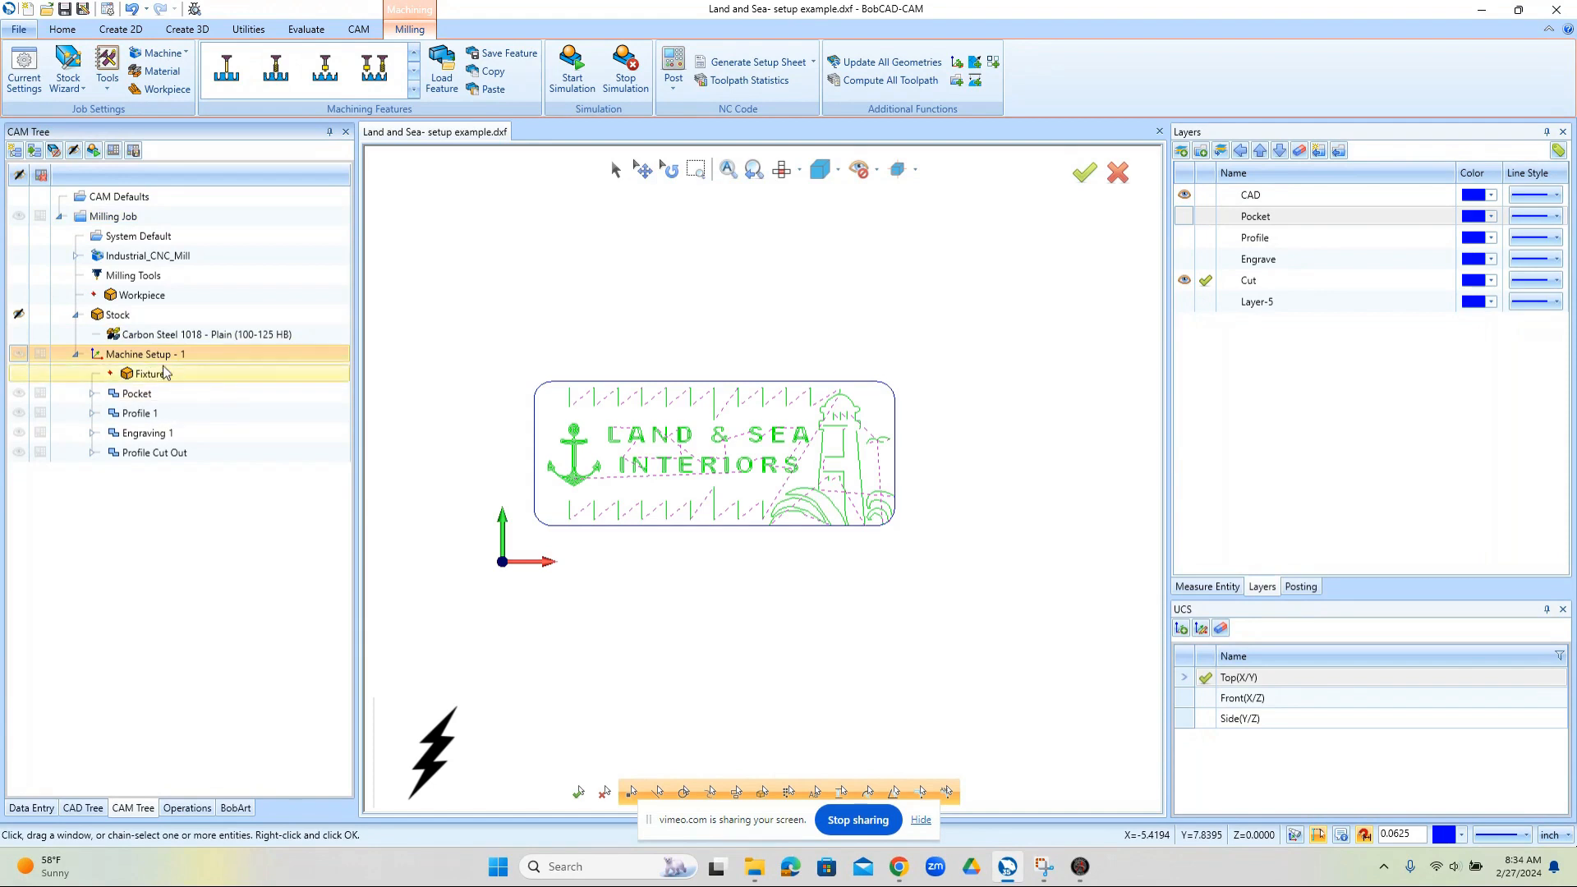
{"action": "left_click", "coordinate": [1195, 302]}
{"action": "left_click", "coordinate": [1193, 301]}
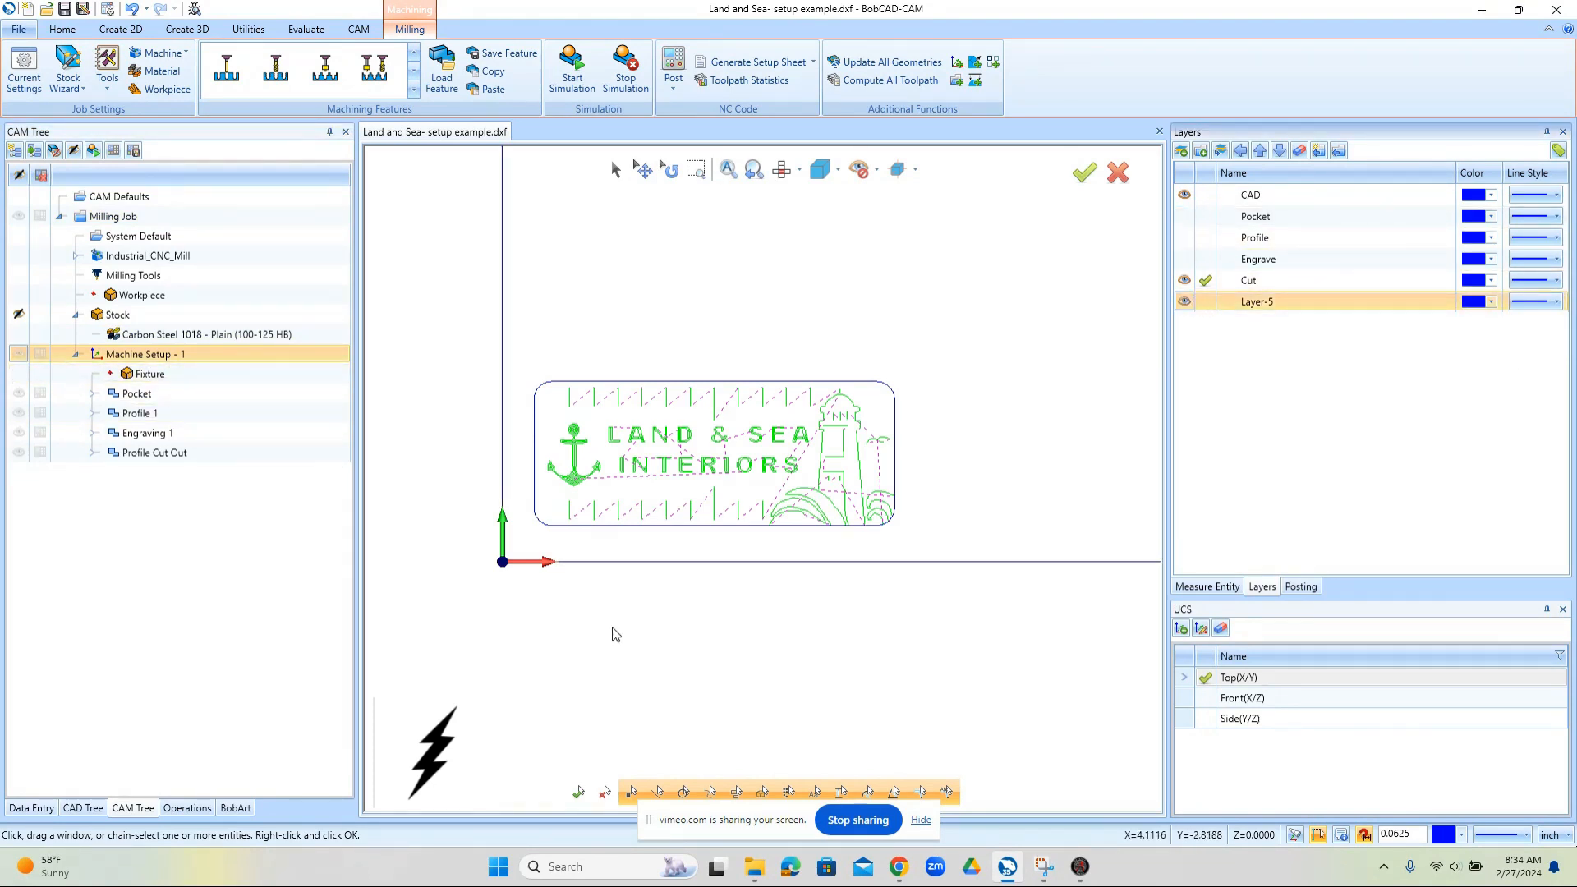
{"action": "scroll", "coordinate": [648, 627], "scroll_direction": "down", "scroll_amount": 2}
{"action": "scroll", "coordinate": [772, 616], "scroll_direction": "down", "scroll_amount": 1}
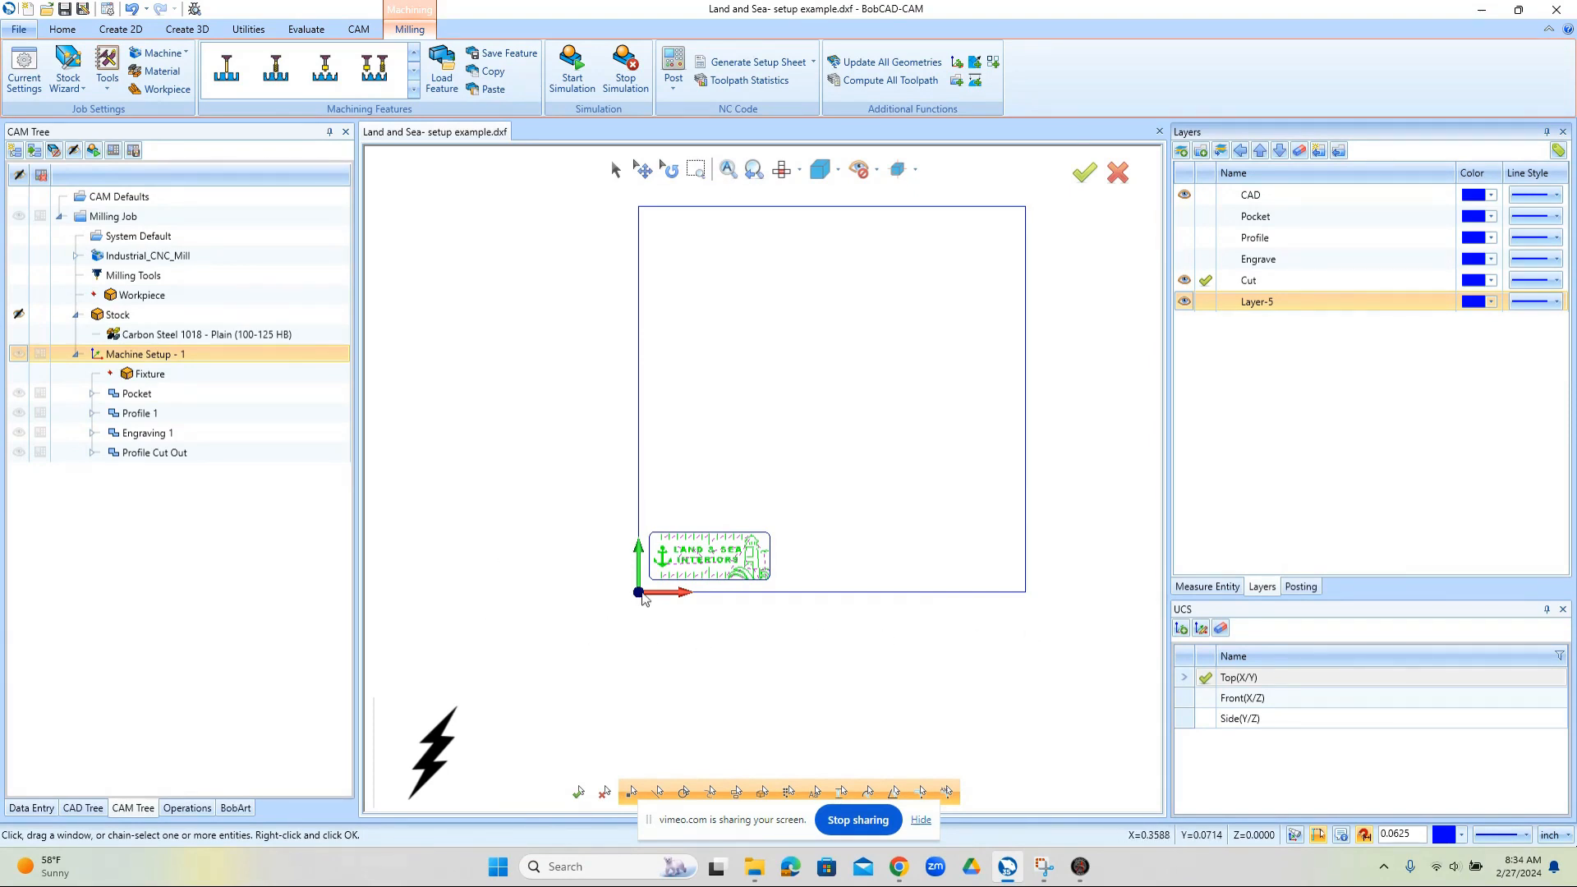
{"action": "scroll", "coordinate": [641, 604], "scroll_direction": "up", "scroll_amount": 3}
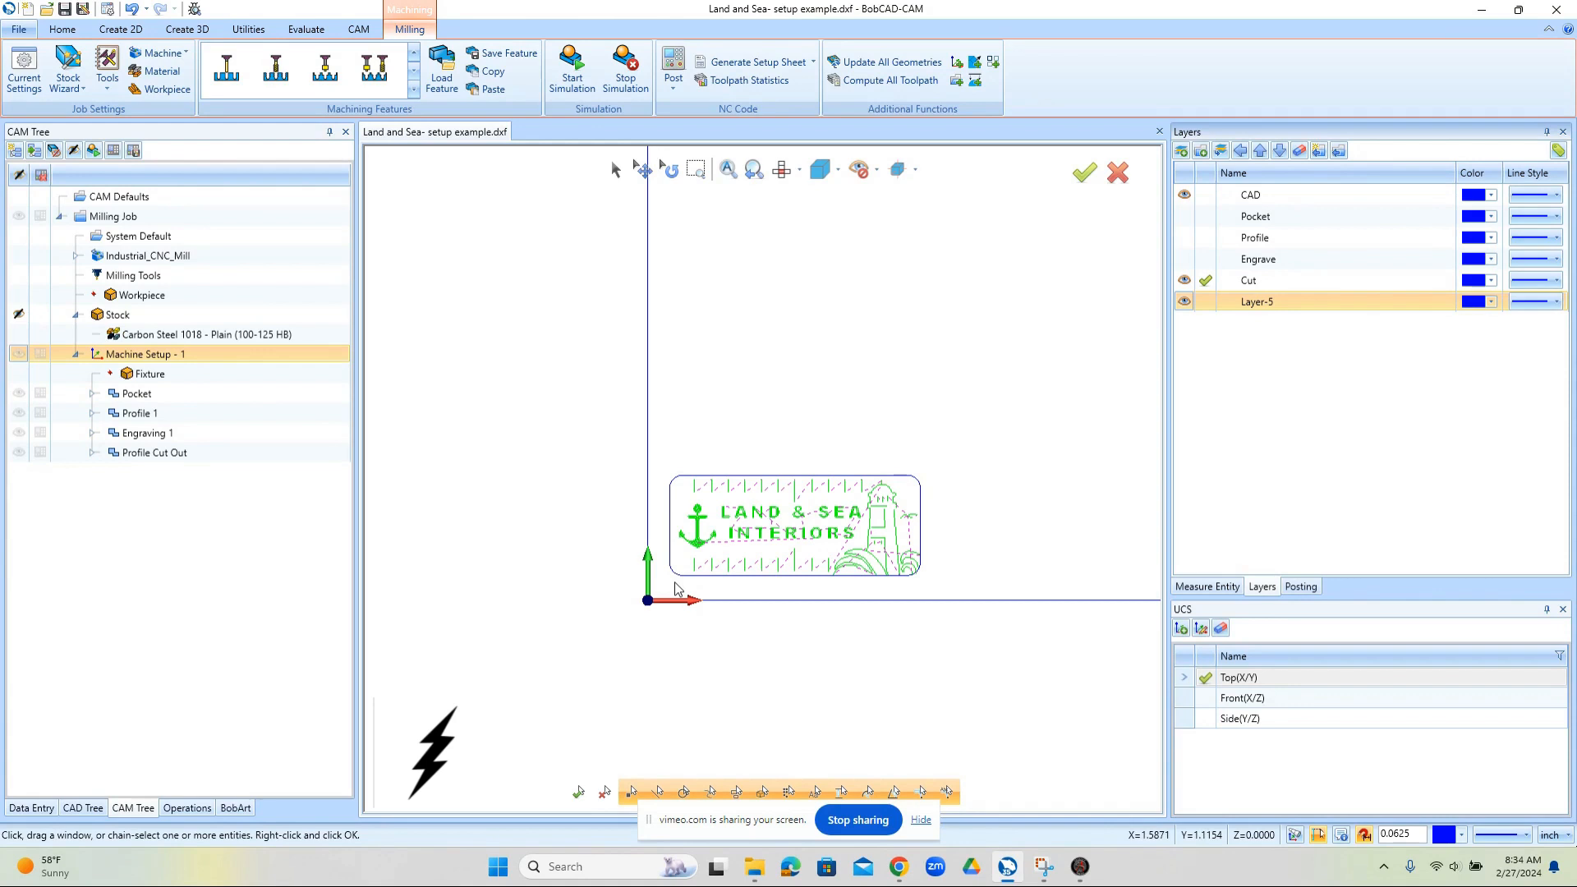
{"action": "scroll", "coordinate": [675, 588], "scroll_direction": "down", "scroll_amount": 3}
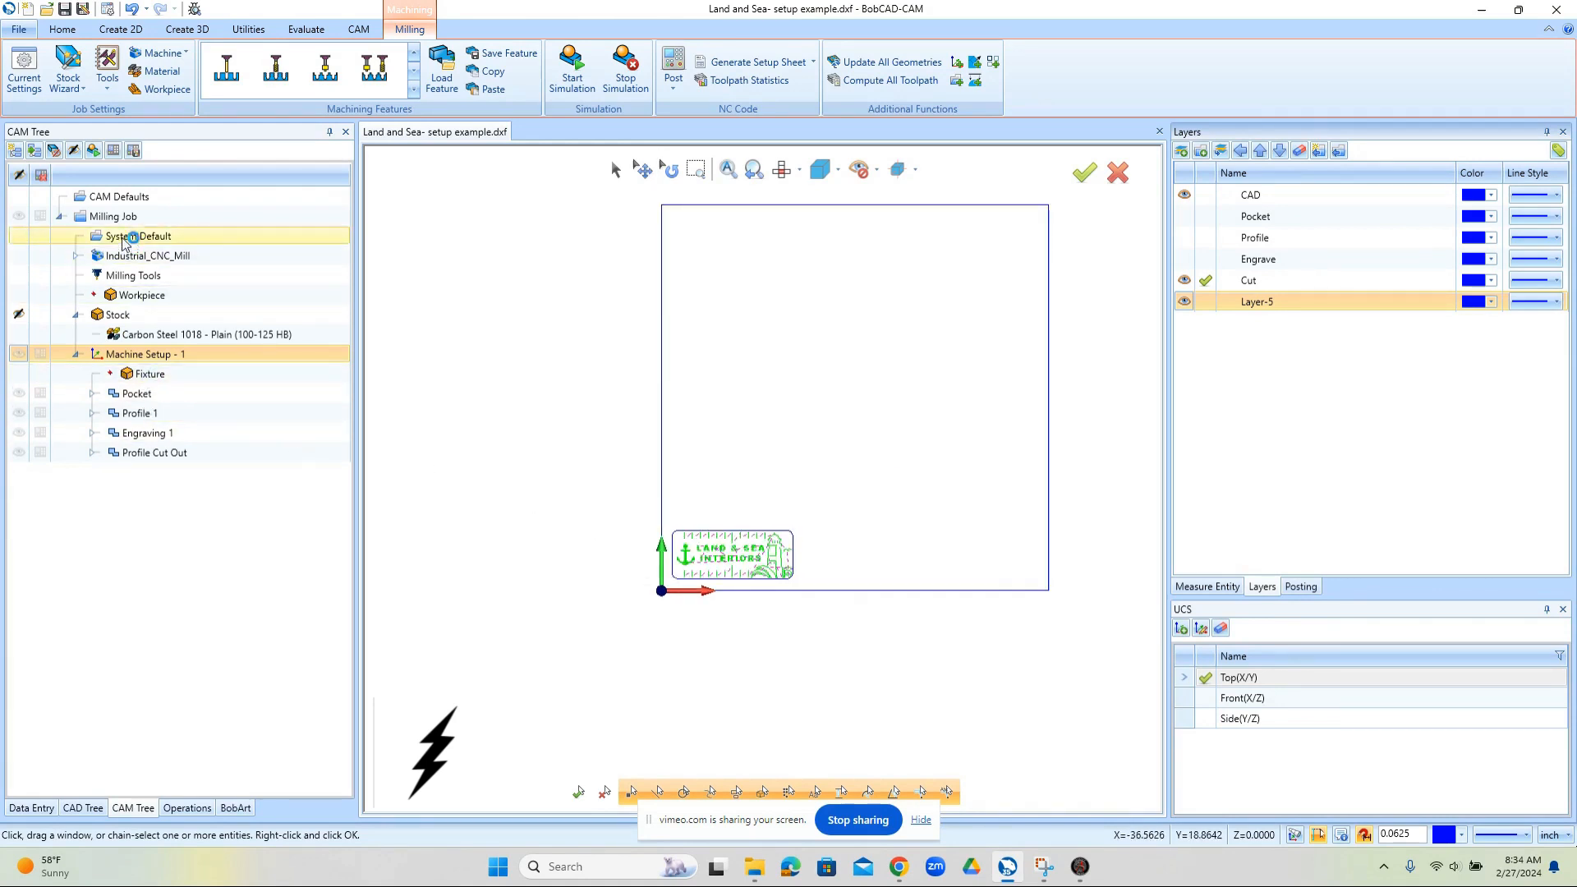
Step: Post the Milling Job to NC code, review its opening lines, and check the post processor assigned to the Industrial_CNC_Mill machine
{"action": "left_click", "coordinate": [113, 154]}
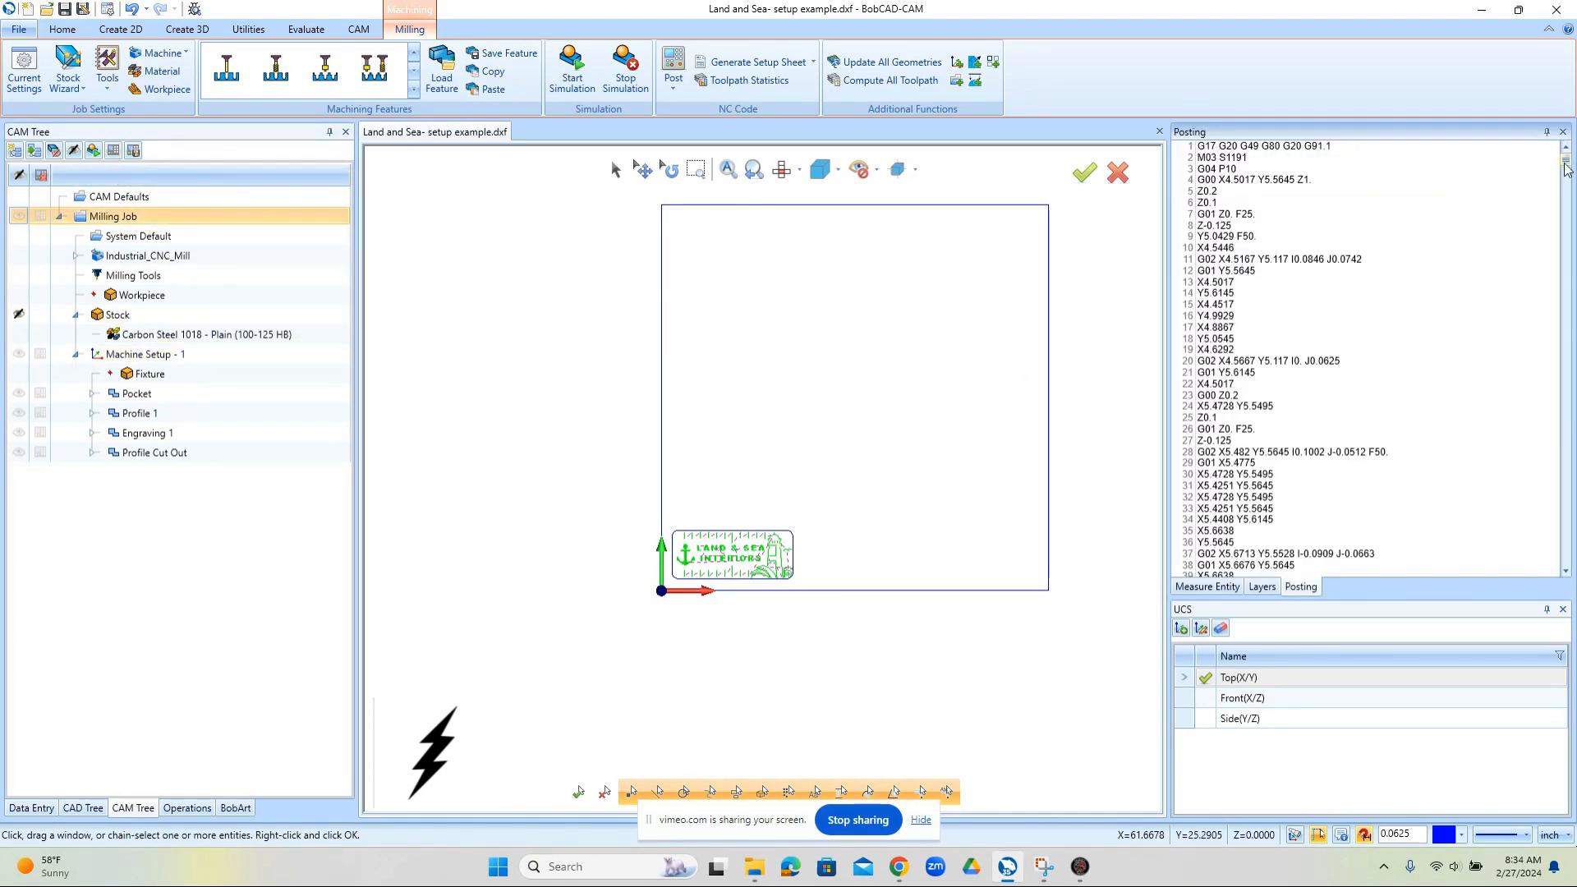
{"action": "mouse_move", "coordinate": [1567, 169]}
{"action": "left_mouse_down"}
{"action": "mouse_move", "coordinate": [1567, 213]}
{"action": "mouse_move", "coordinate": [1566, 152]}
{"action": "left_mouse_up"}
{"action": "left_click", "coordinate": [76, 255]}
{"action": "left_click", "coordinate": [174, 258]}
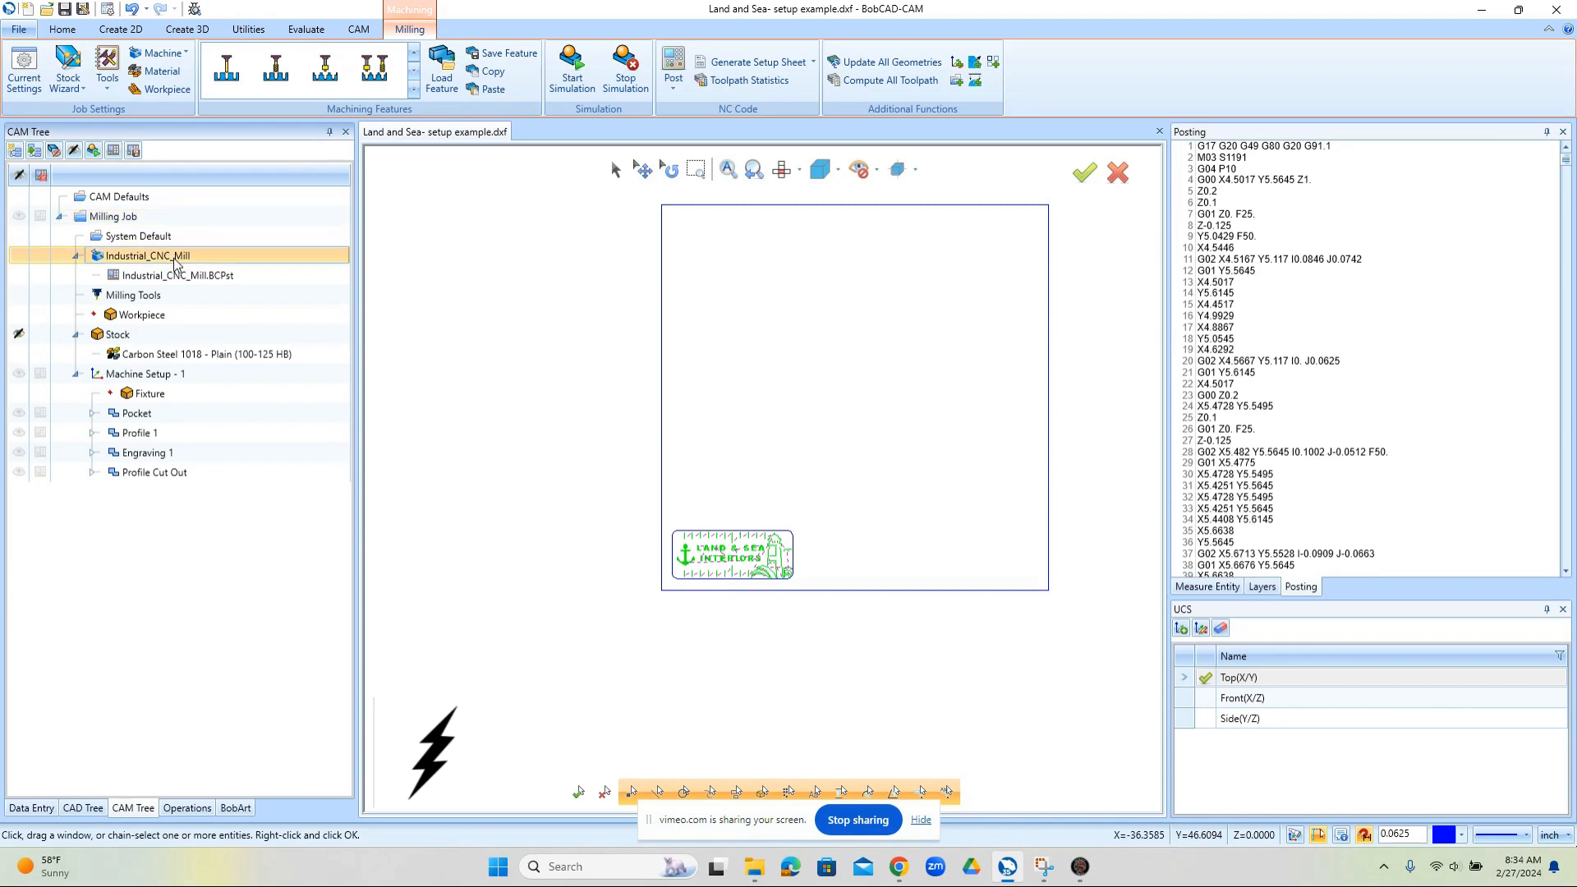
{"action": "left_click", "coordinate": [76, 256]}
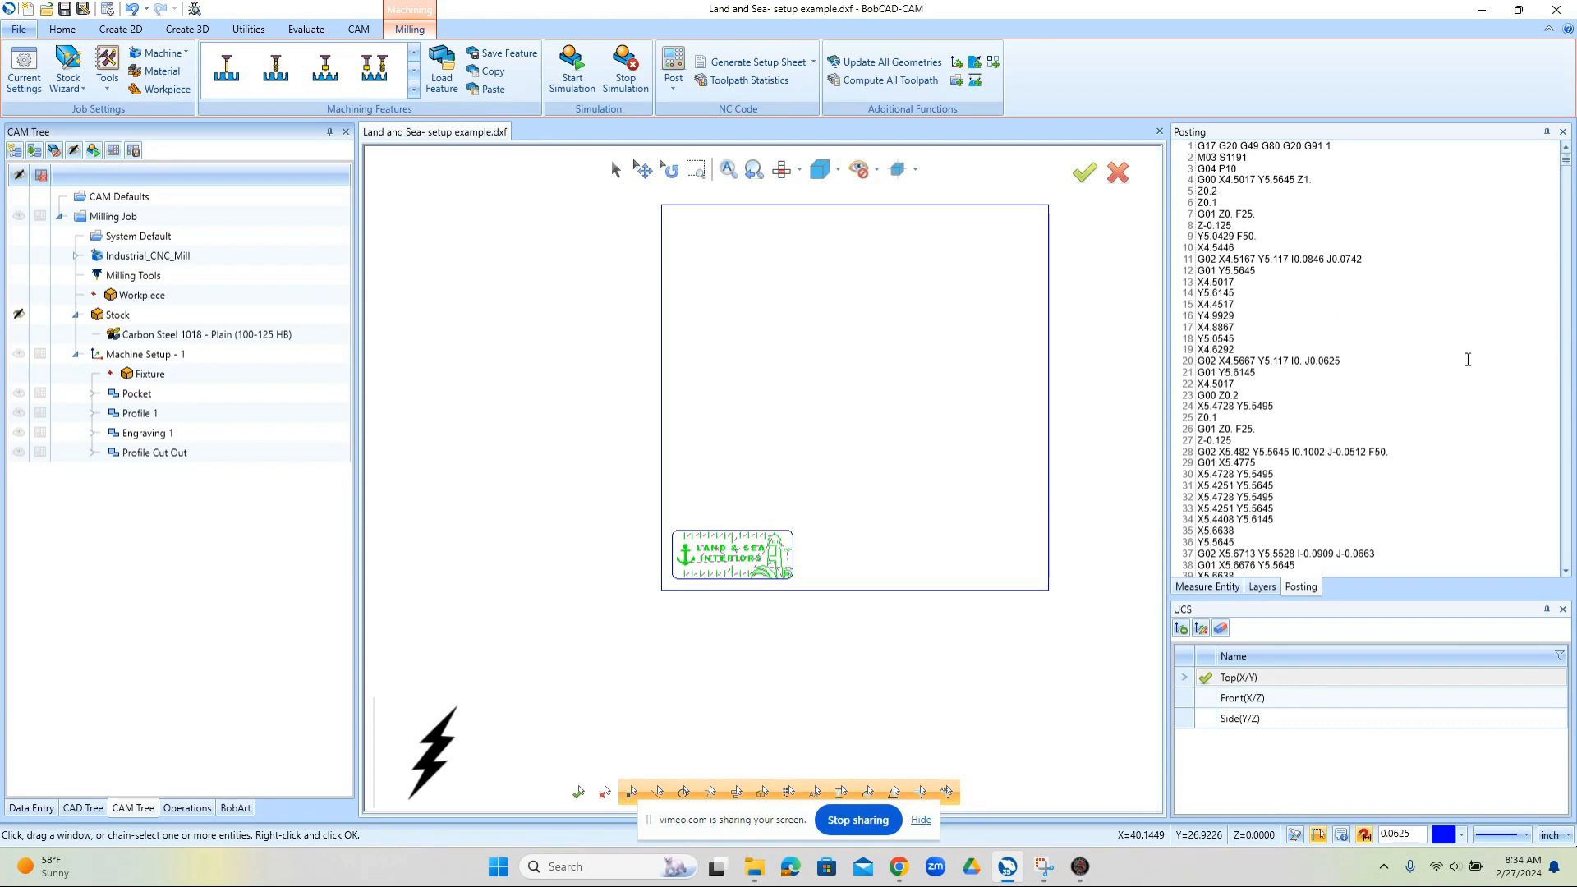
Step: Save the posted code as the NC file Land and Sea- setup example.nc in the Setup File folder
{"action": "right_click", "coordinate": [1339, 310]}
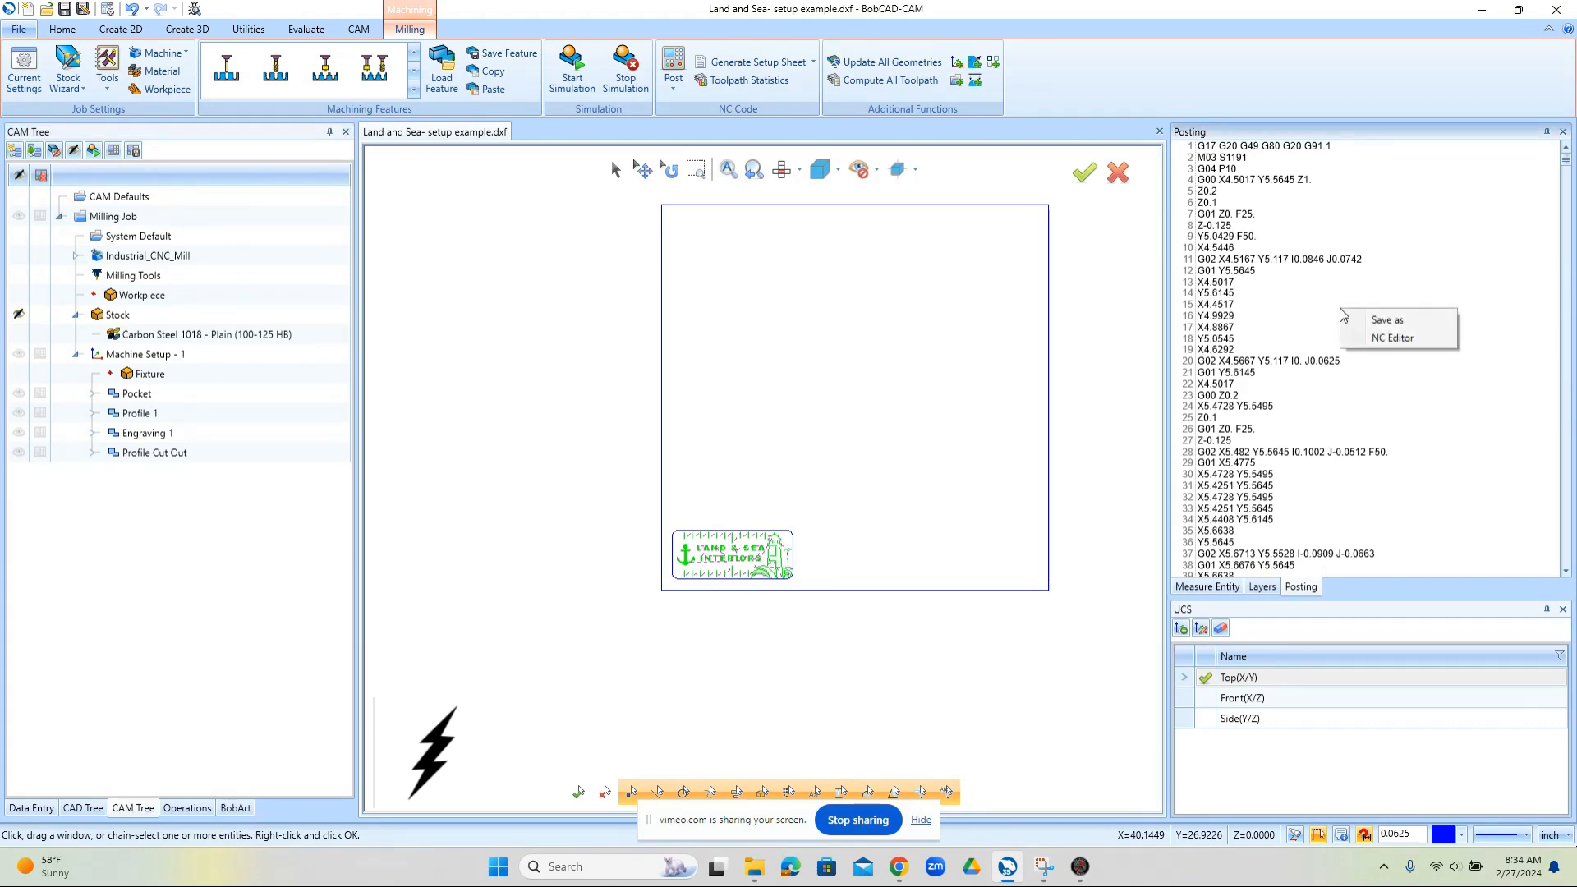
{"action": "left_click", "coordinate": [1399, 320]}
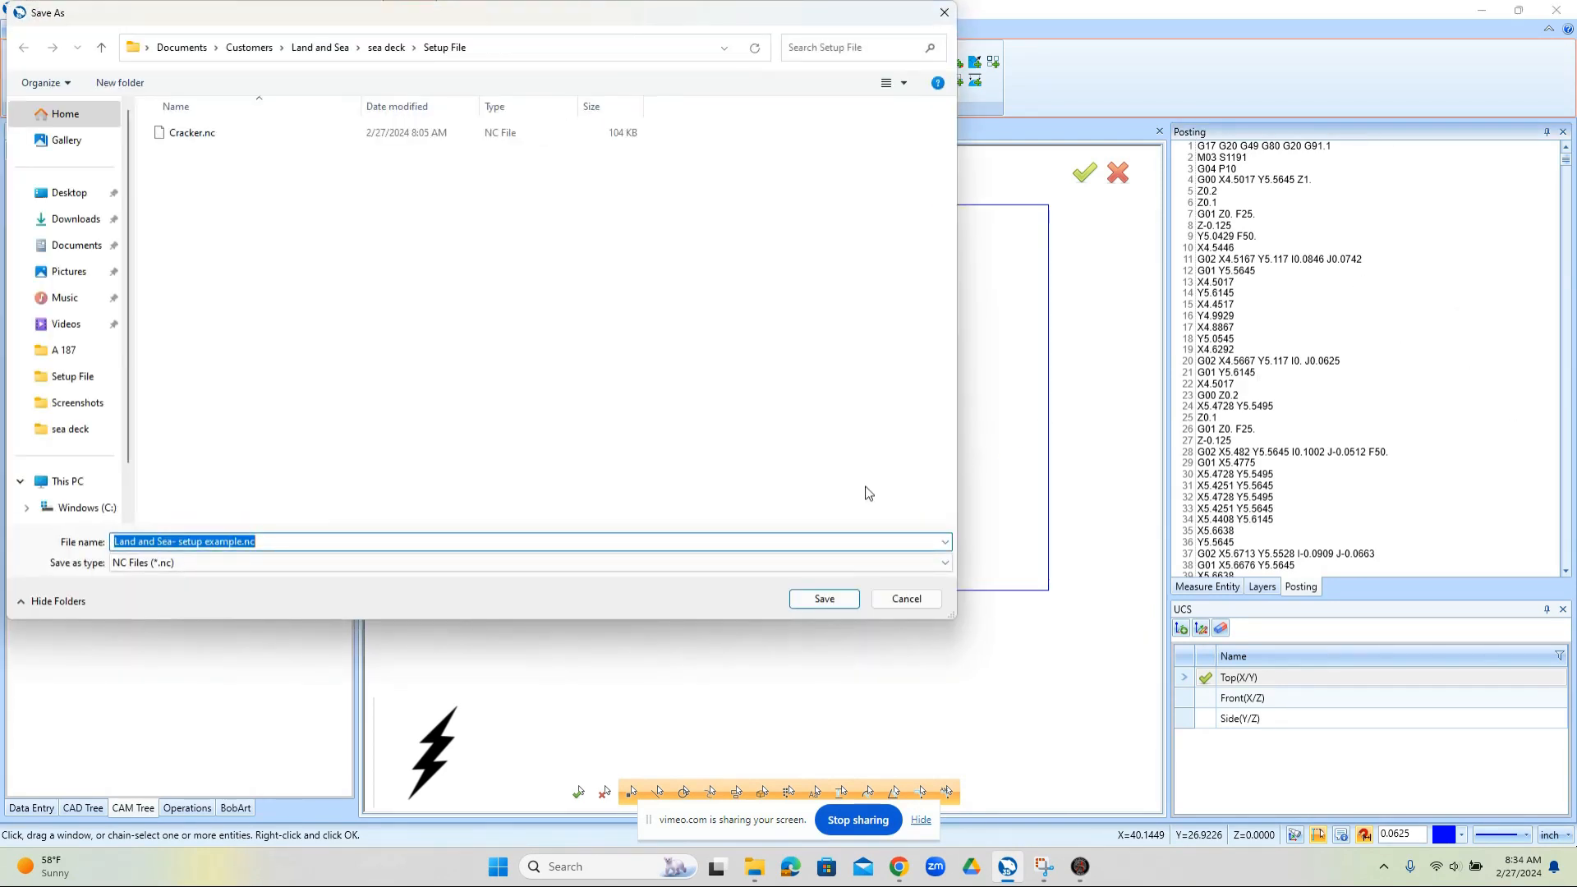
{"action": "left_click", "coordinate": [845, 599]}
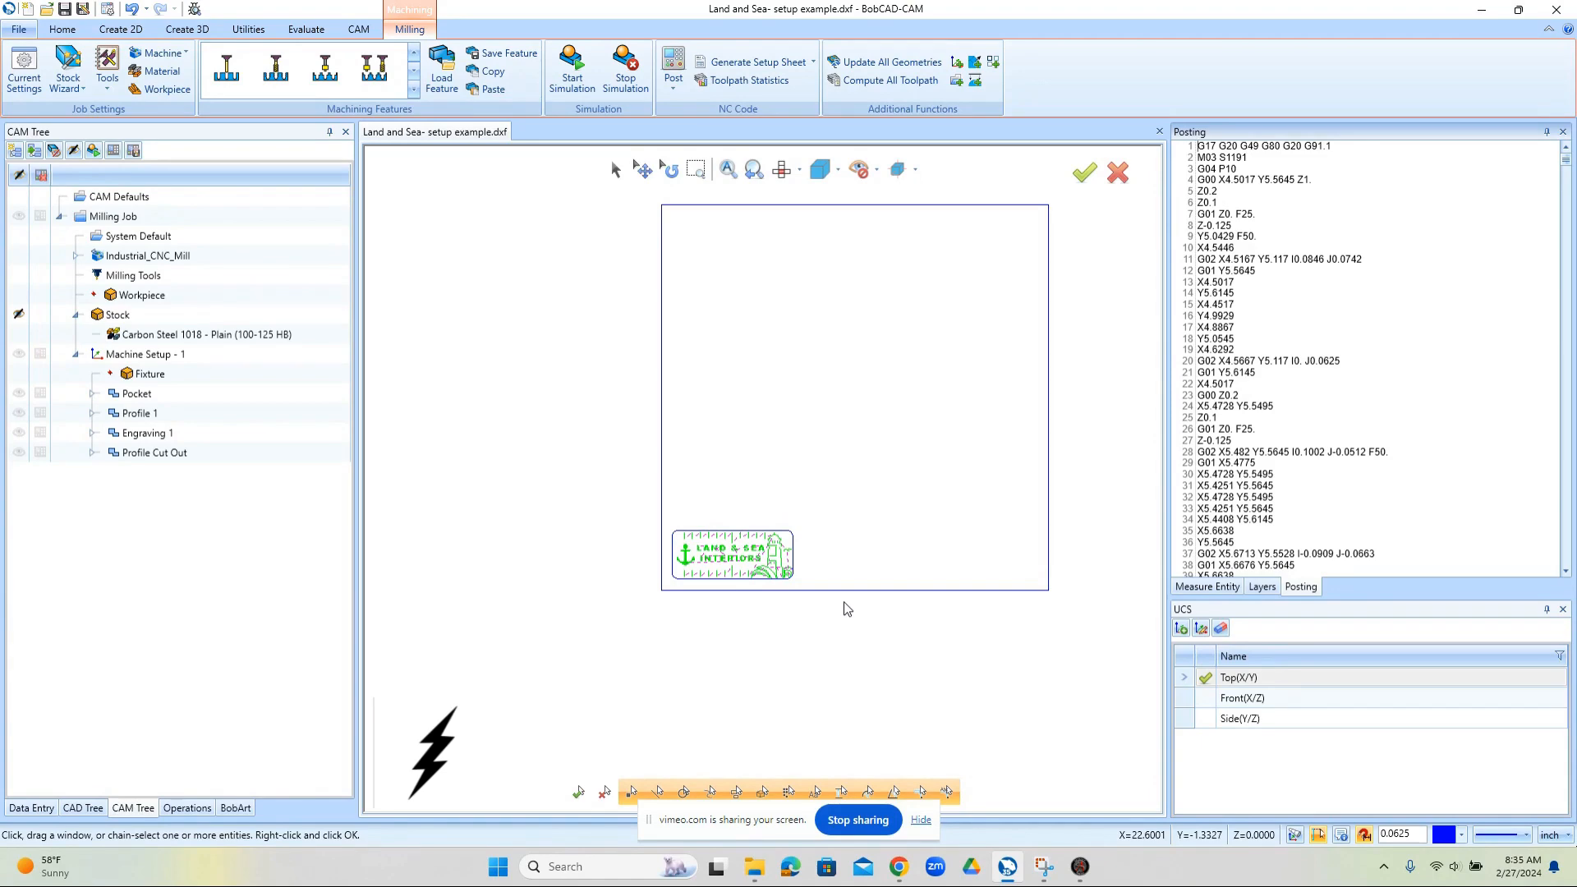
Step: Switch to Mach3 and load the G-code file Land and Sea- setup example.nc
{"action": "key", "text": "alt+Tab"}
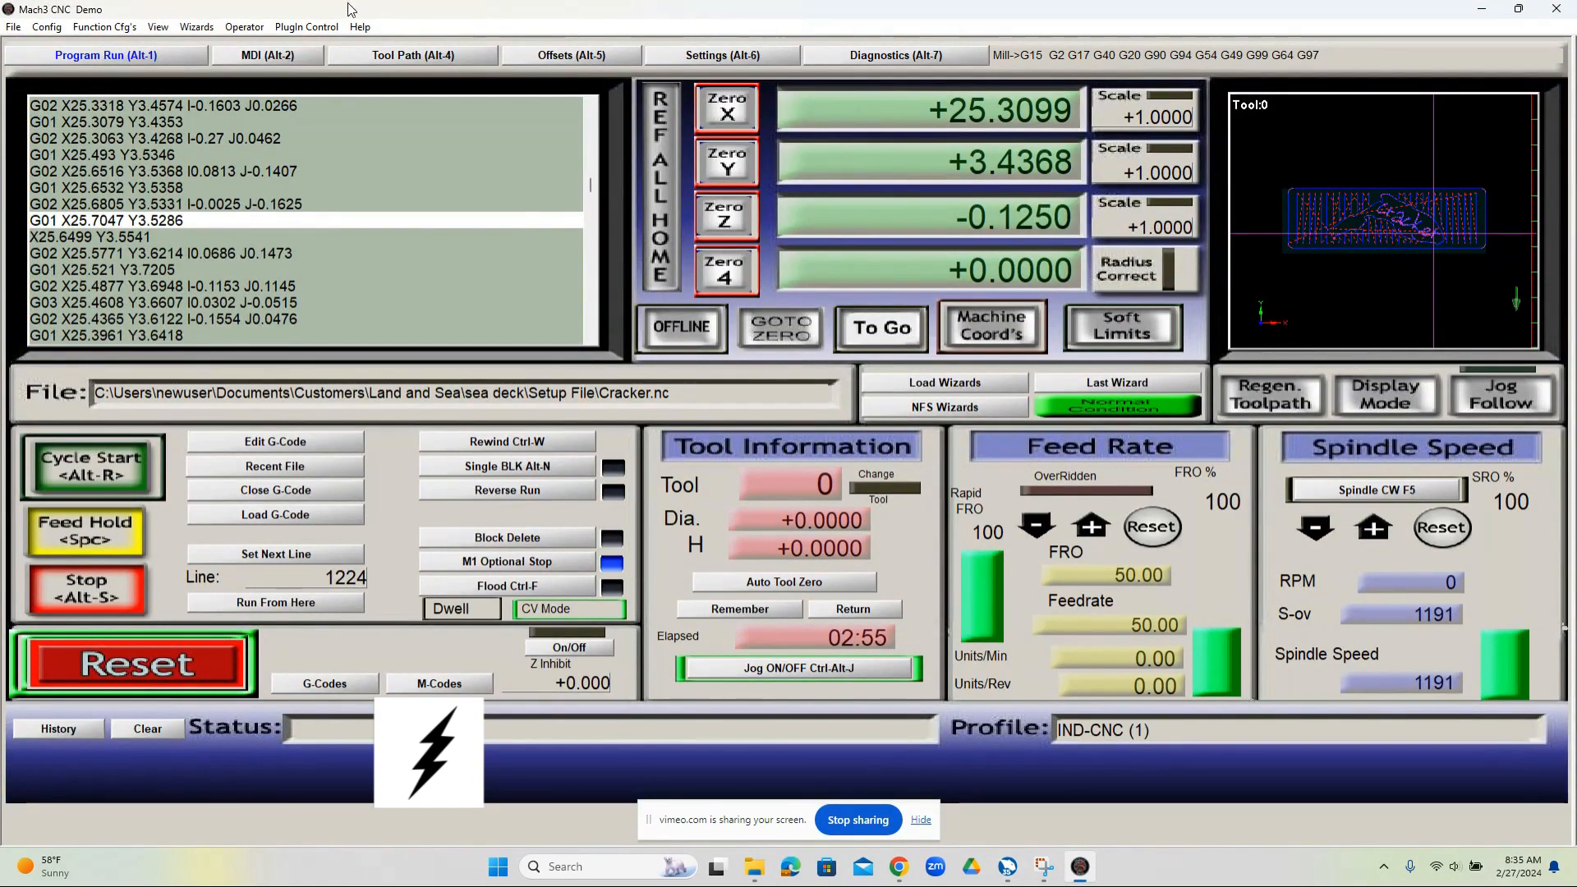
{"action": "left_click", "coordinate": [13, 30]}
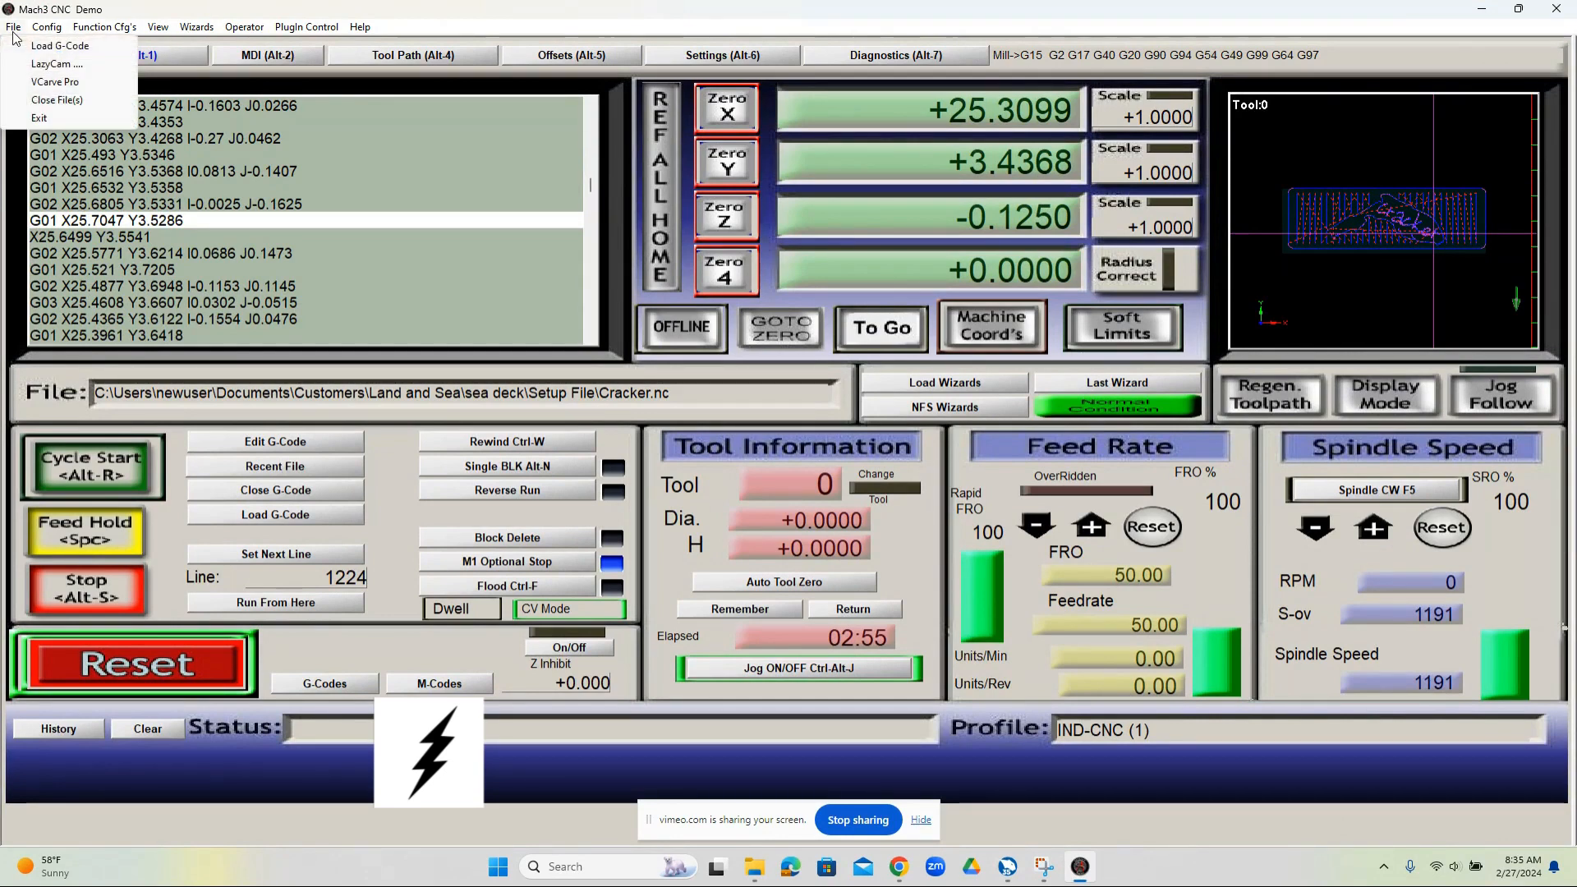
{"action": "left_click", "coordinate": [61, 46]}
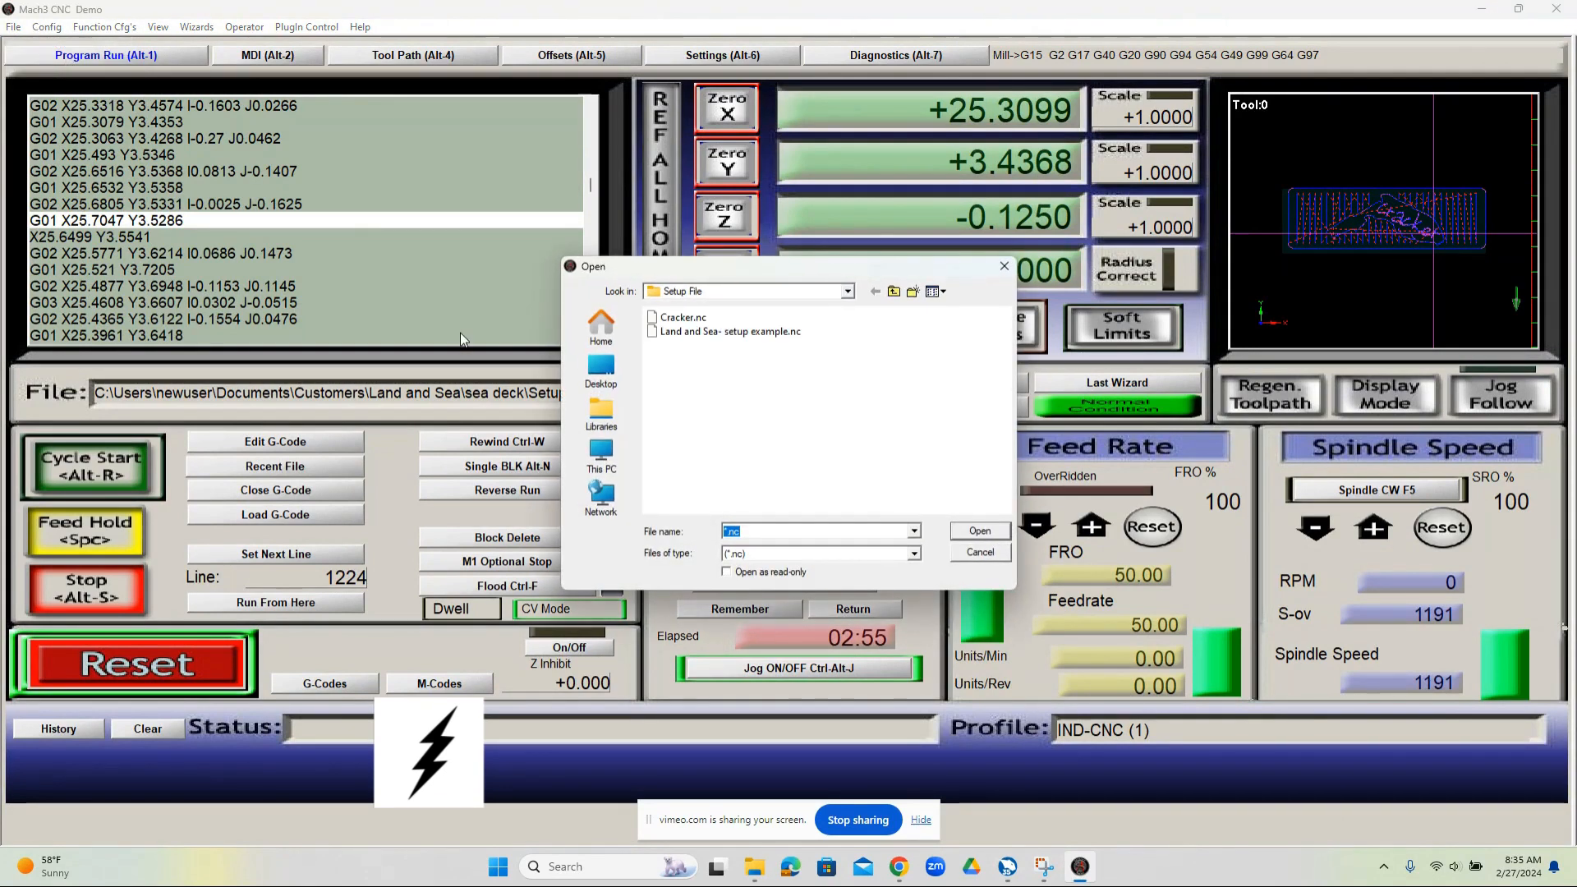
{"action": "left_click", "coordinate": [723, 331]}
{"action": "left_click", "coordinate": [980, 531]}
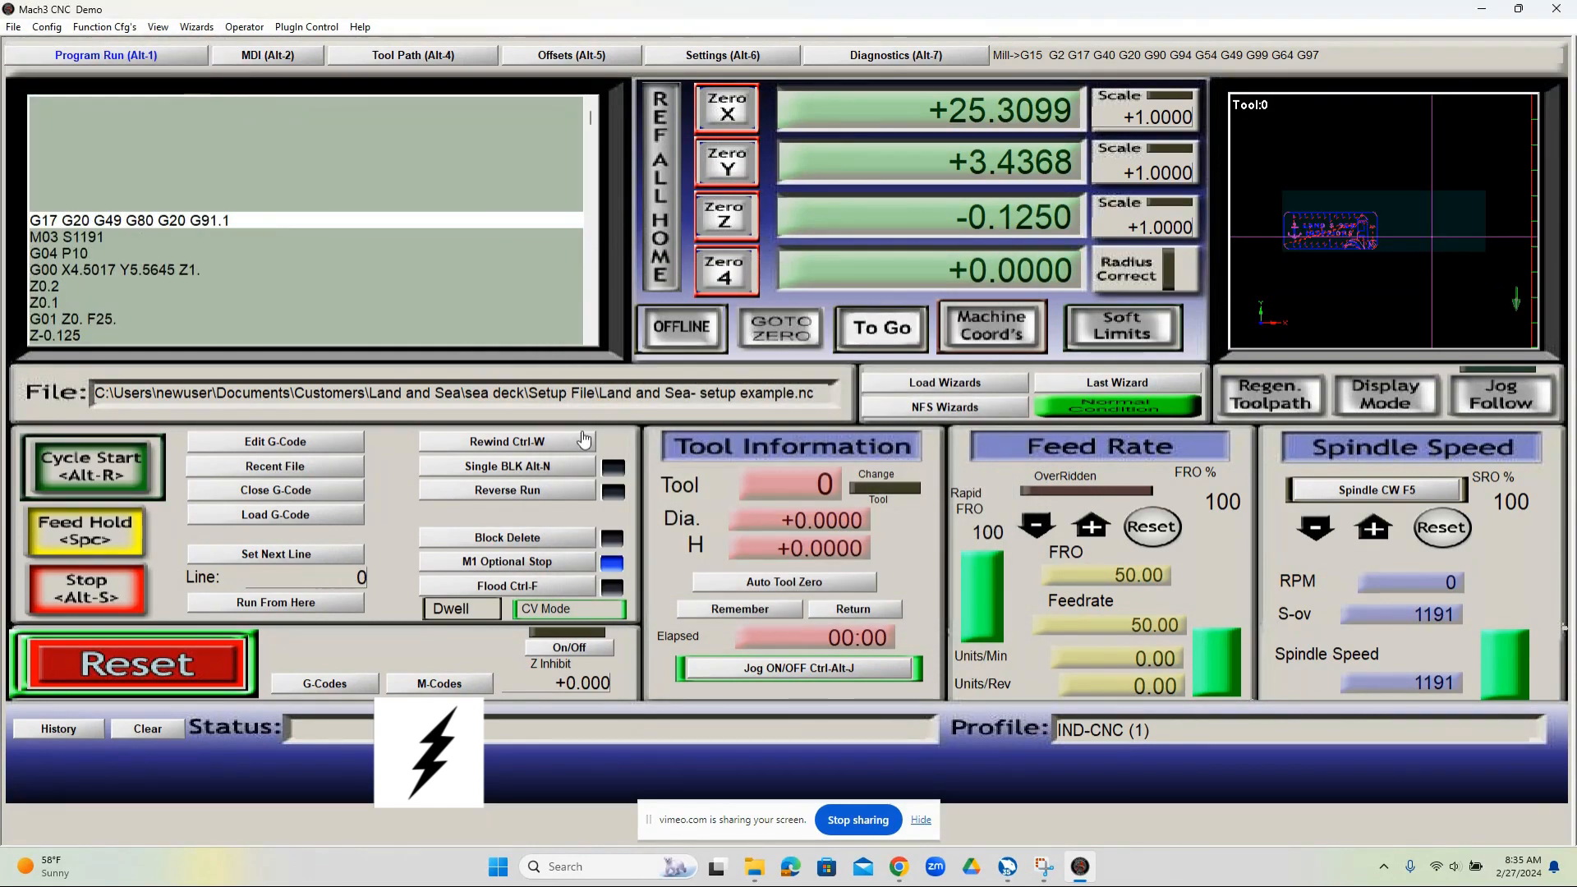
Step: Bring up the jog controls, jog the machine in Y+, Y- and X-, and hide the controls again
{"action": "key", "text": "Tab"}
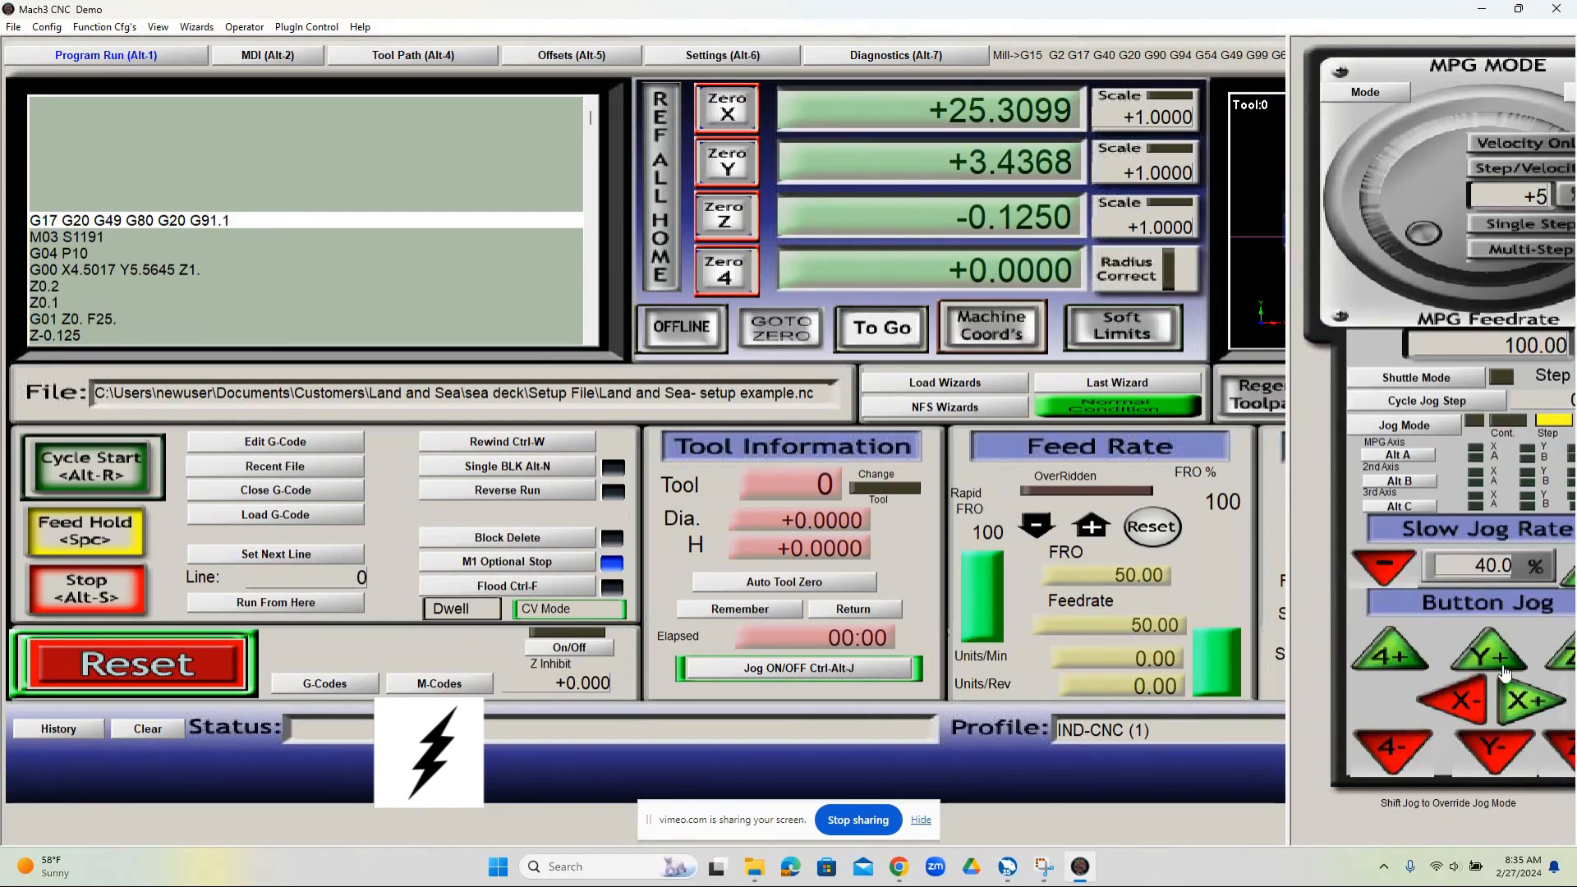
{"action": "left_click", "coordinate": [1498, 657]}
{"action": "left_click", "coordinate": [1491, 749]}
{"action": "left_click", "coordinate": [1455, 700]}
{"action": "key", "text": "Tab"}
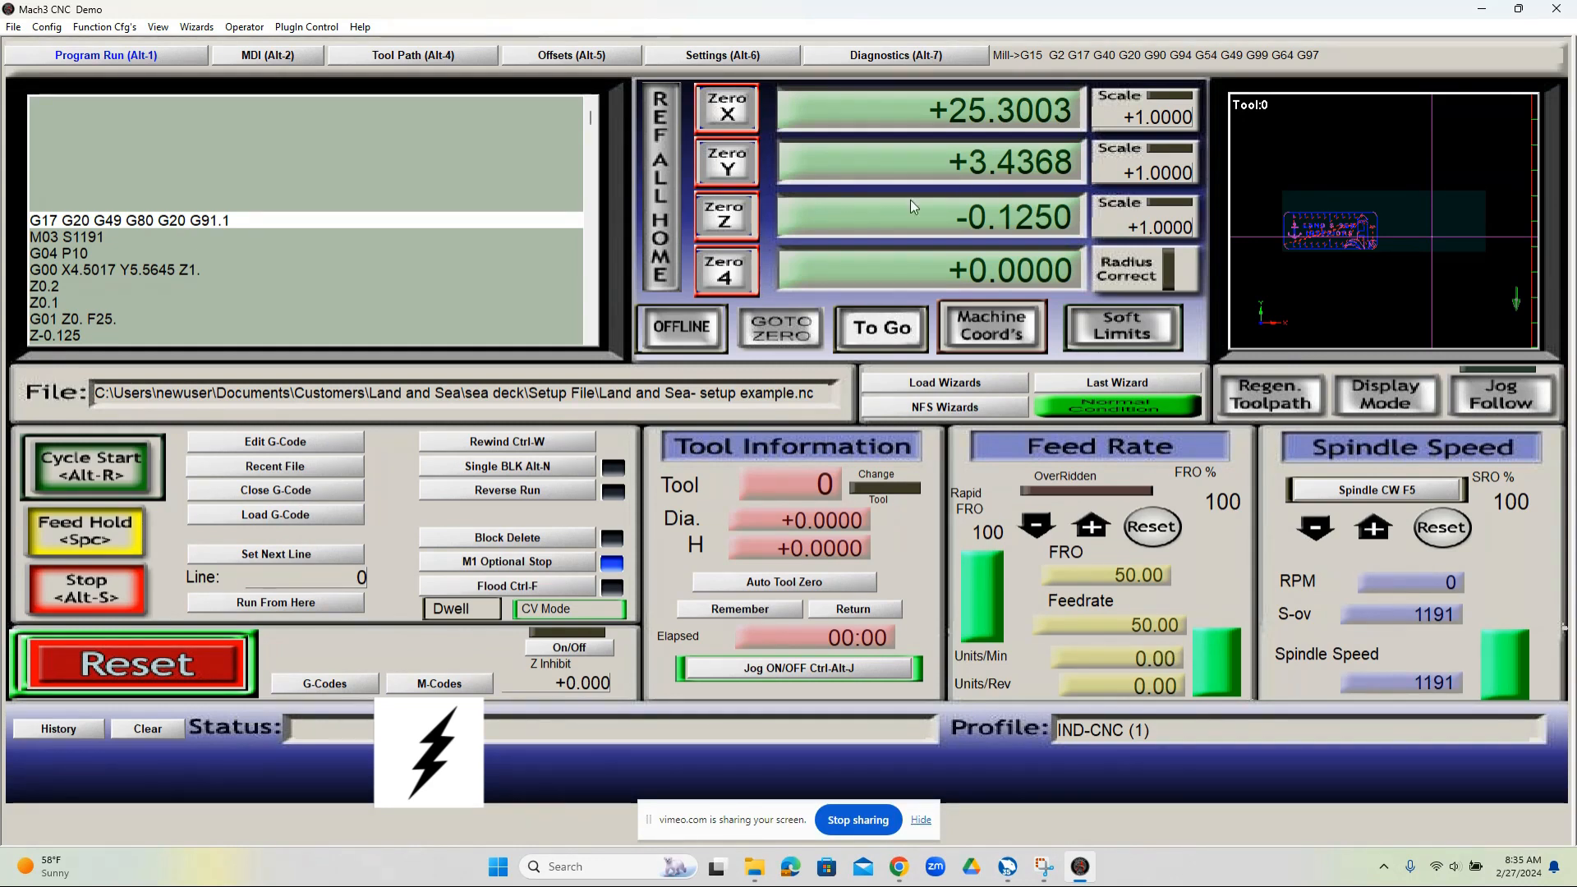
Step: Zero the X, Y and Z axes at the current machine position
{"action": "left_click", "coordinate": [727, 107]}
{"action": "left_click", "coordinate": [727, 162]}
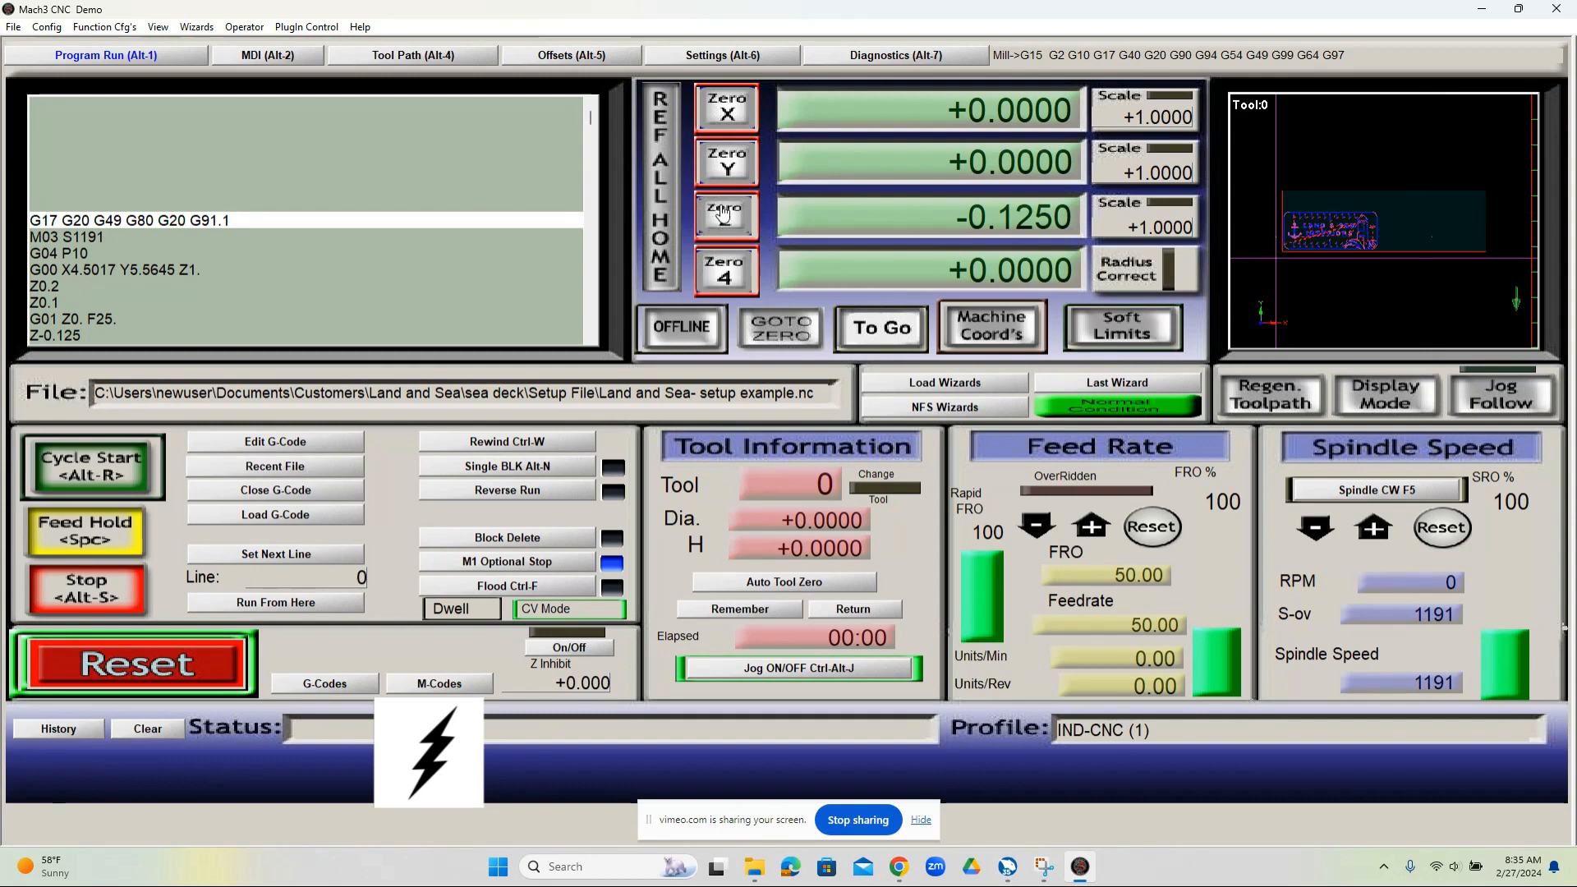
{"action": "left_click", "coordinate": [723, 215]}
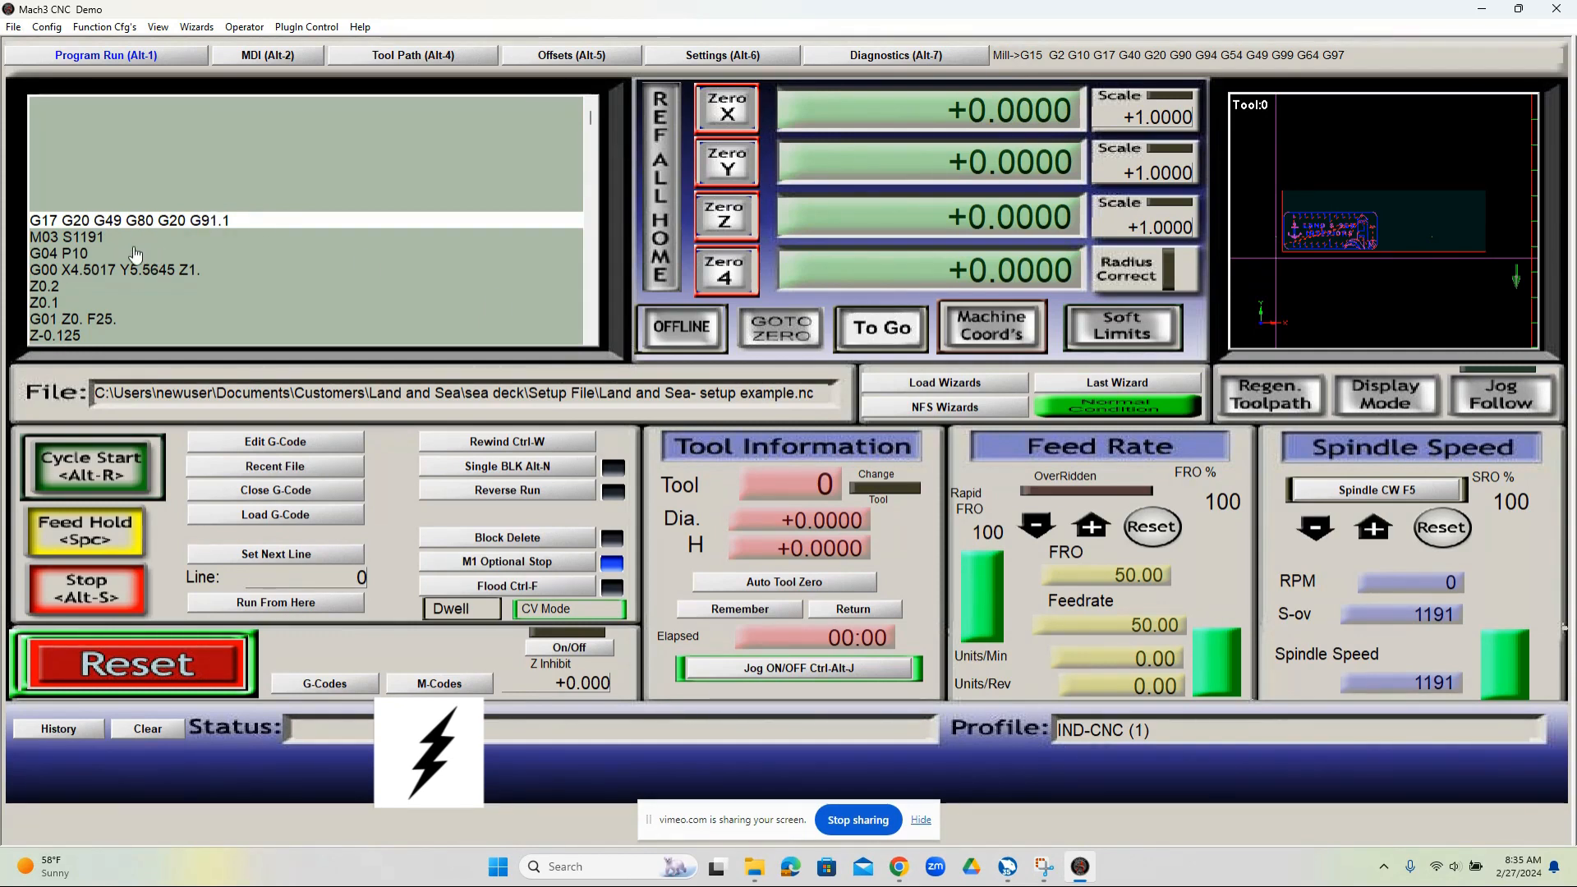
Step: Regenerate the sign's toolpath in the large toolpath display, check its program limits, and simulate the program run
{"action": "left_click", "coordinate": [393, 59]}
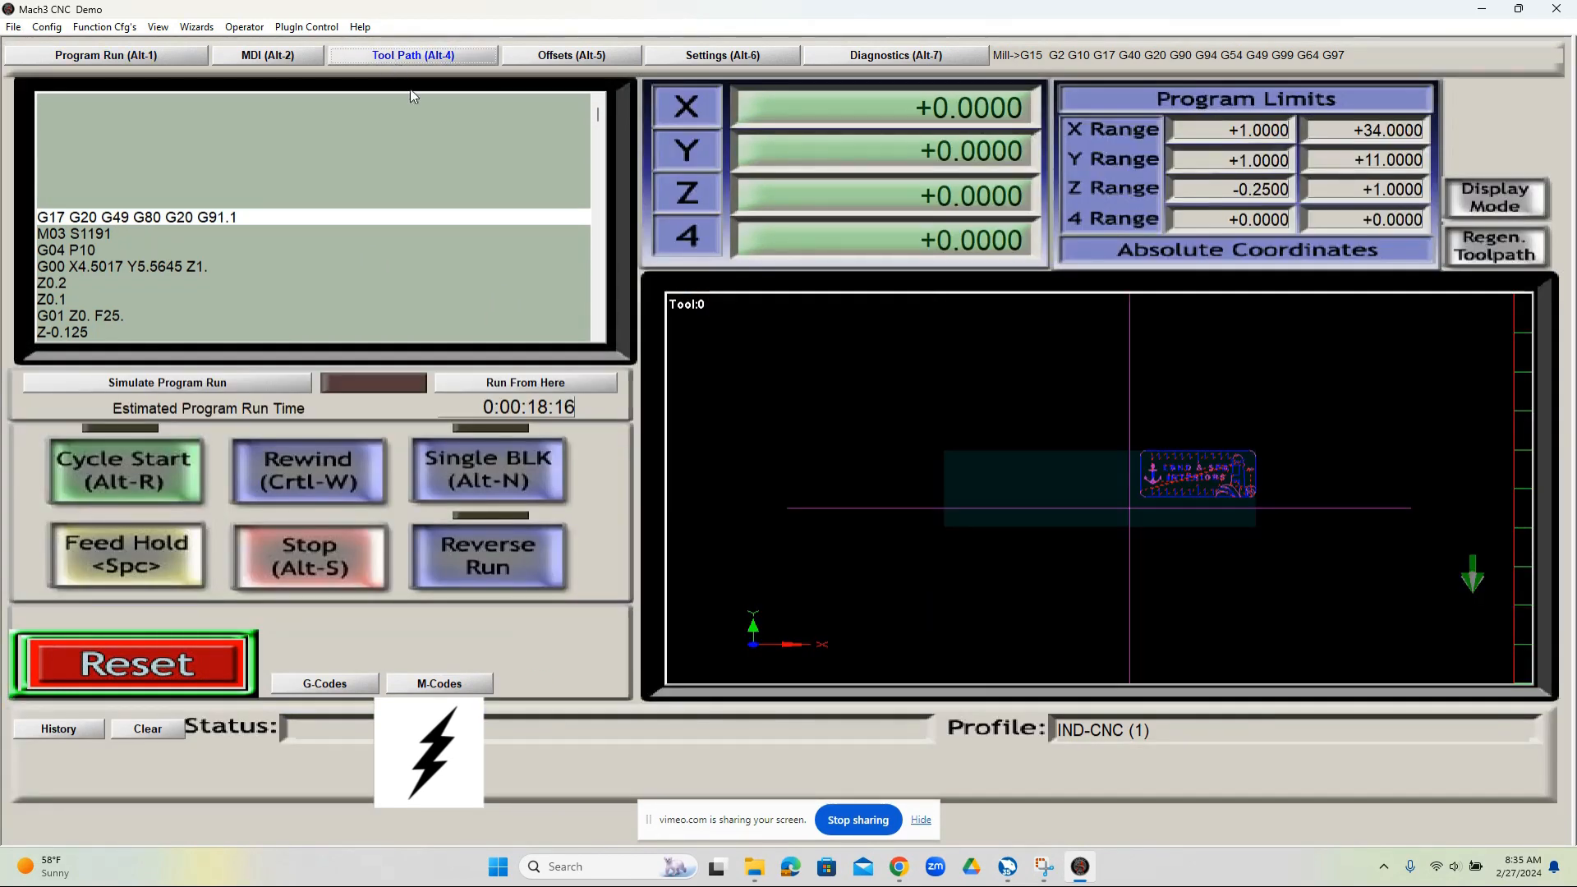
{"action": "left_click", "coordinate": [1487, 255]}
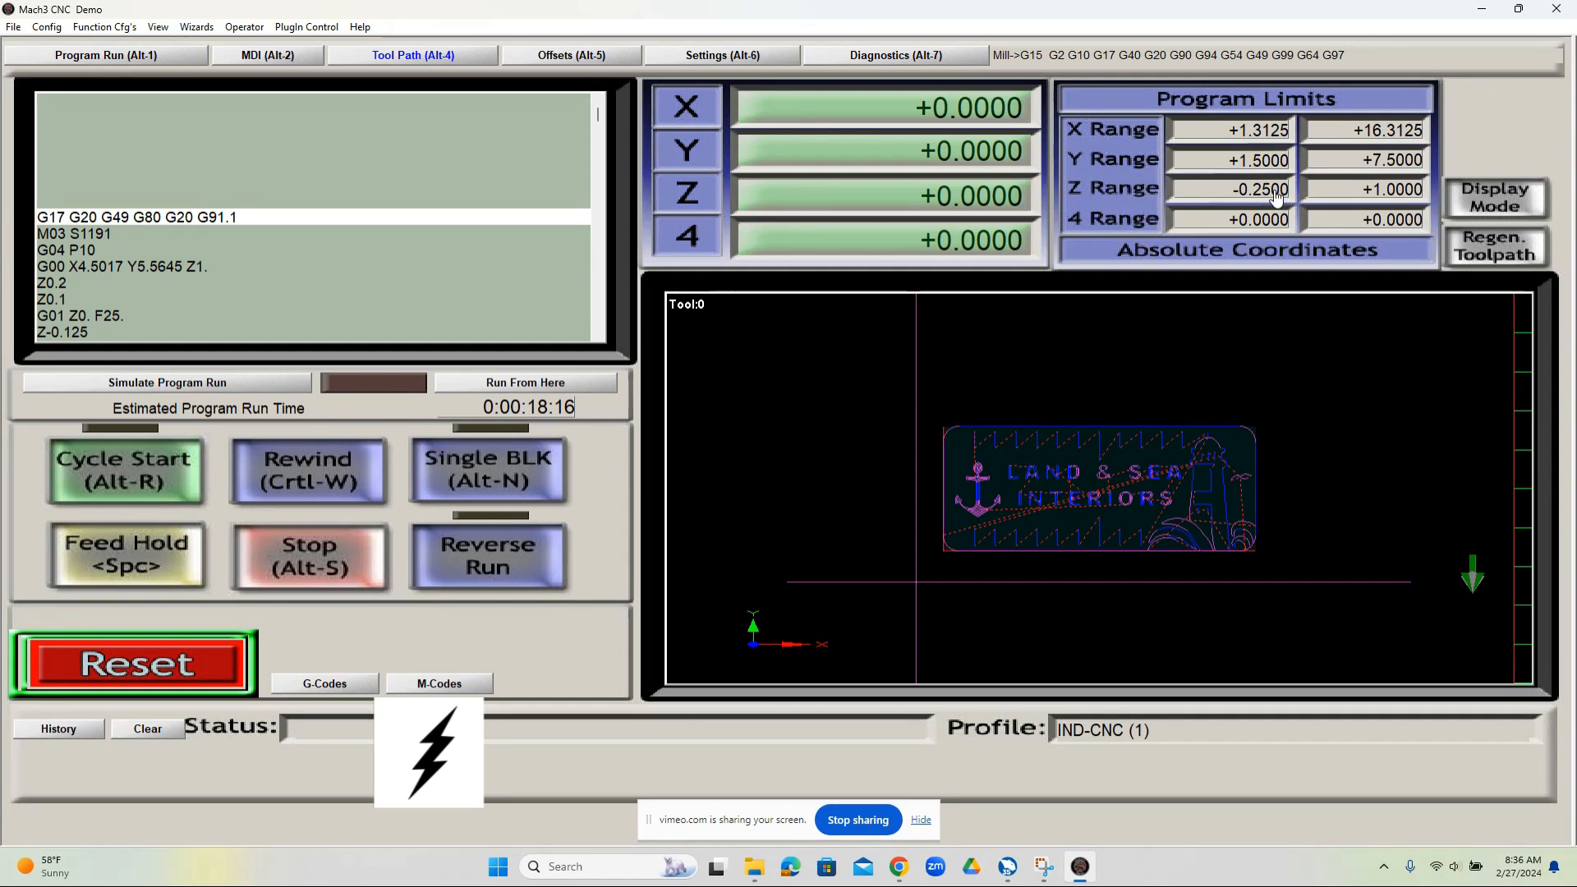
{"action": "left_click", "coordinate": [201, 386]}
Step: Return to the program run screen and start the loaded program's cycle
{"action": "left_click", "coordinate": [110, 57]}
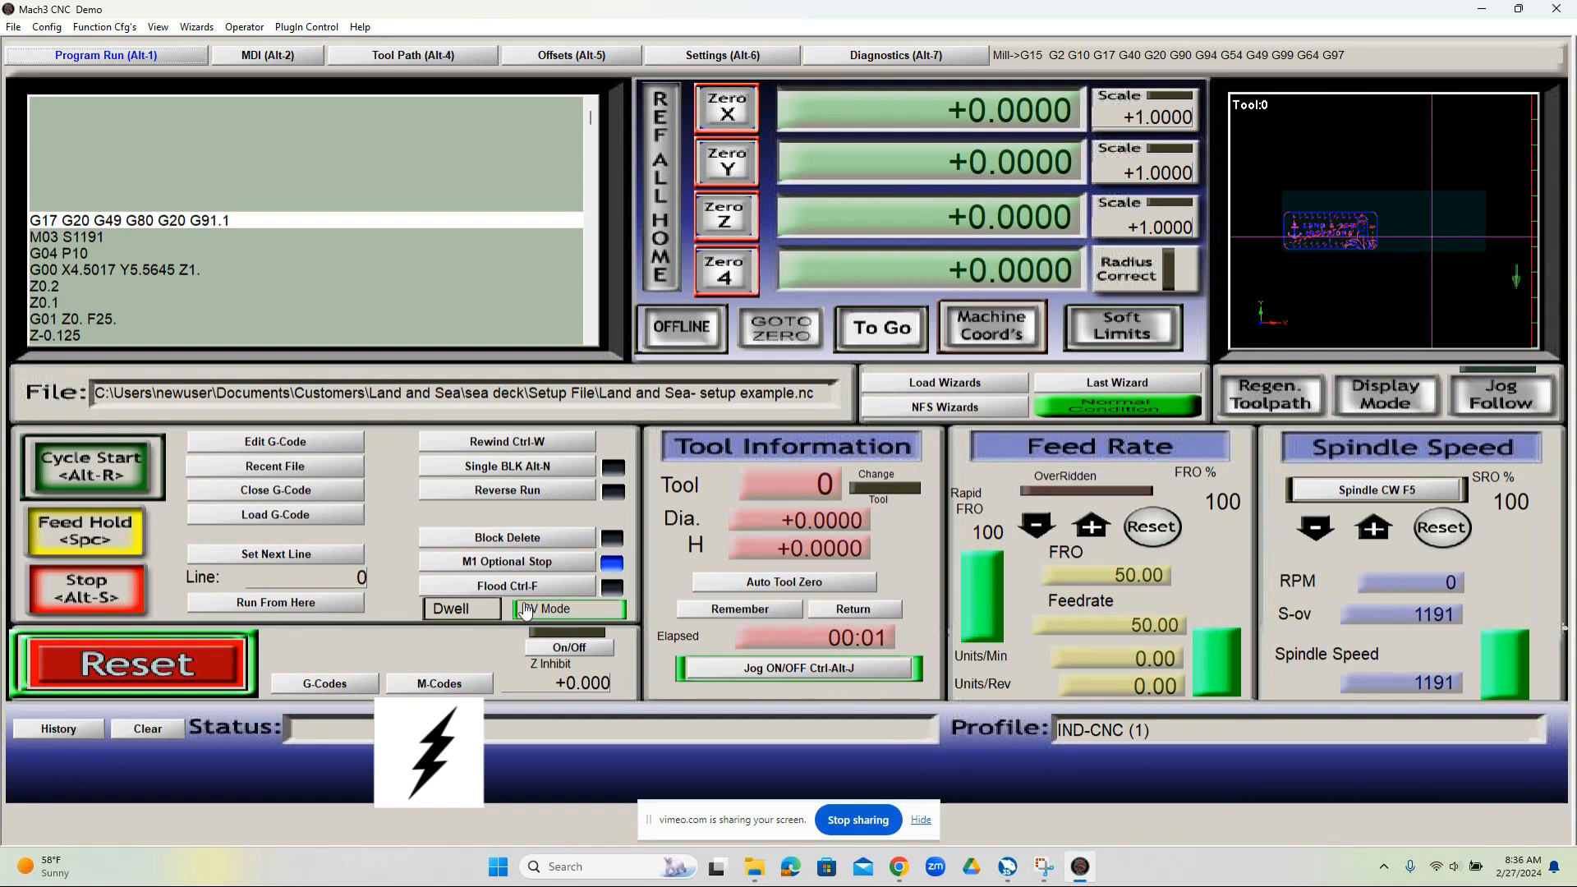
{"action": "left_click", "coordinate": [95, 470]}
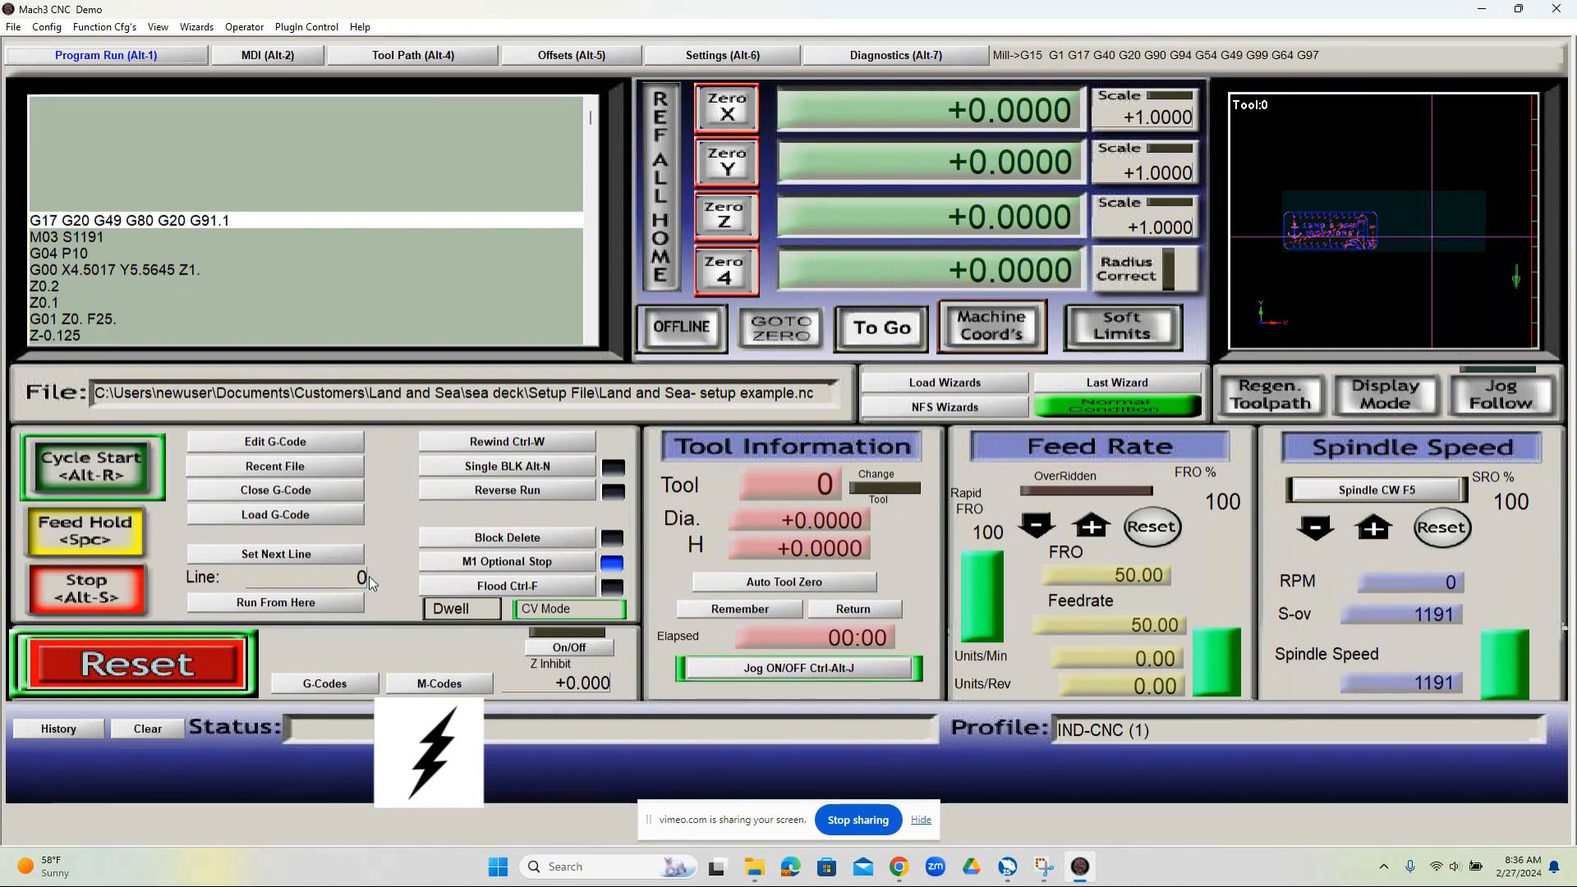